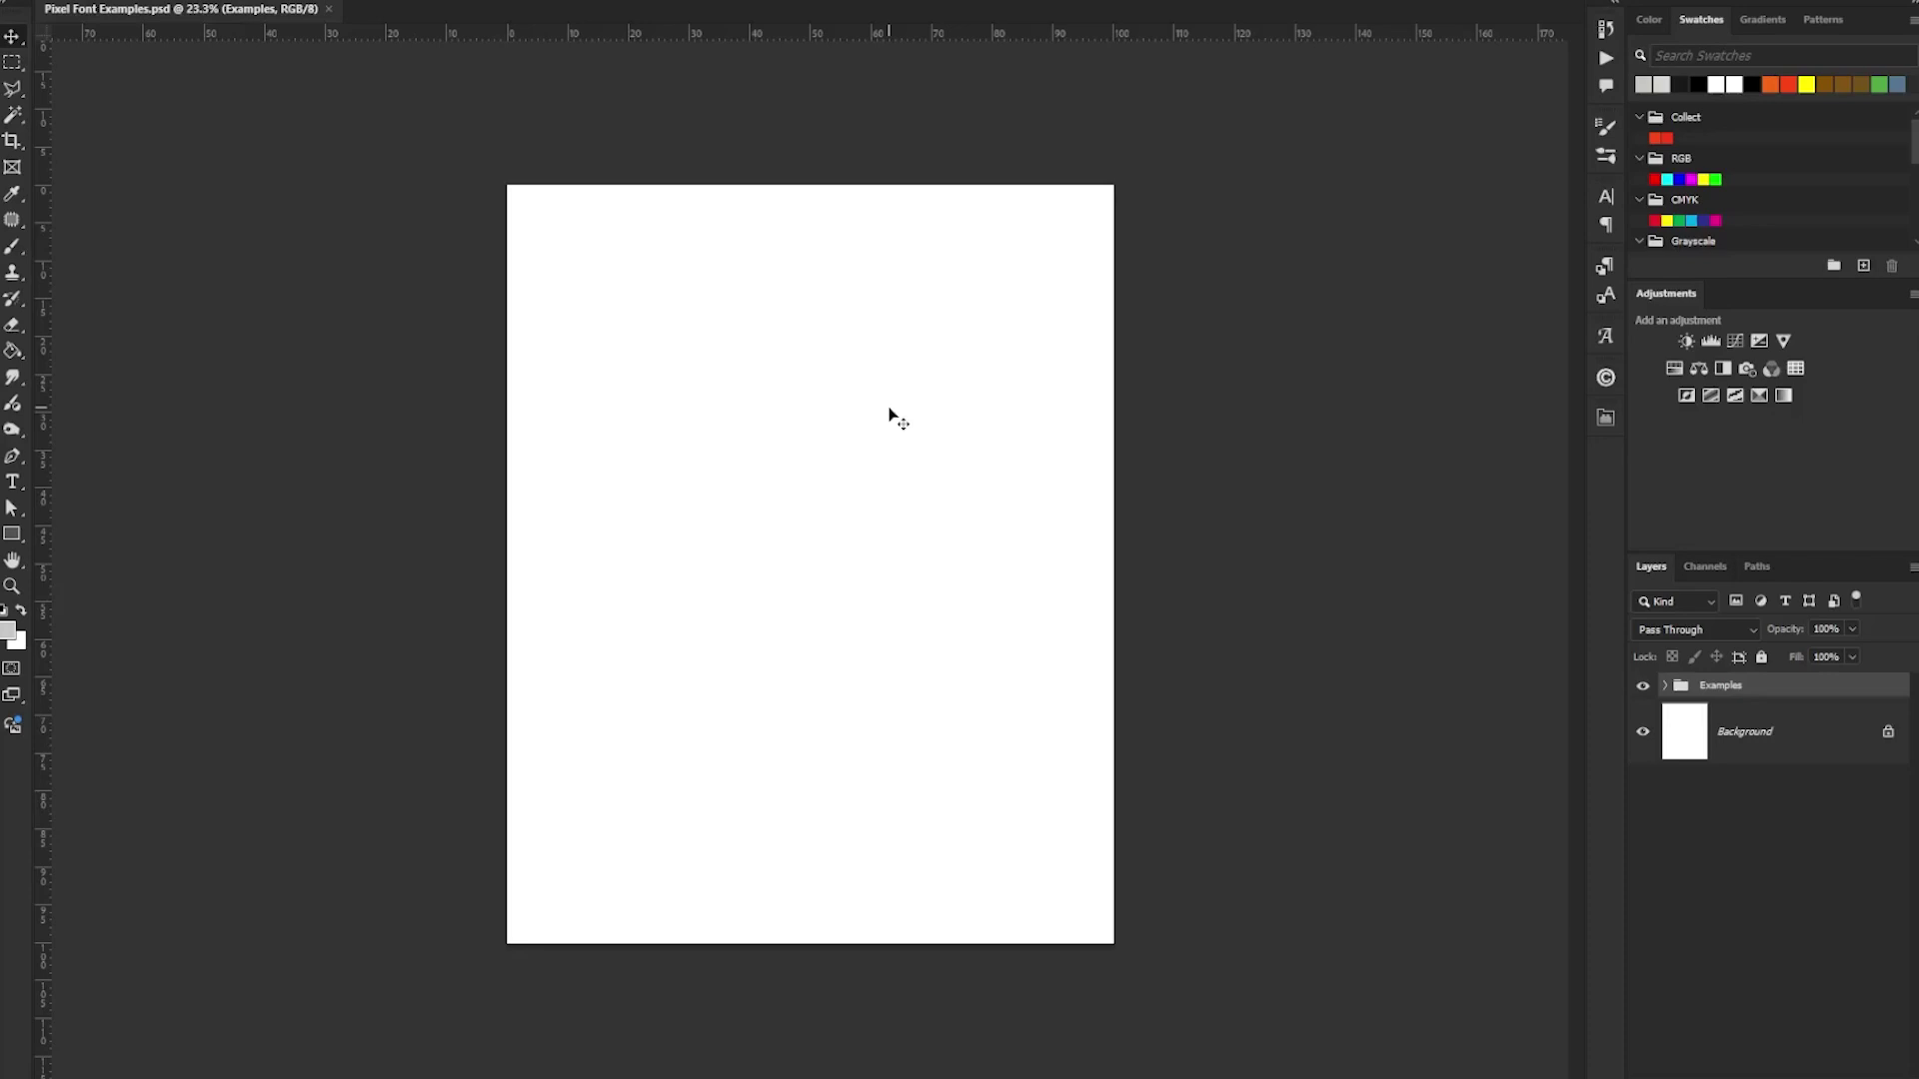
- Add a text layer reading "Pixel" in the upper middle of the blank canvas
{"action": "left_click_drag", "start_coordinate": [888, 409], "coordinate": [906, 497]}
{"action": "key", "text": "t"}
{"action": "scroll", "coordinate": [864, 490], "scroll_direction": "up", "scroll_amount": 1}
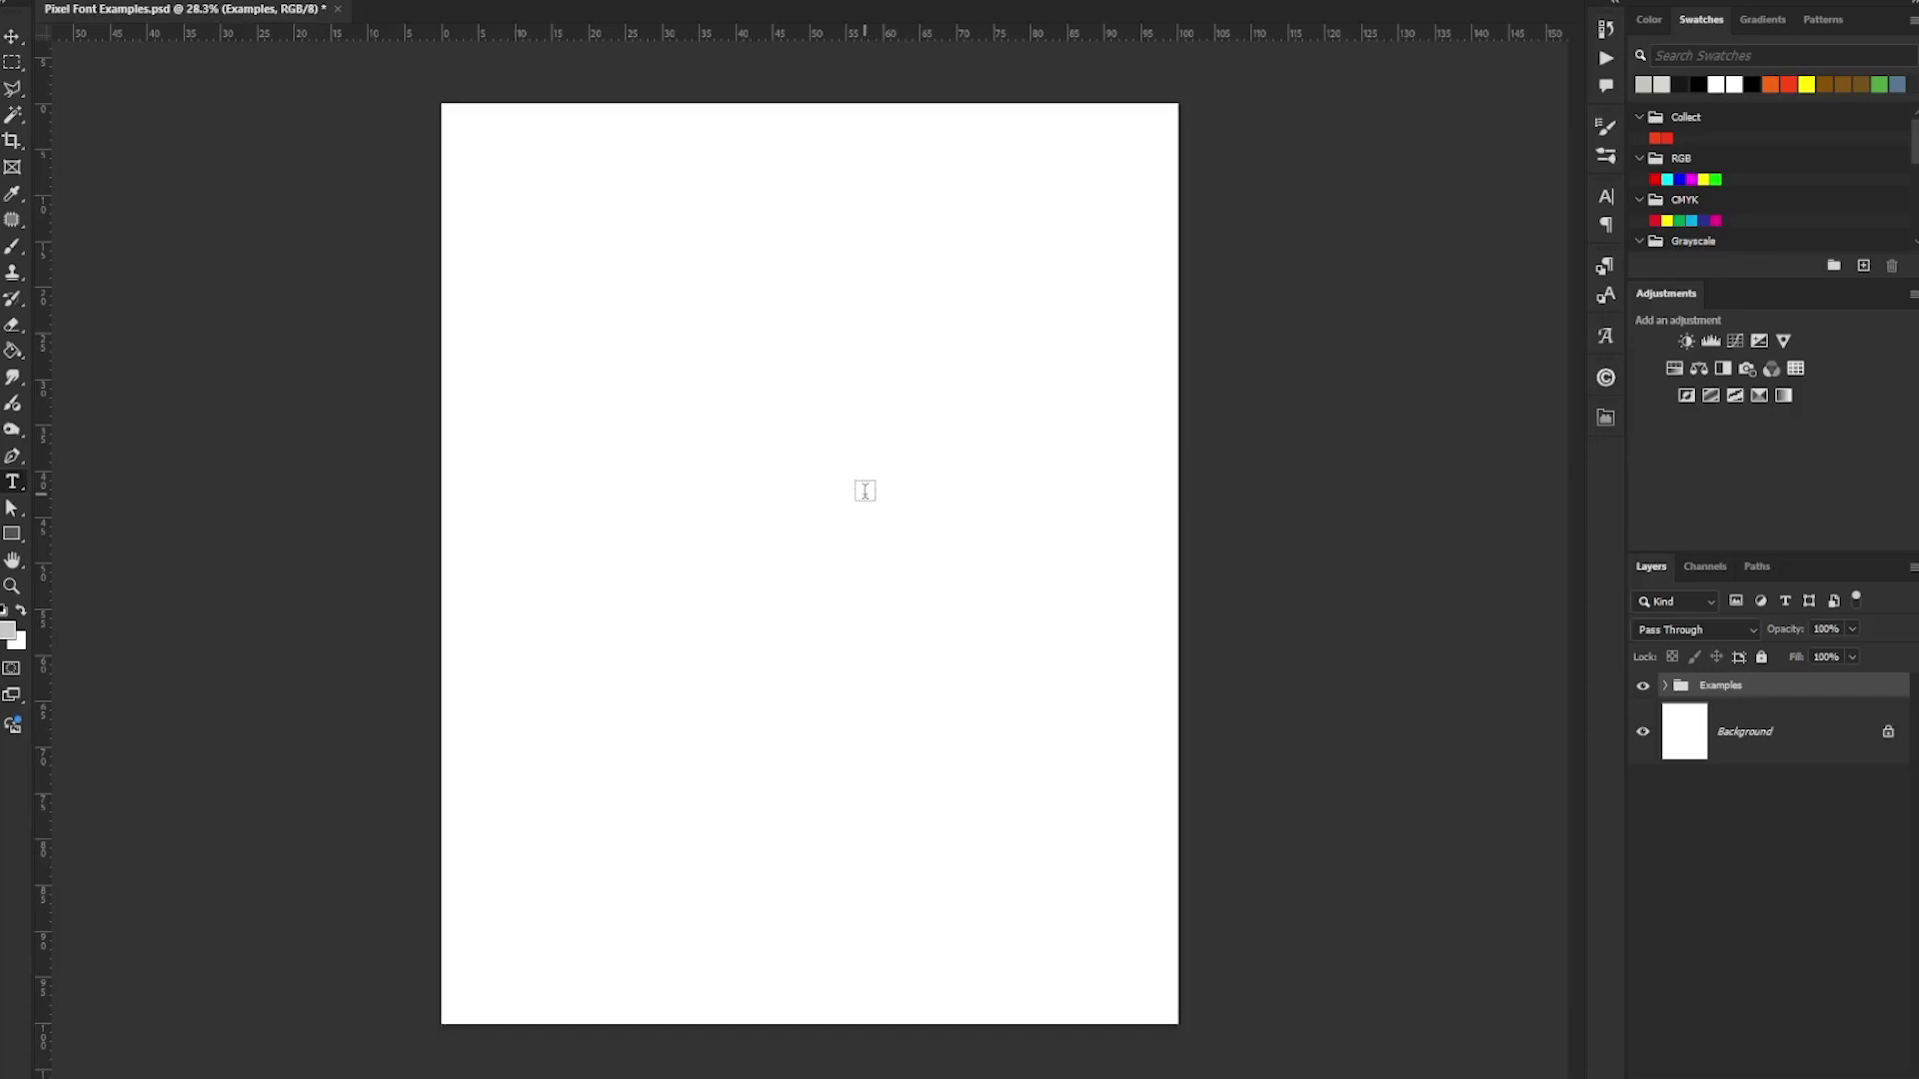
{"action": "left_click", "coordinate": [743, 443]}
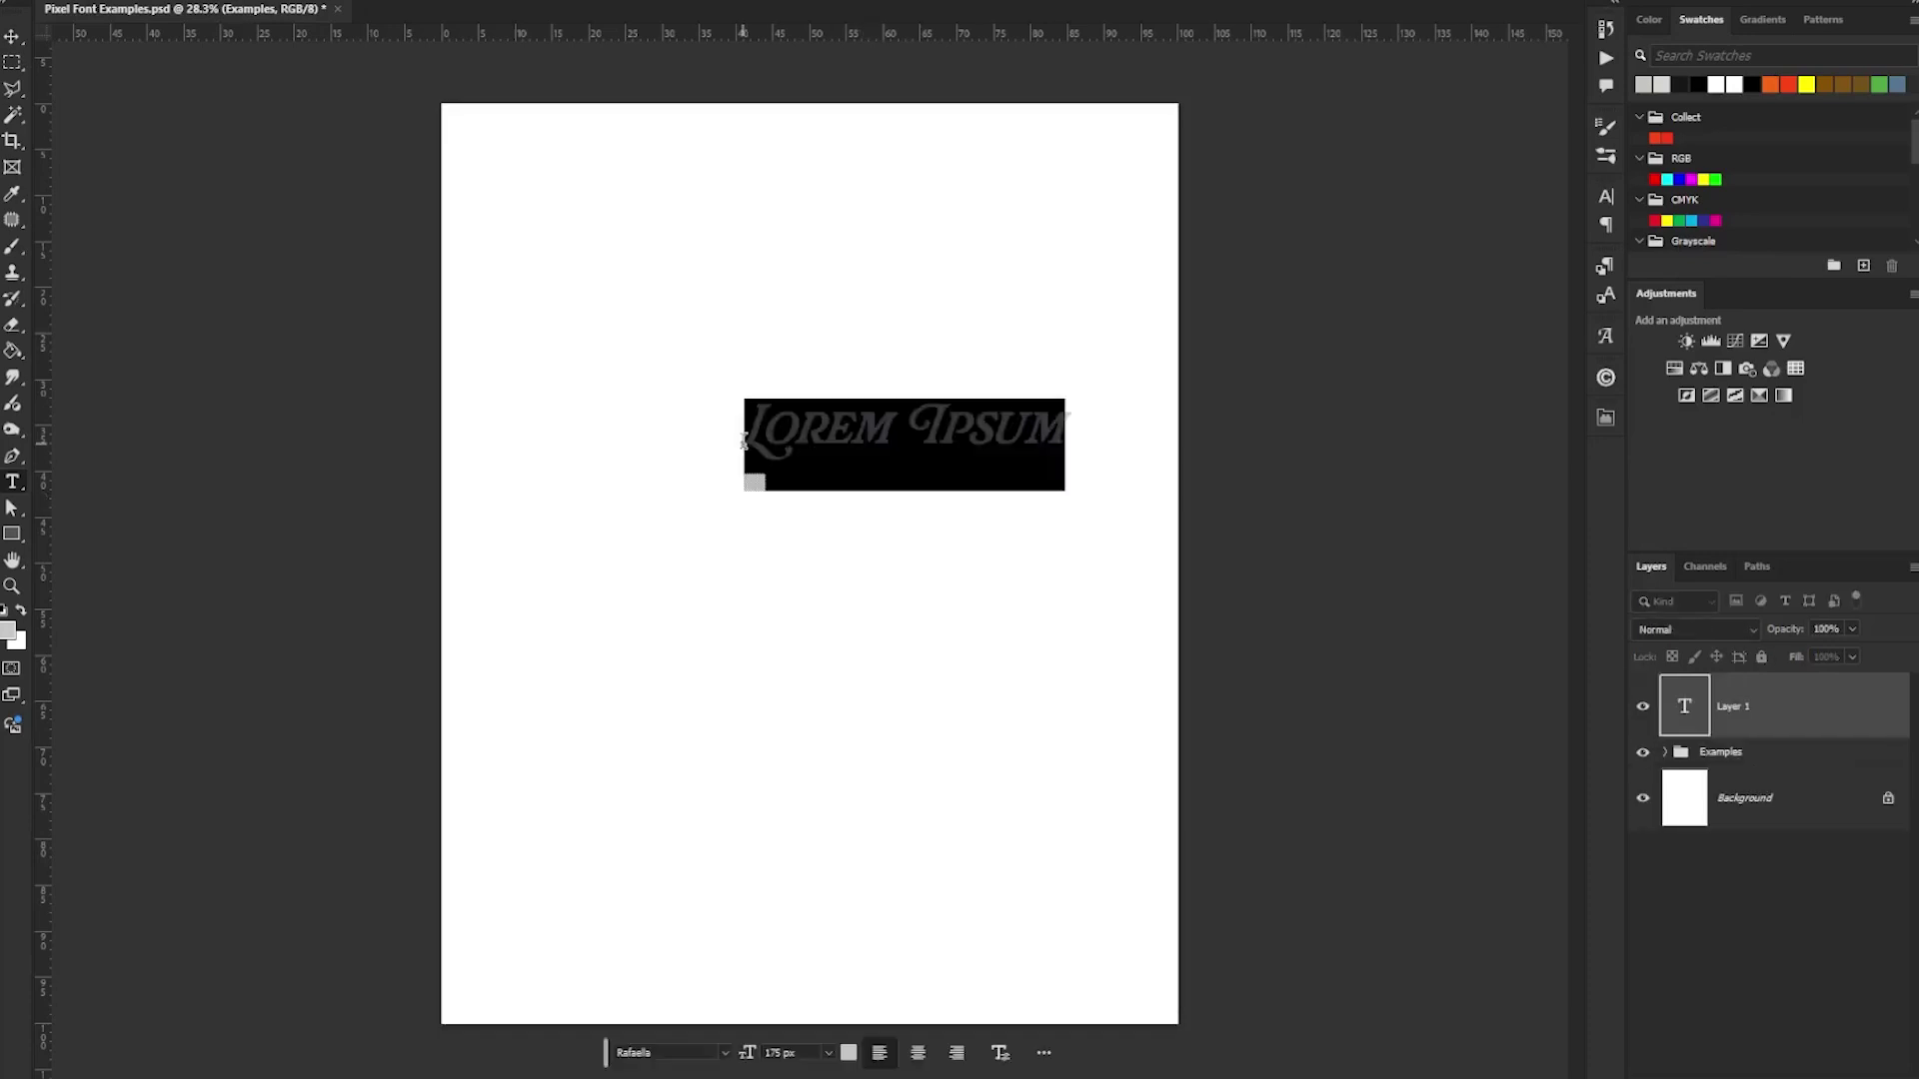
{"action": "type", "text": "Pixel"}
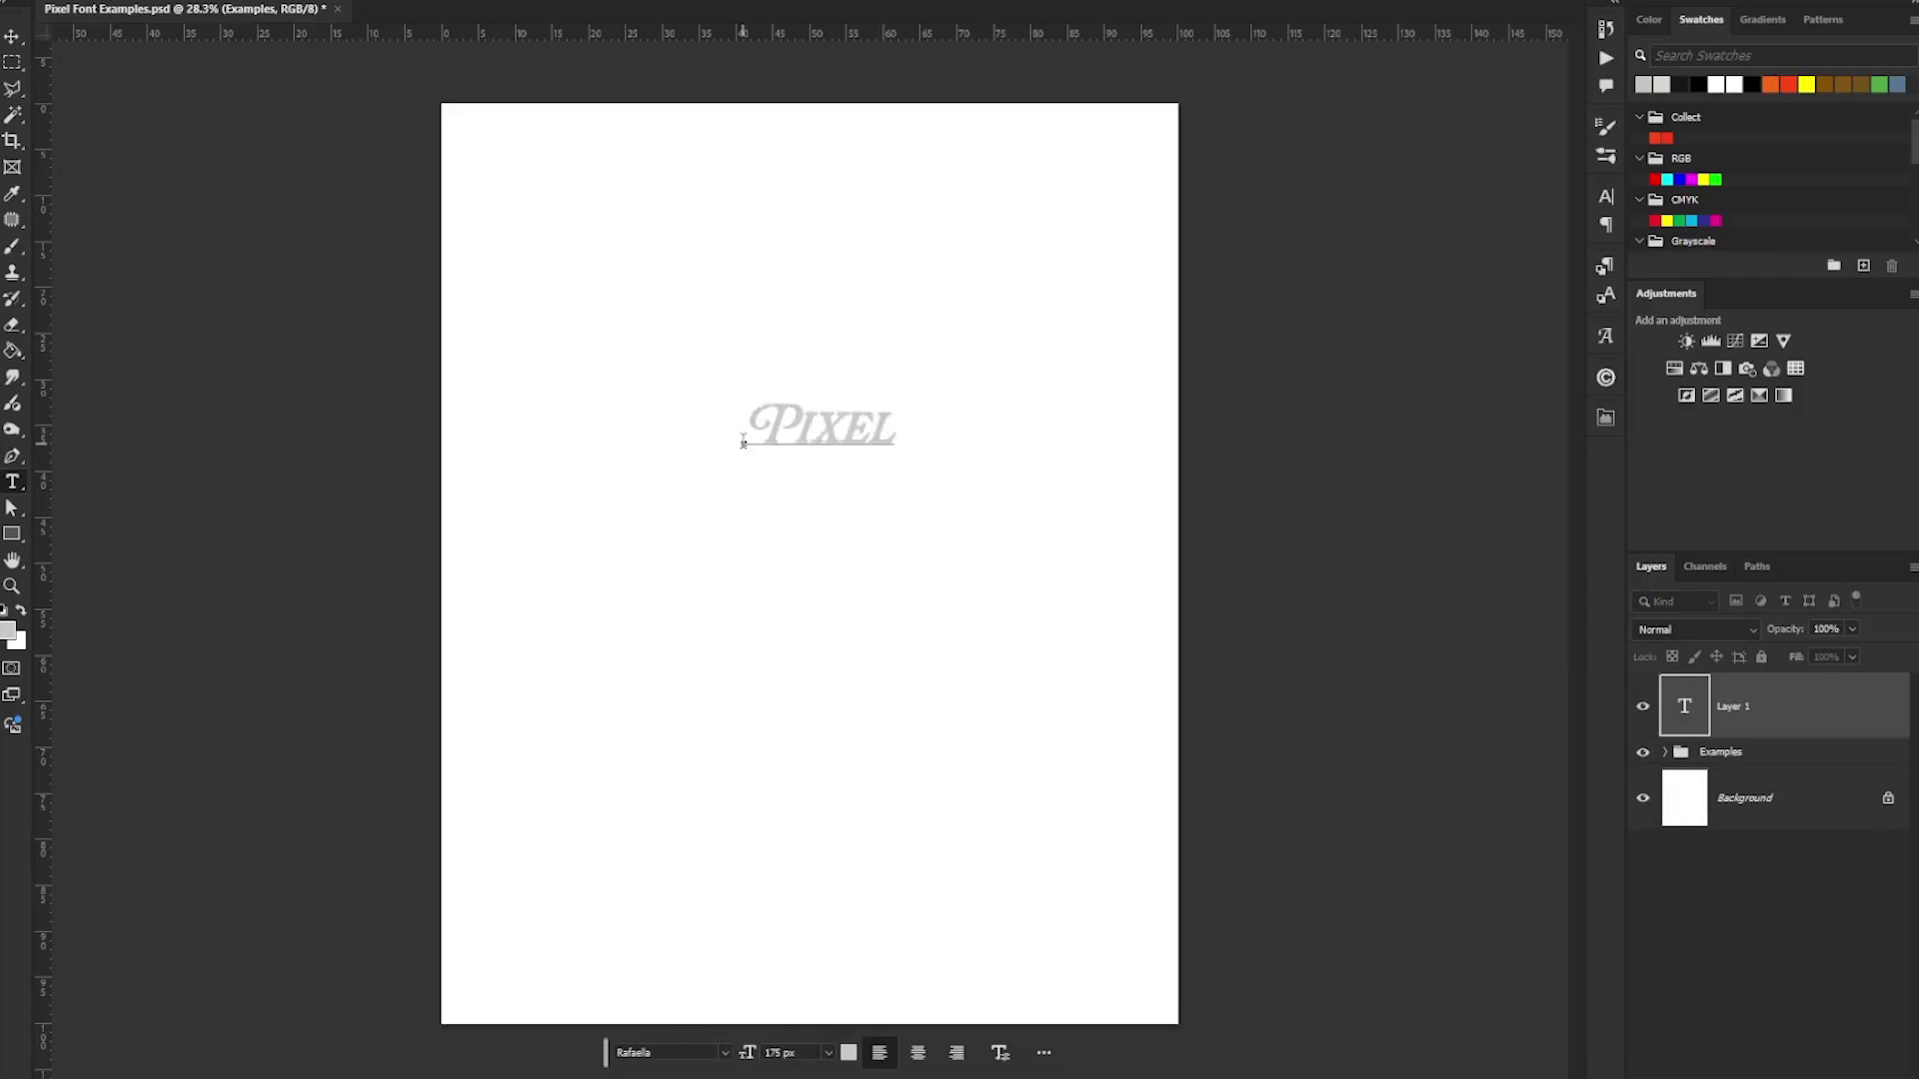
{"action": "left_click", "coordinate": [1787, 764]}
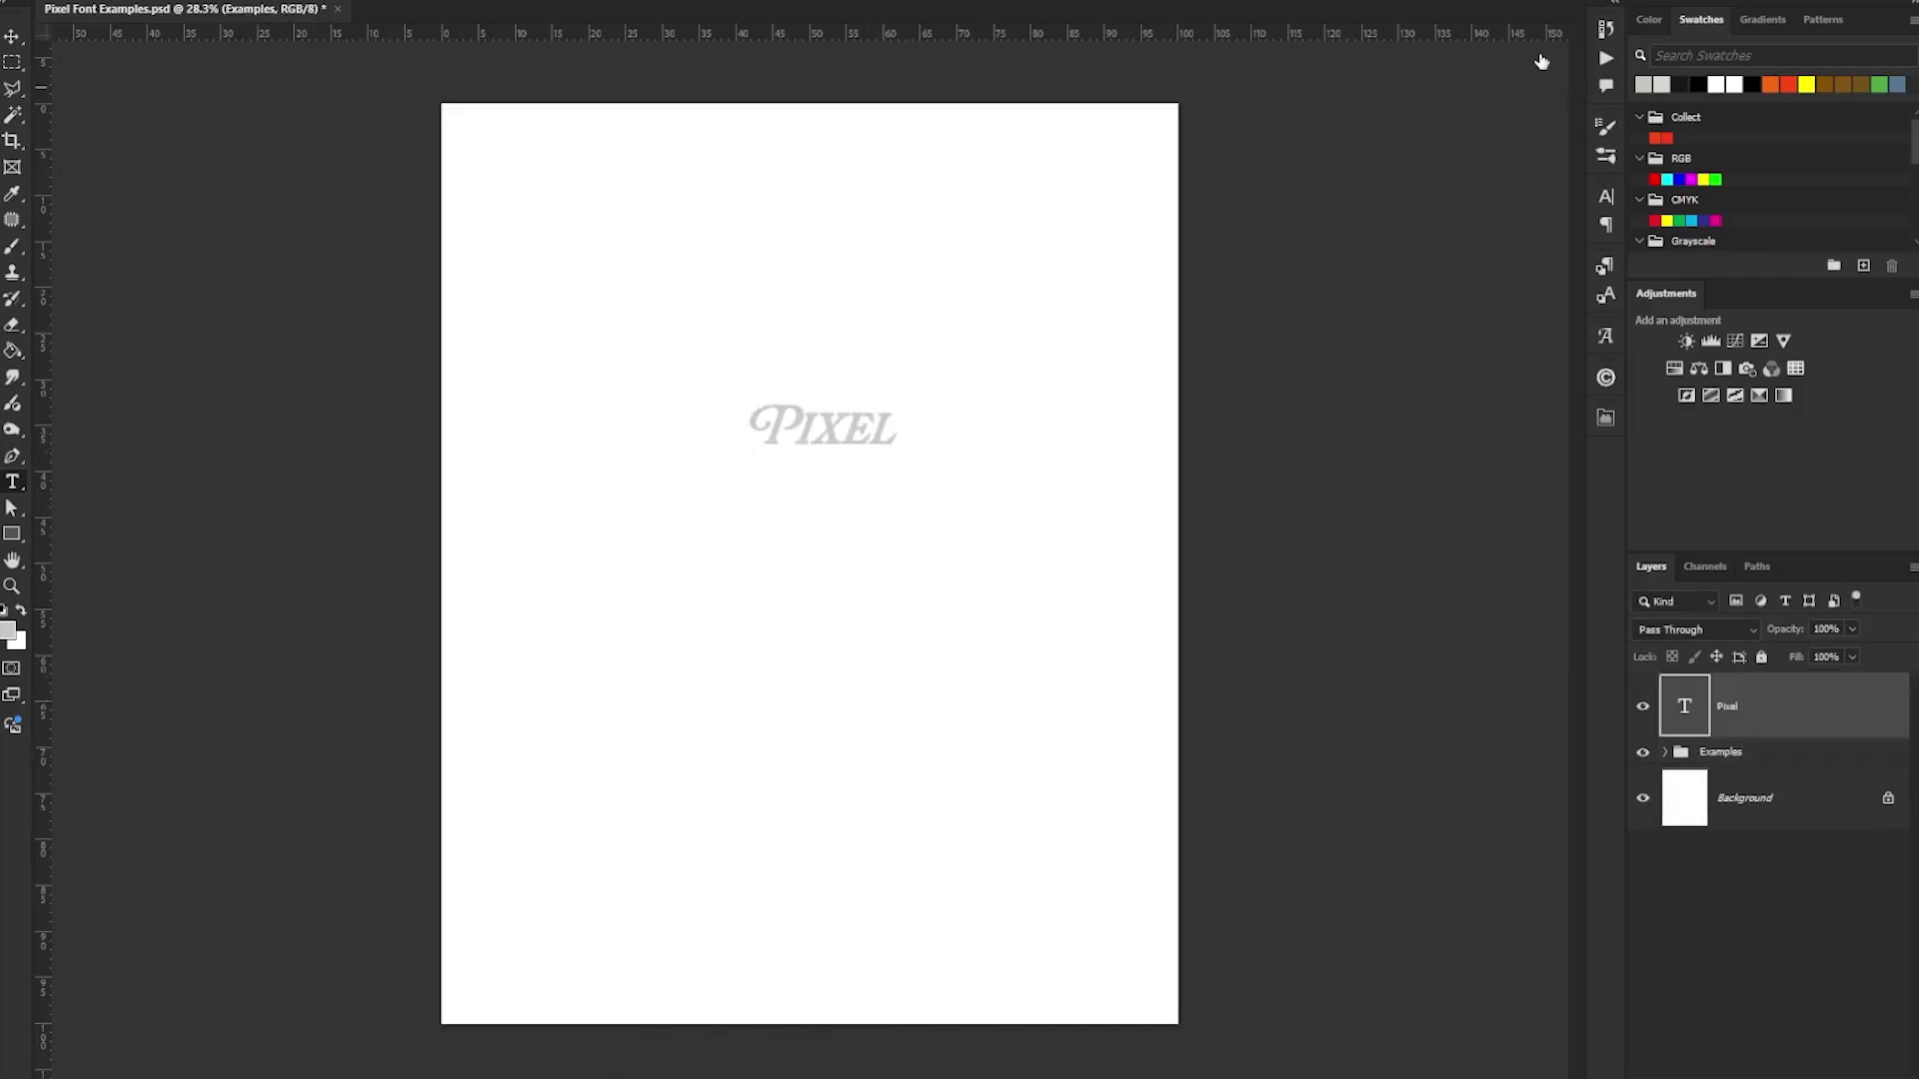
- Recolor the "Pixel" text to near-black and set its font to a bold italic style of Neue Haas Grotesk Display Pro
{"action": "left_click", "coordinate": [1685, 88]}
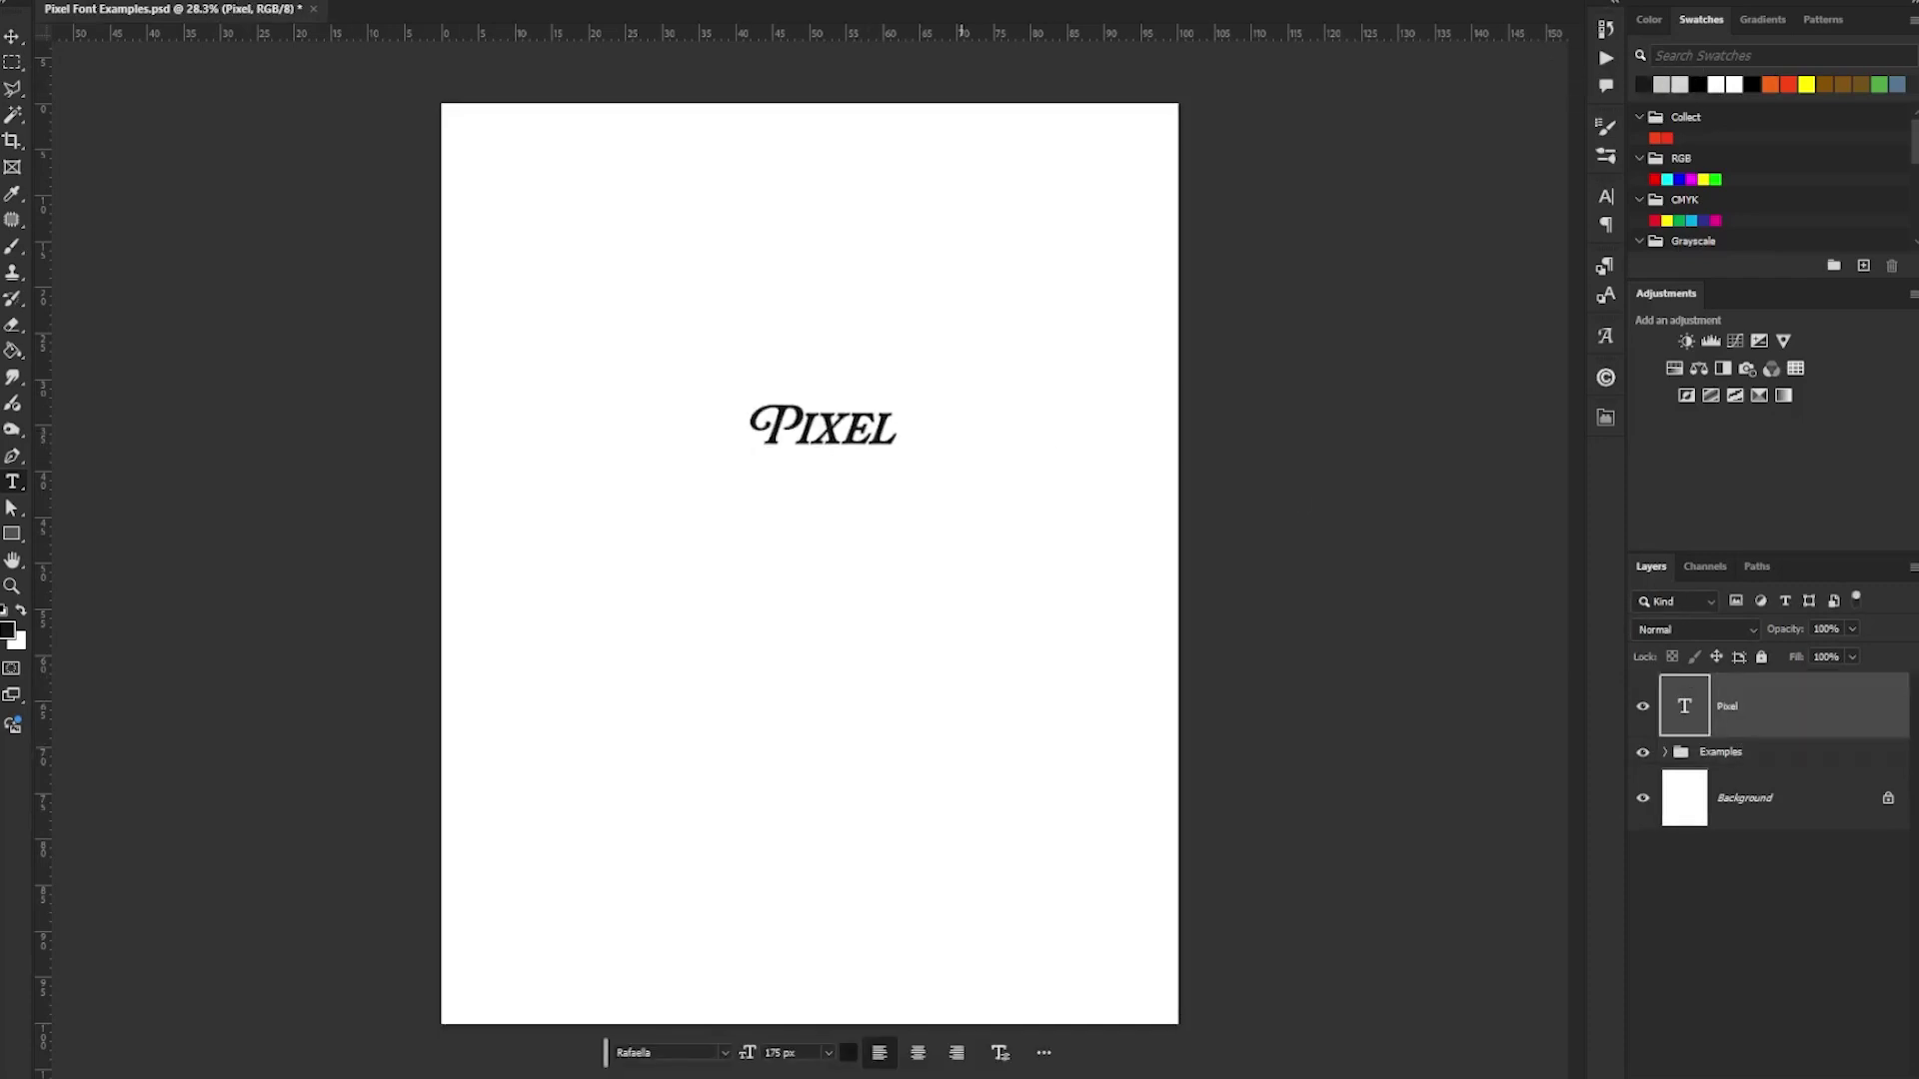
{"action": "left_click", "coordinate": [725, 1052]}
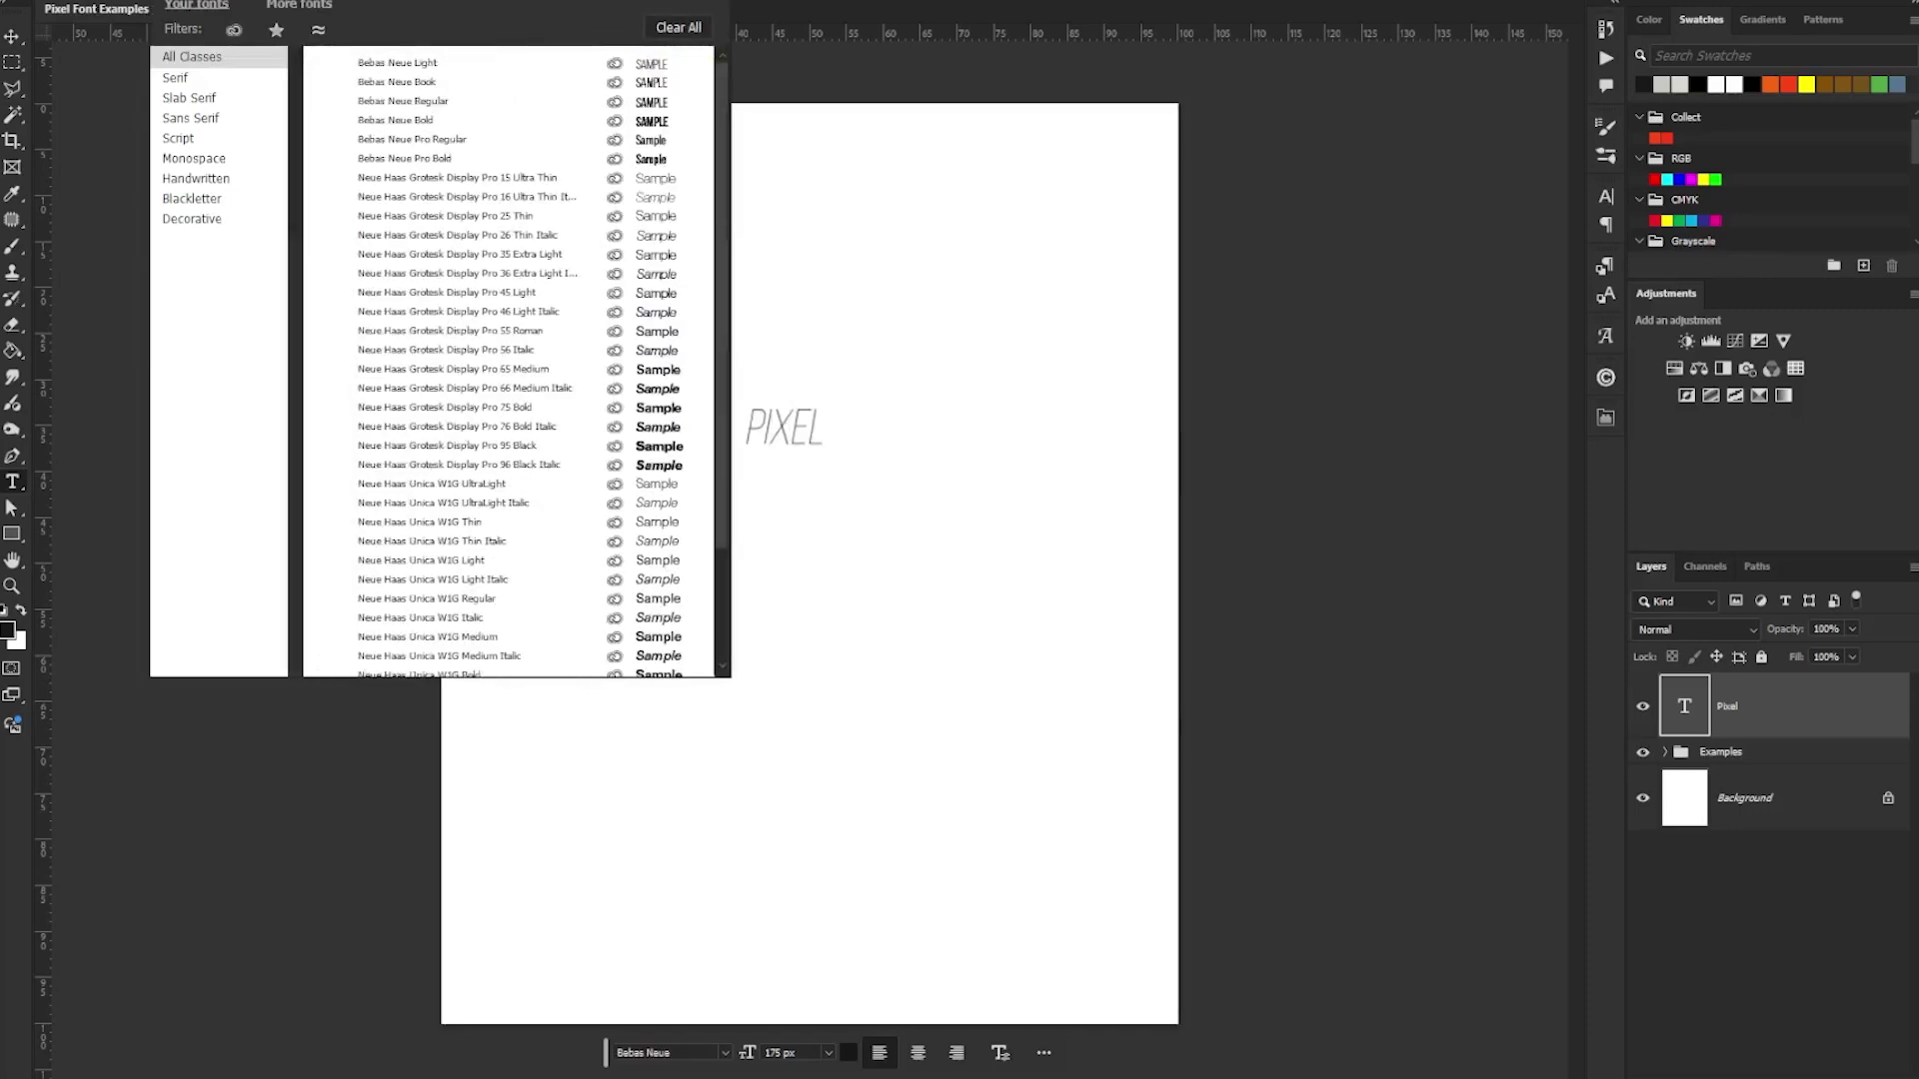
{"action": "left_click", "coordinate": [538, 414]}
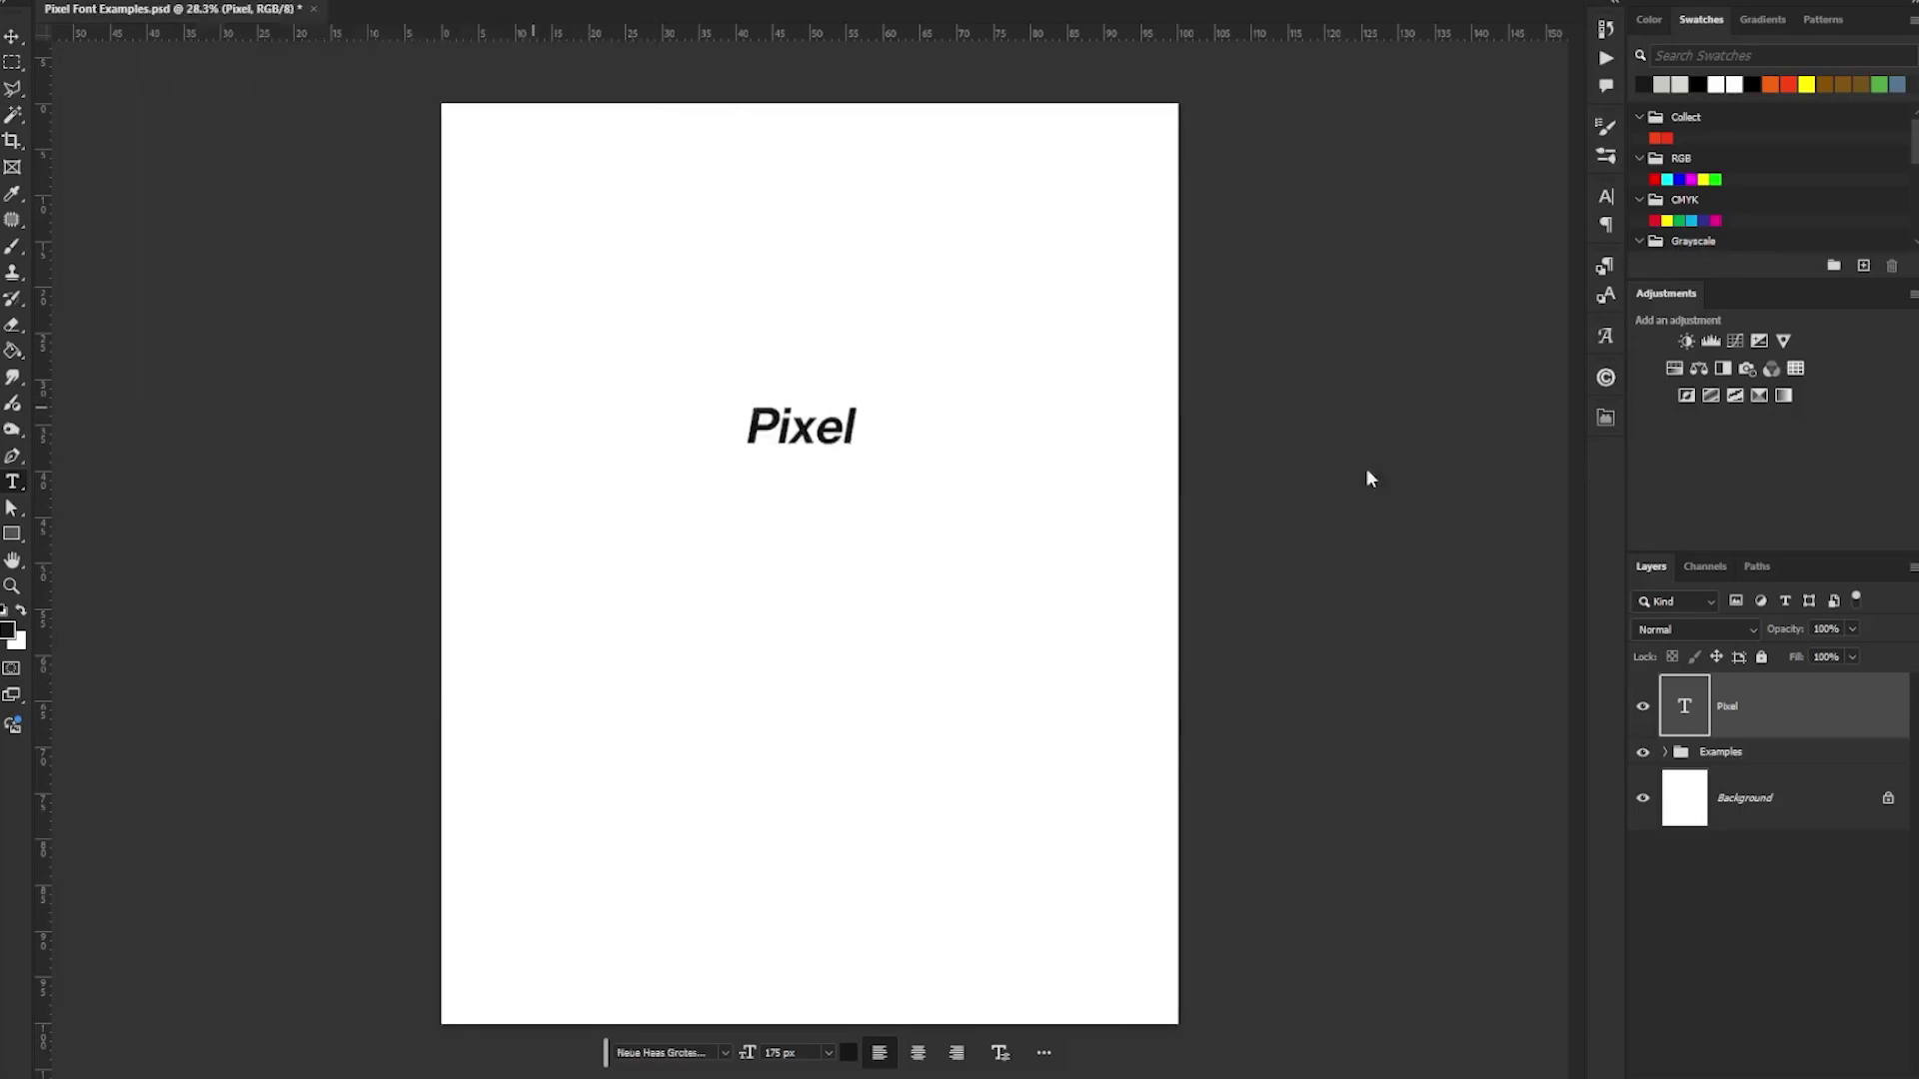
- Convert the Pixel text layer to a smart object and open its contents for editing
{"action": "right_click", "coordinate": [1833, 689]}
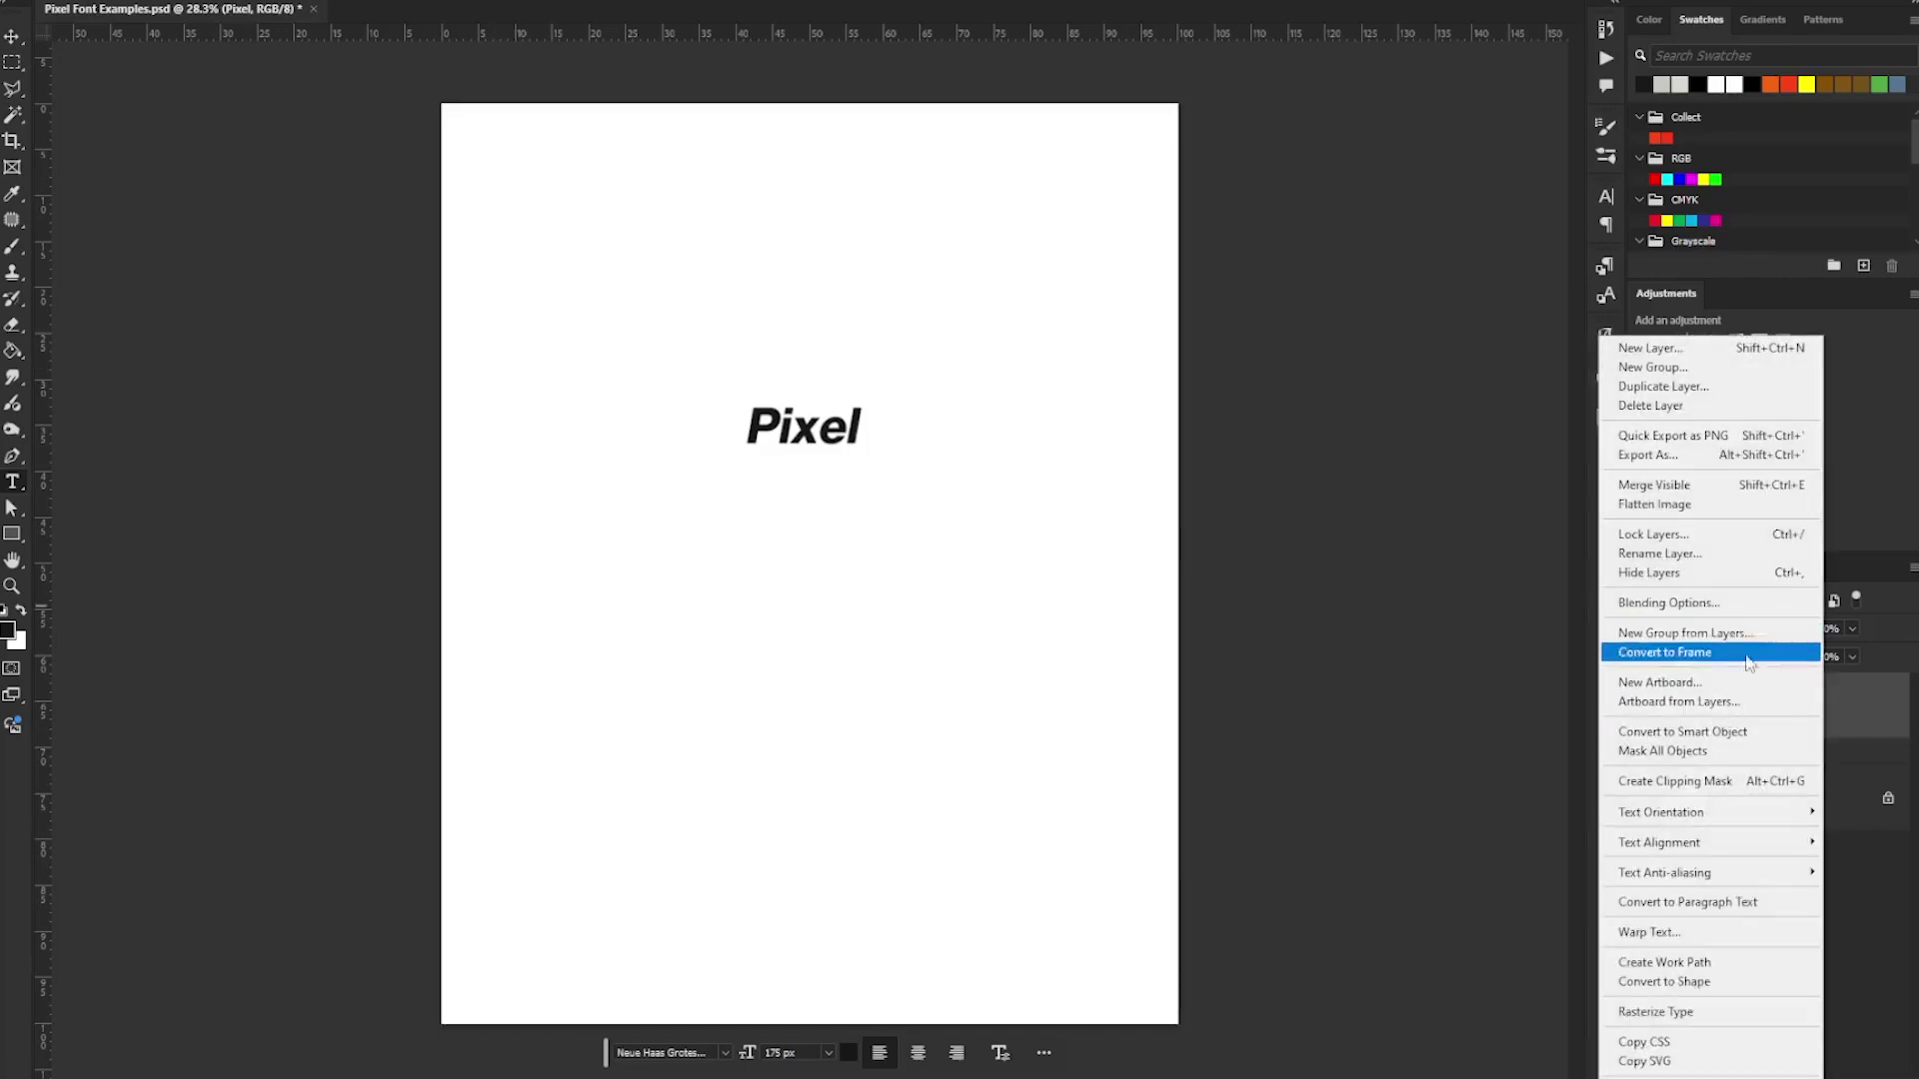
{"action": "left_click", "coordinate": [1739, 737]}
{"action": "double_click", "coordinate": [1679, 705]}
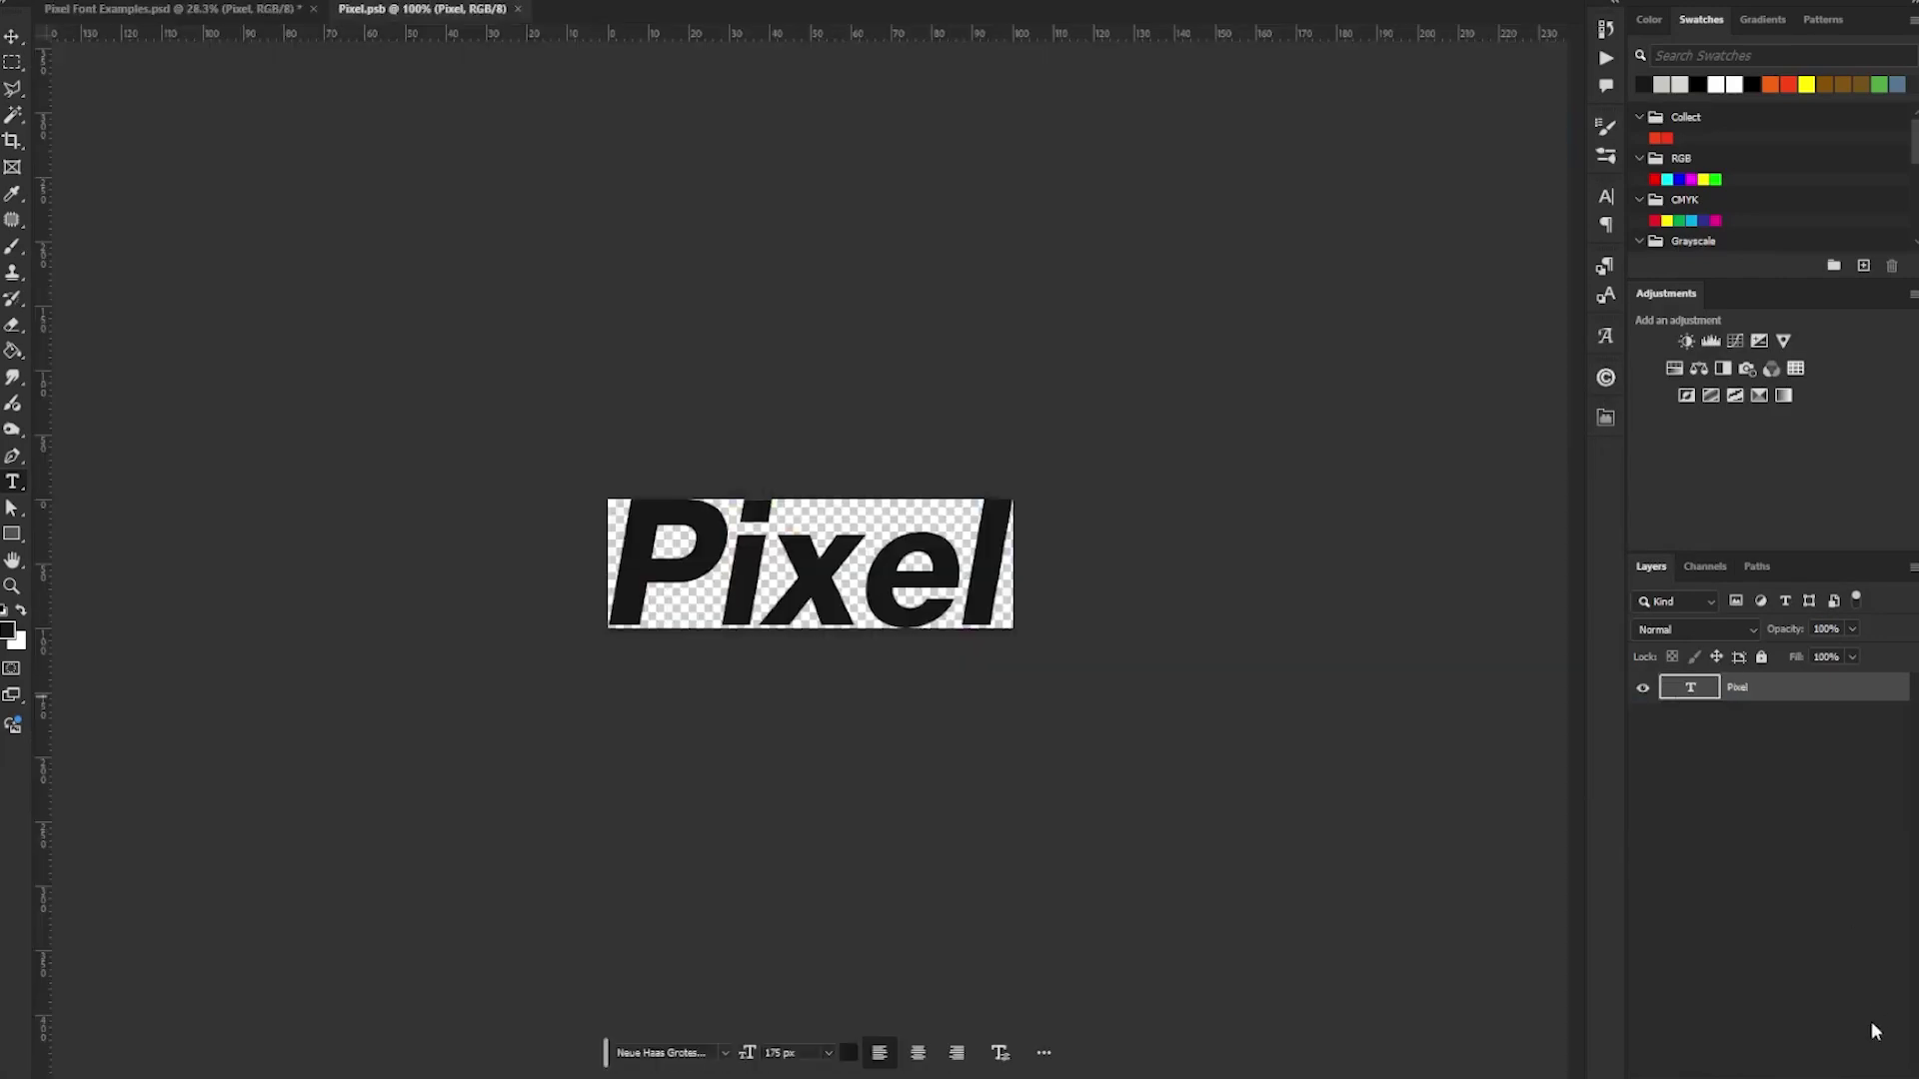
- Fill a new layer beneath the text with white inside the smart object, saving and closing its contents
{"action": "key", "text": "ctrl+shift+alt+n"}
{"action": "left_click_drag", "start_coordinate": [1751, 694], "coordinate": [1753, 733]}
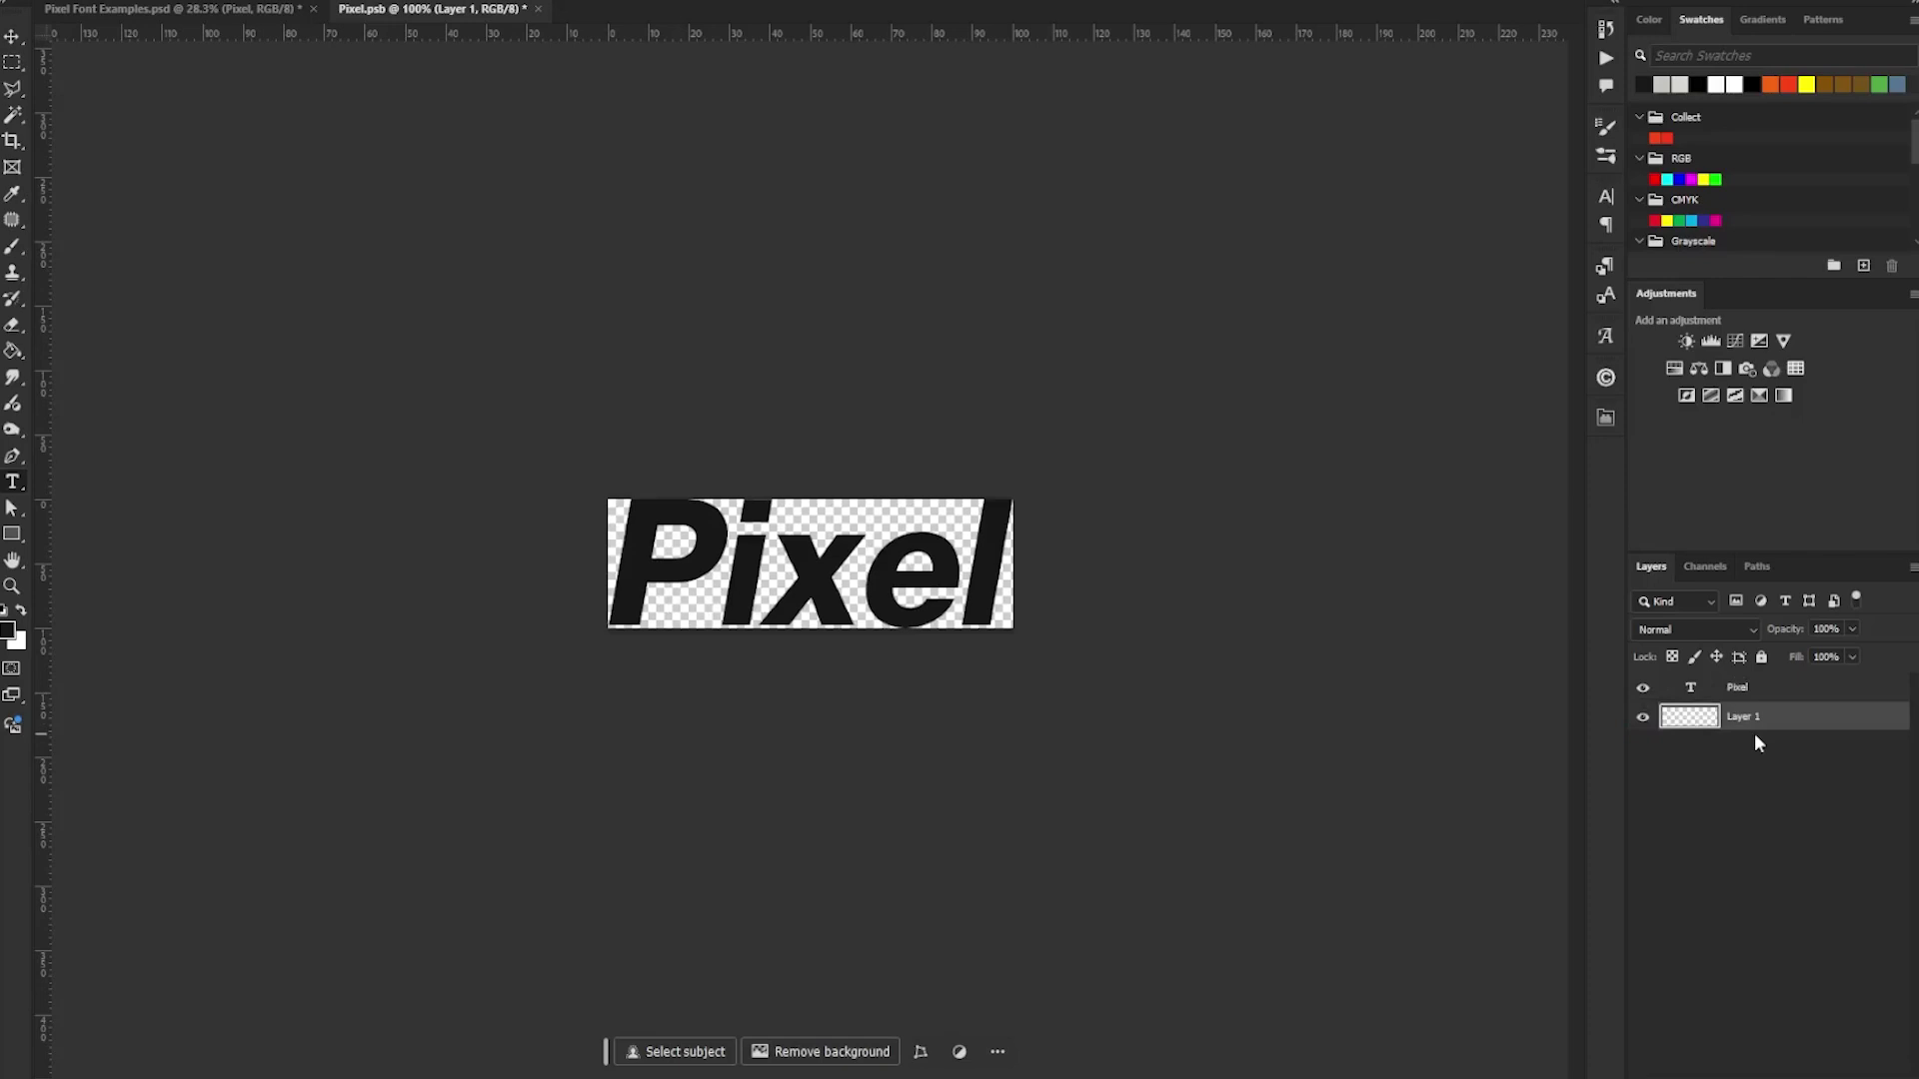
{"action": "key", "text": "x"}
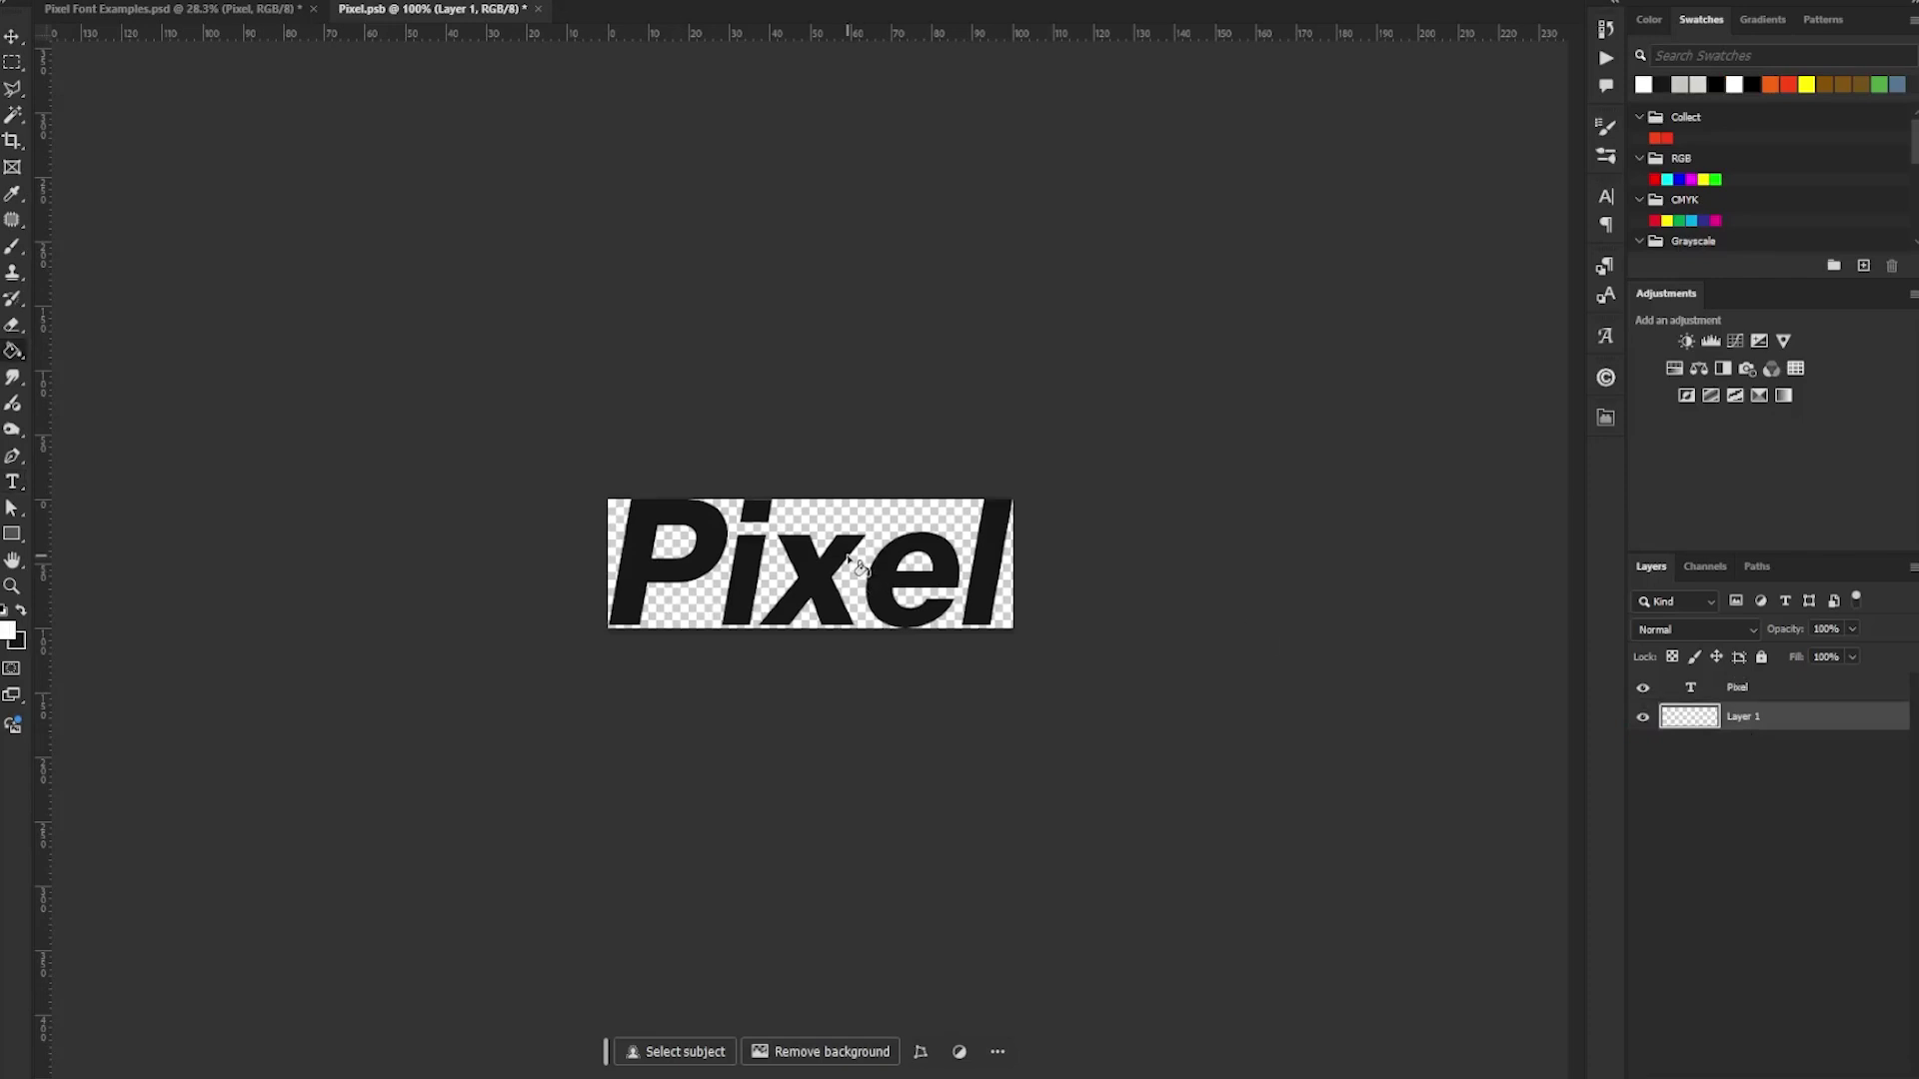
{"action": "left_click", "coordinate": [850, 560]}
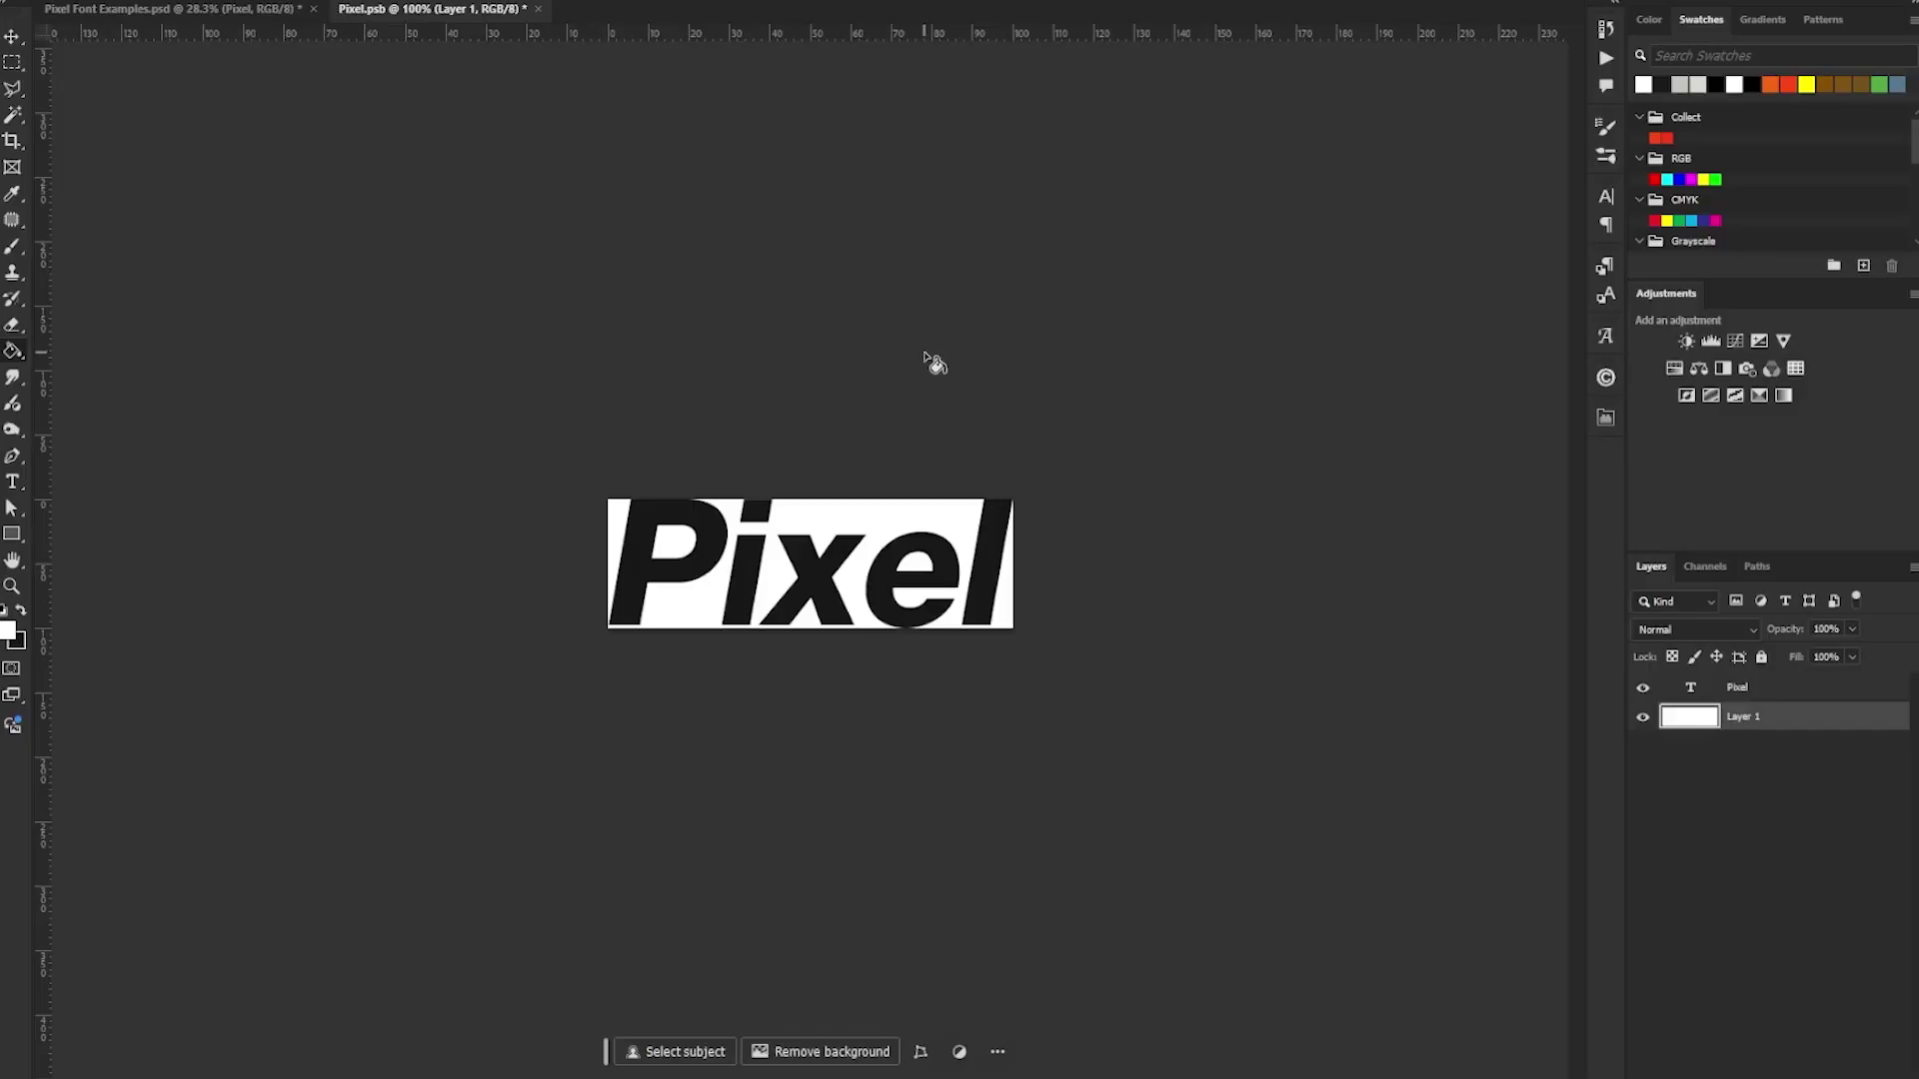
{"action": "left_click", "coordinate": [536, 10]}
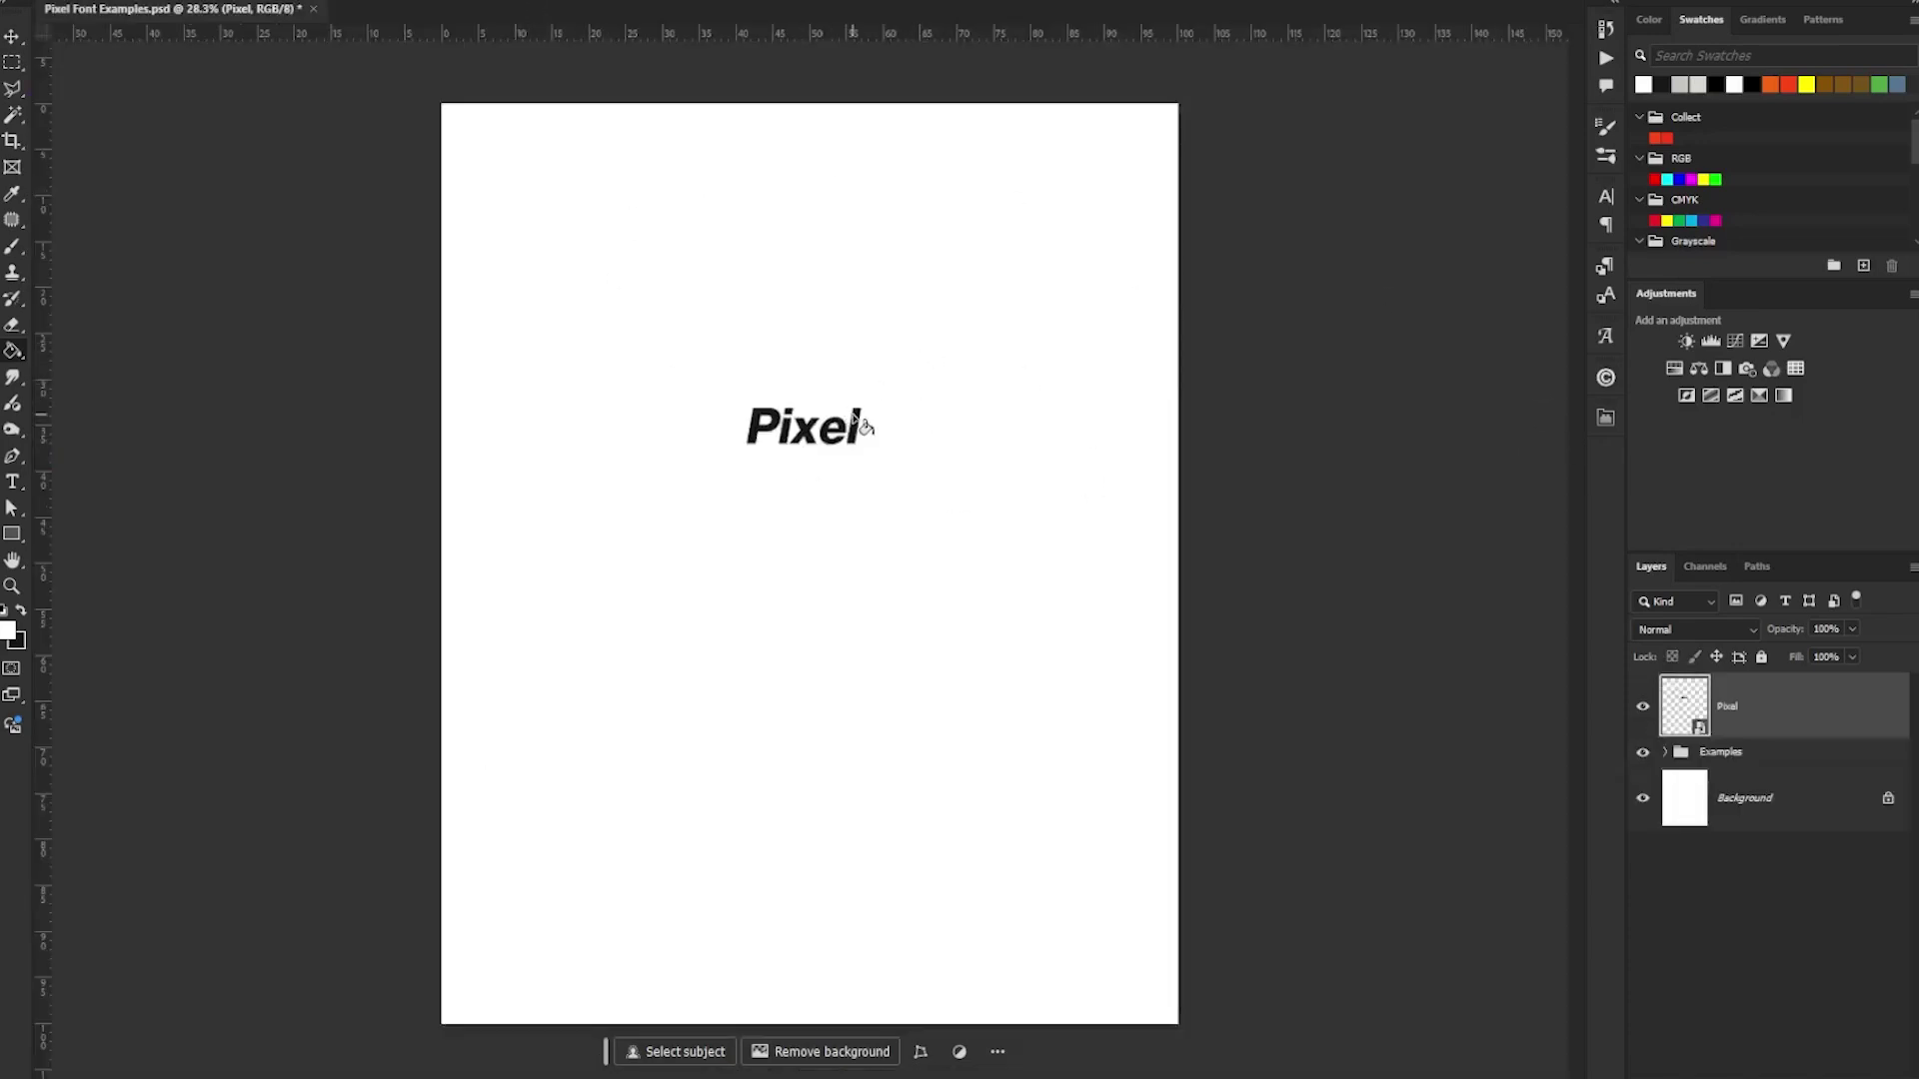
- Reposition the Pixel smart object at the center of the canvas
{"action": "key", "text": "ctrl+a"}
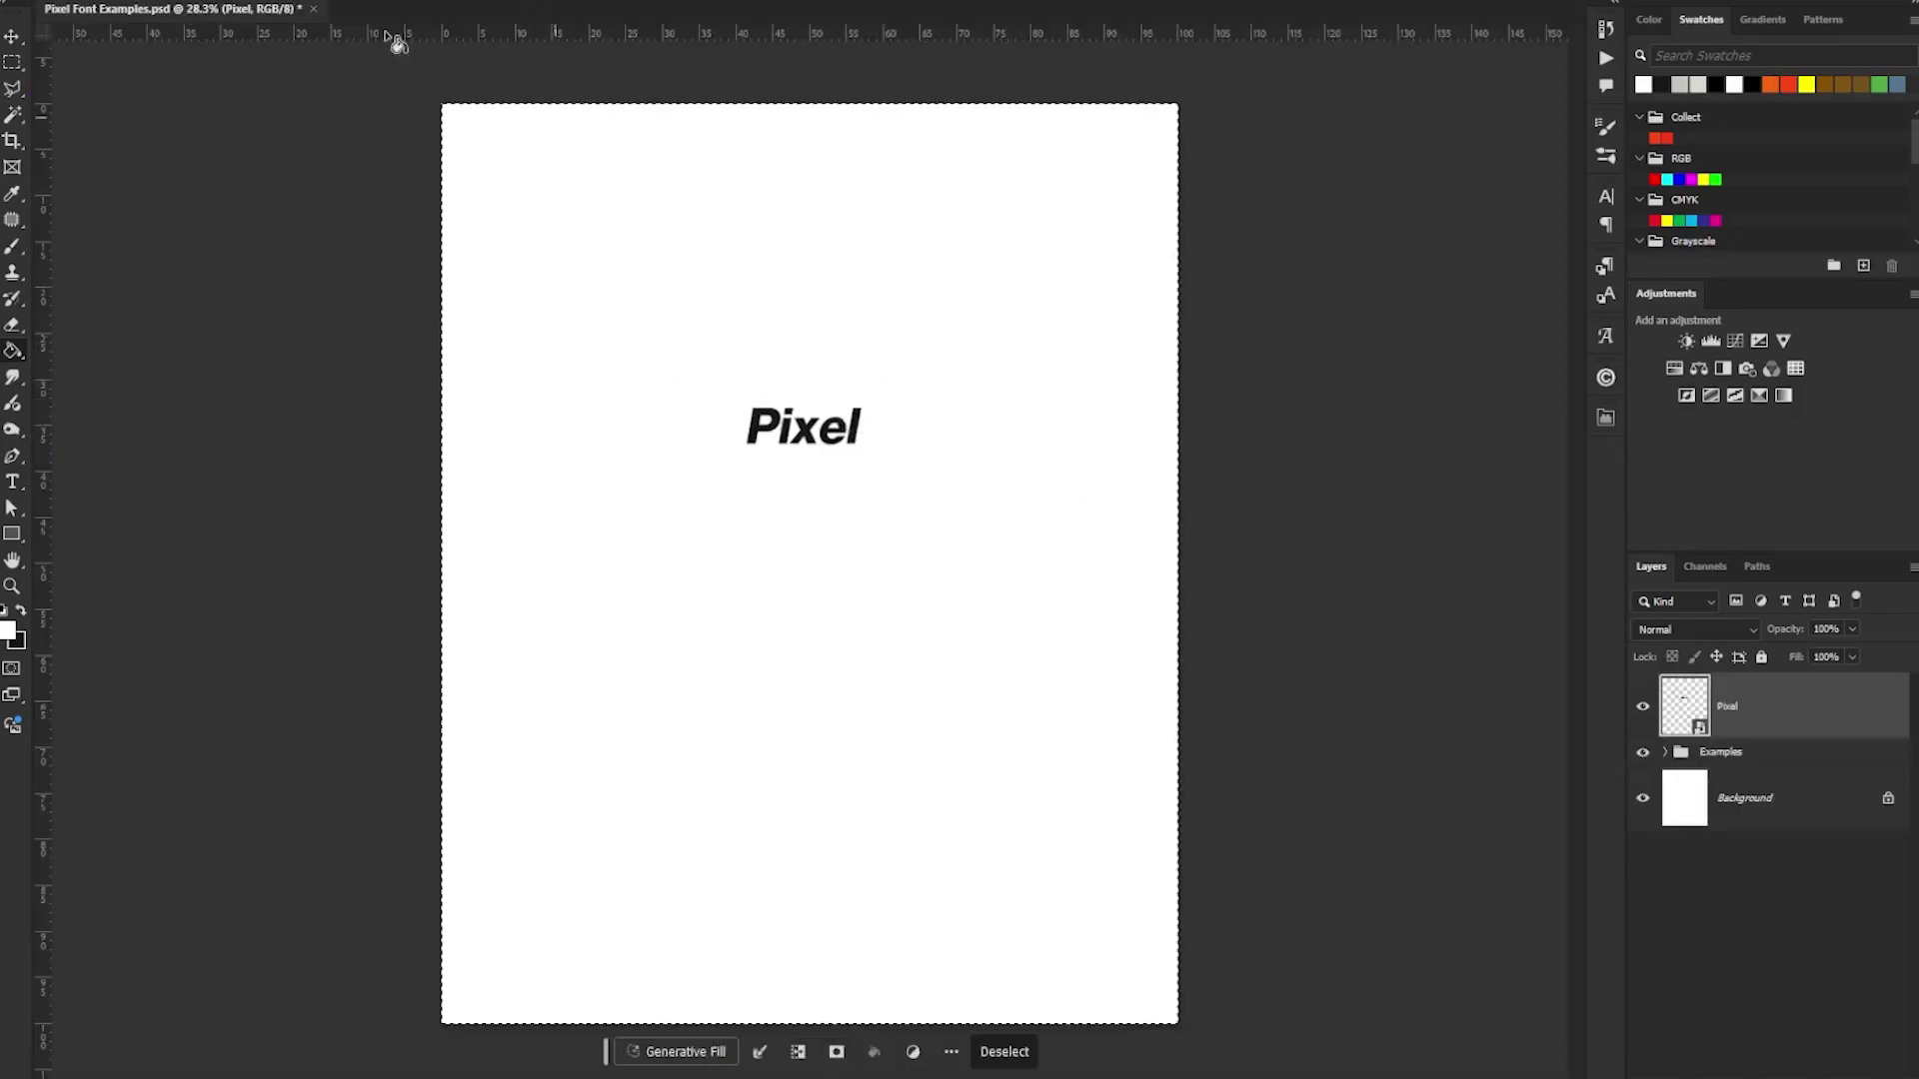
{"action": "key", "text": "ctrl+d"}
{"action": "key", "text": "ctrl+t"}
{"action": "mouse_move", "coordinate": [873, 539]}
{"action": "left_mouse_down"}
{"action": "mouse_move", "coordinate": [1019, 432]}
{"action": "mouse_move", "coordinate": [856, 544]}
{"action": "mouse_move", "coordinate": [873, 545]}
{"action": "left_mouse_up"}
{"action": "key", "text": "Return"}
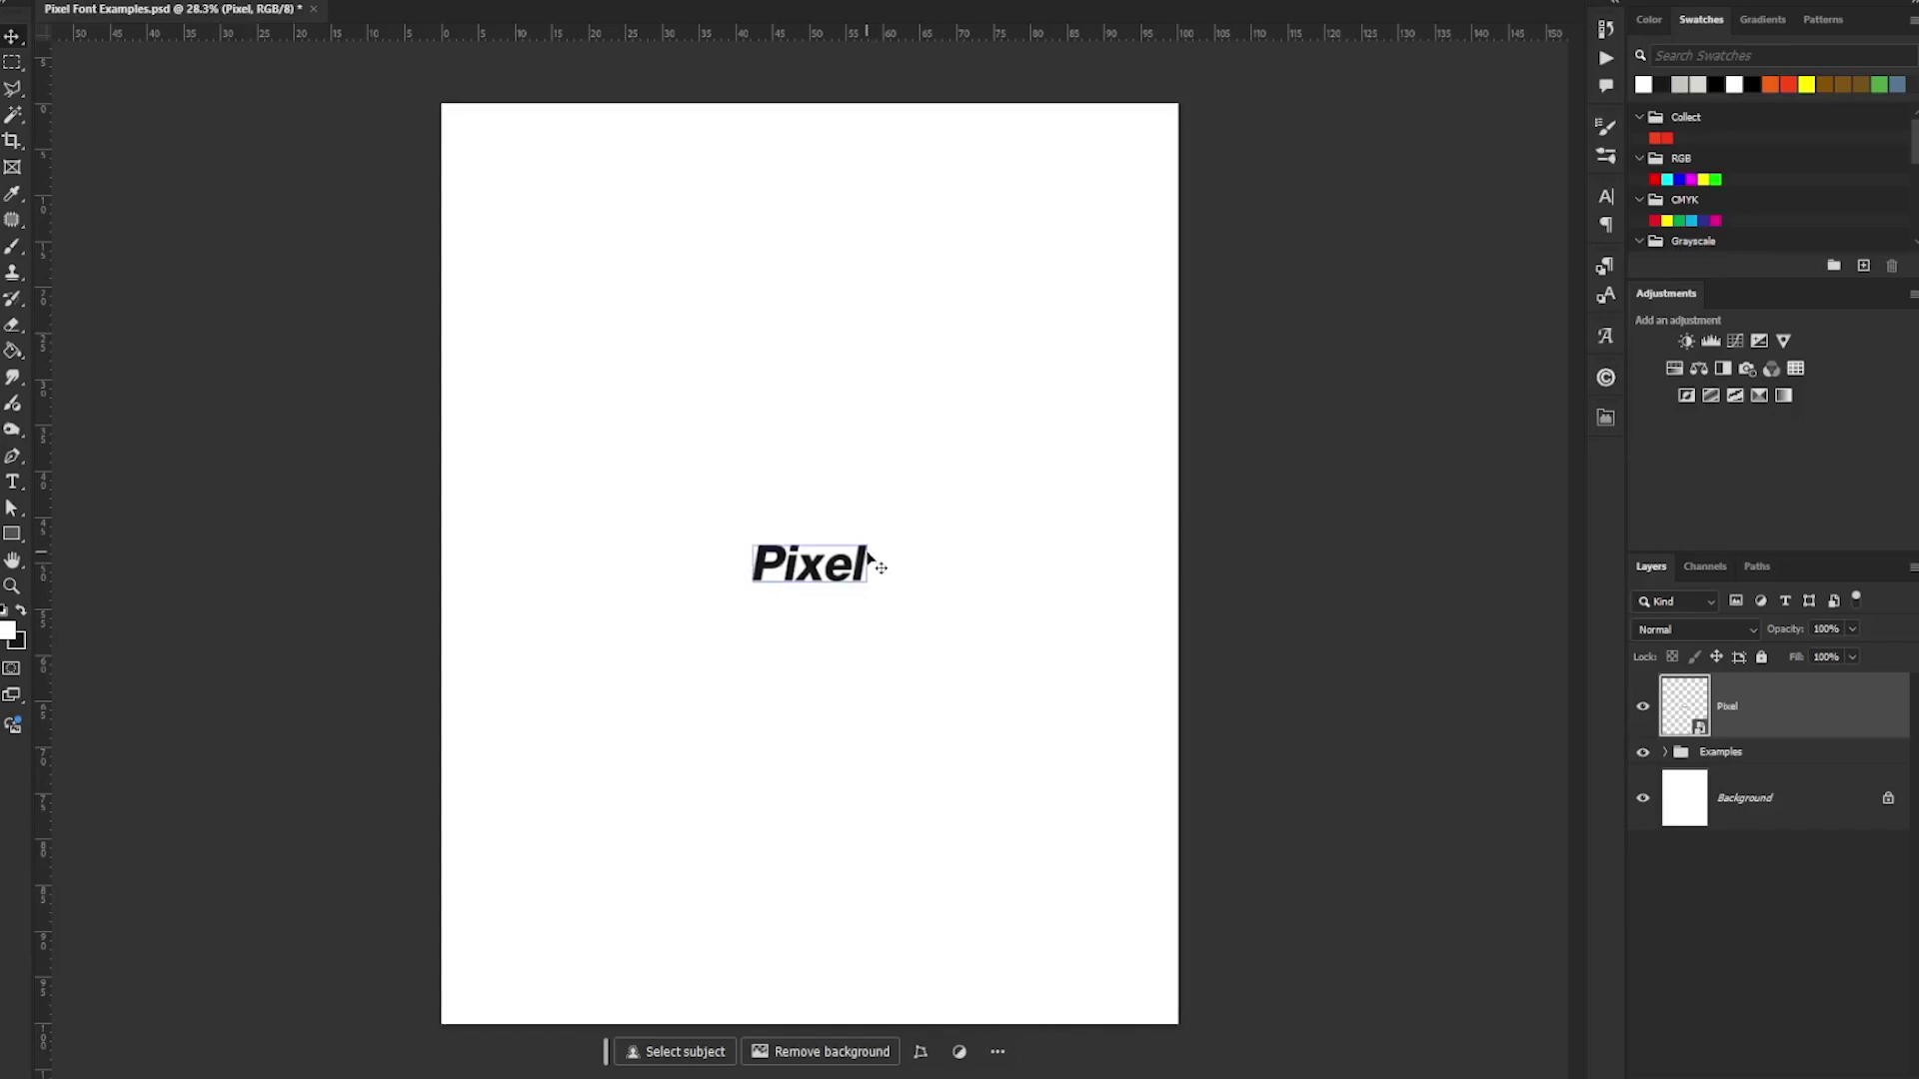
- Apply a Mosaic filter to the Pixel smart object with a cell size of 13 square
{"action": "left_click", "coordinate": [270, 1]}
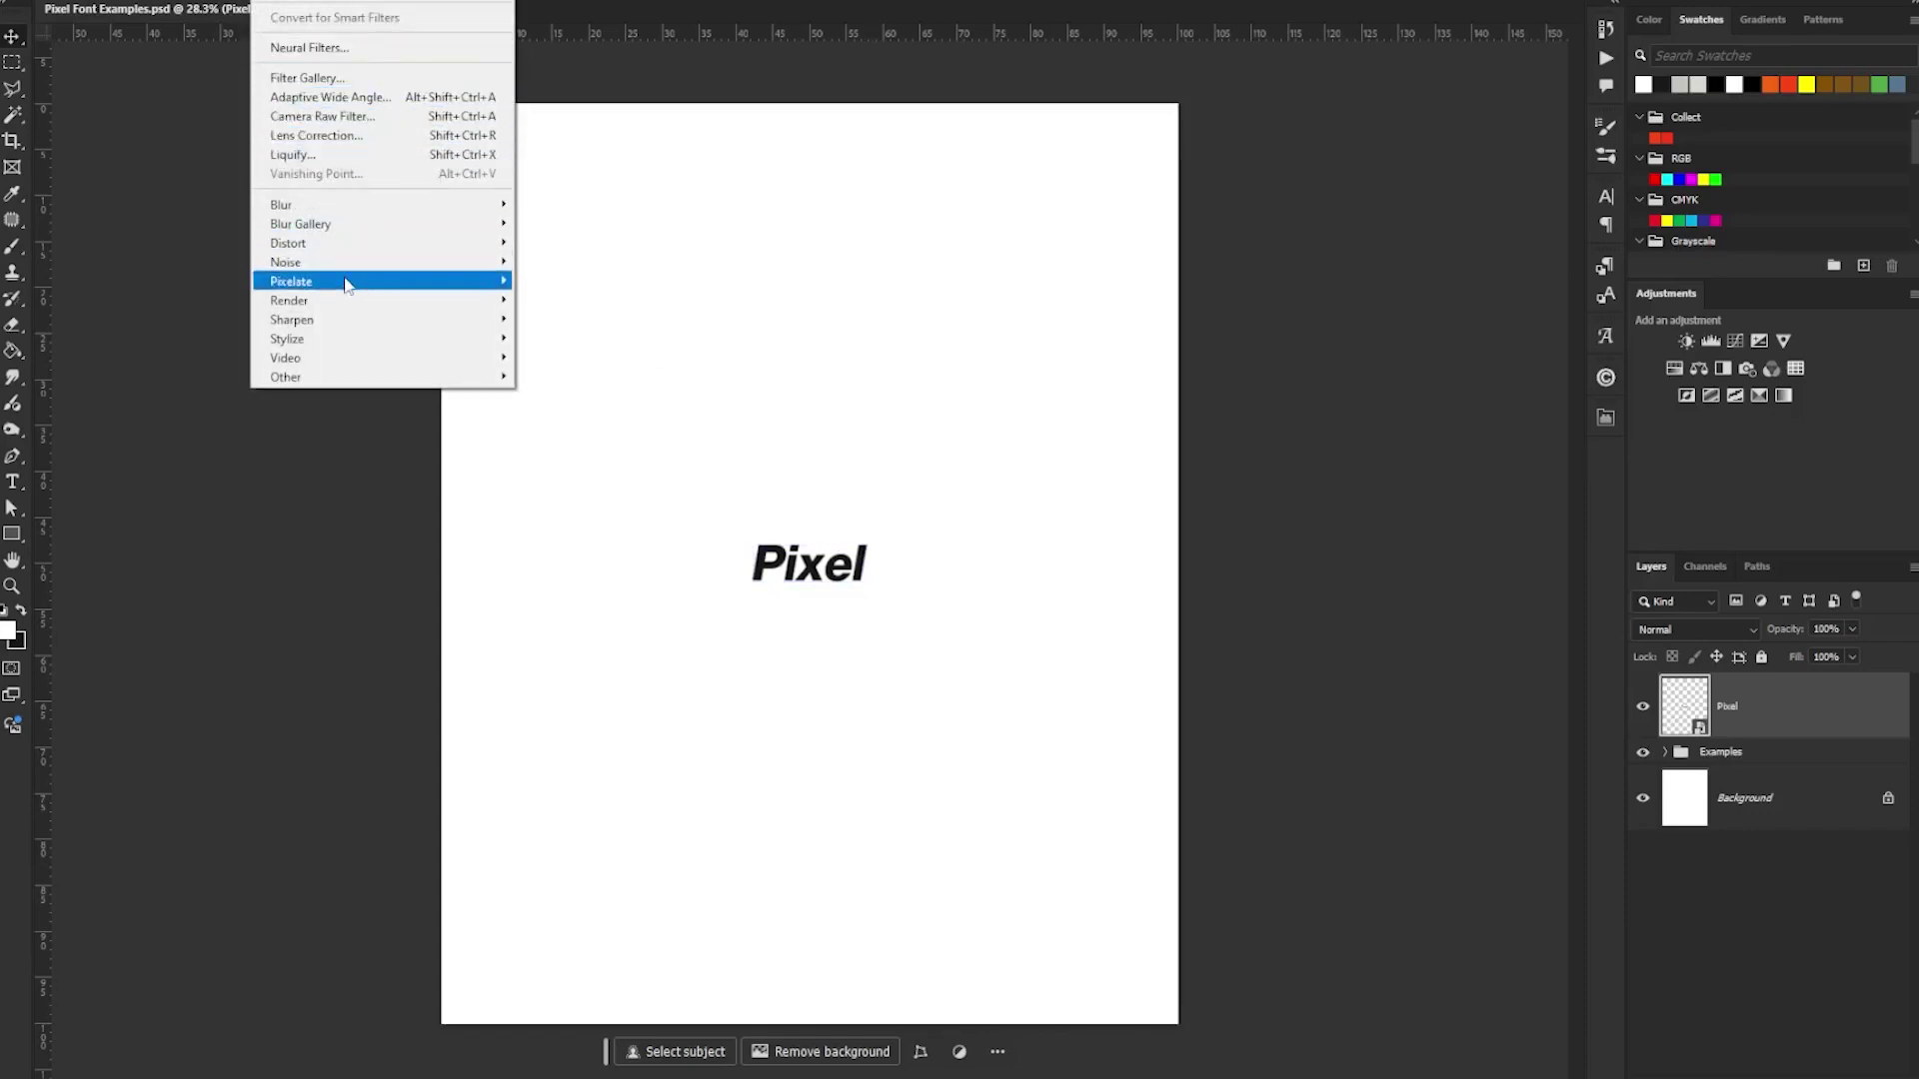
{"action": "mouse_move", "coordinate": [362, 287]}
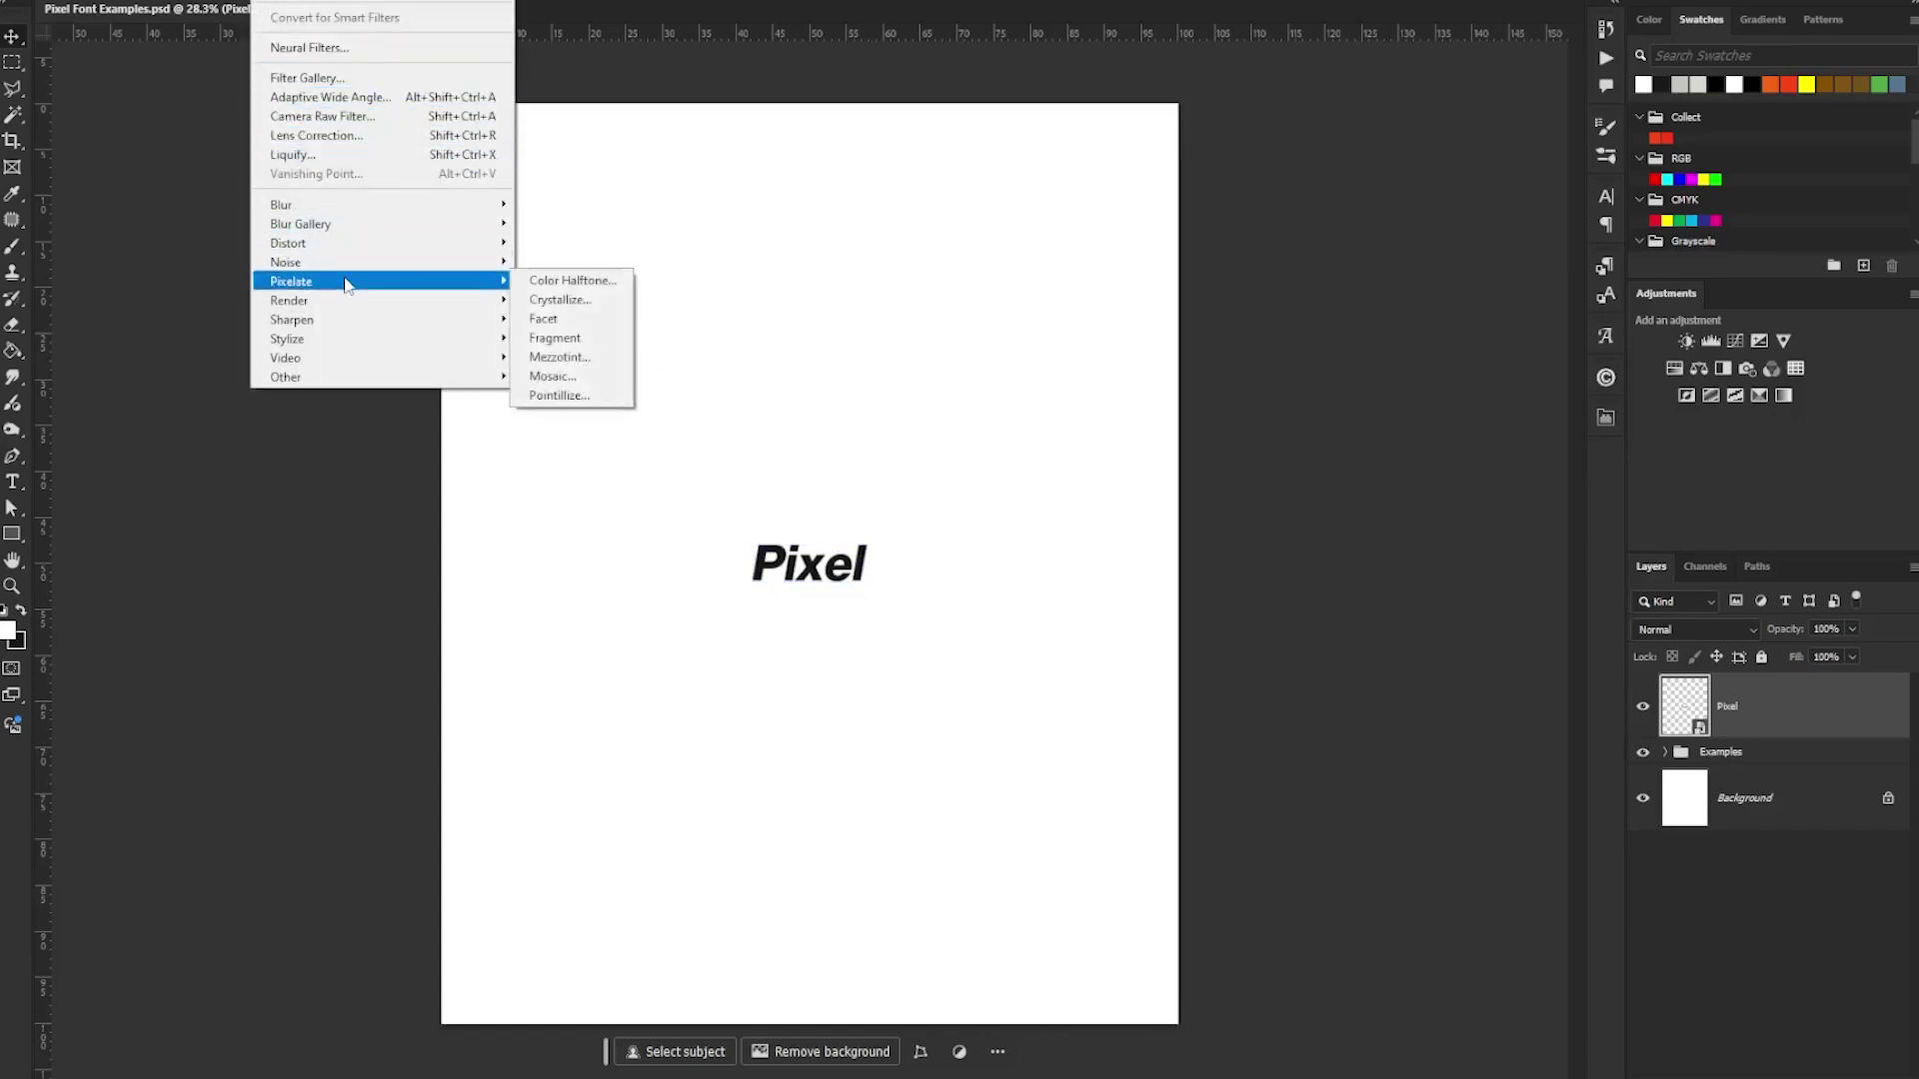
{"action": "left_click", "coordinate": [599, 376]}
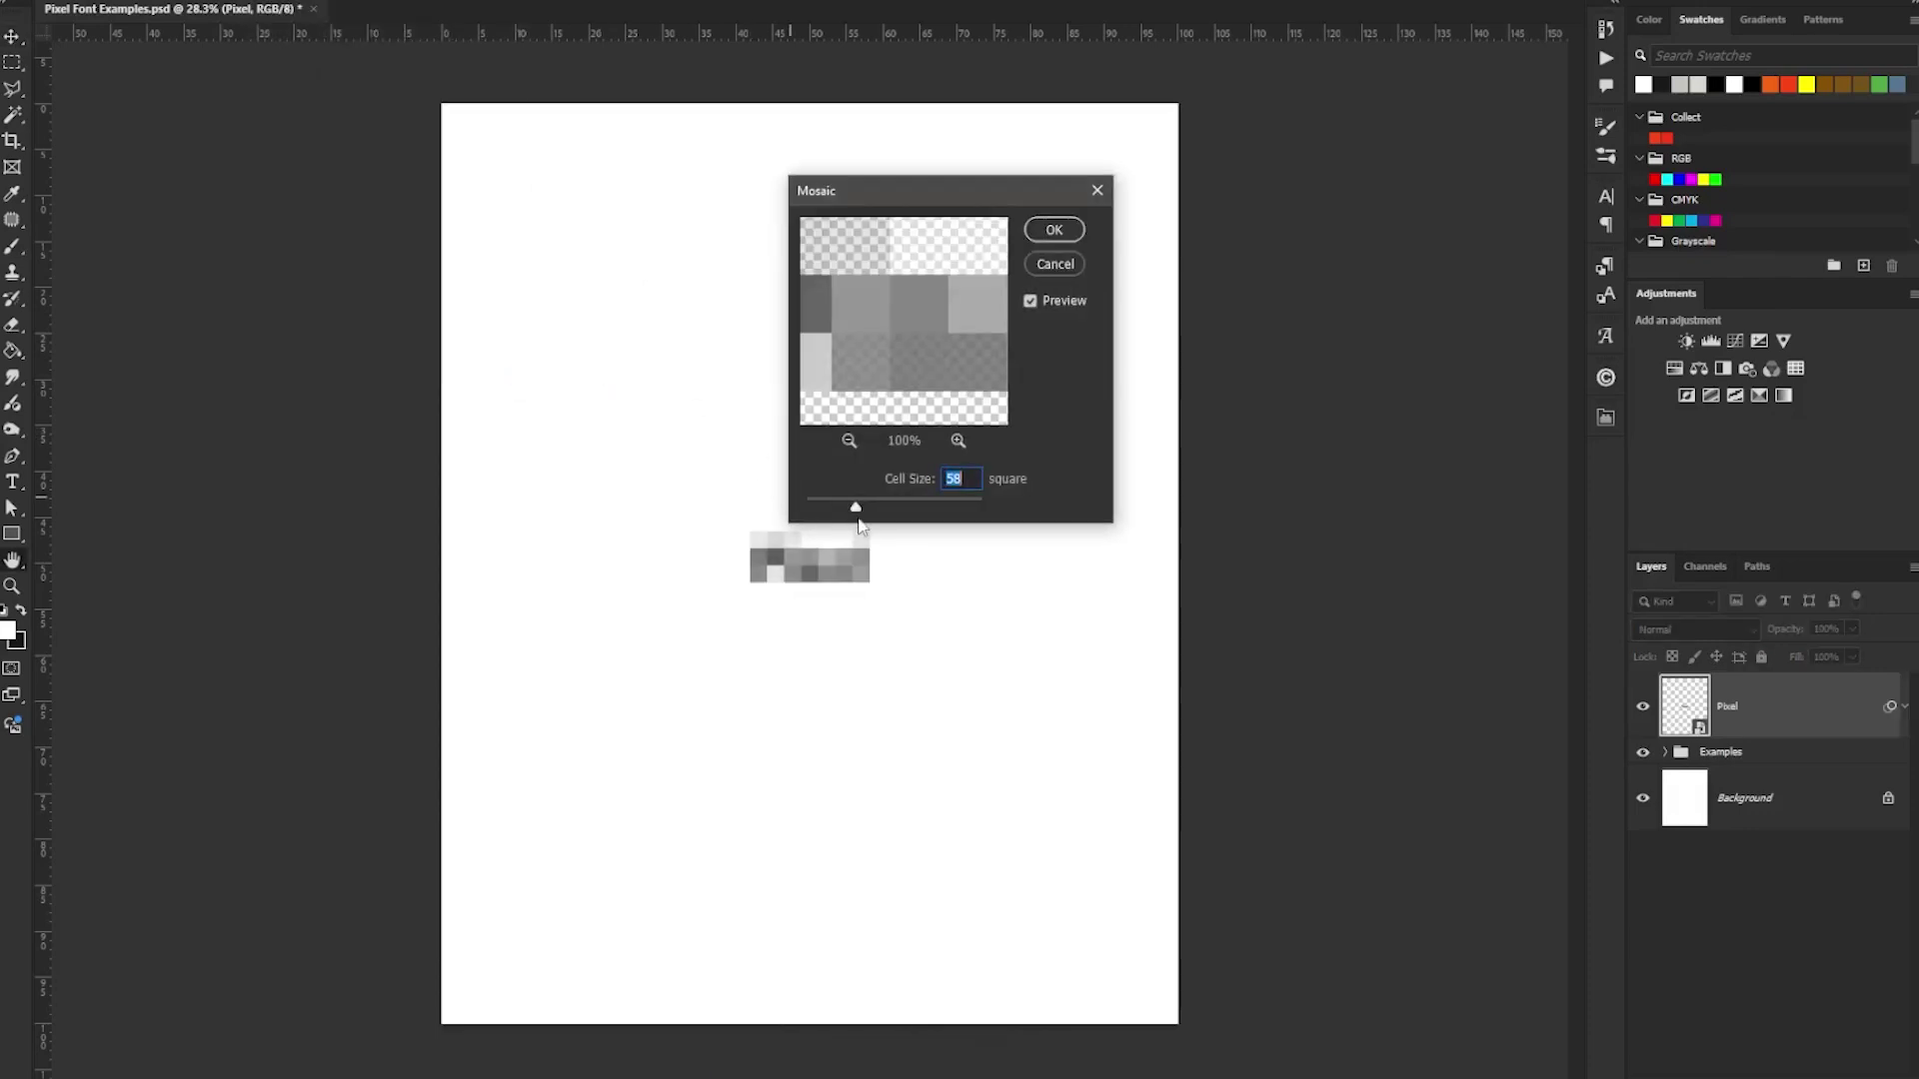
{"action": "left_click_drag", "start_coordinate": [855, 506], "coordinate": [827, 502]}
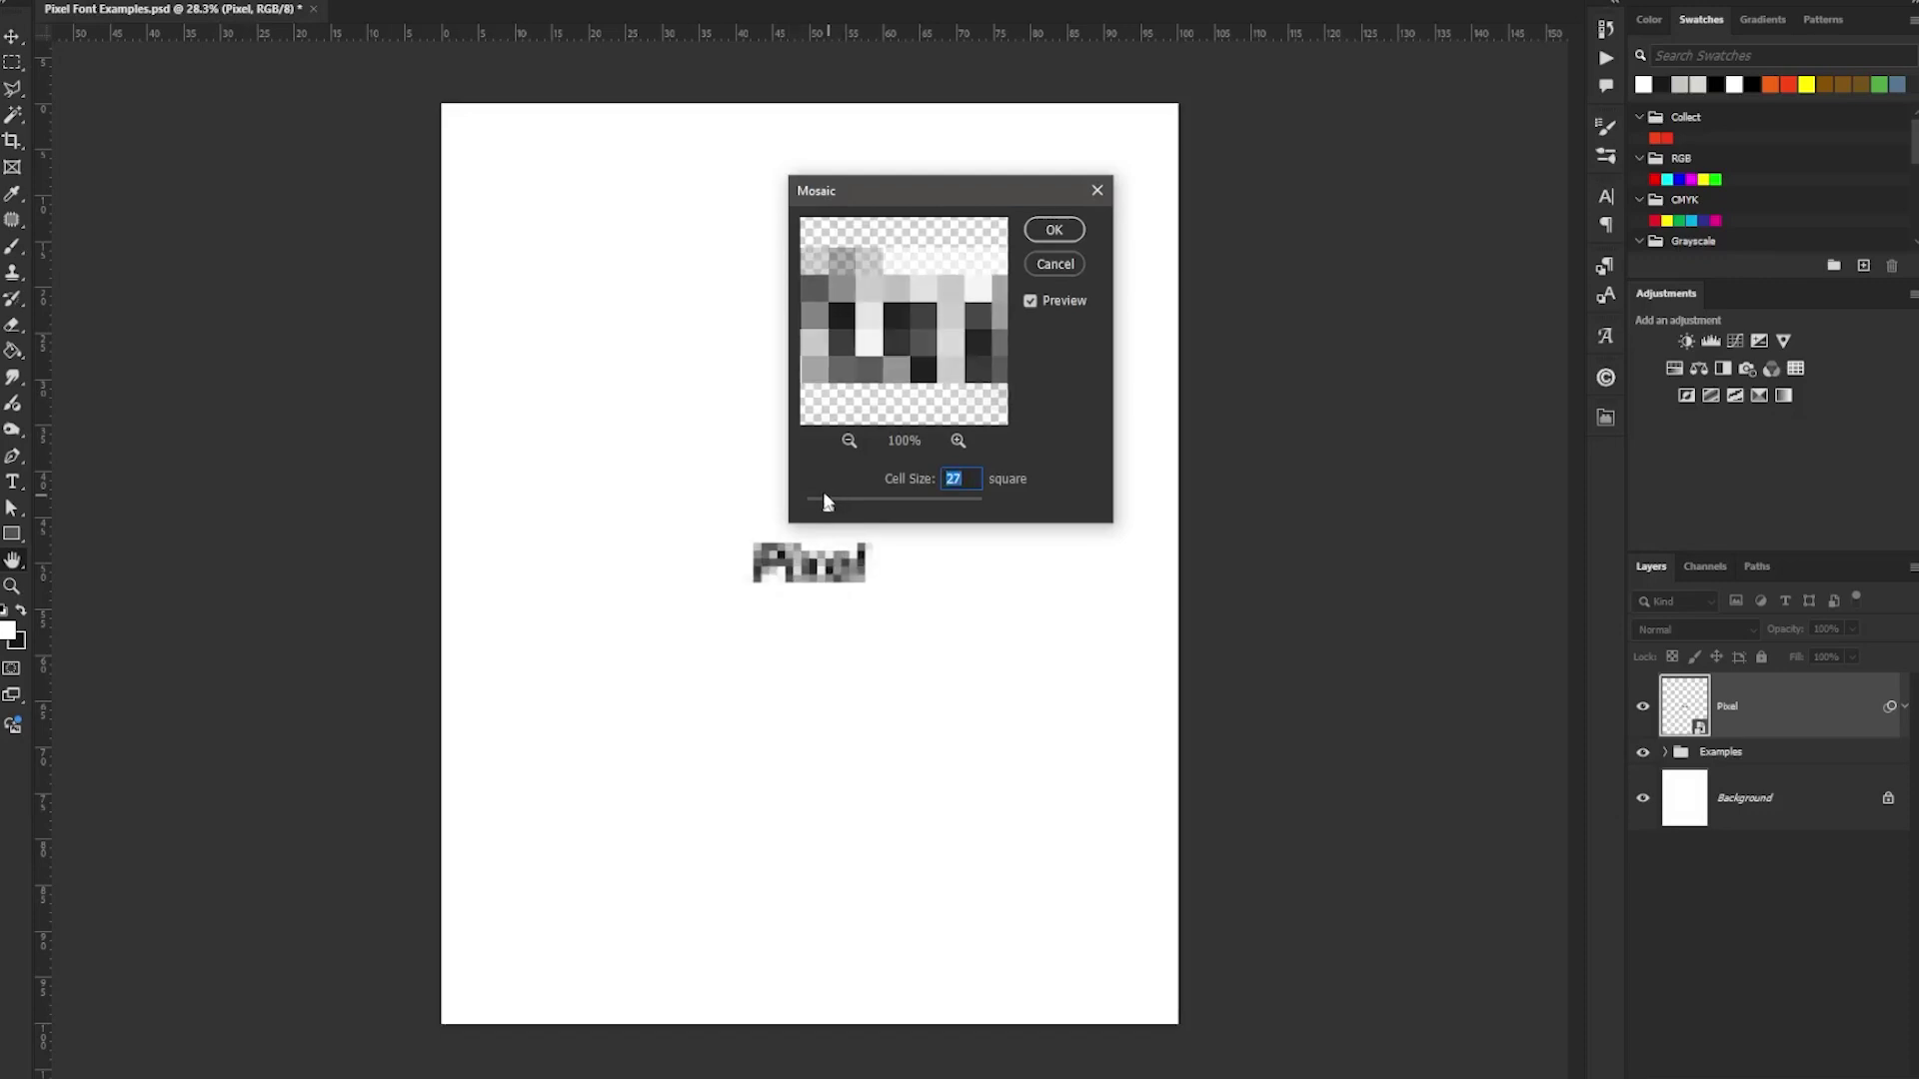
{"action": "key", "text": "shift+Down"}
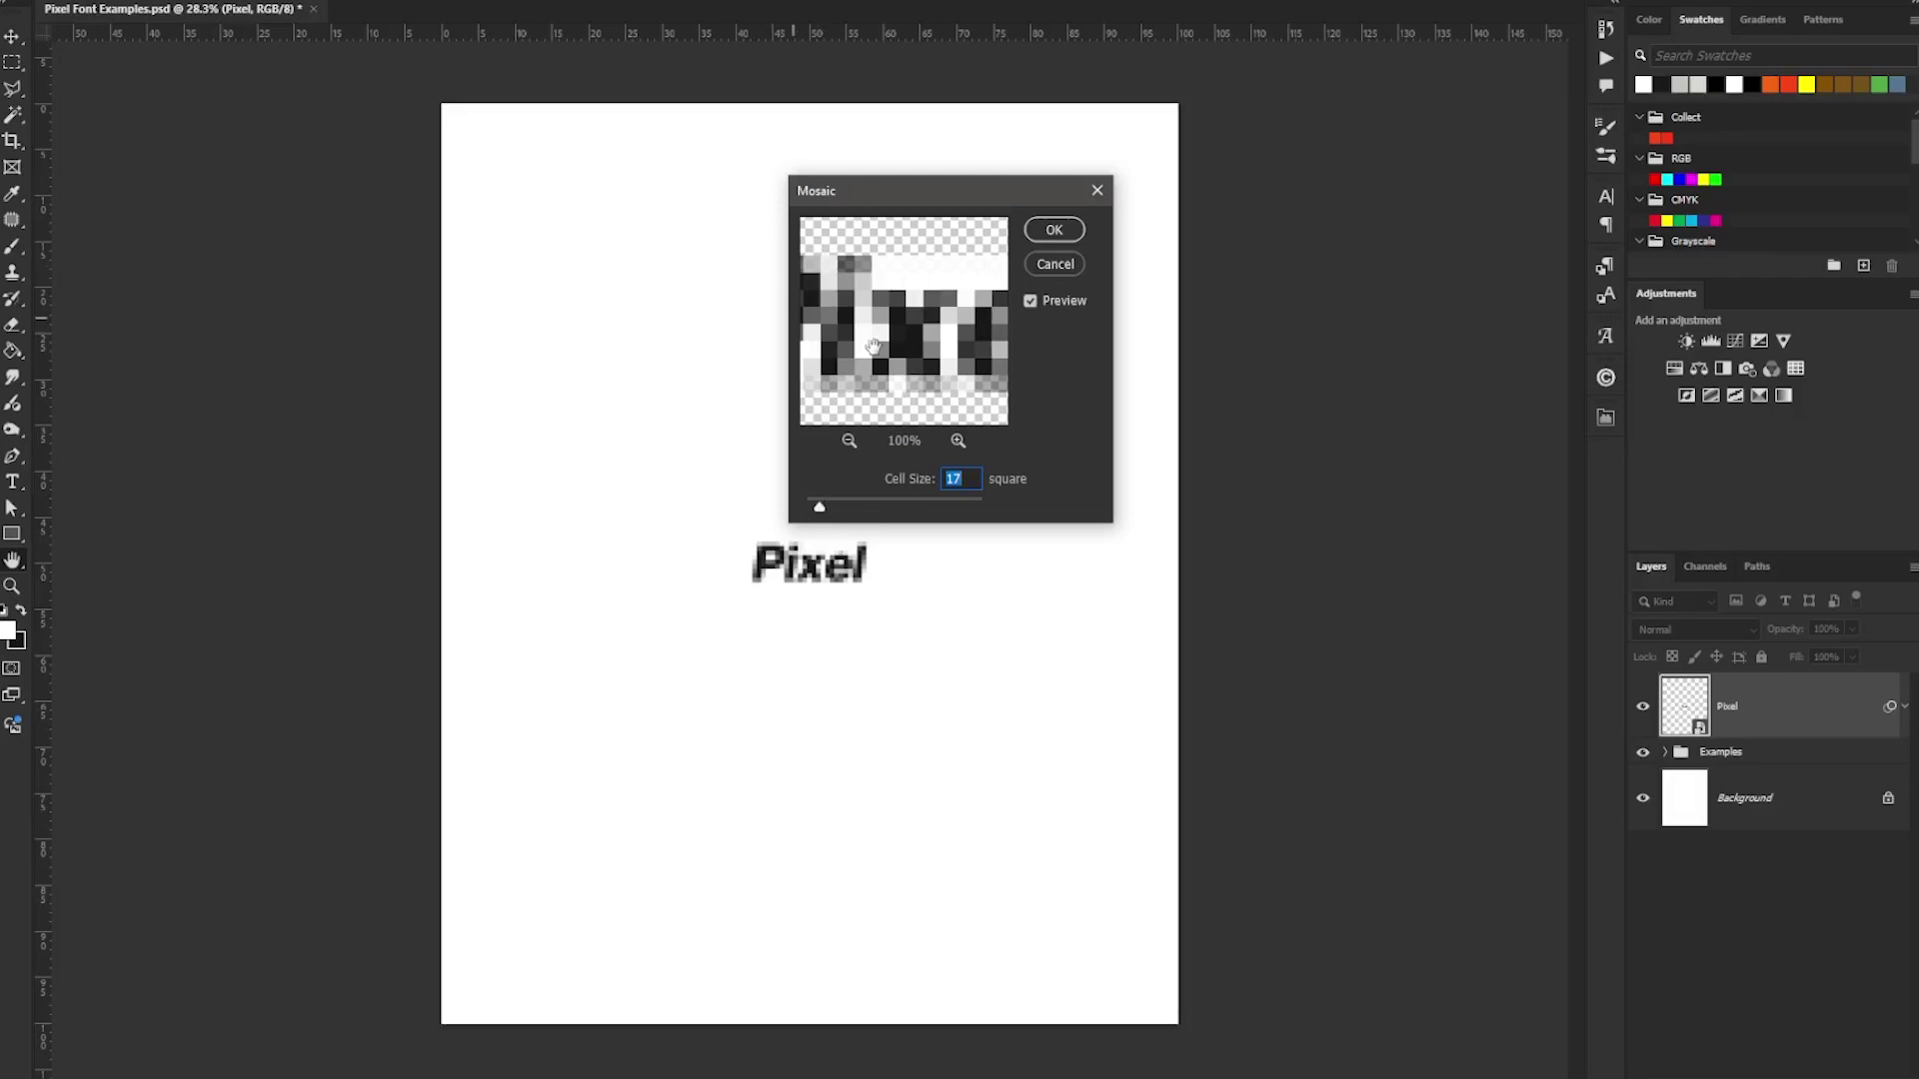
{"action": "left_click_drag", "start_coordinate": [815, 510], "coordinate": [807, 510]}
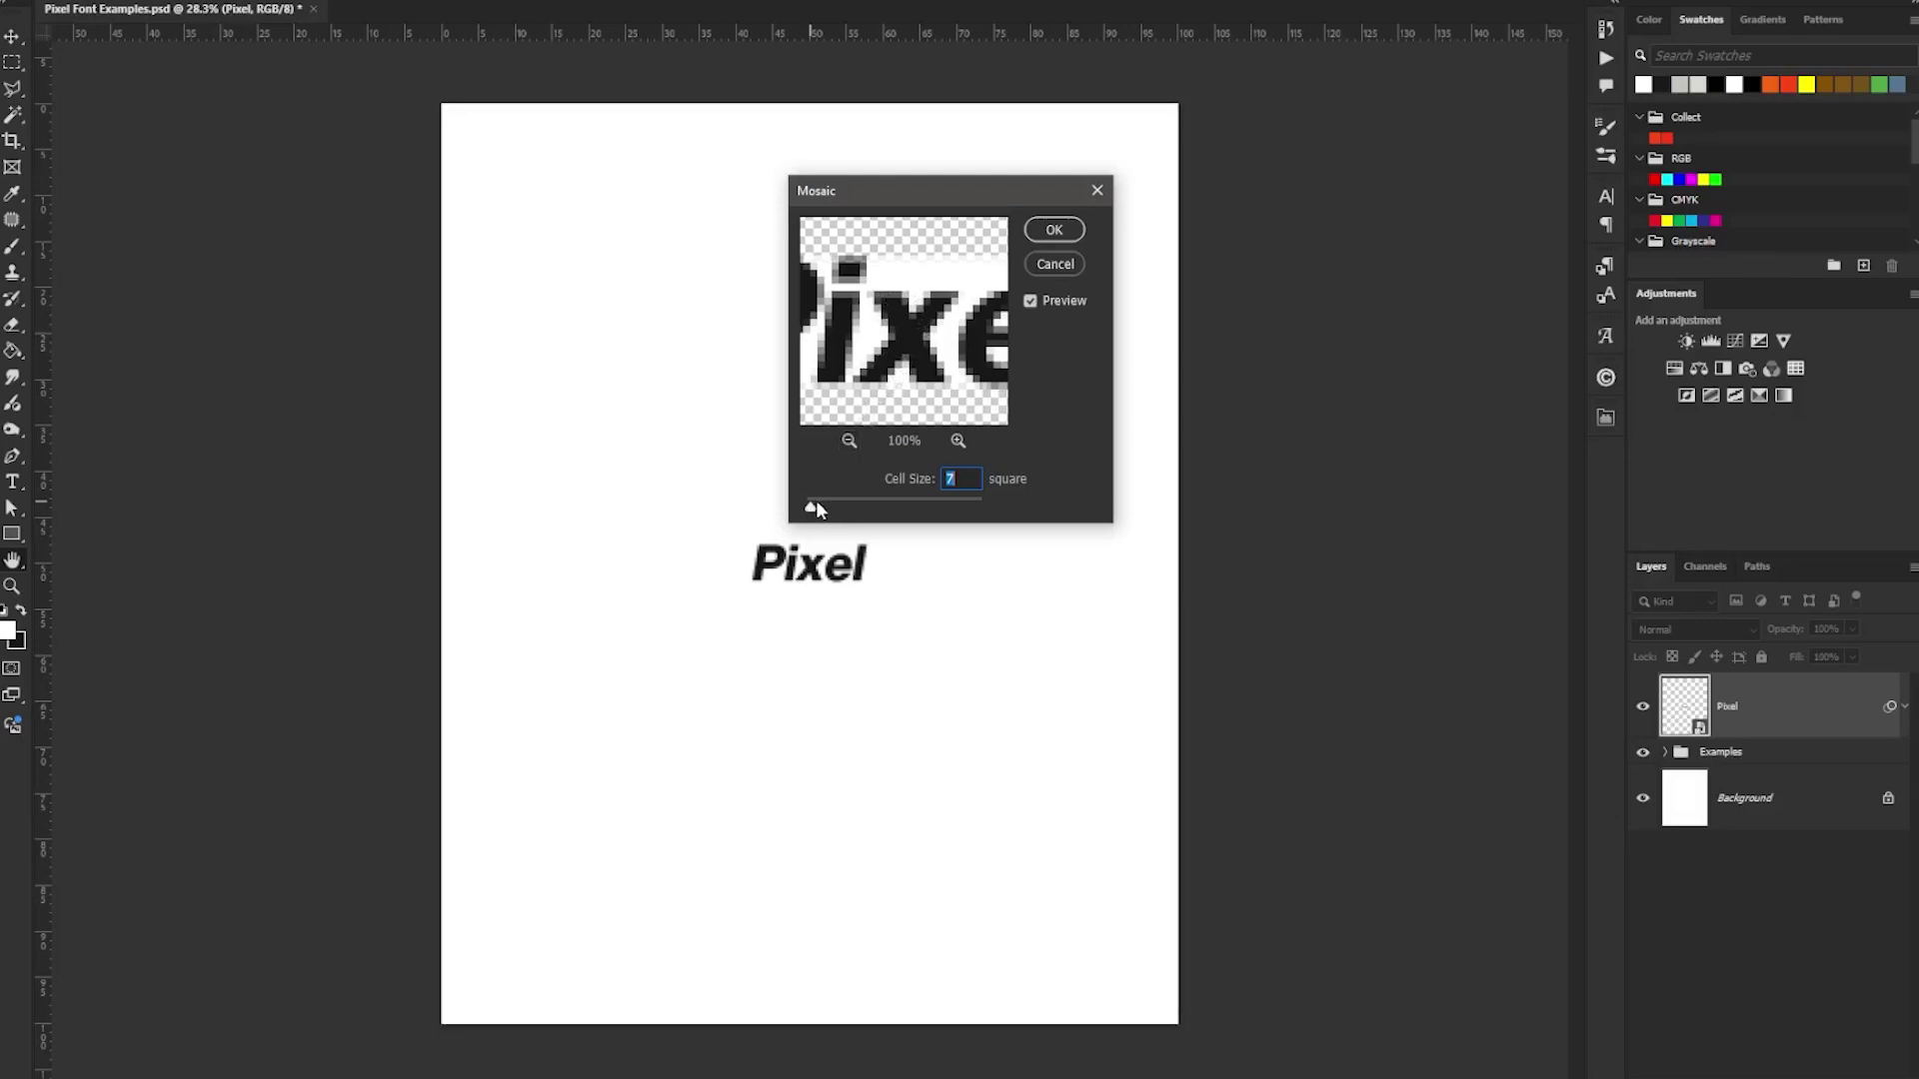
{"action": "left_click_drag", "start_coordinate": [816, 503], "coordinate": [819, 504]}
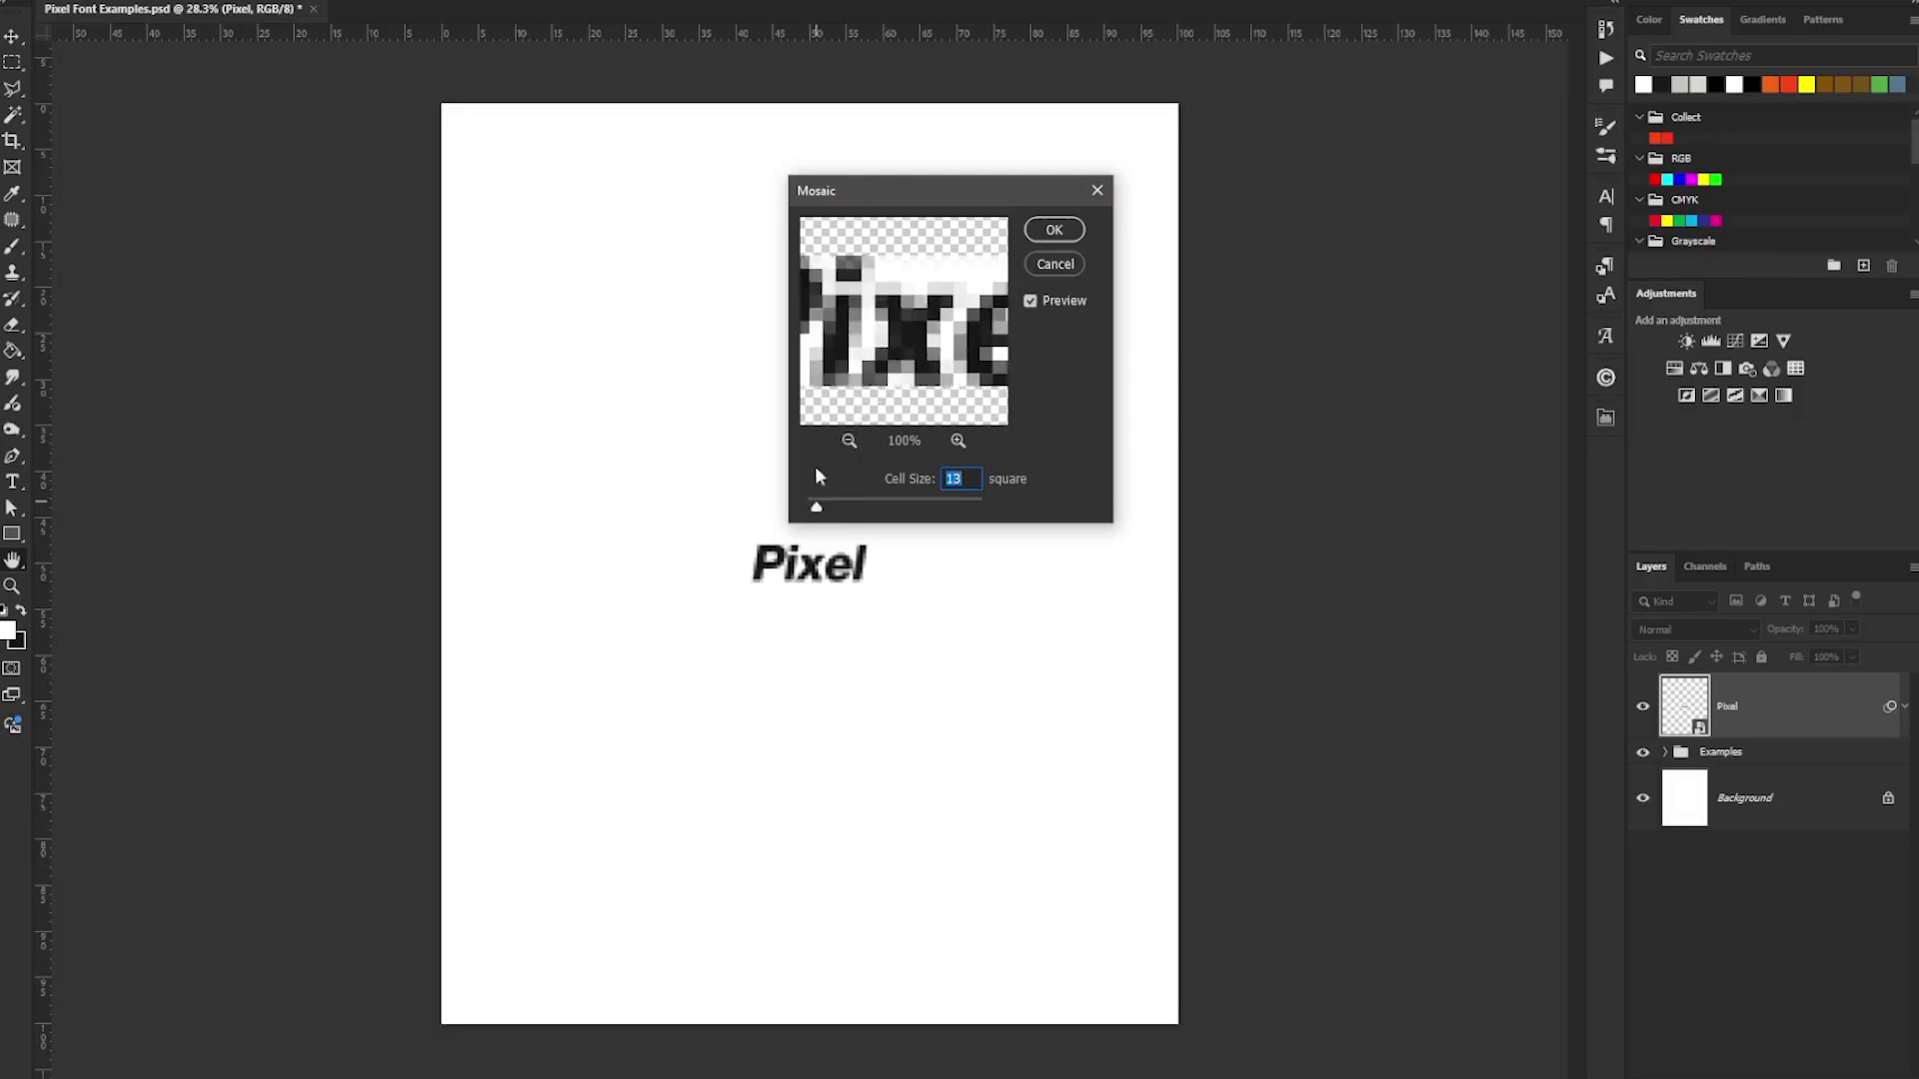
{"action": "left_click", "coordinate": [1046, 232]}
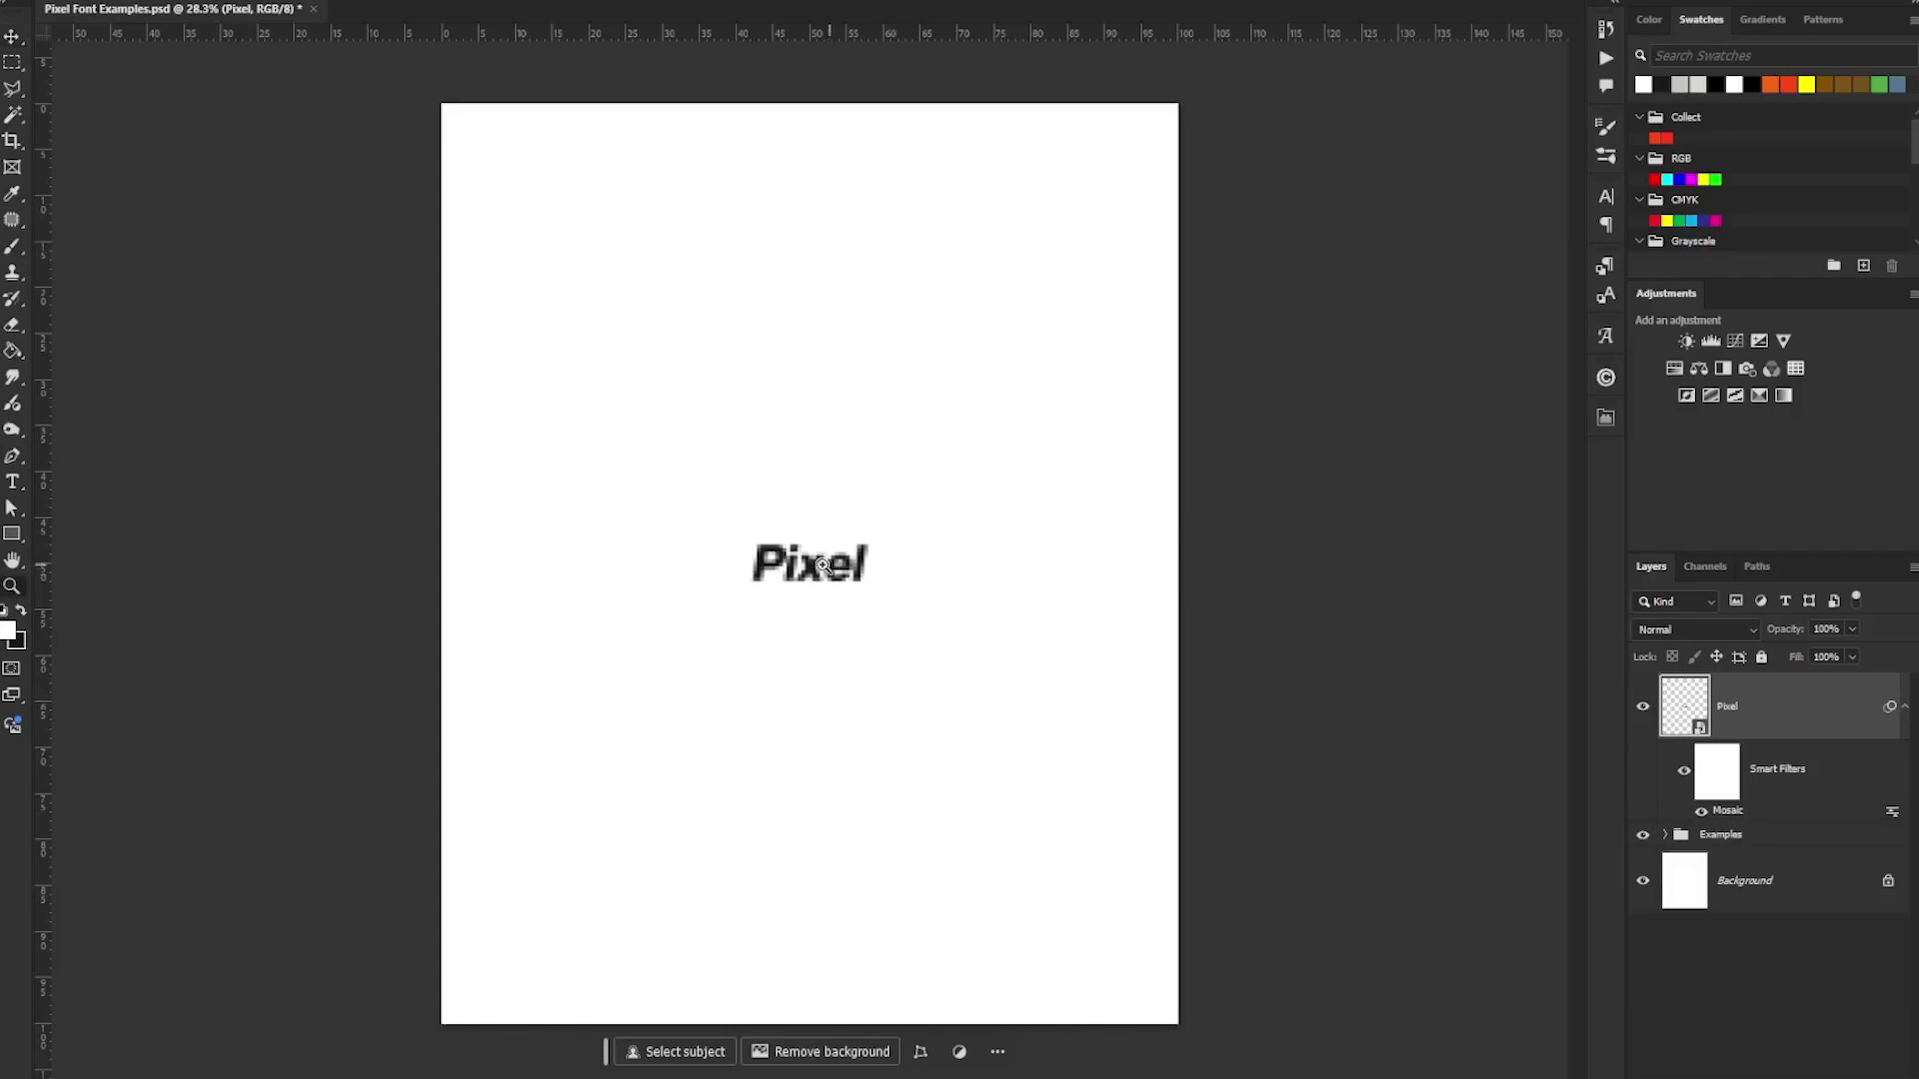
- Try a Threshold adjustment layer at level 124 over the pixelated text and delete it
{"action": "left_click", "coordinate": [825, 565], "text": "ctrl"}
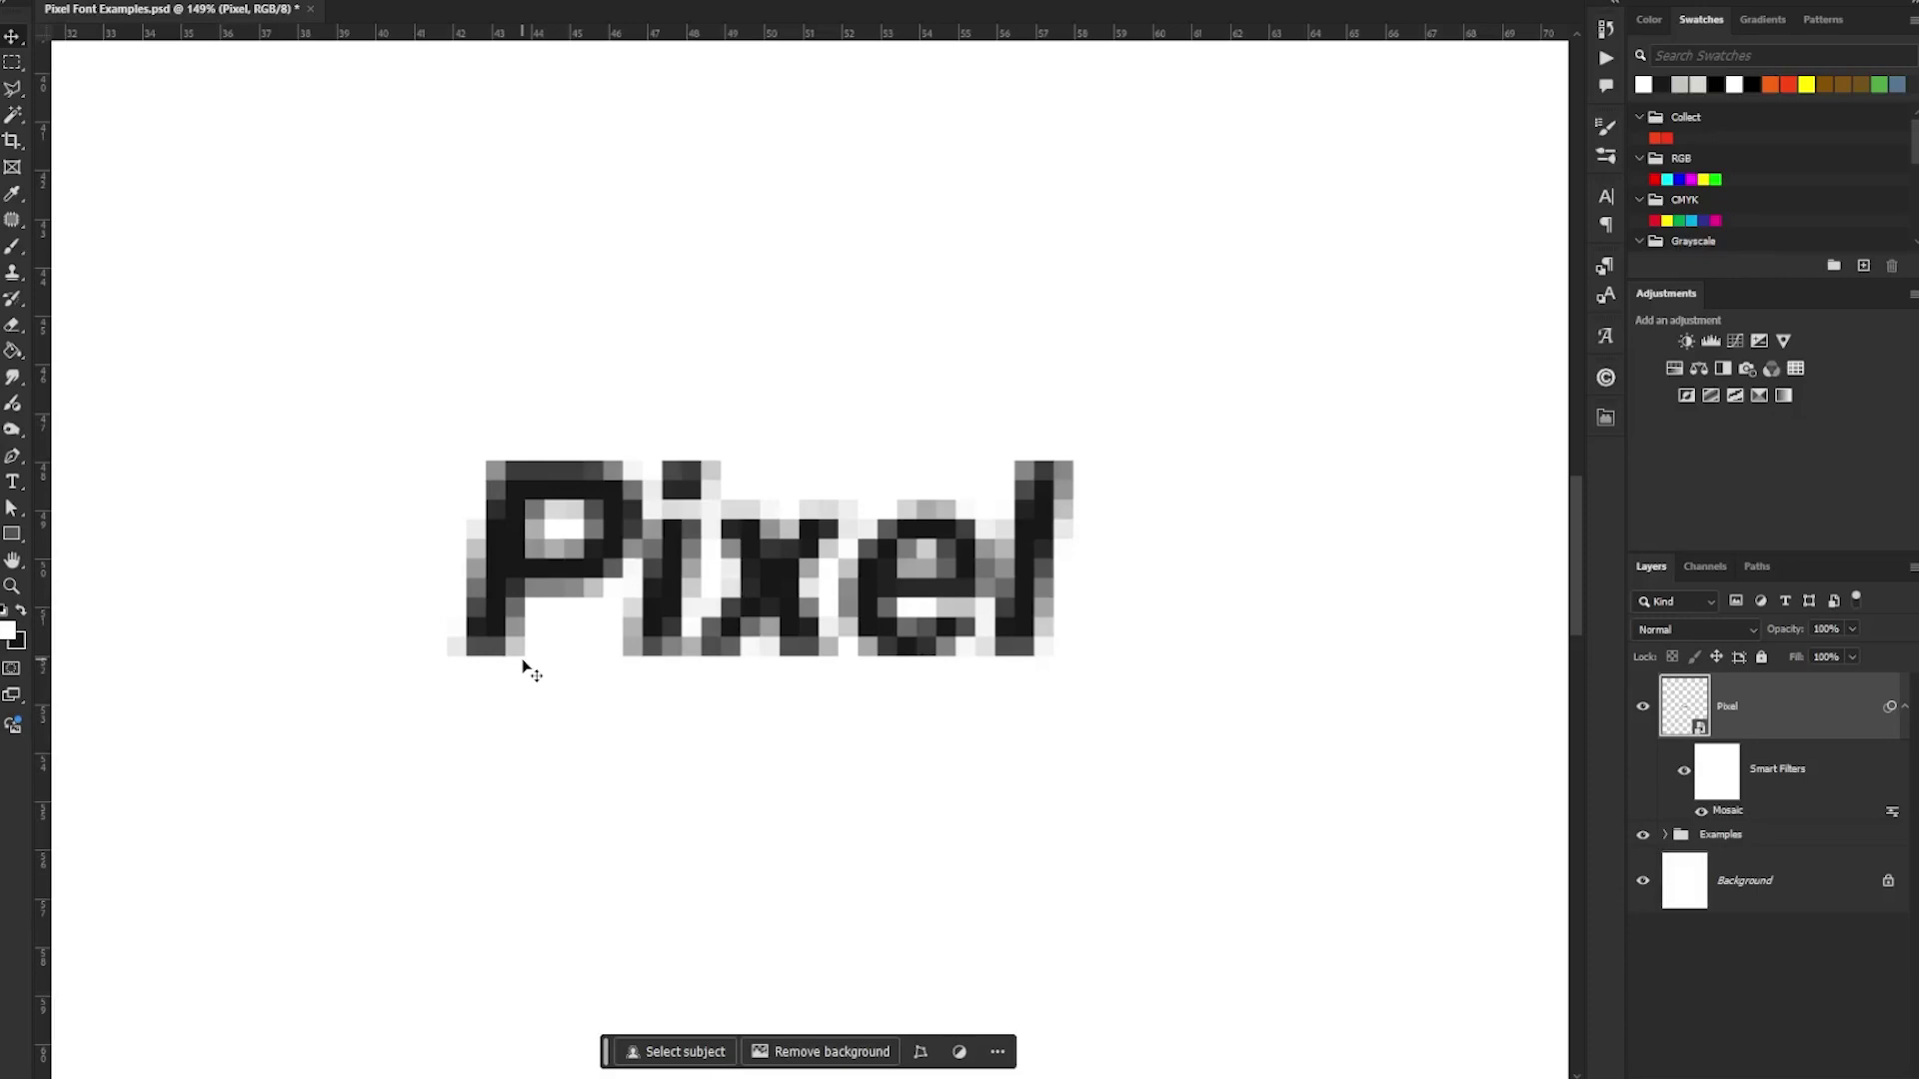
{"action": "left_click", "coordinate": [1736, 397]}
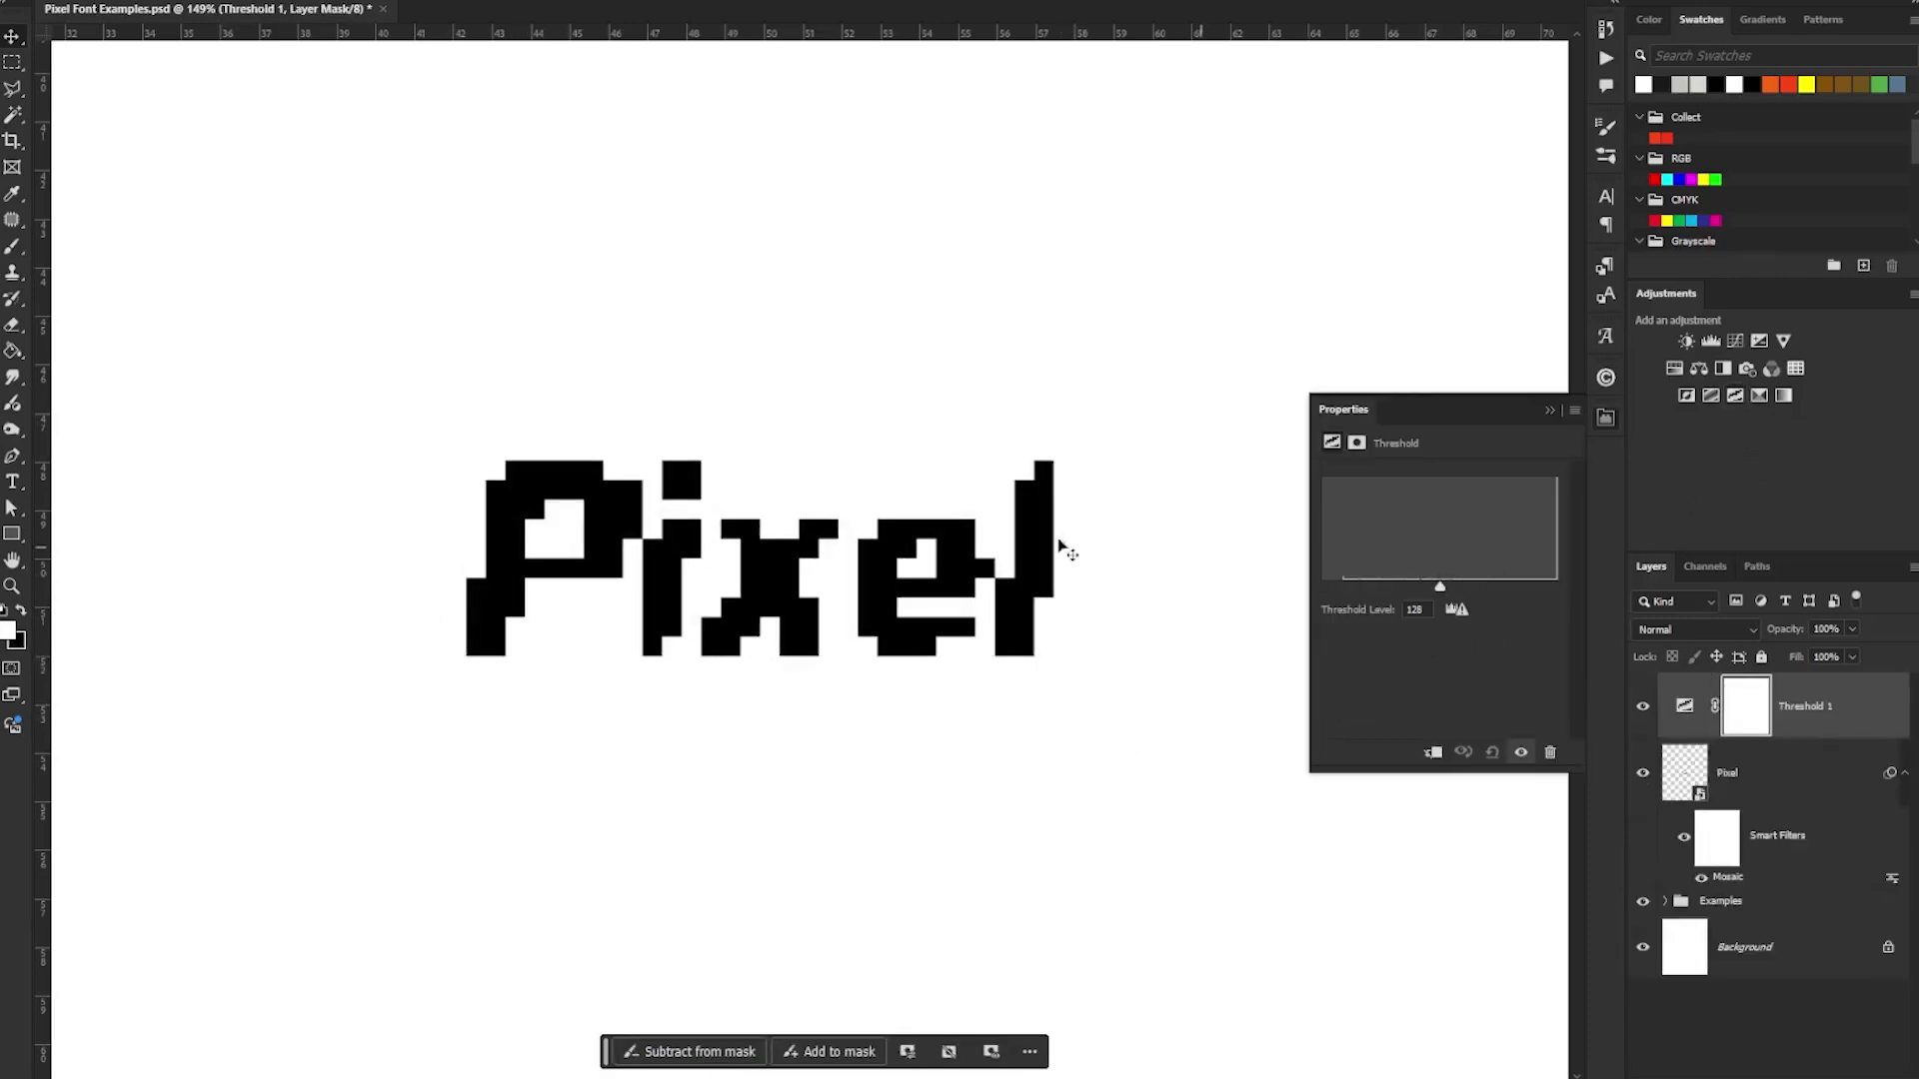
{"action": "mouse_move", "coordinate": [1439, 586]}
{"action": "left_mouse_down"}
{"action": "mouse_move", "coordinate": [1472, 594]}
{"action": "mouse_move", "coordinate": [1385, 579]}
{"action": "mouse_move", "coordinate": [1479, 578]}
{"action": "mouse_move", "coordinate": [1402, 581]}
{"action": "mouse_move", "coordinate": [1475, 571]}
{"action": "mouse_move", "coordinate": [1438, 588]}
{"action": "left_mouse_up"}
{"action": "left_click_drag", "start_coordinate": [1439, 588], "coordinate": [1435, 588]}
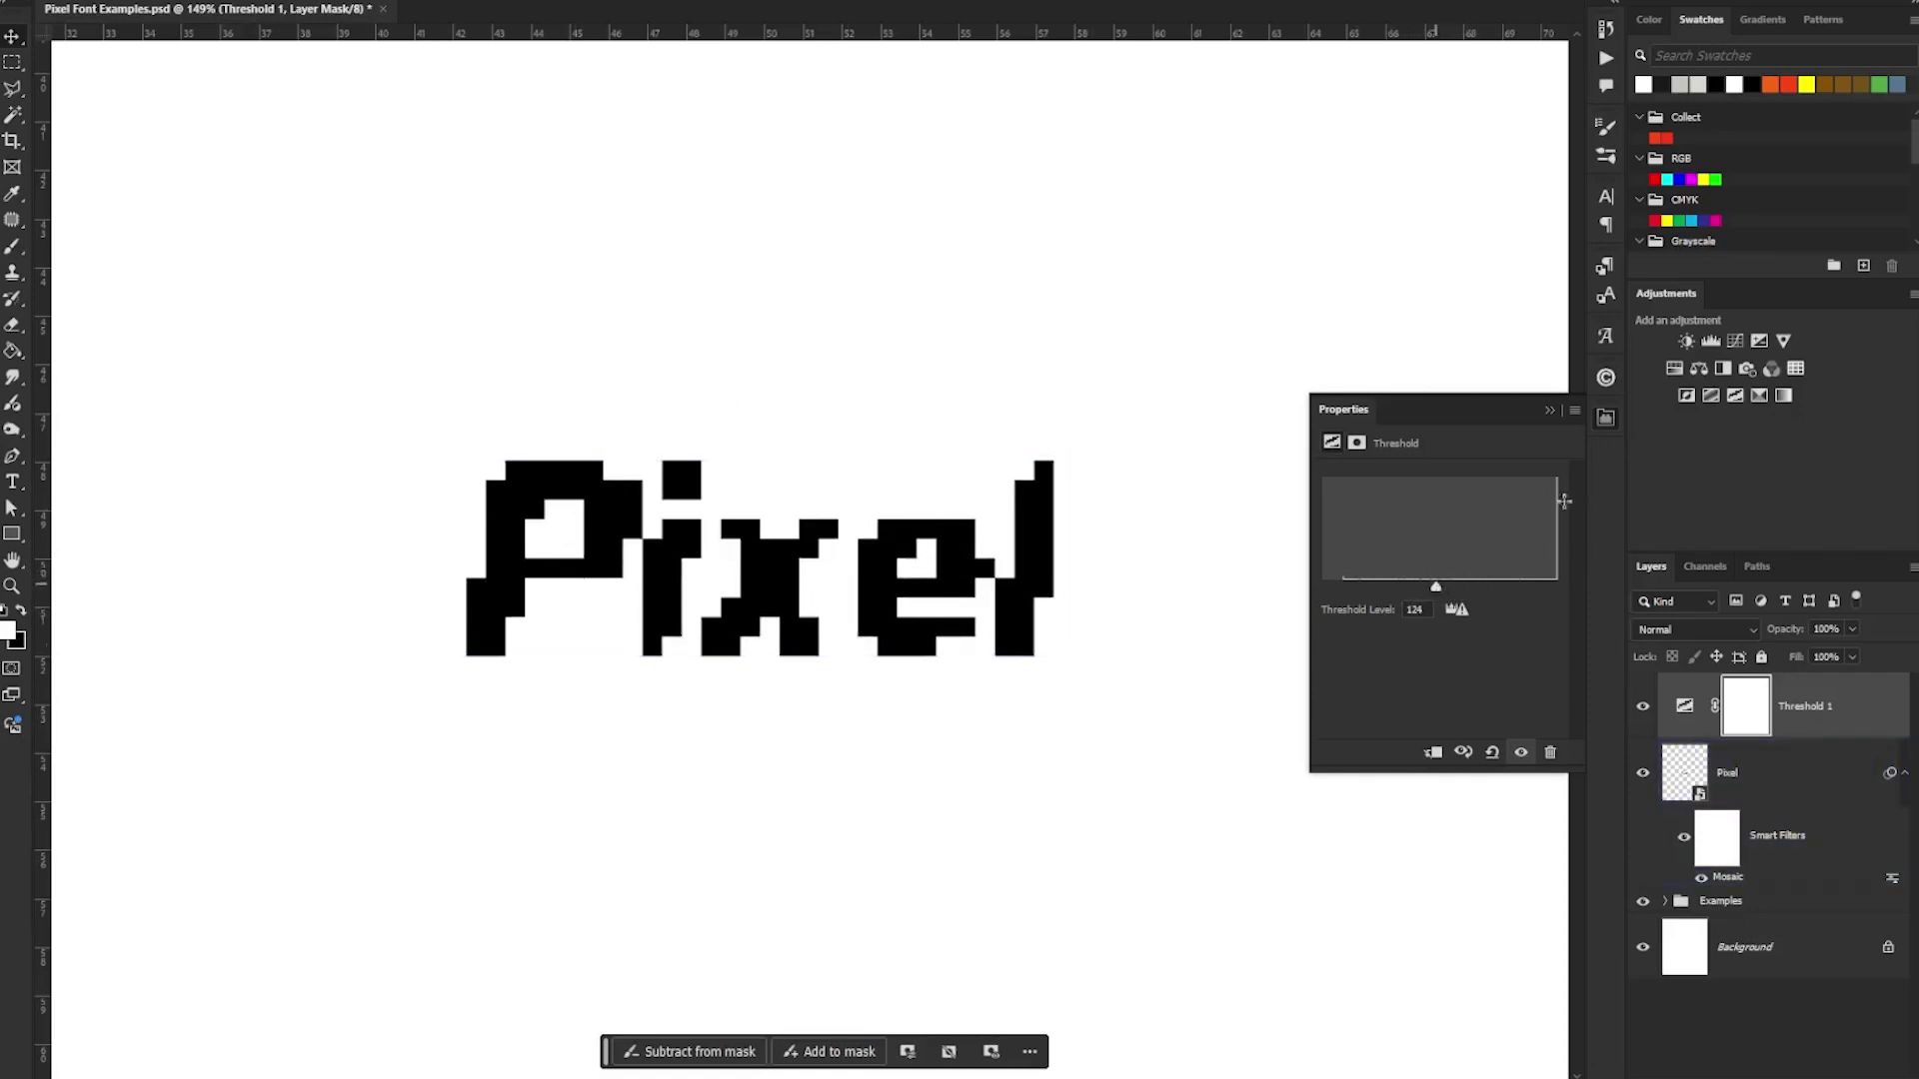
{"action": "left_click", "coordinate": [1816, 724]}
{"action": "key", "text": "Delete"}
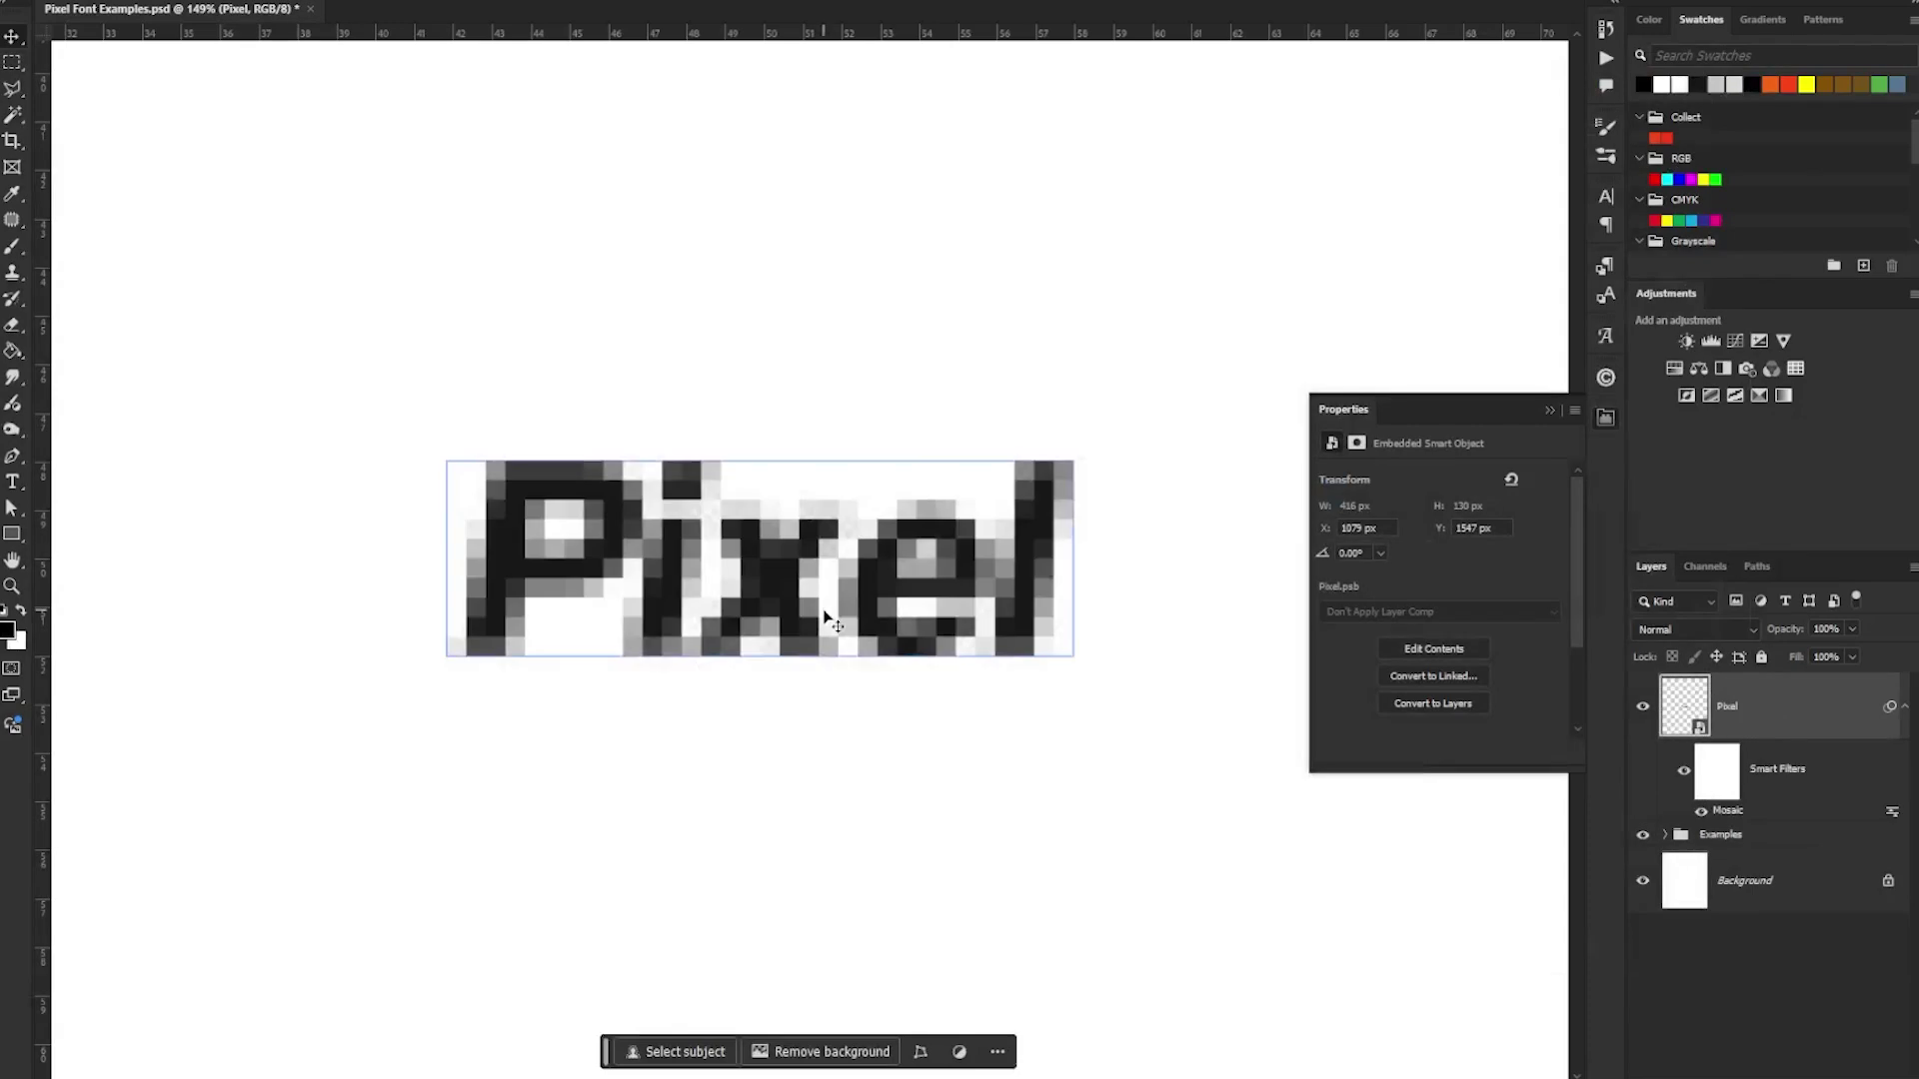
- Open the Filter Gallery for the Pixel smart object and choose the Torn Edges sketch filter
{"action": "left_click", "coordinate": [279, 2]}
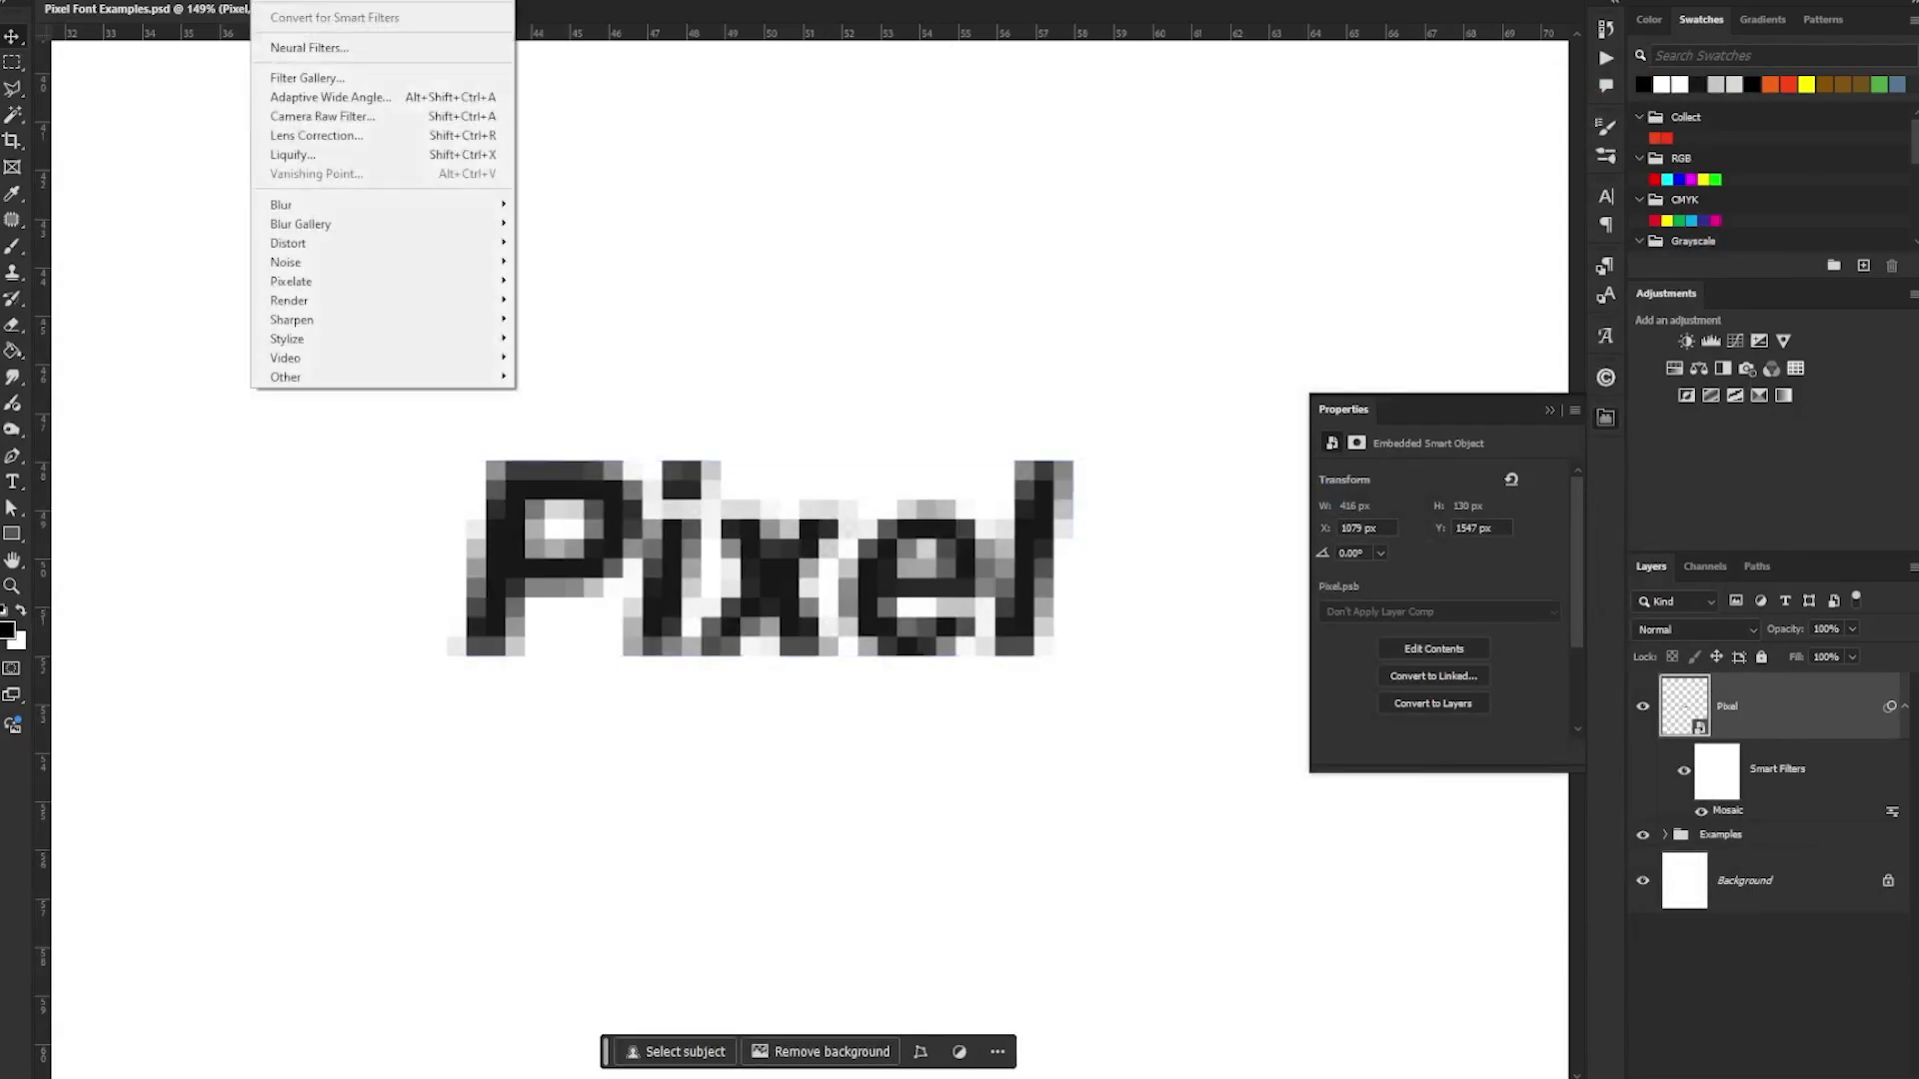
{"action": "left_click", "coordinate": [317, 78]}
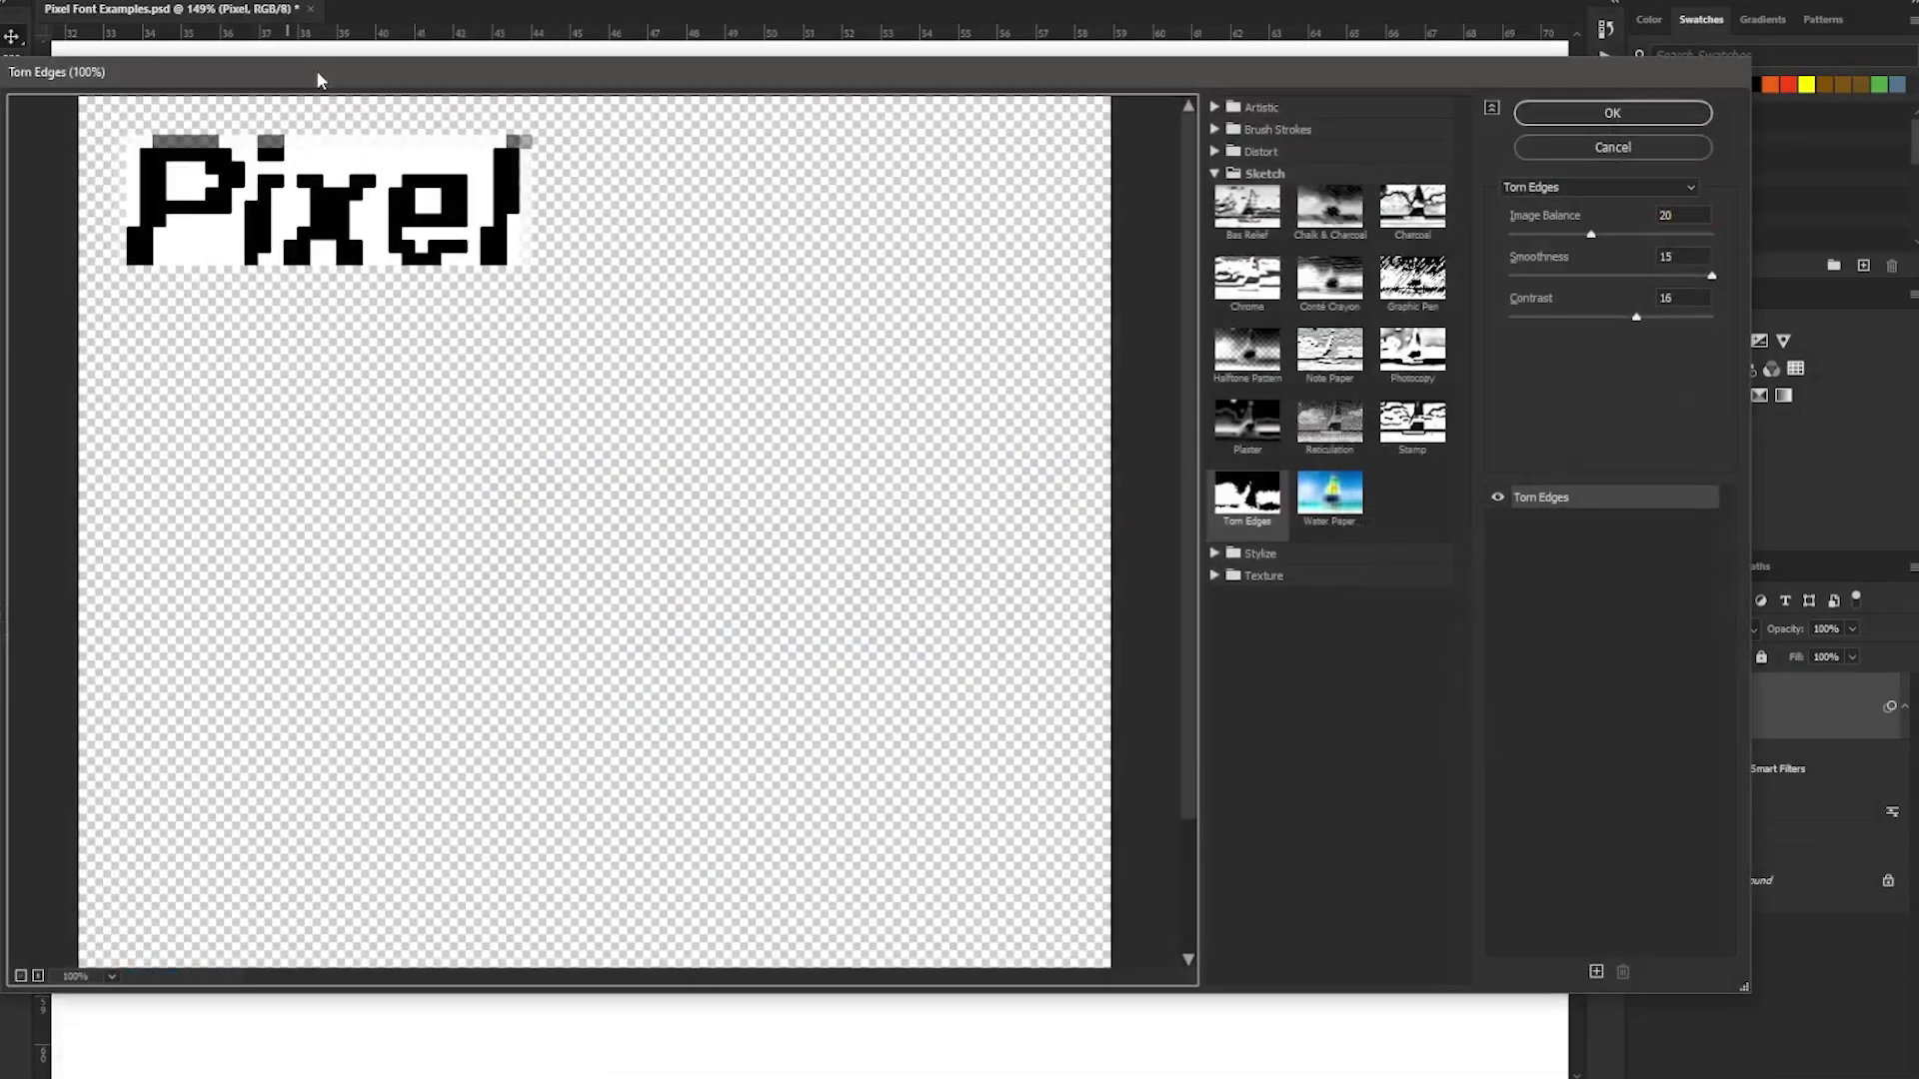
{"action": "left_click", "coordinate": [1240, 512]}
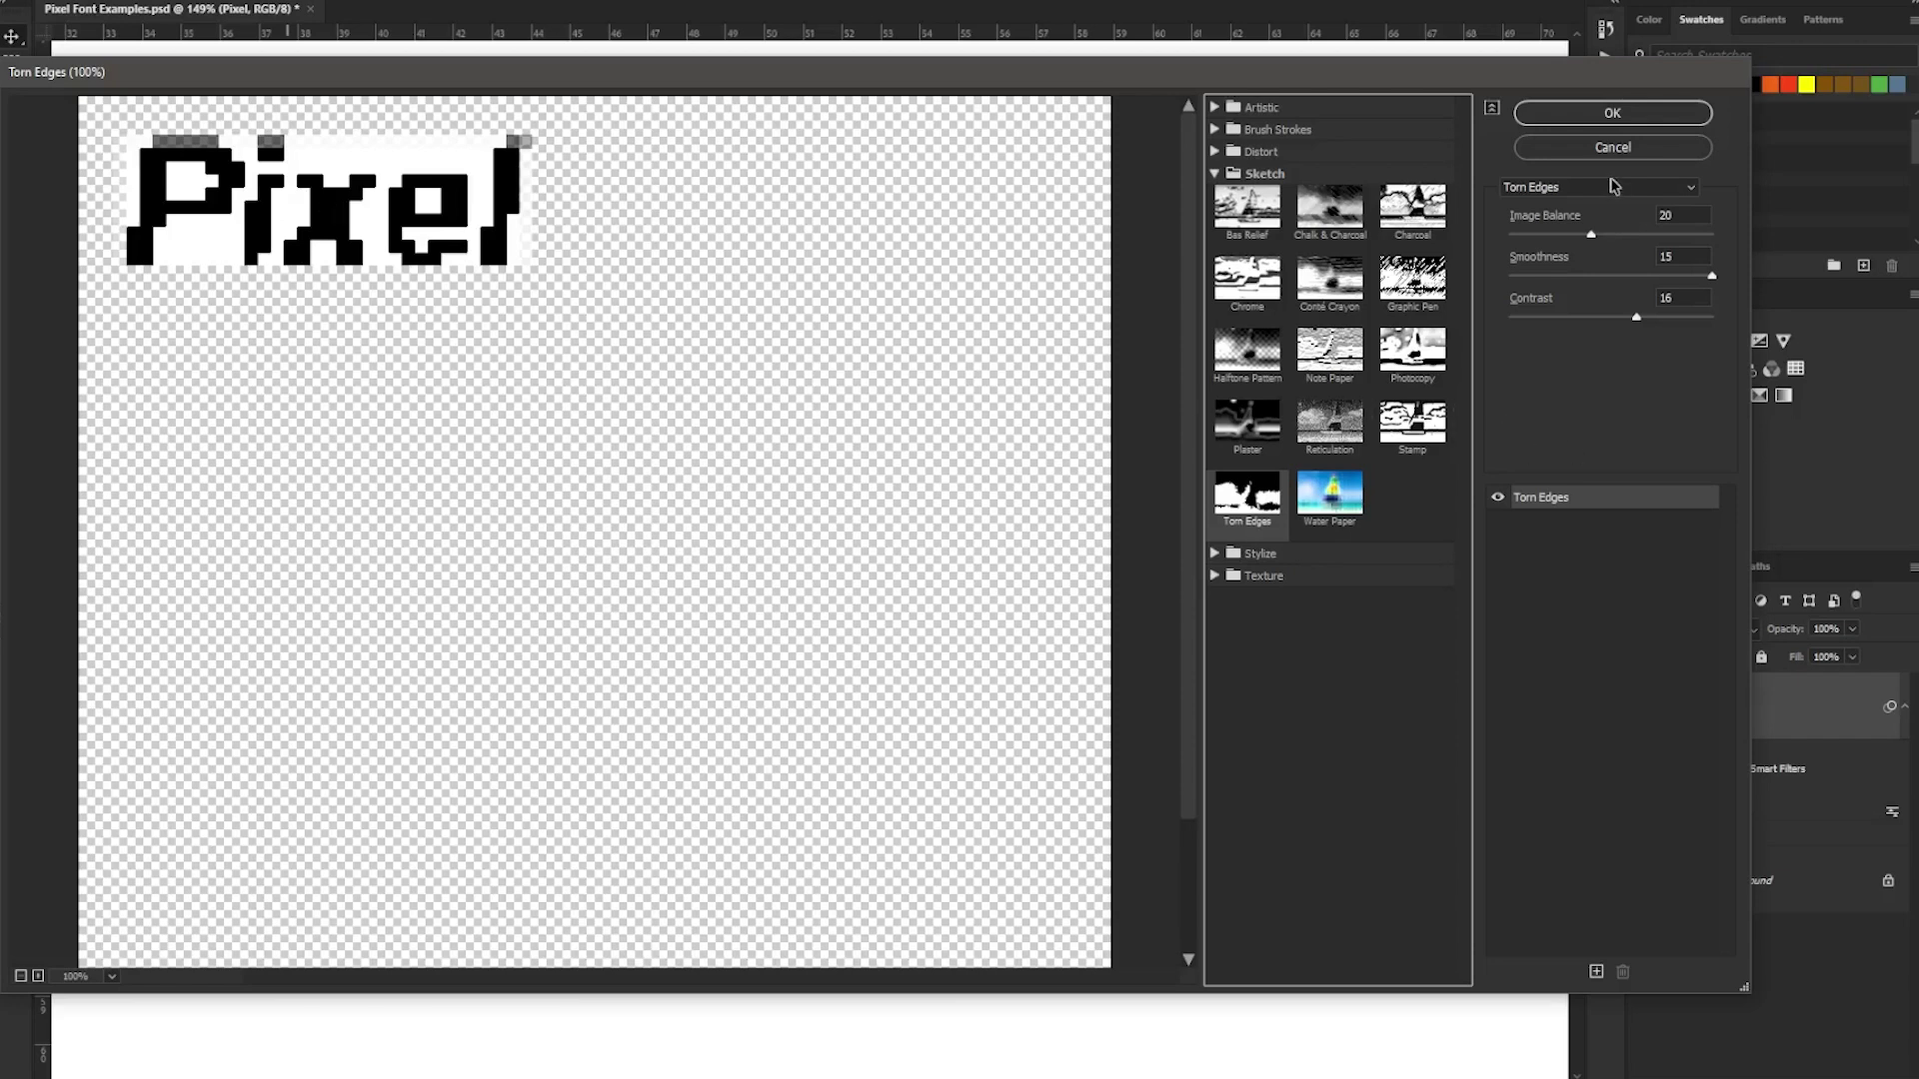
- Test several Image Balance values for Torn Edges, such as 35, 25 and 19, and set it to 10
{"action": "left_click", "coordinate": [1648, 236]}
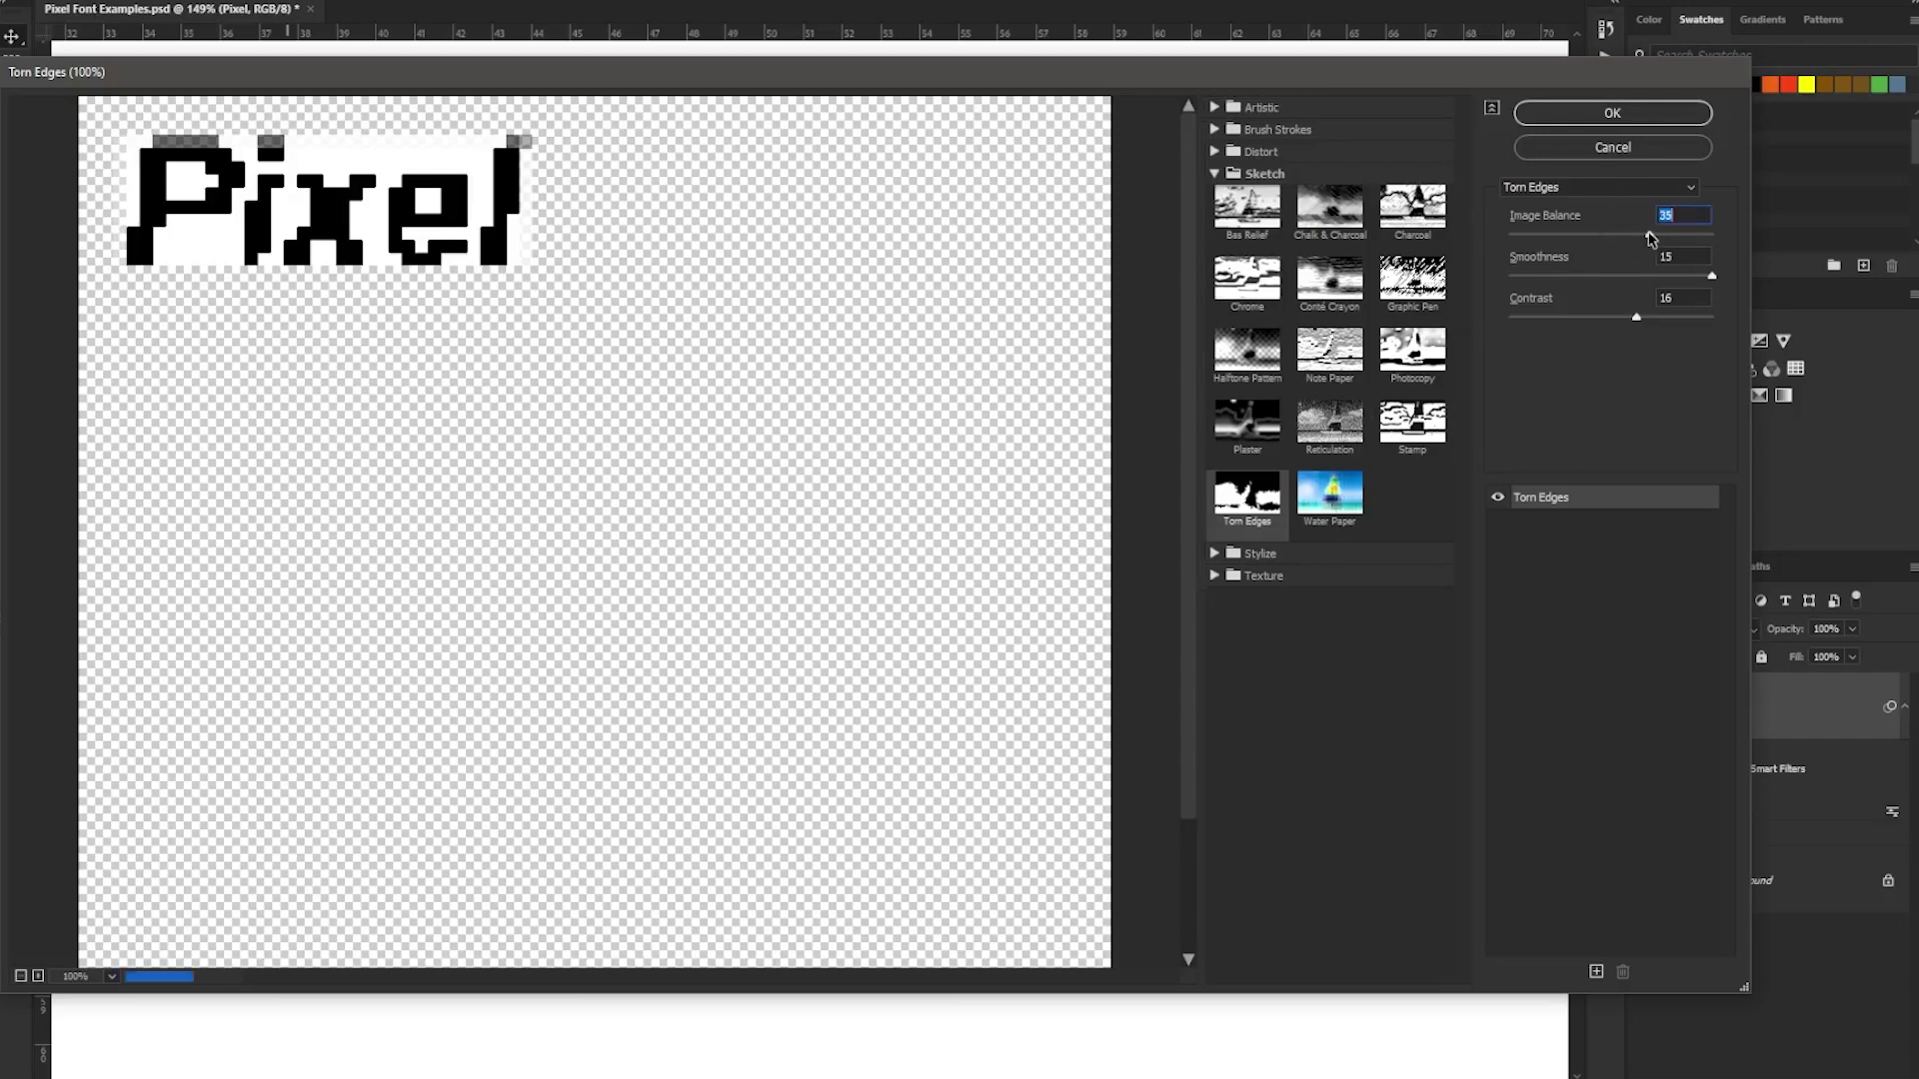
{"action": "left_click", "coordinate": [1612, 235]}
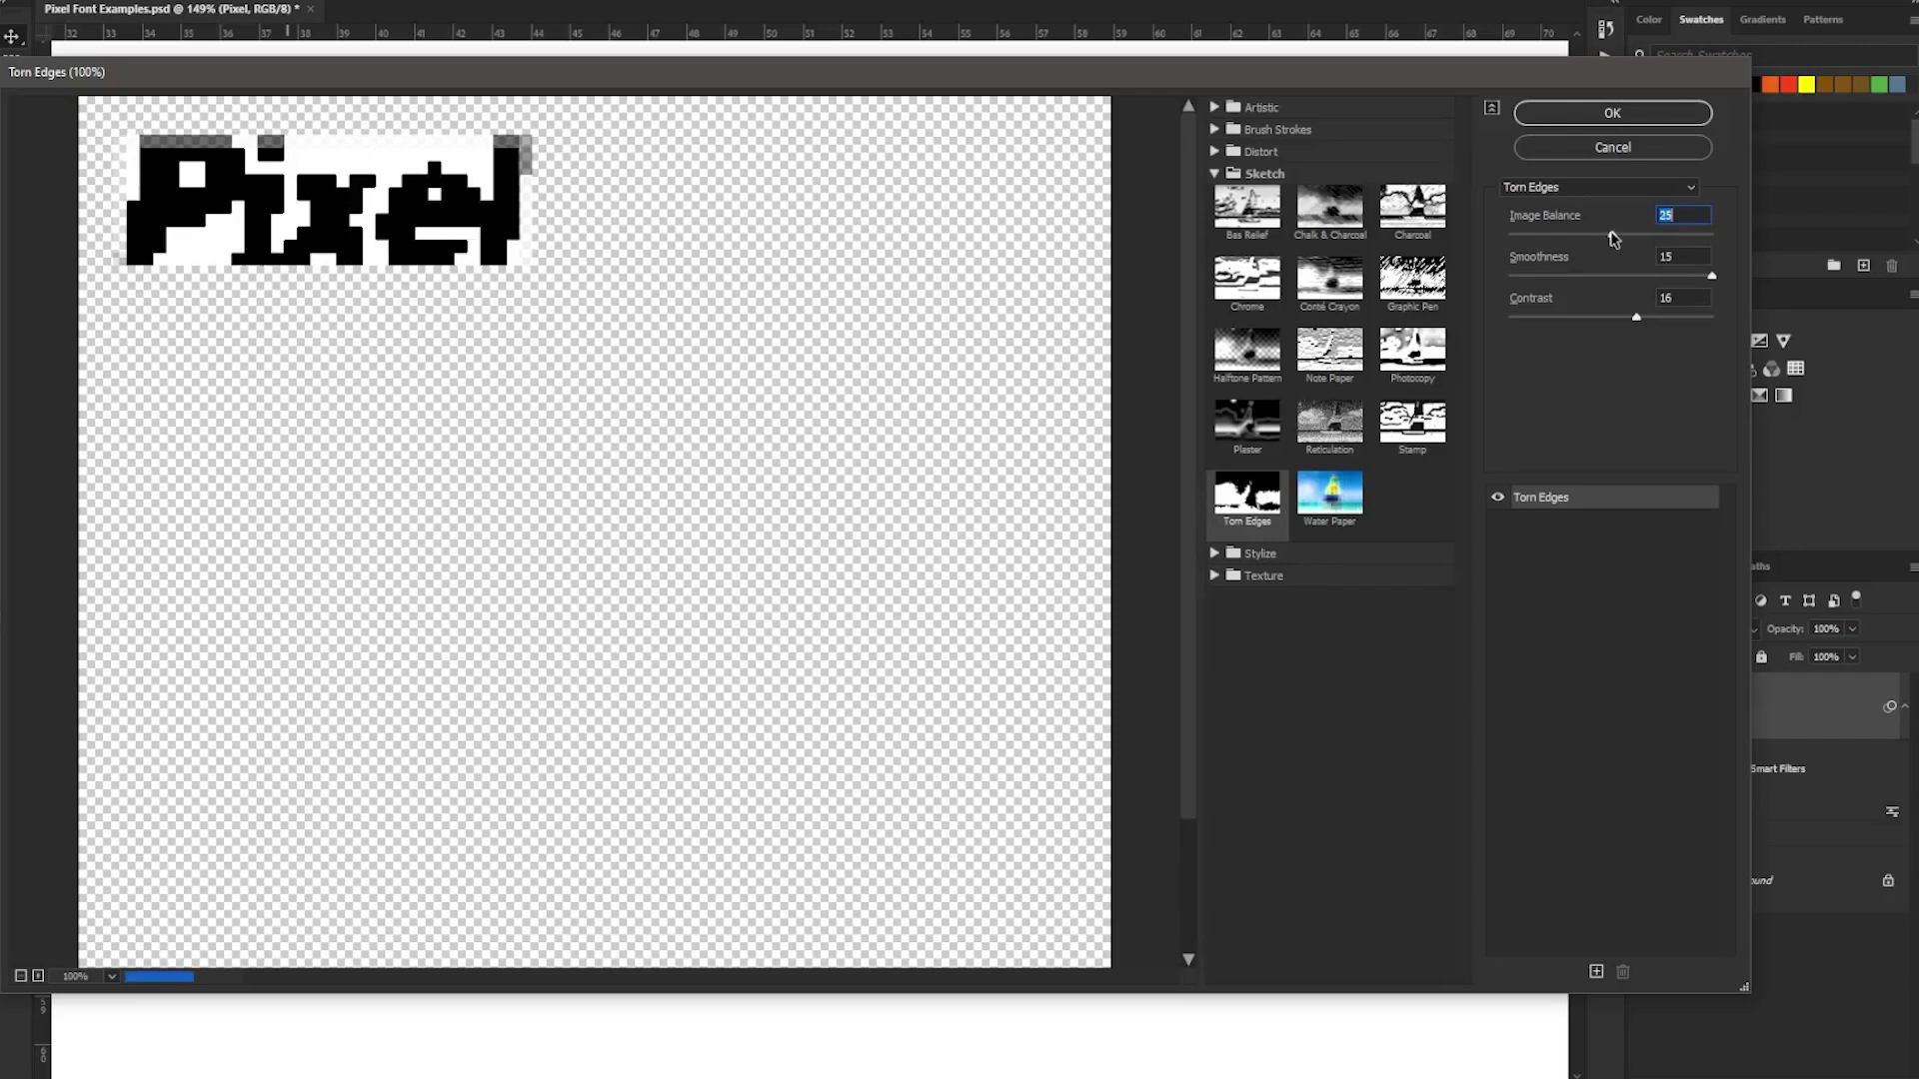
{"action": "left_click", "coordinate": [1589, 236]}
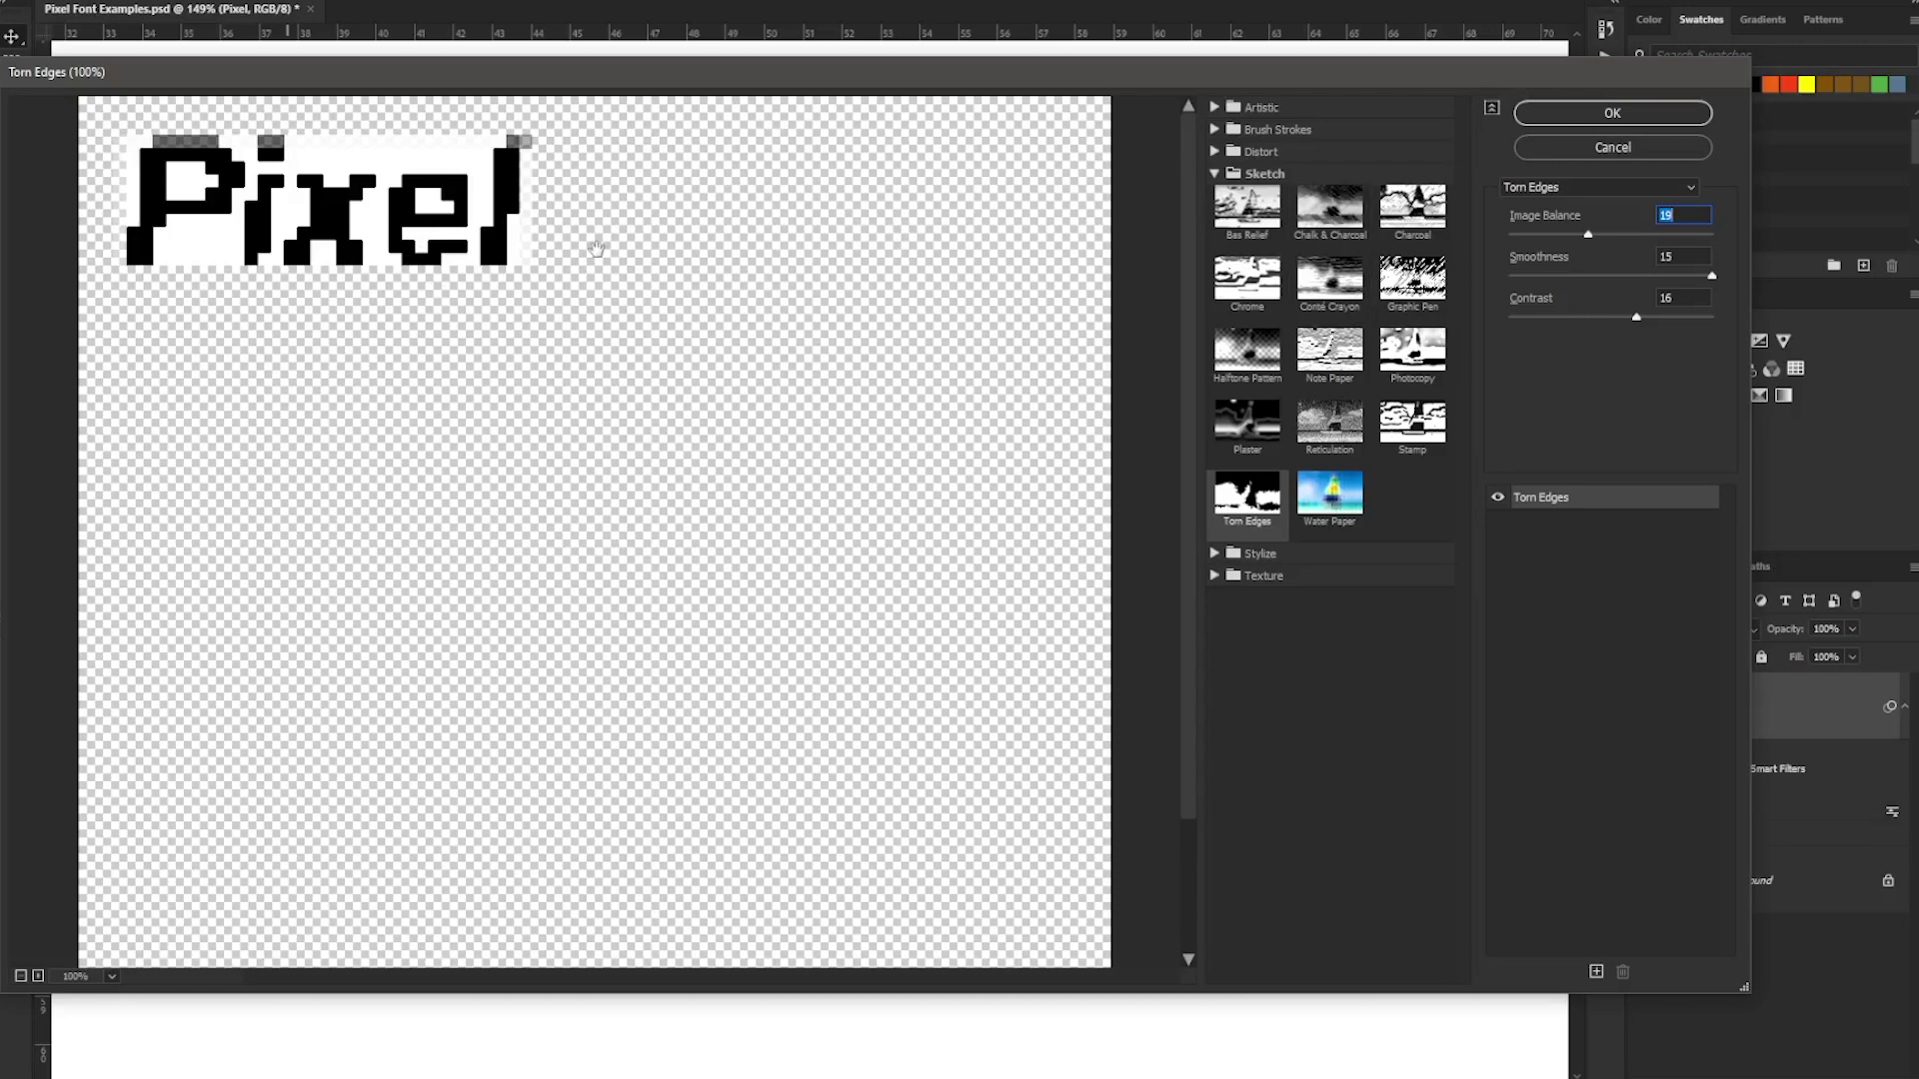
{"action": "left_click", "coordinate": [1631, 235]}
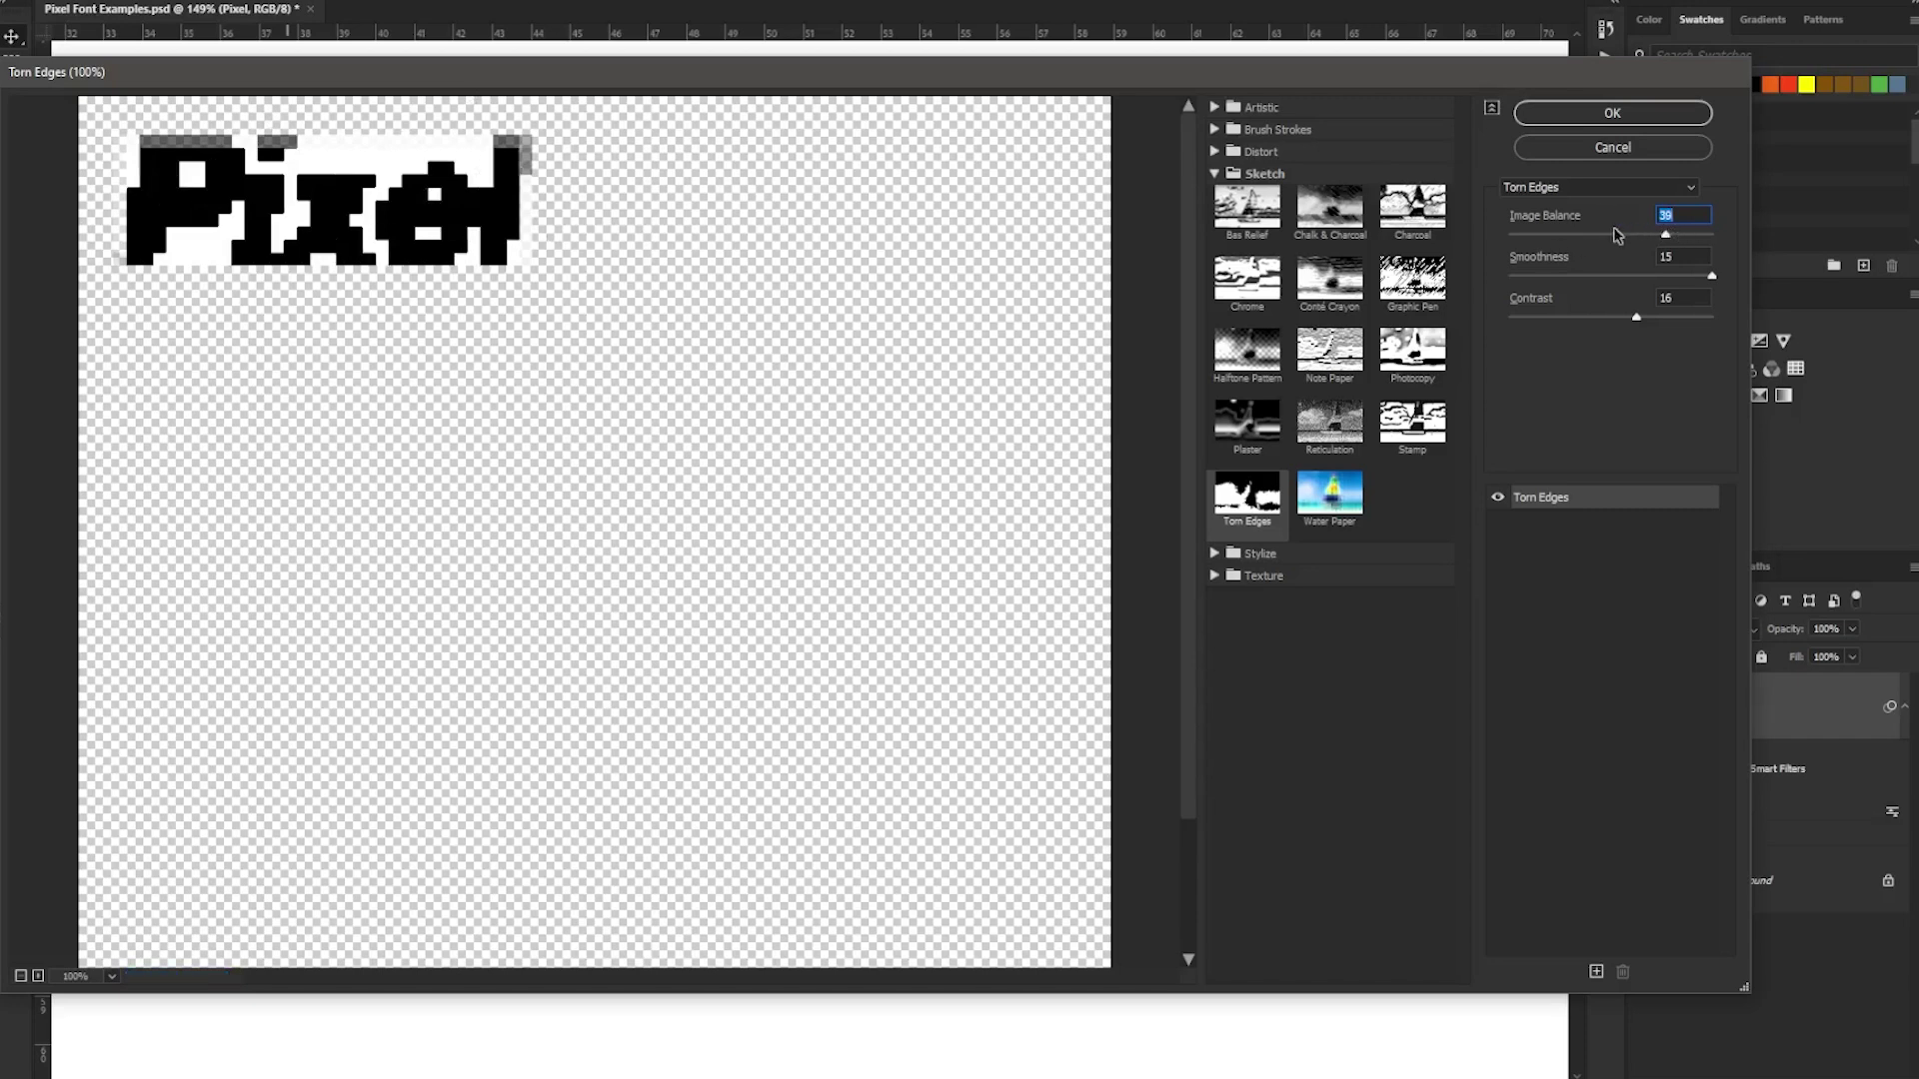
{"action": "left_click", "coordinate": [1526, 236]}
{"action": "left_click_drag", "start_coordinate": [1526, 237], "coordinate": [1551, 238]}
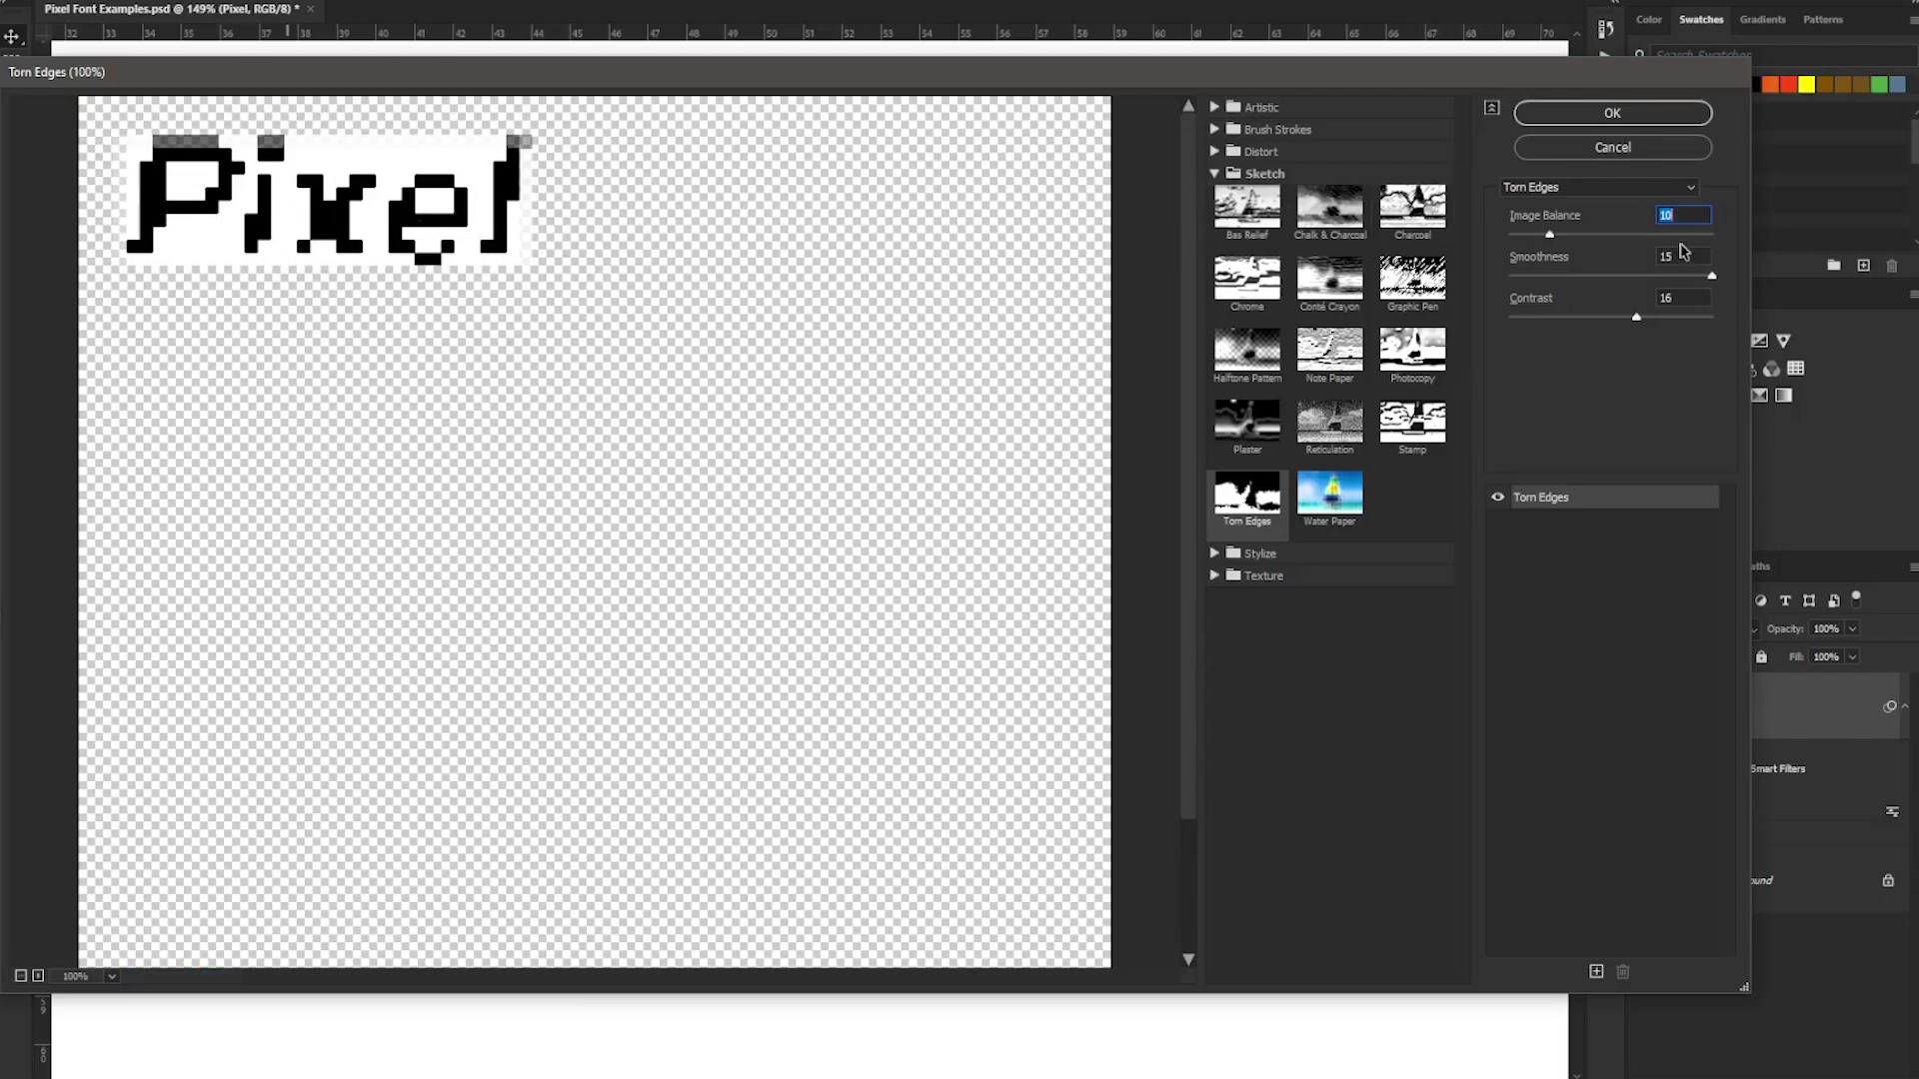
- Test Image Balance 39 and several Contrast values for Torn Edges, and apply it with Image Balance 23 and Contrast 13
{"action": "type", "text": "39"}
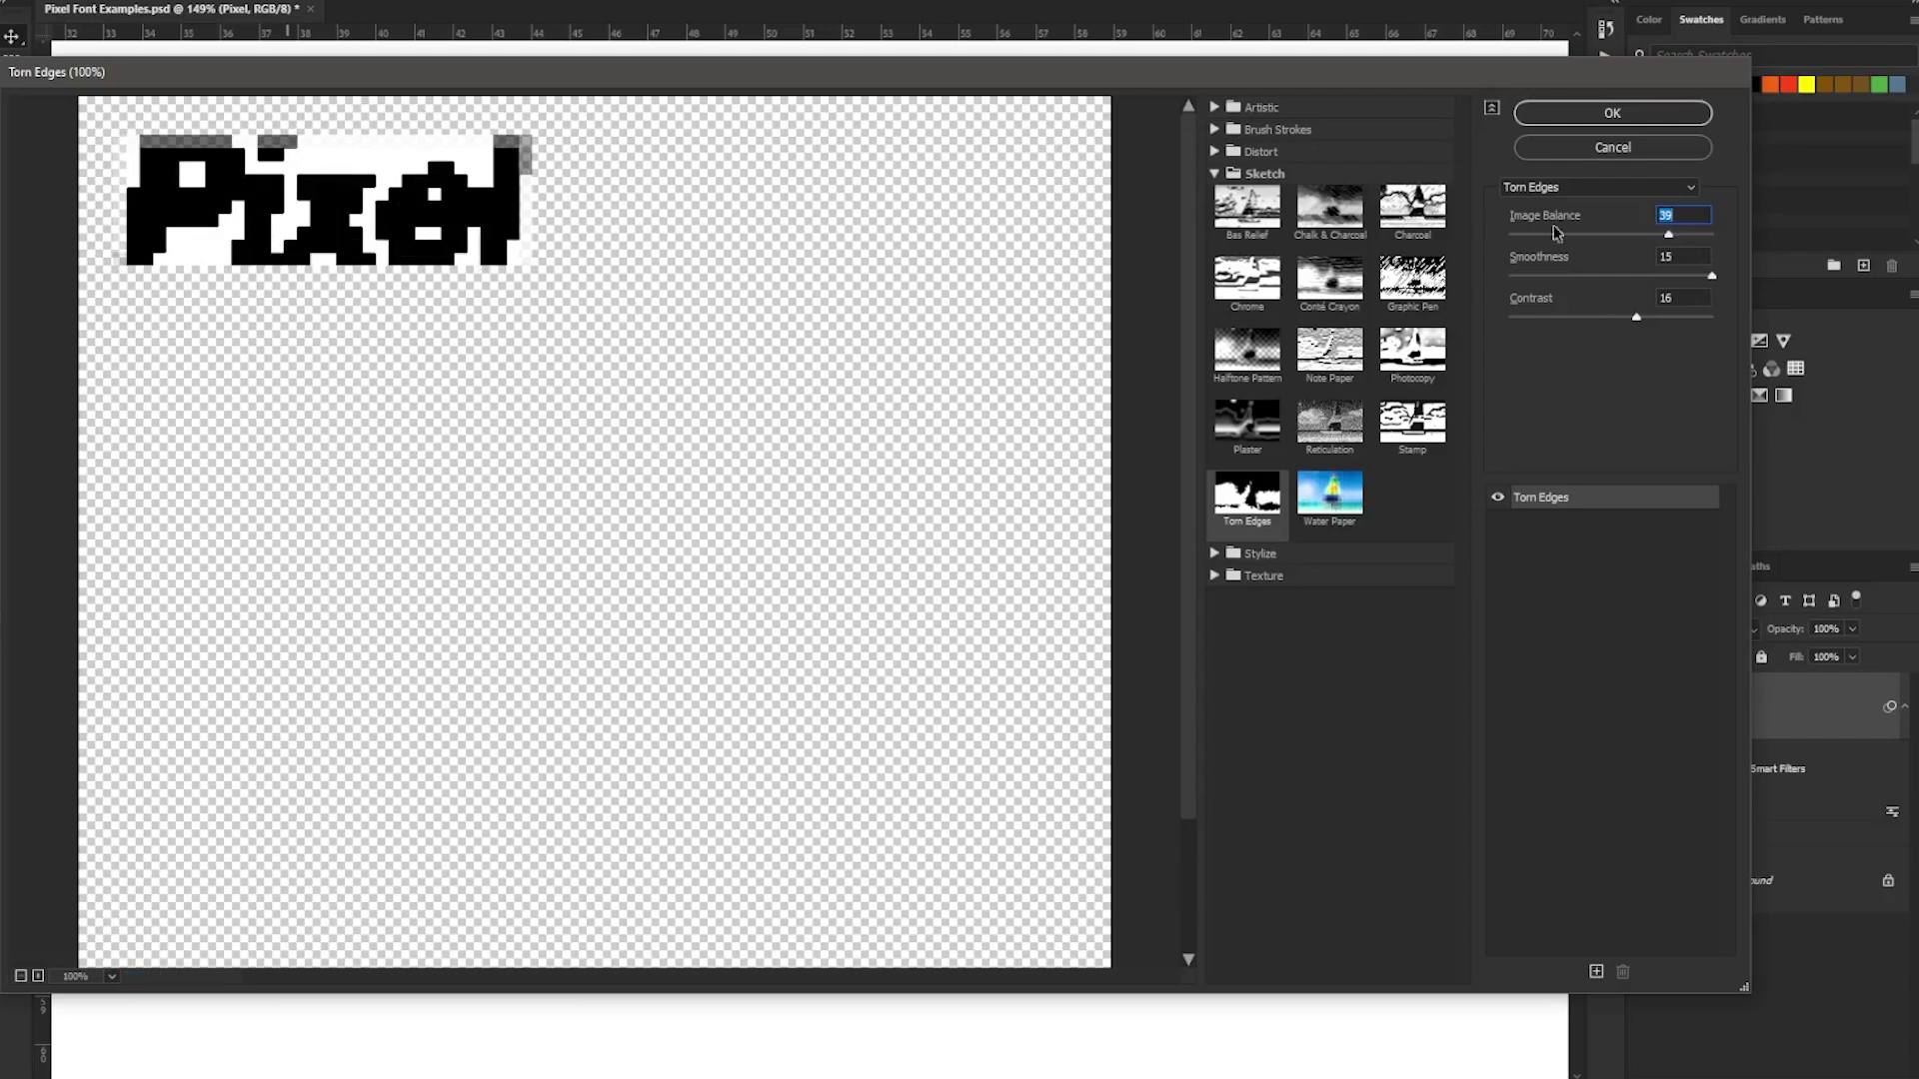
{"action": "left_click_drag", "start_coordinate": [1668, 234], "coordinate": [1605, 237]}
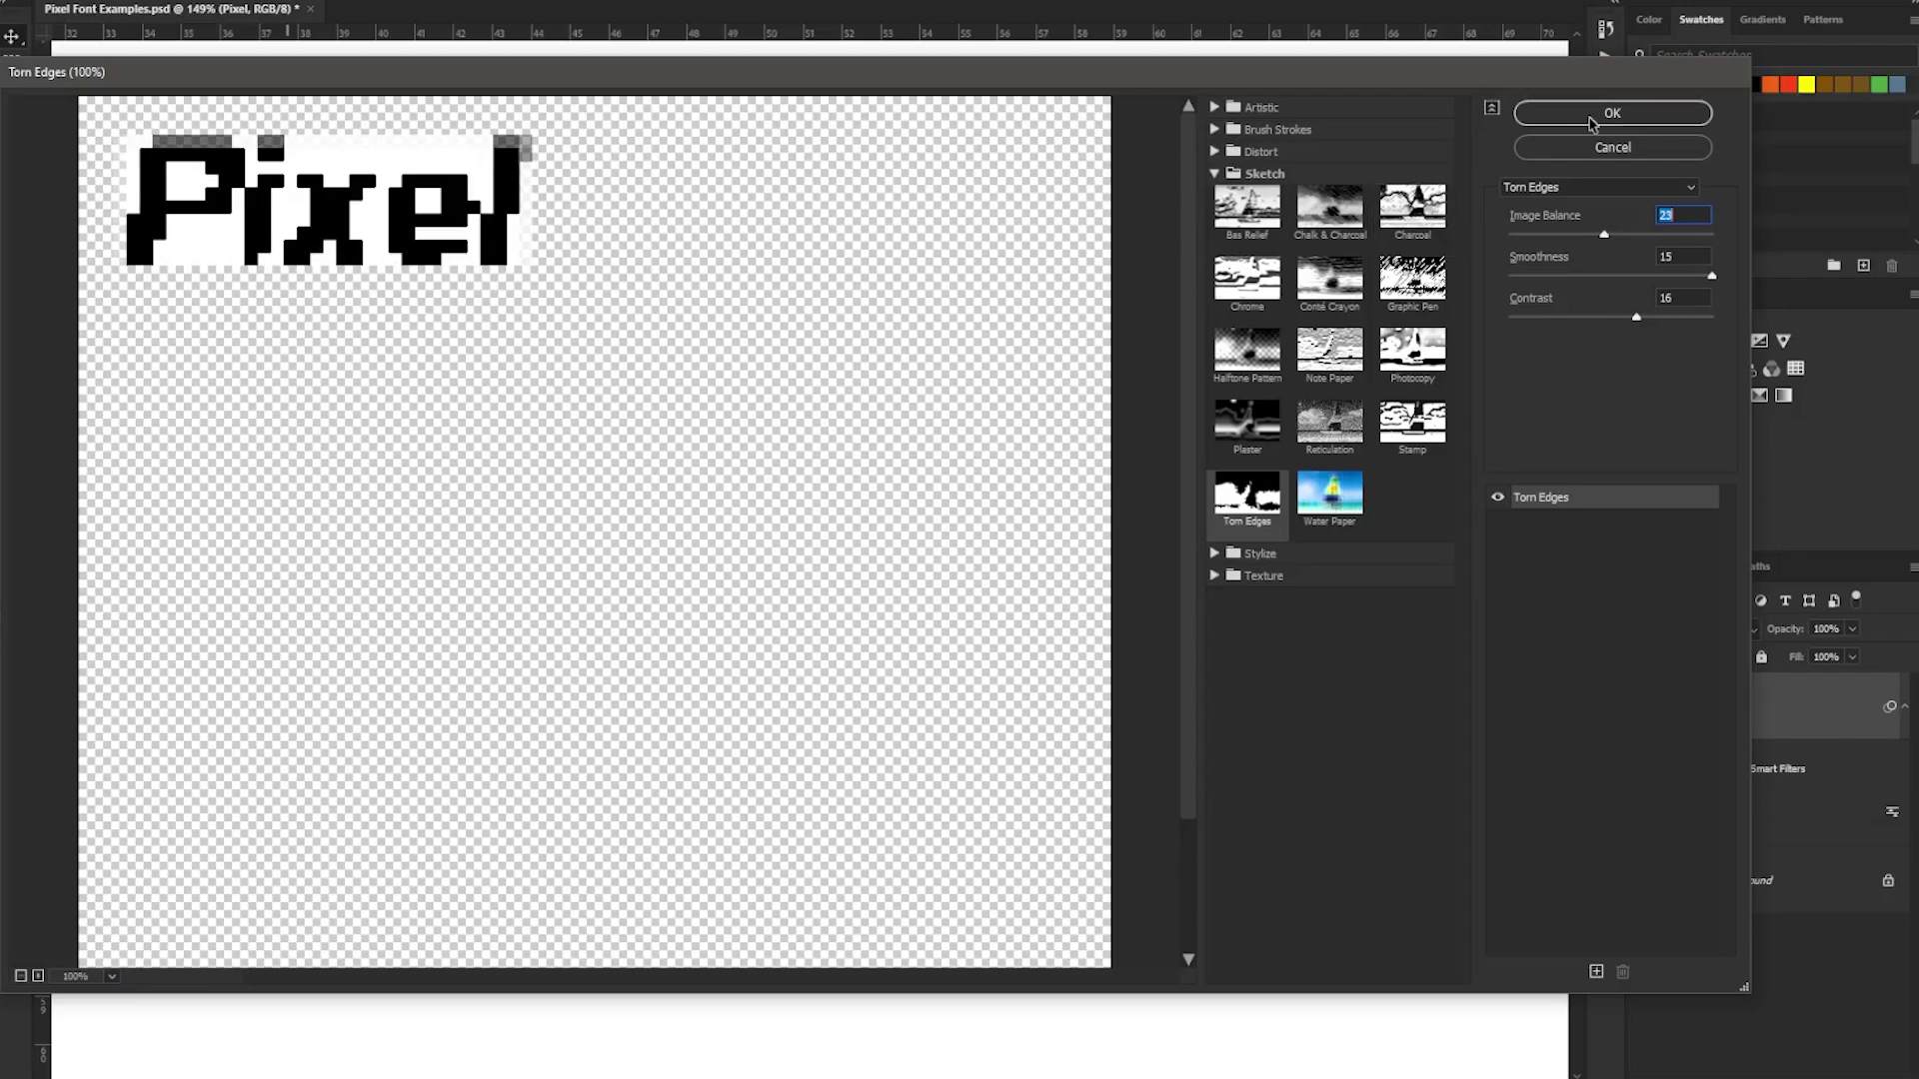
{"action": "left_click_drag", "start_coordinate": [1600, 325], "coordinate": [1521, 320]}
{"action": "left_click", "coordinate": [1692, 317]}
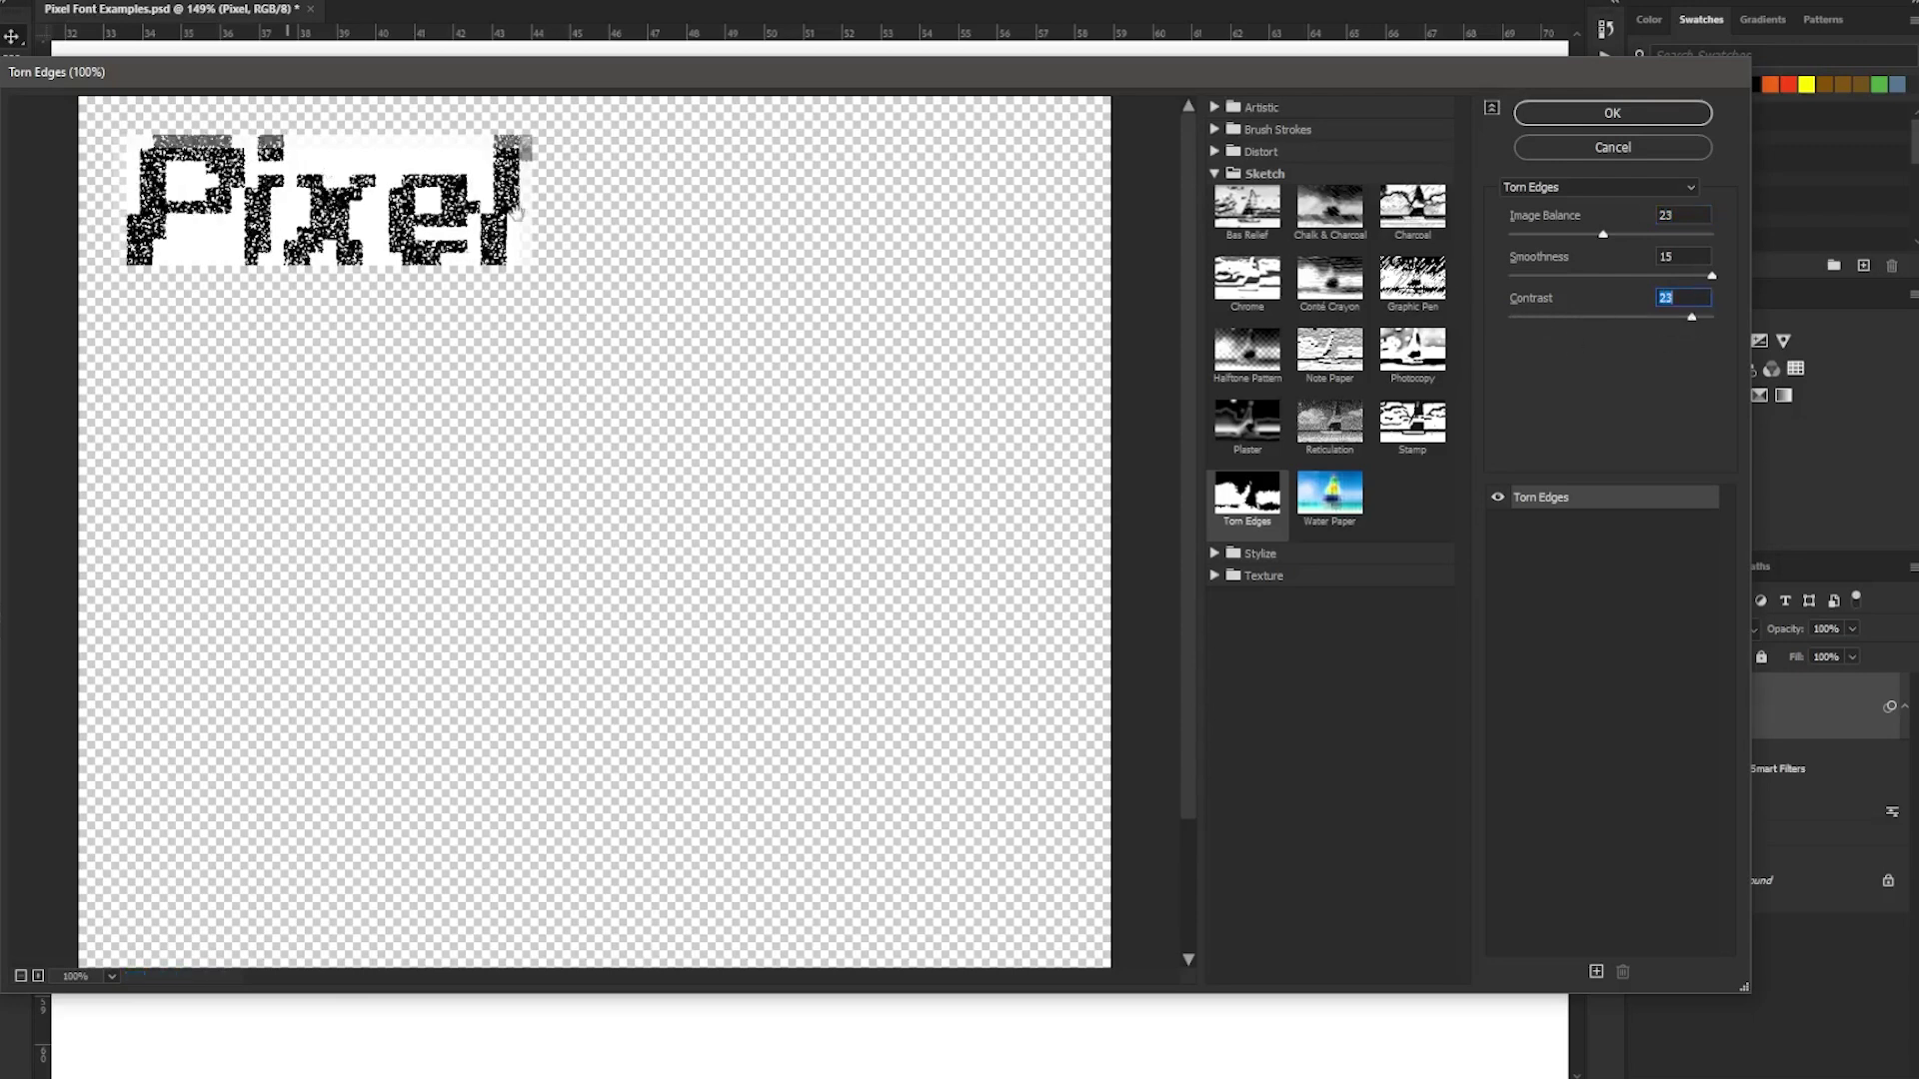
{"action": "left_click", "coordinate": [1598, 319]}
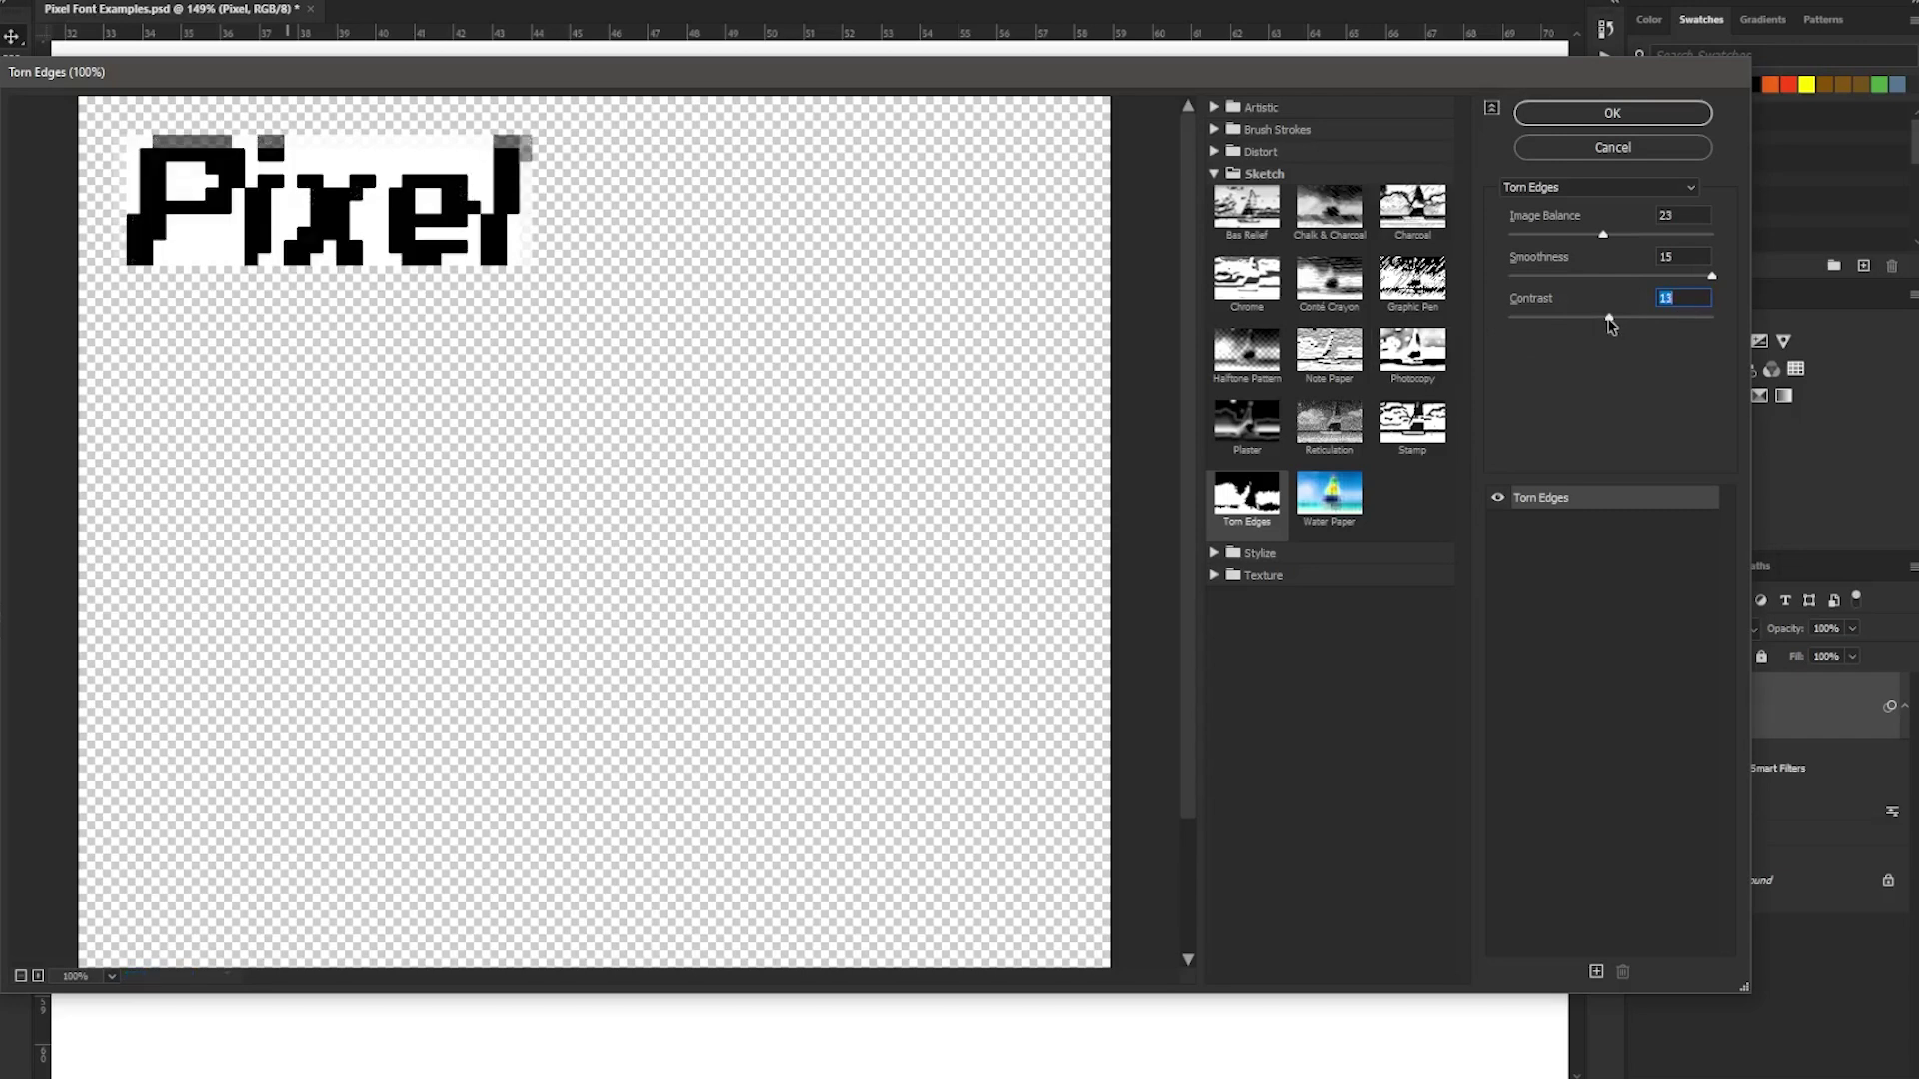
{"action": "left_click", "coordinate": [1611, 115]}
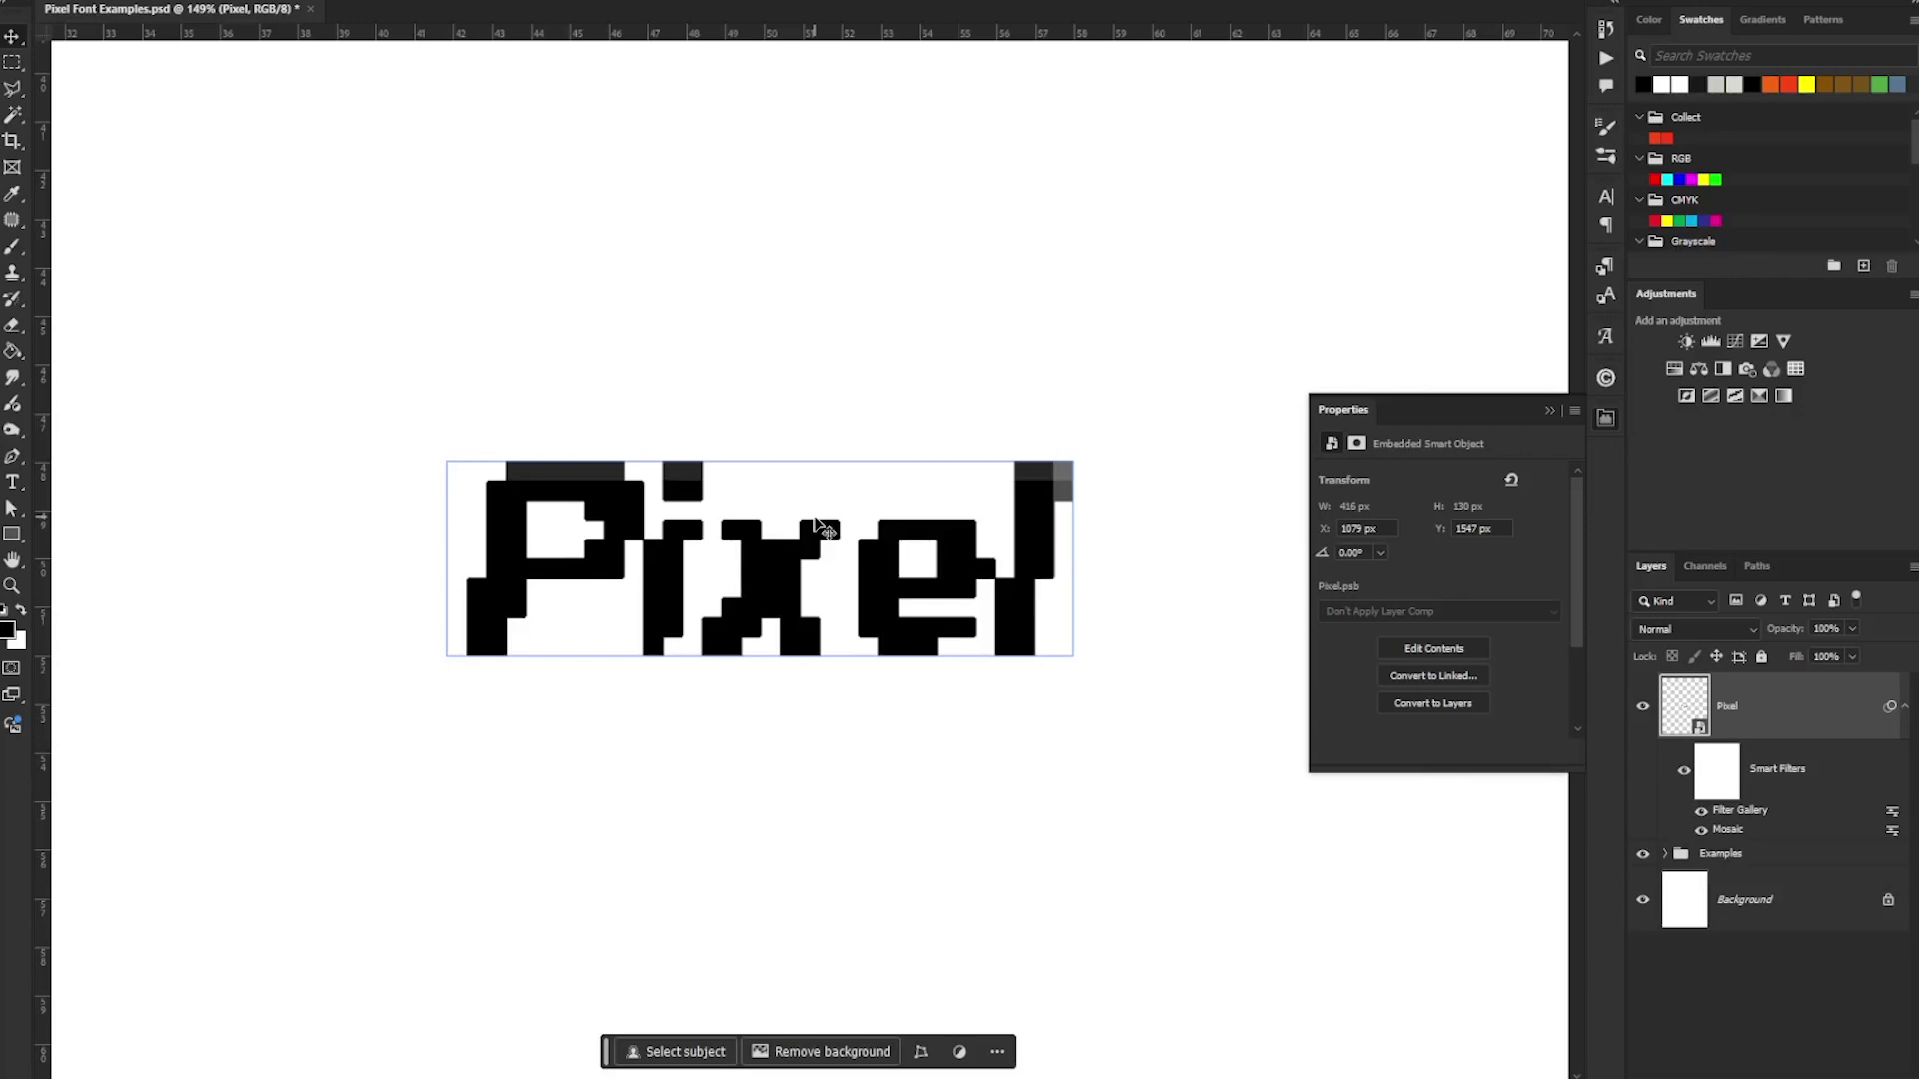
- Try enlarging the filtered Pixel smart object to about 1729 px wide with Free Transform, and undo the scaling
{"action": "scroll", "coordinate": [850, 540], "scroll_direction": "down", "scroll_amount": 2}
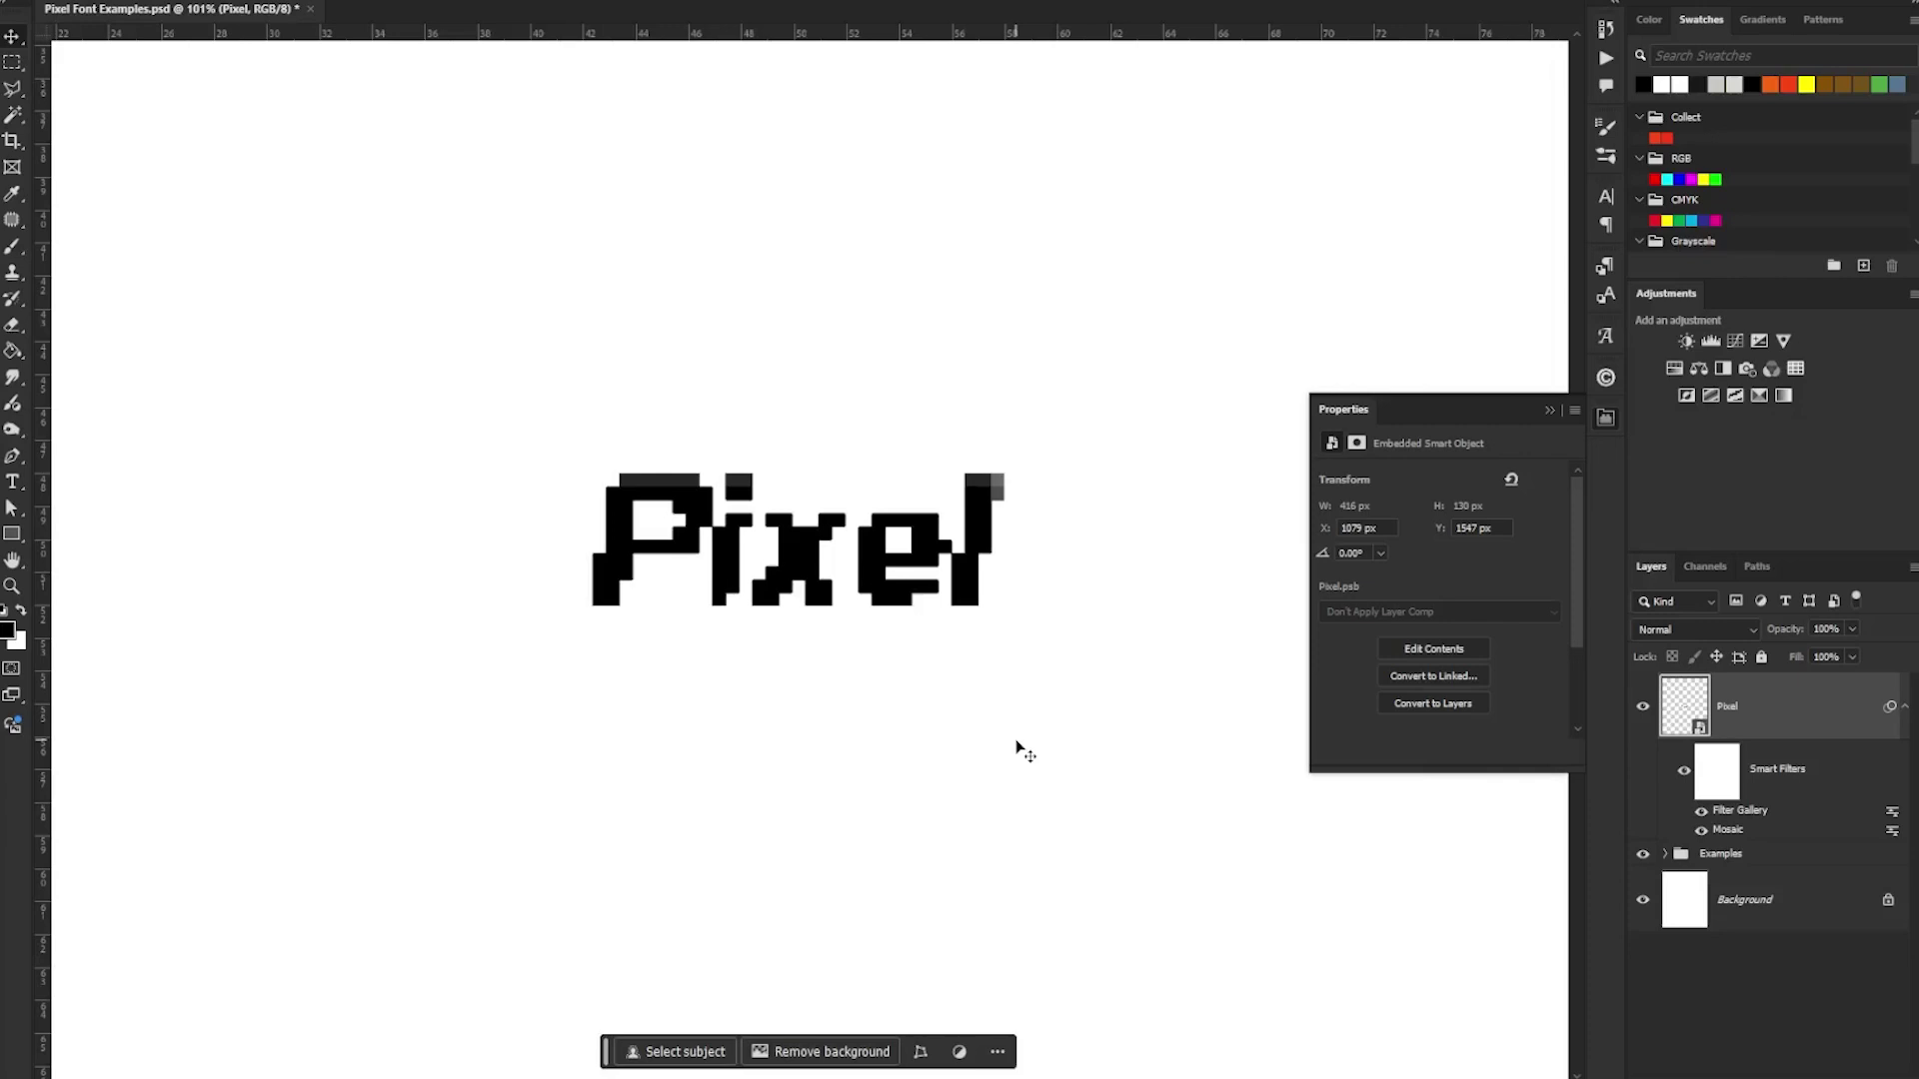
{"action": "key", "text": "z"}
{"action": "left_click_drag", "start_coordinate": [930, 604], "coordinate": [758, 429]}
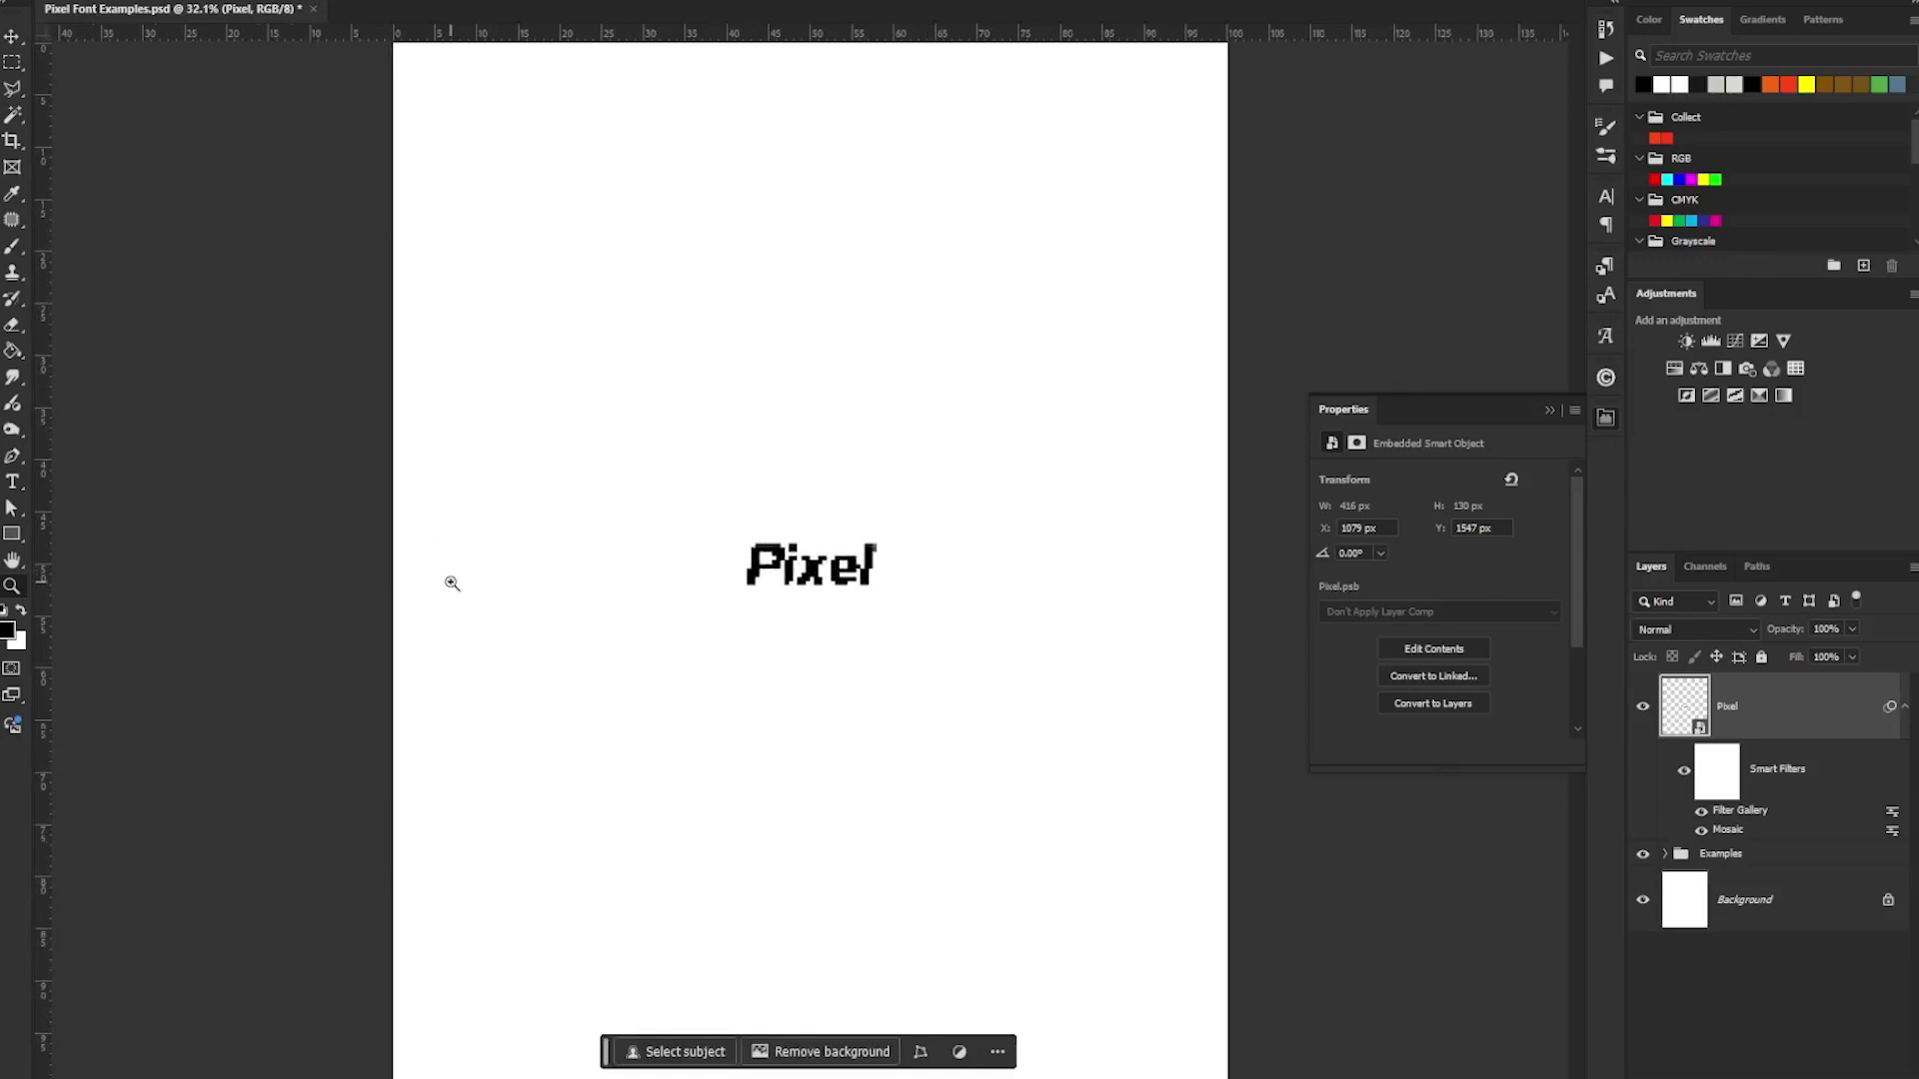
{"action": "key", "text": "ctrl+t"}
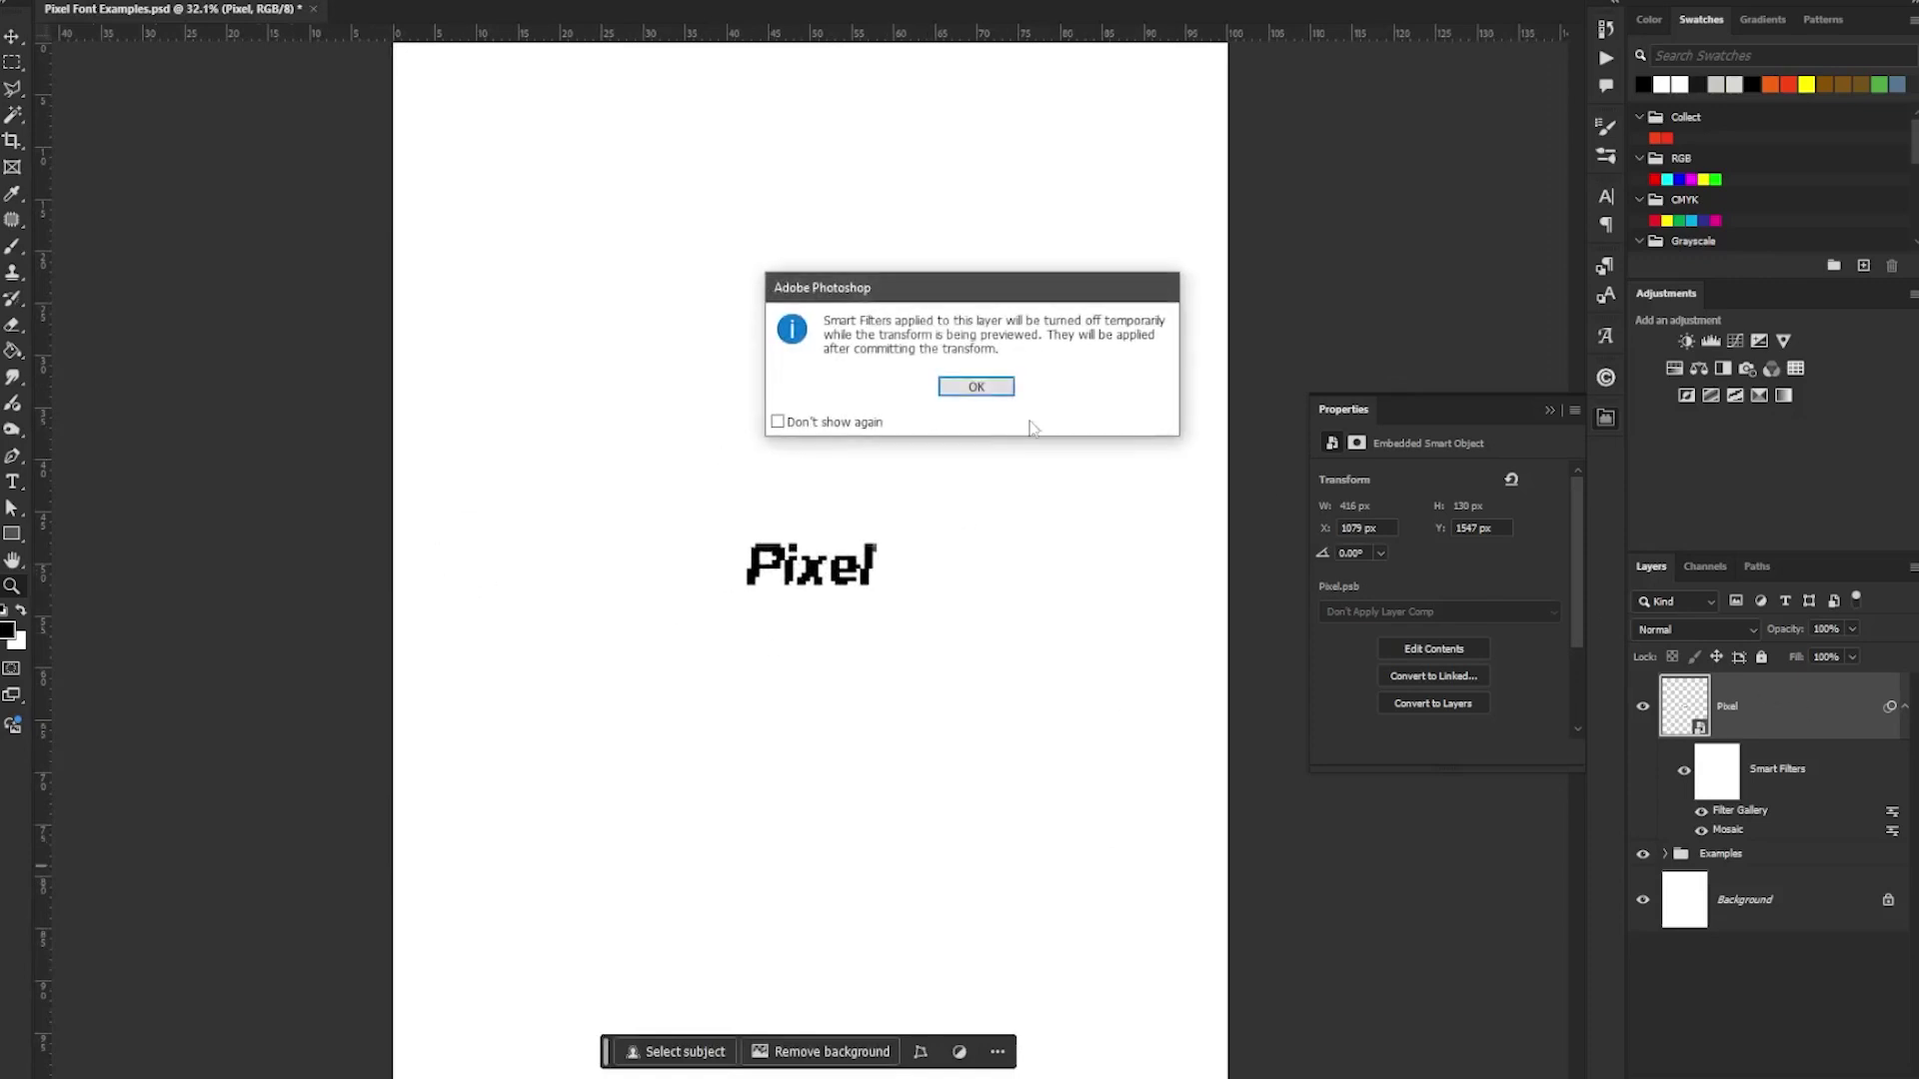
{"action": "left_click", "coordinate": [994, 387]}
{"action": "left_click_drag", "start_coordinate": [876, 544], "coordinate": [1062, 394]}
{"action": "key", "text": "Return"}
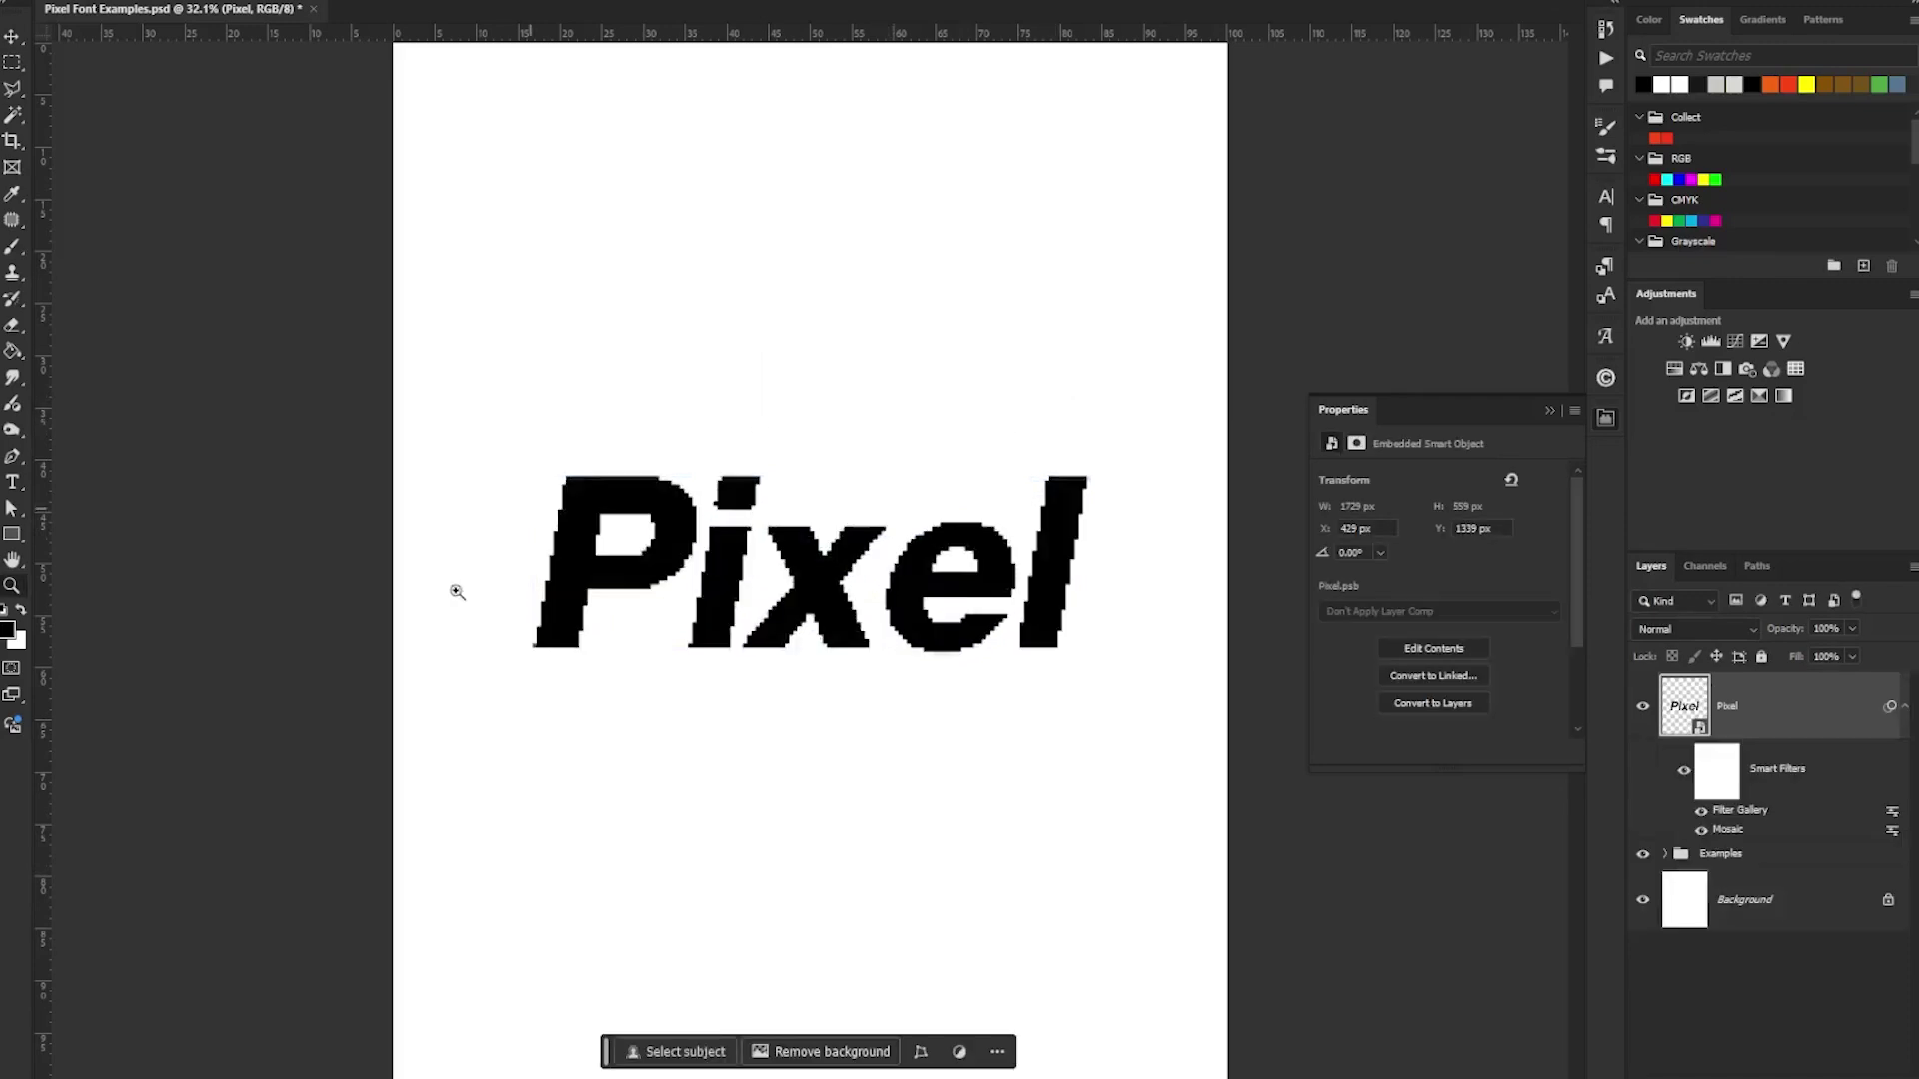
{"action": "key", "text": "ctrl+z"}
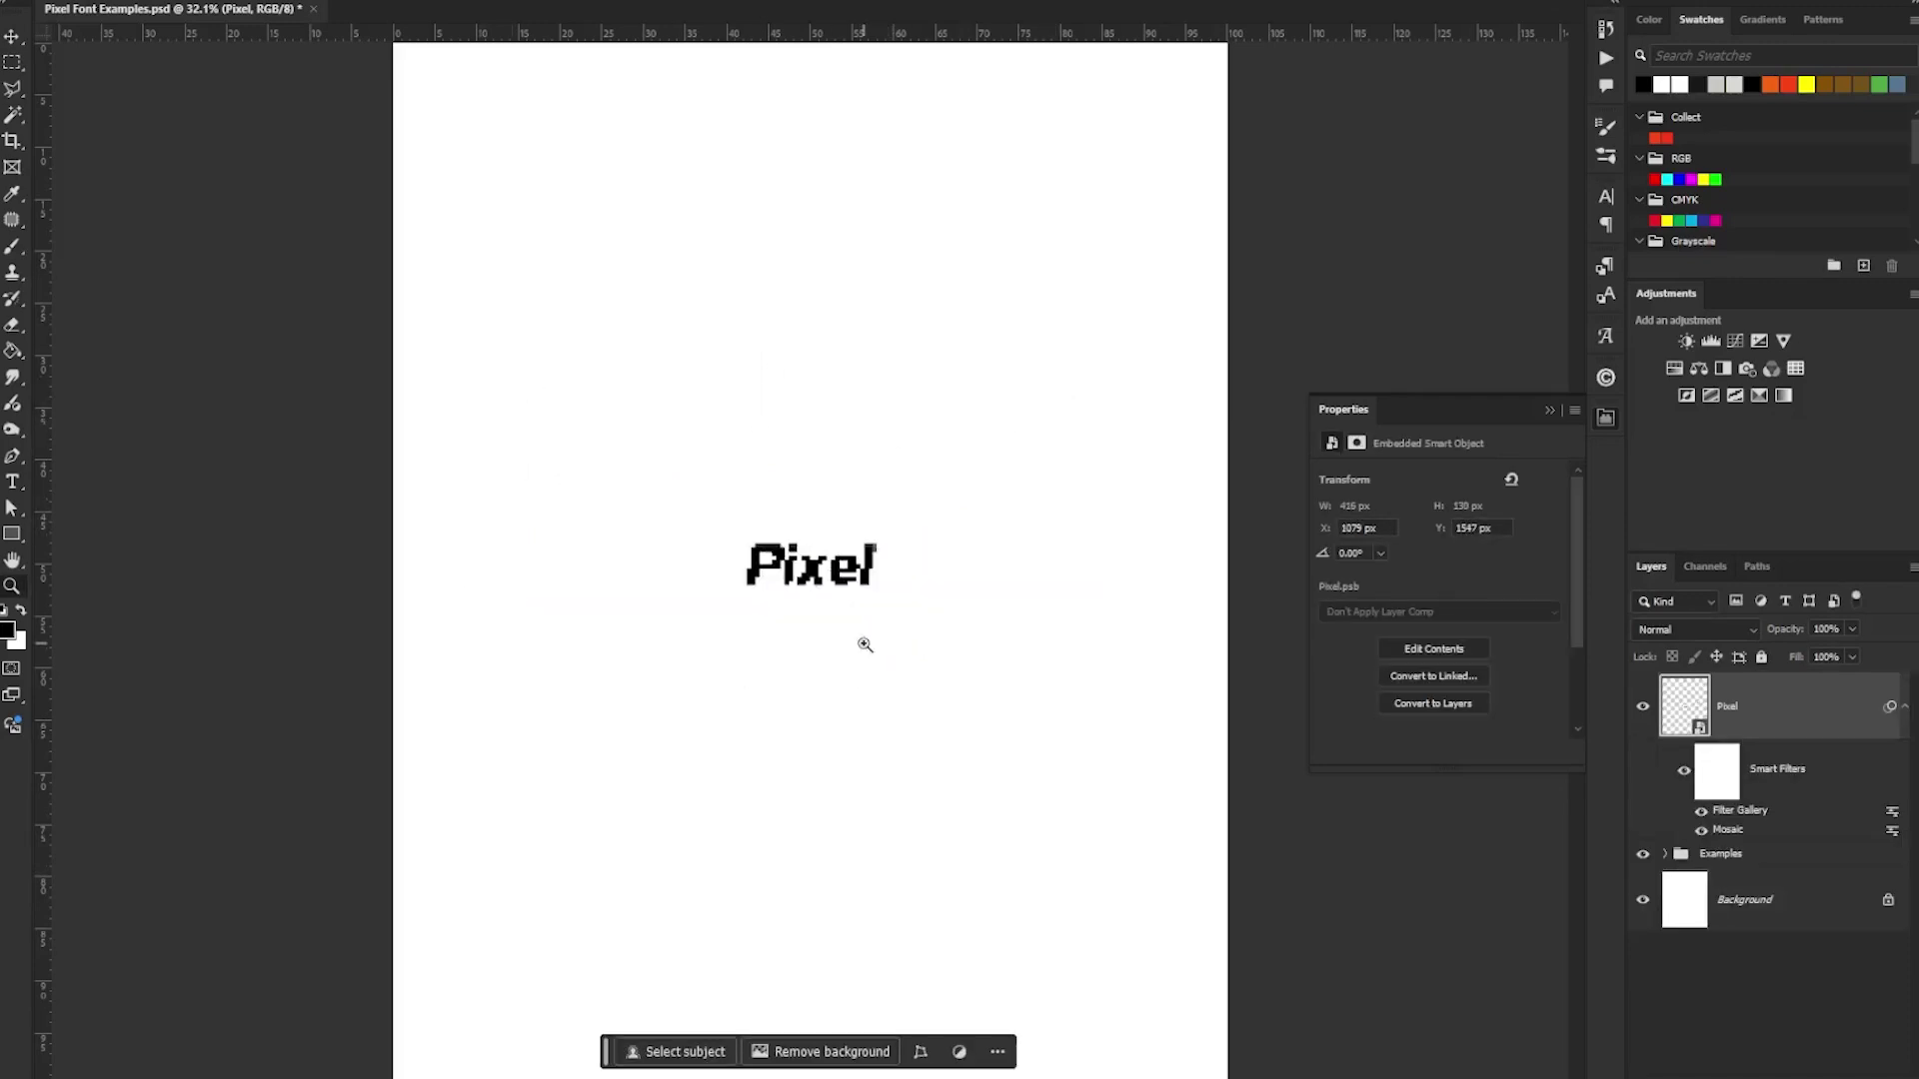
- Convert the filtered Pixel layer into a new smart object that contains its smart filters
{"action": "left_click", "coordinate": [802, 549]}
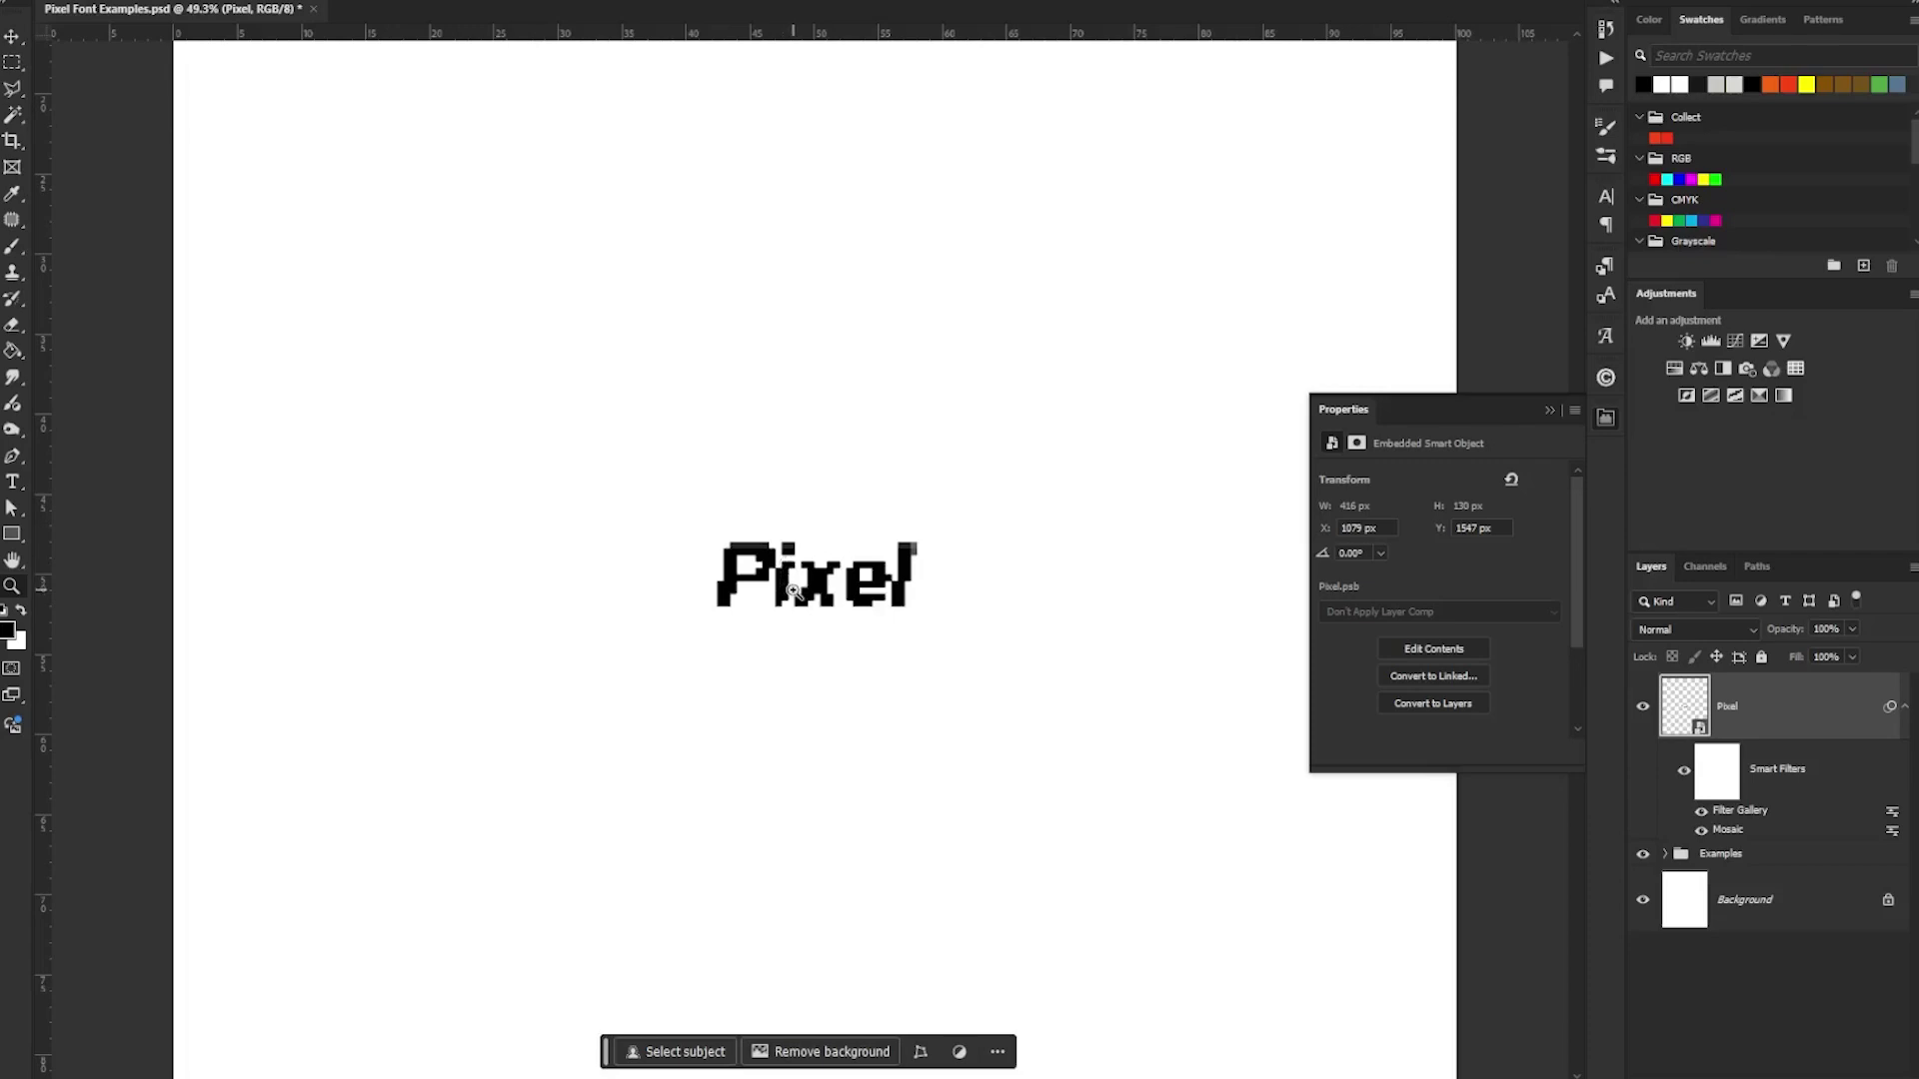
{"action": "right_click", "coordinate": [1823, 720]}
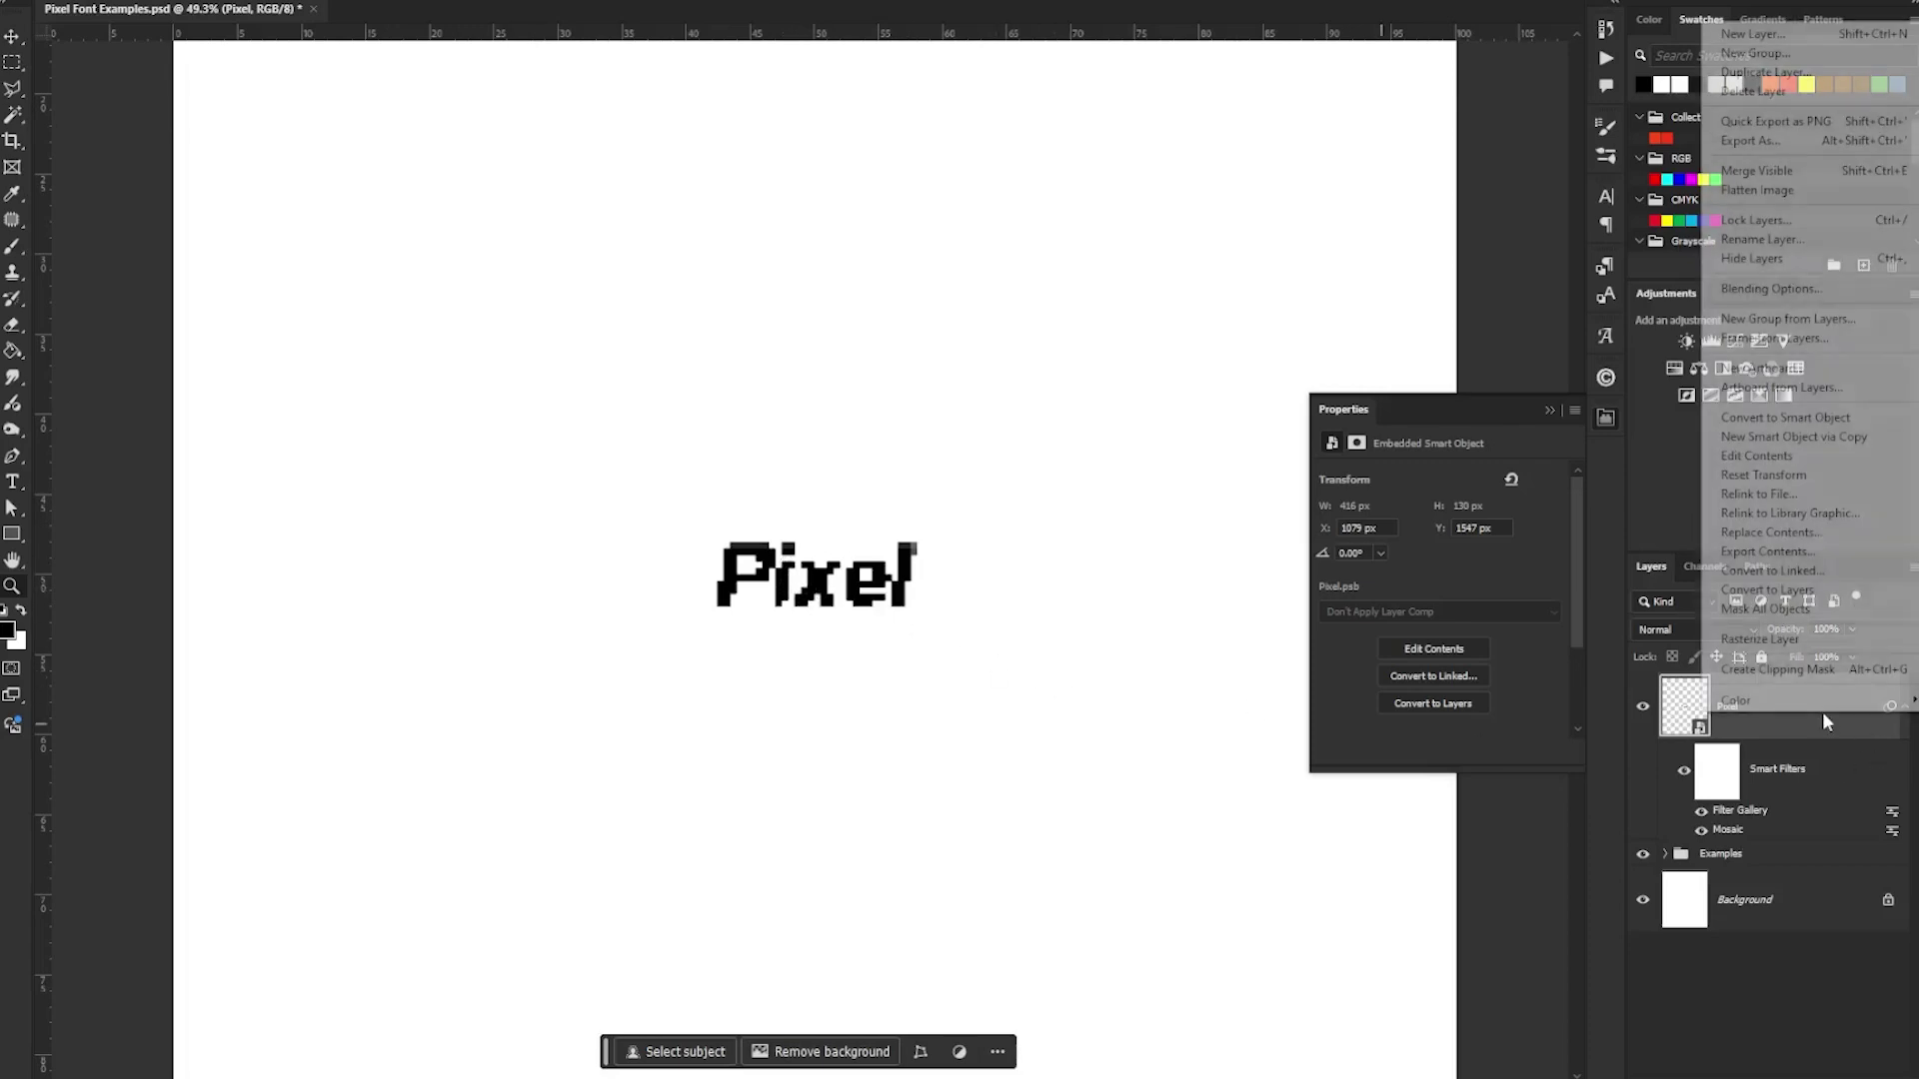
{"action": "left_click", "coordinate": [1799, 417]}
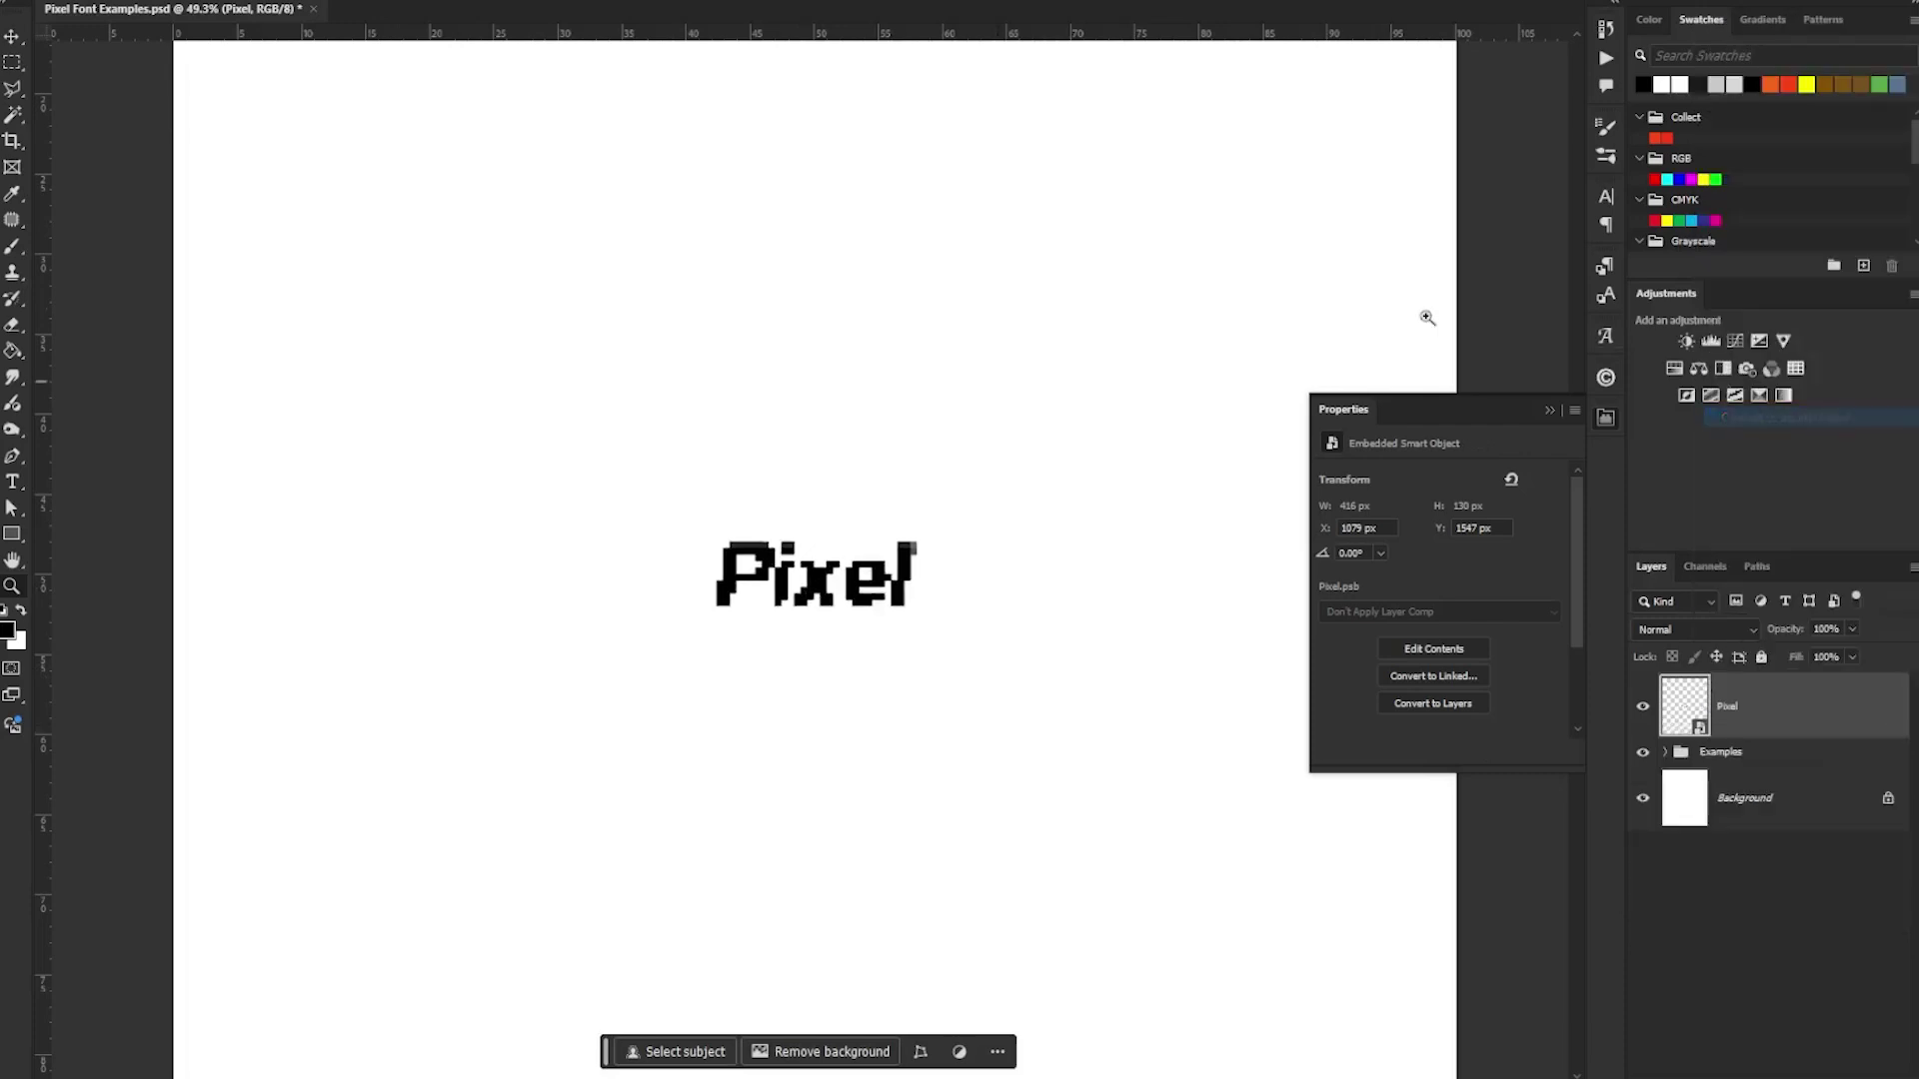
{"action": "key", "text": "ctrl+minus"}
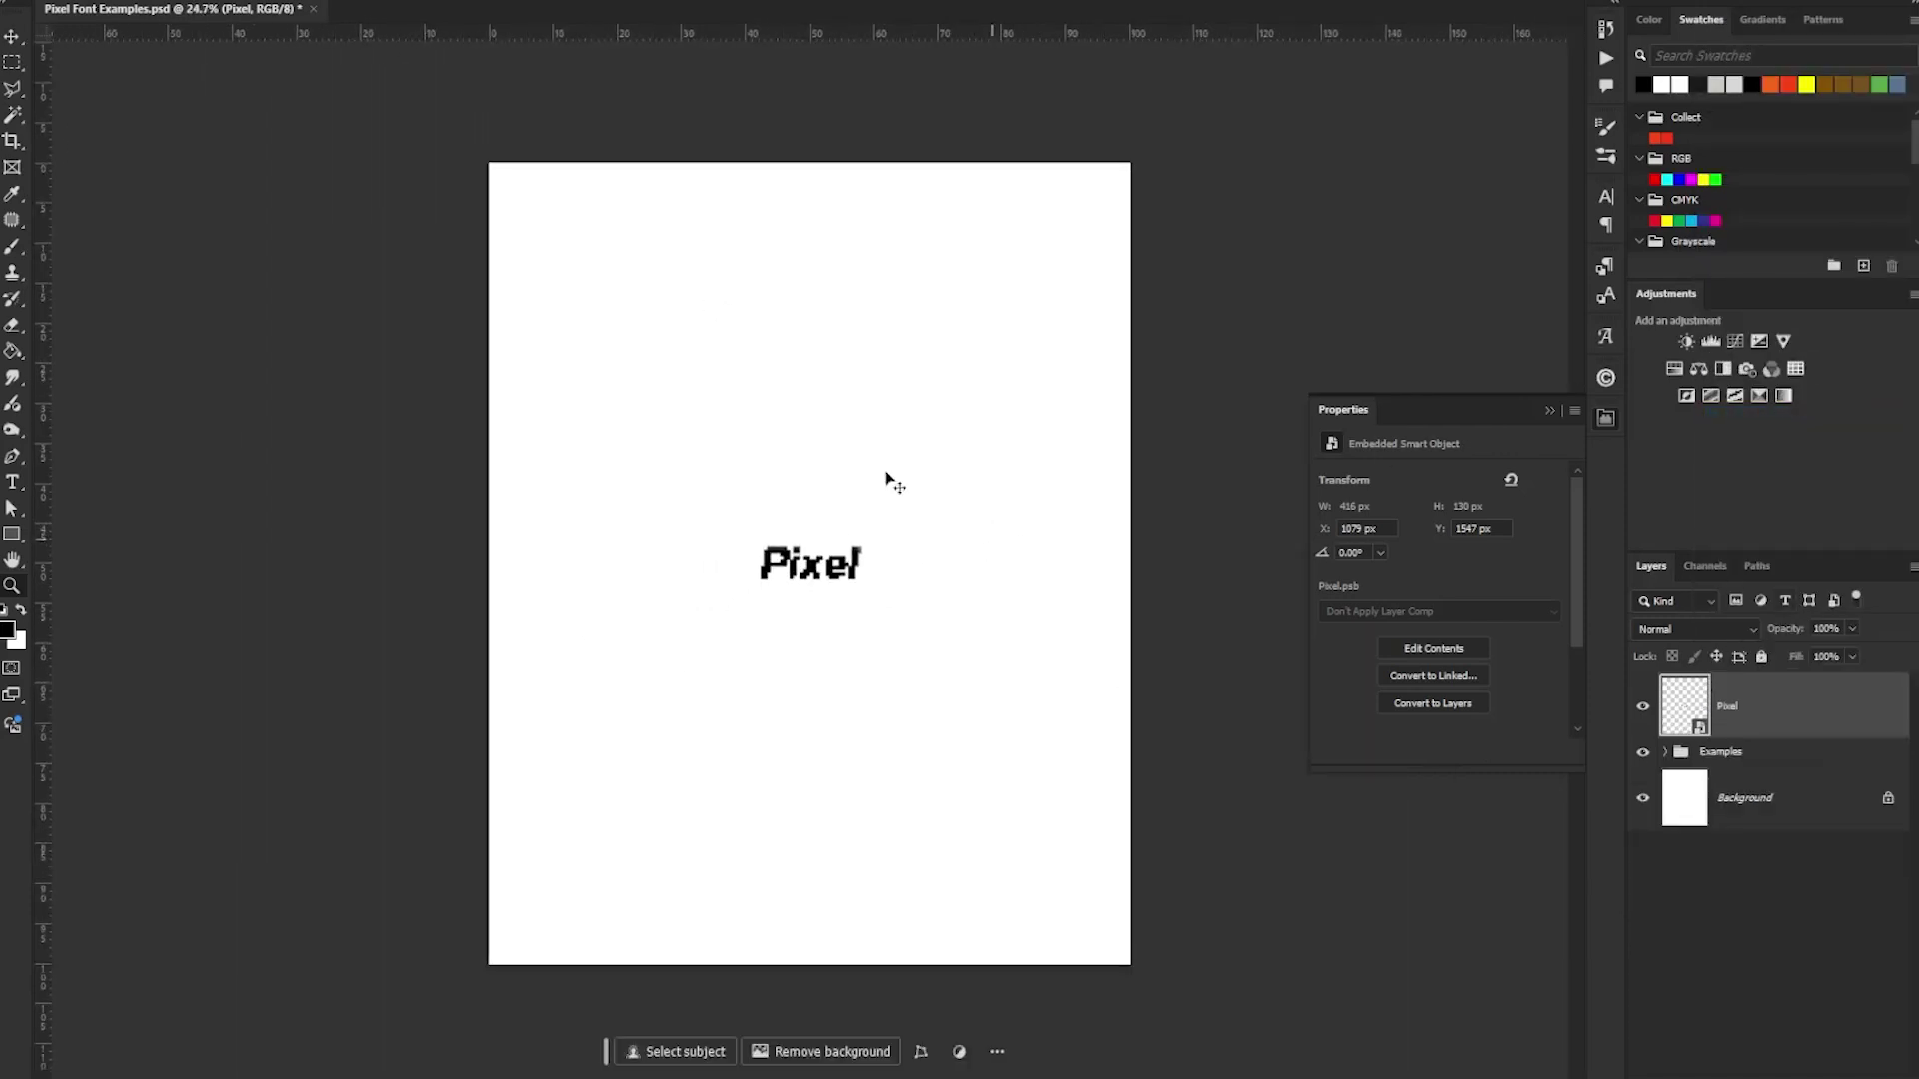
- Try enlarging the nested Pixel smart object in stages from its centre, and revert to the layer with separate smart filters
{"action": "key", "text": "ctrl+t"}
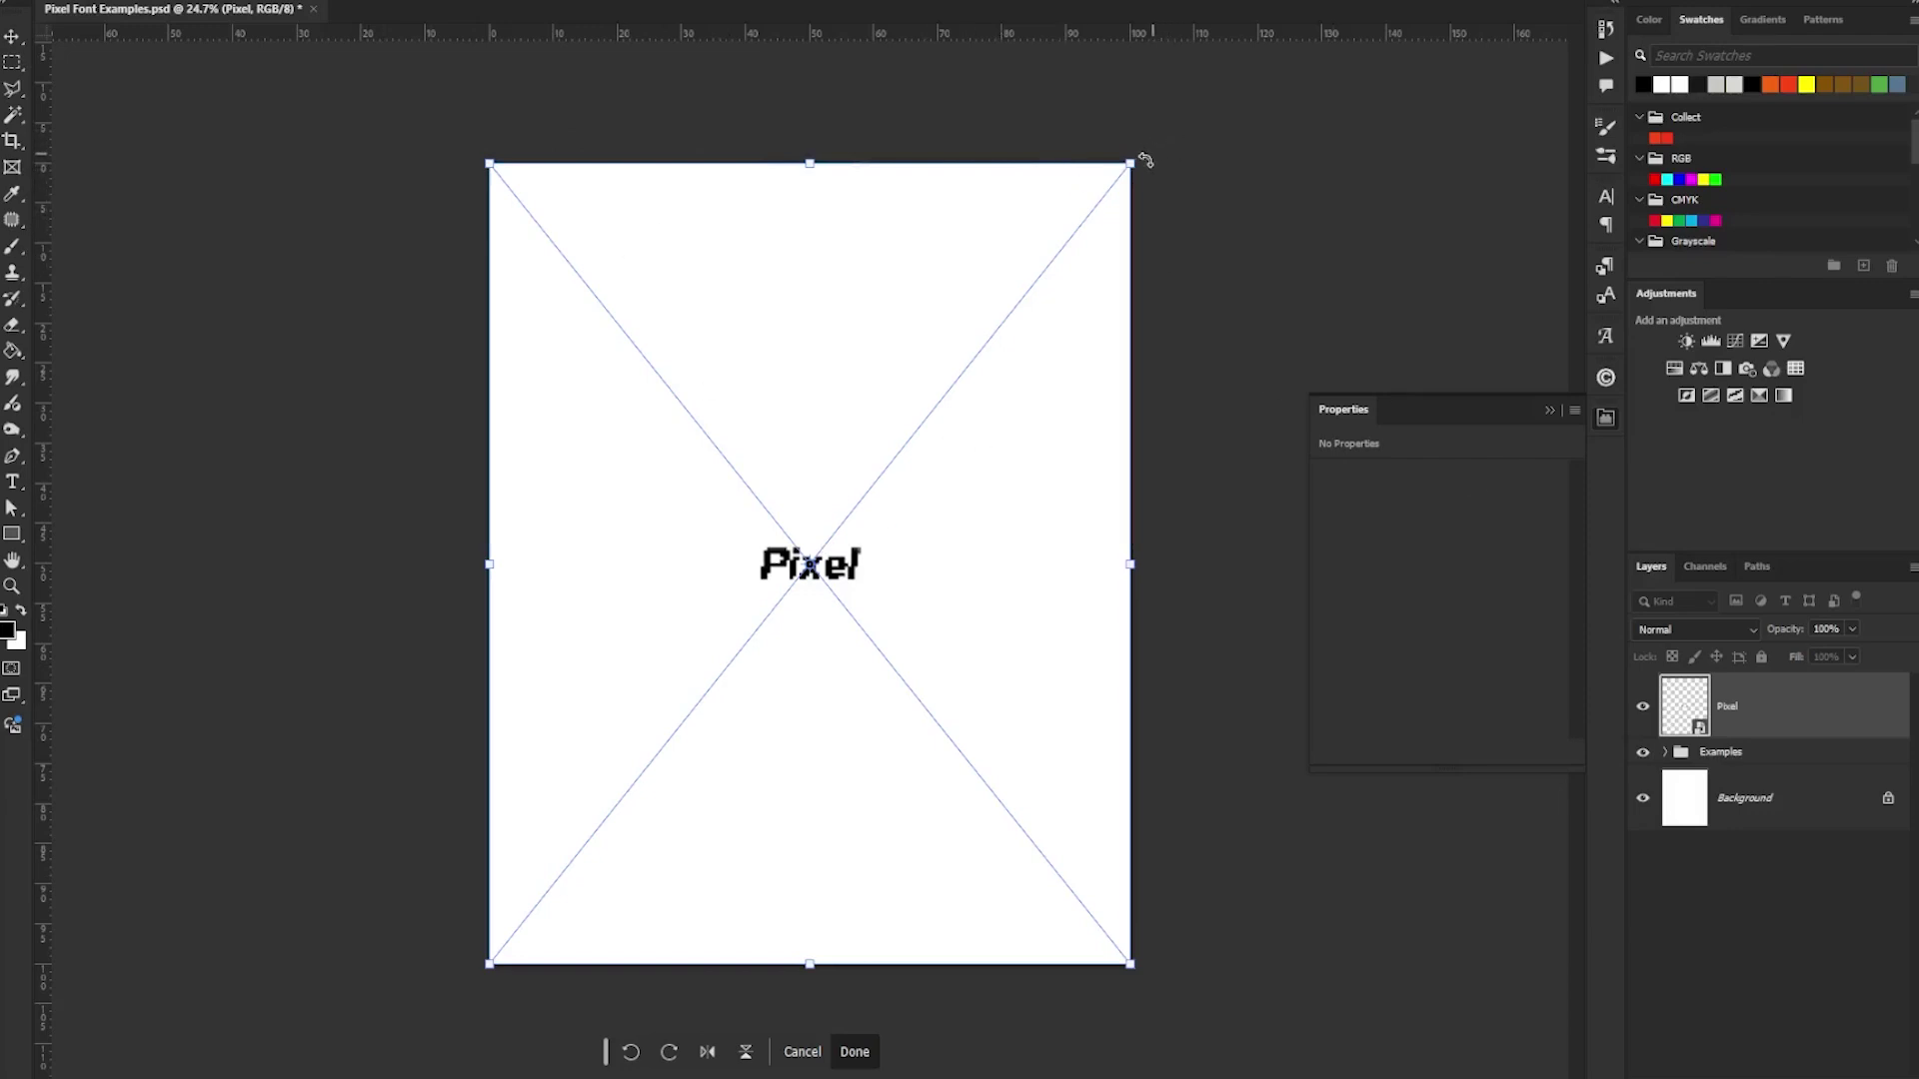
{"action": "left_click_drag", "start_coordinate": [1133, 160], "coordinate": [1294, 180]}
{"action": "key", "text": "Return"}
{"action": "left_click_drag", "start_coordinate": [1079, 342], "coordinate": [899, 420]}
{"action": "key", "text": "ctrl+t"}
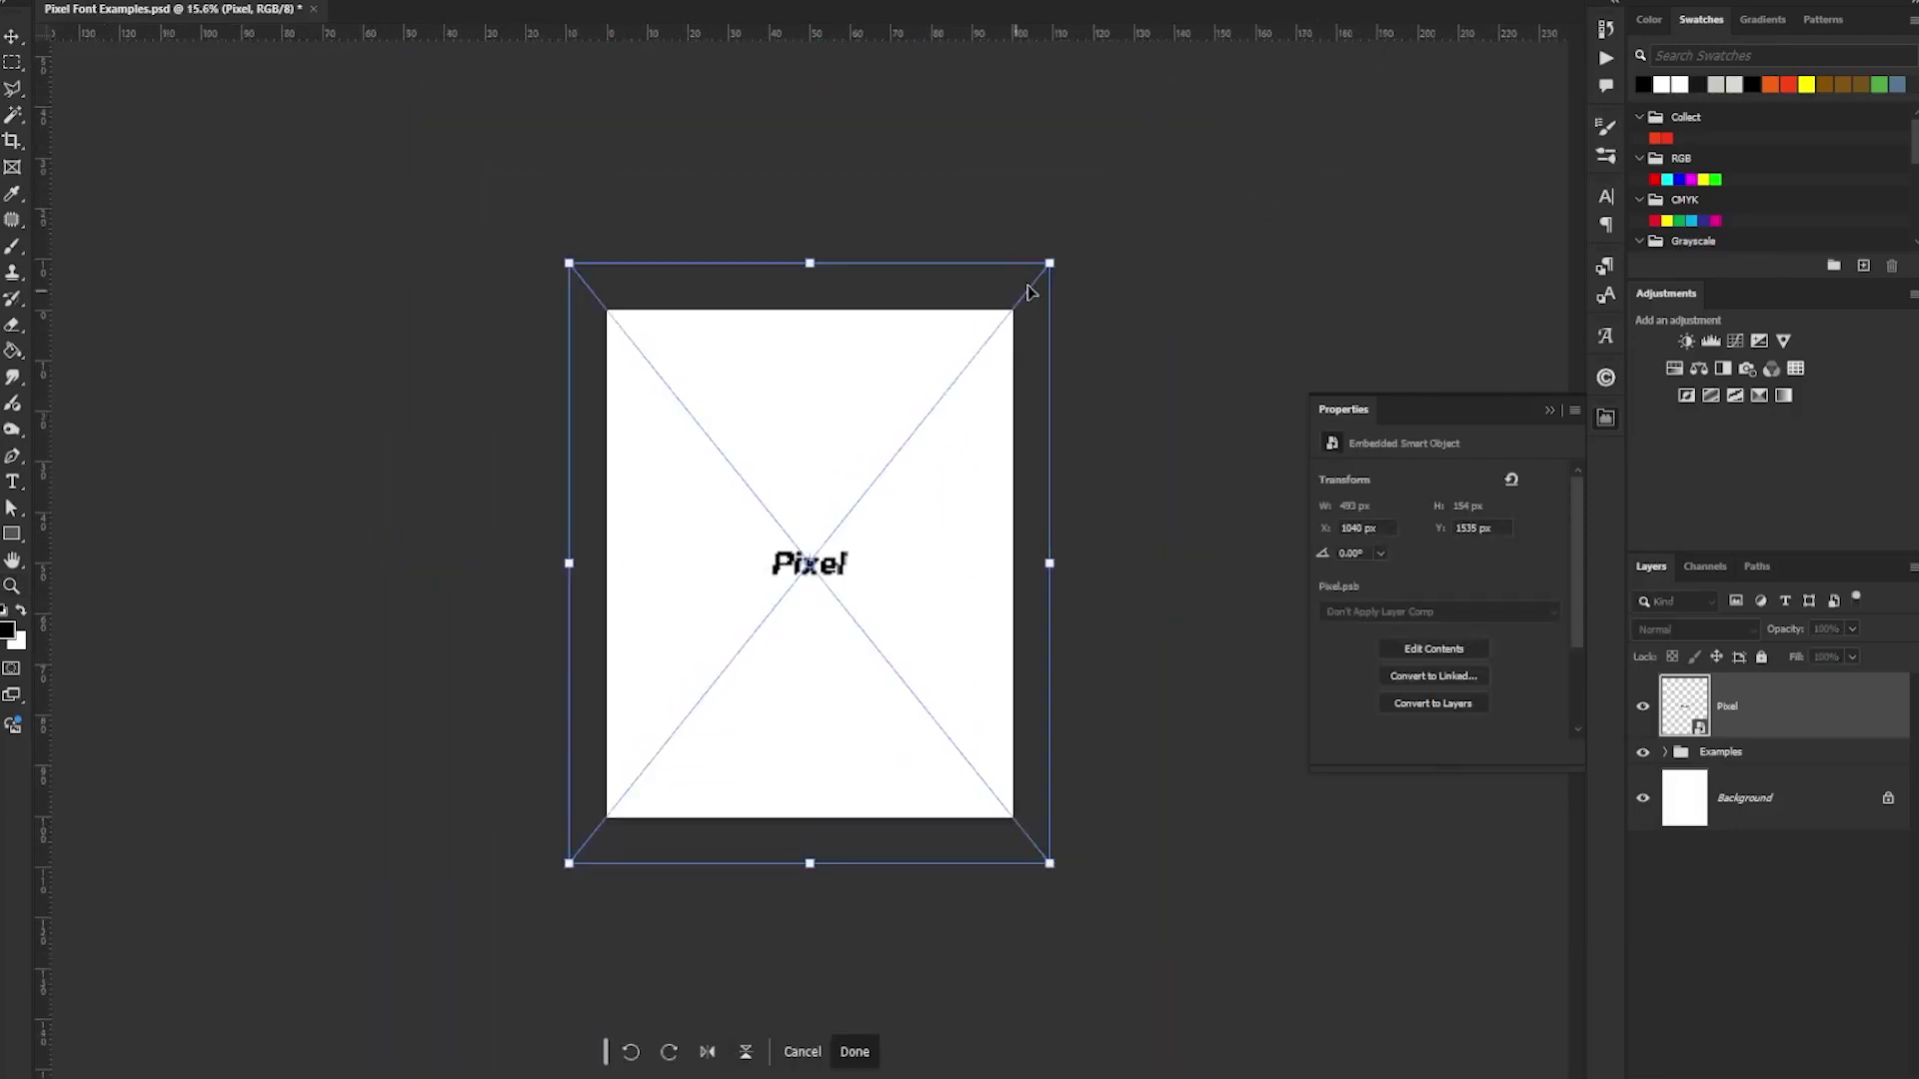
{"action": "left_click_drag", "start_coordinate": [1051, 258], "coordinate": [1142, 198]}
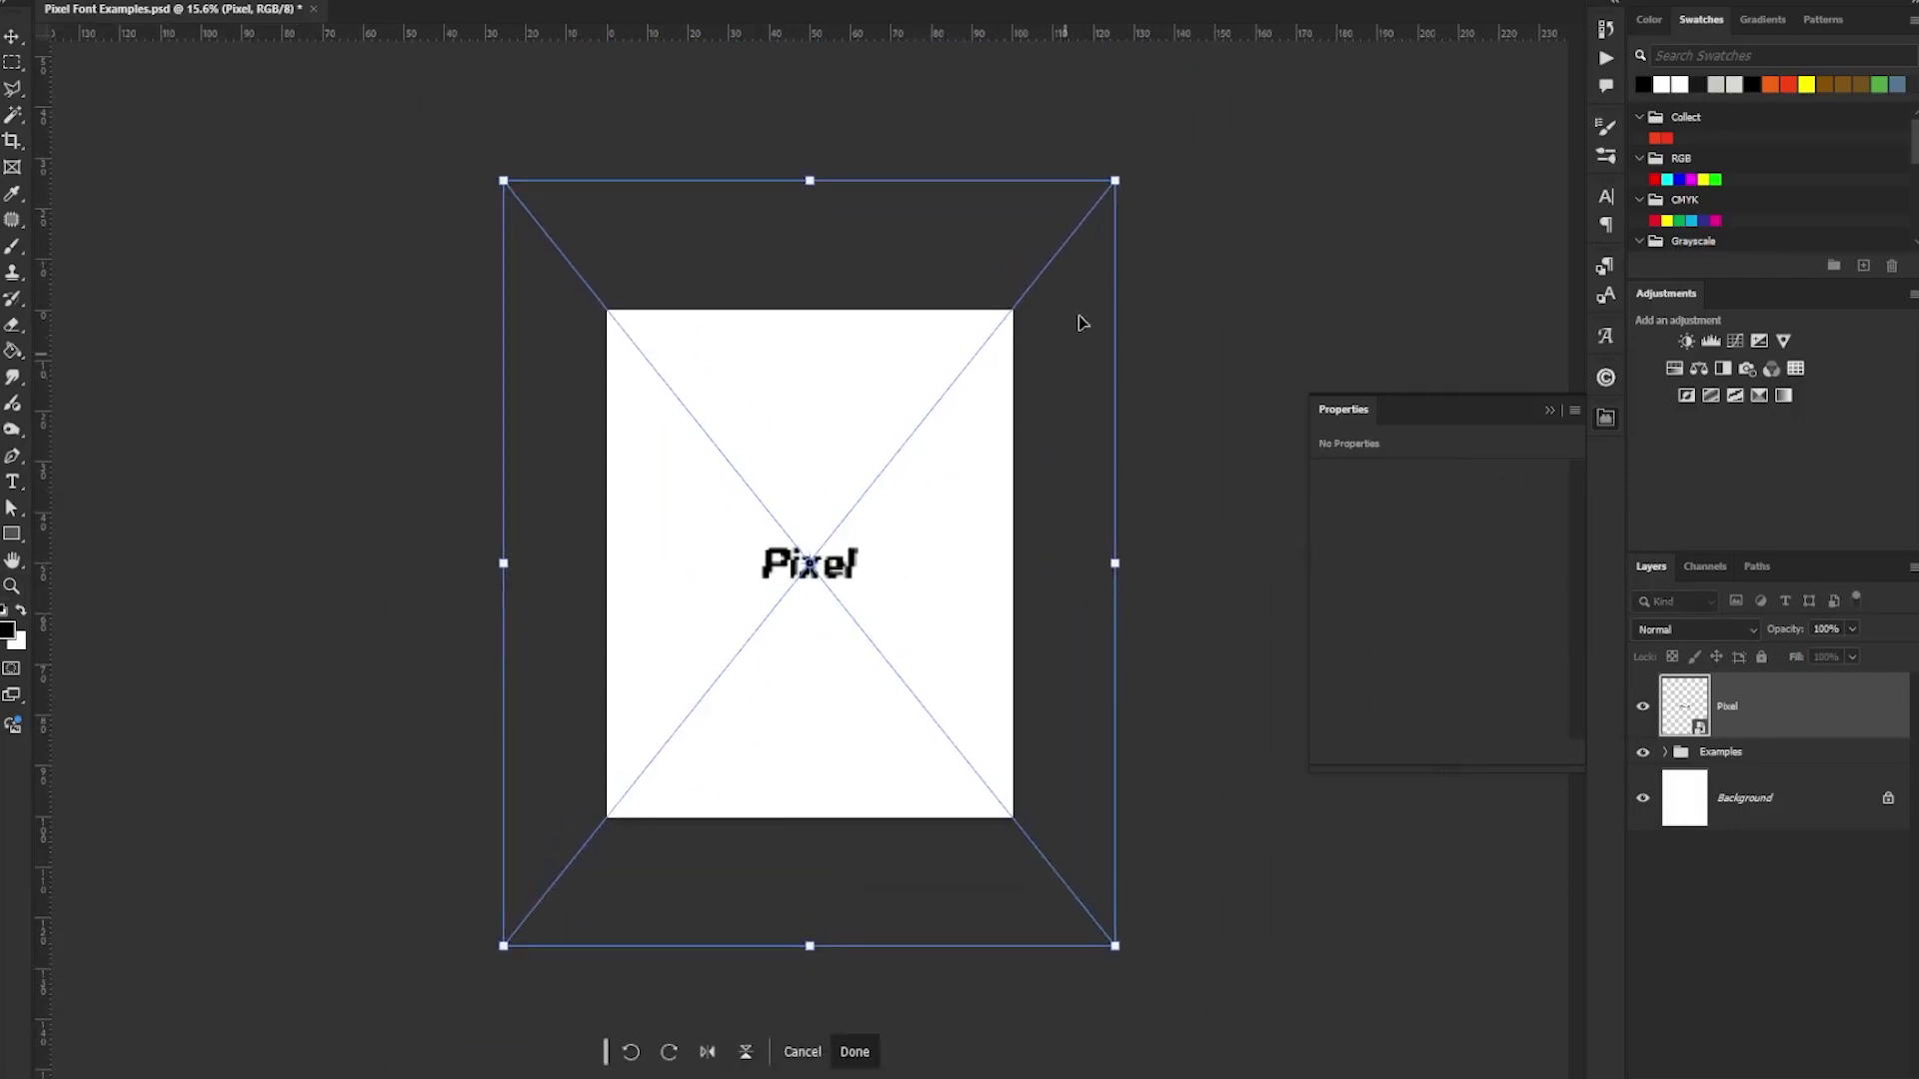
{"action": "left_click_drag", "start_coordinate": [1110, 181], "coordinate": [1080, 342]}
{"action": "double_click", "coordinate": [805, 562]}
{"action": "scroll", "coordinate": [805, 562], "scroll_direction": "up", "scroll_amount": 1}
{"action": "left_click_drag", "start_coordinate": [804, 561], "coordinate": [1016, 591]}
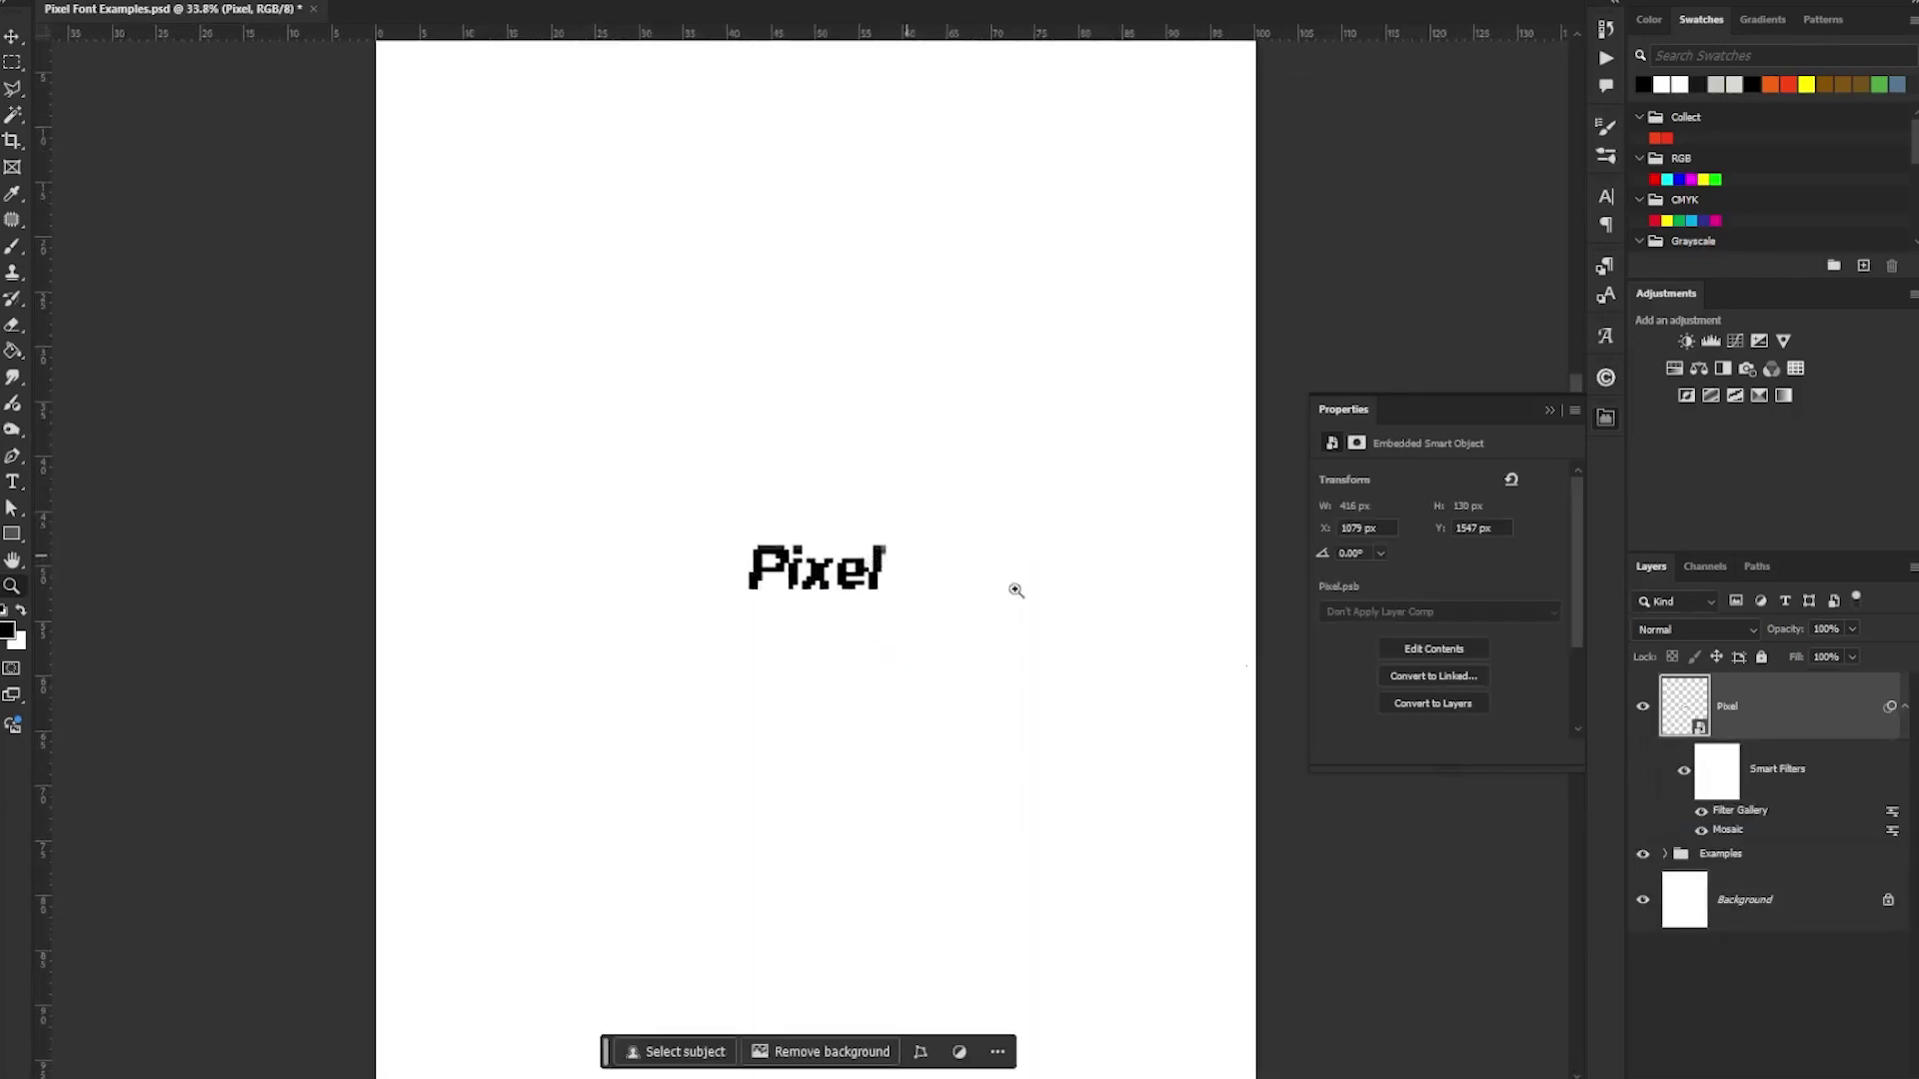
- Add an empty layer above Pixel and select the black lettering with Color Range
{"action": "key", "text": "ctrl+shift+alt+n"}
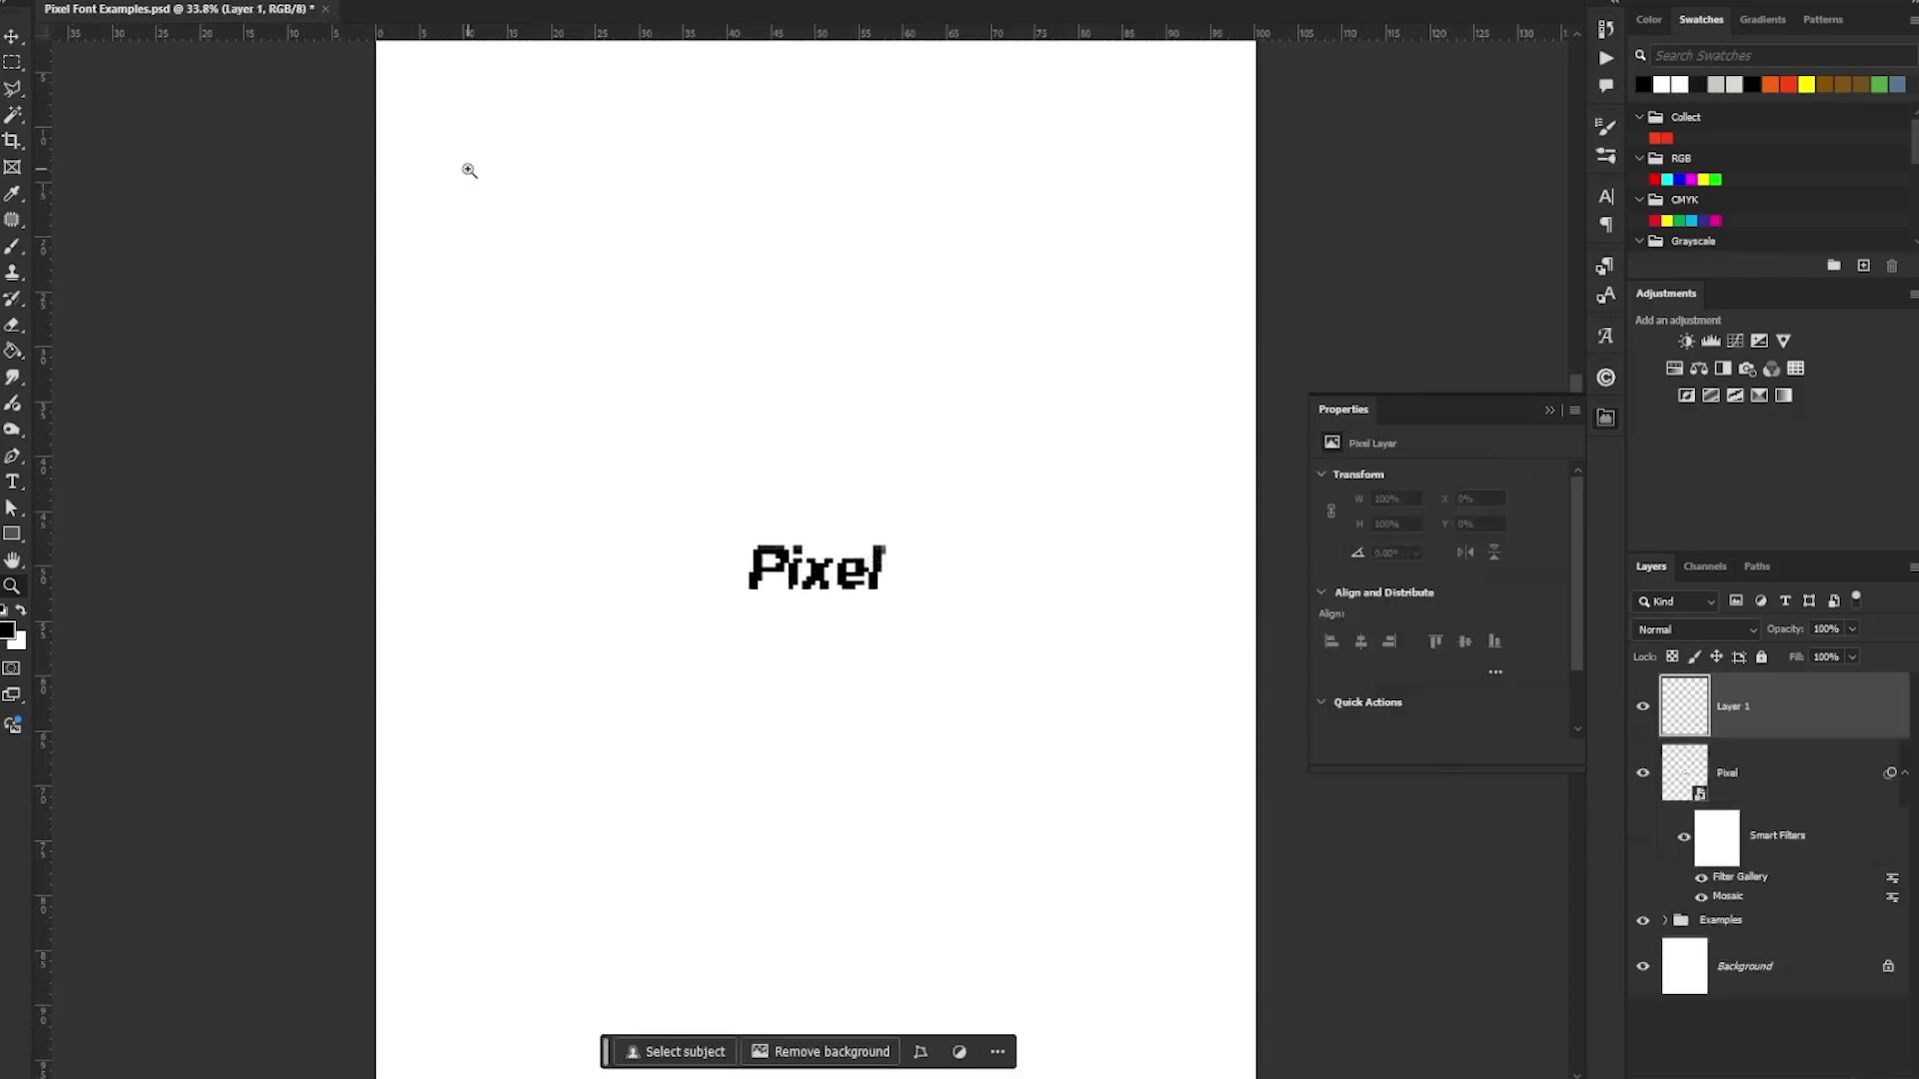
{"action": "key", "text": "alt+t"}
{"action": "key", "text": "Left"}
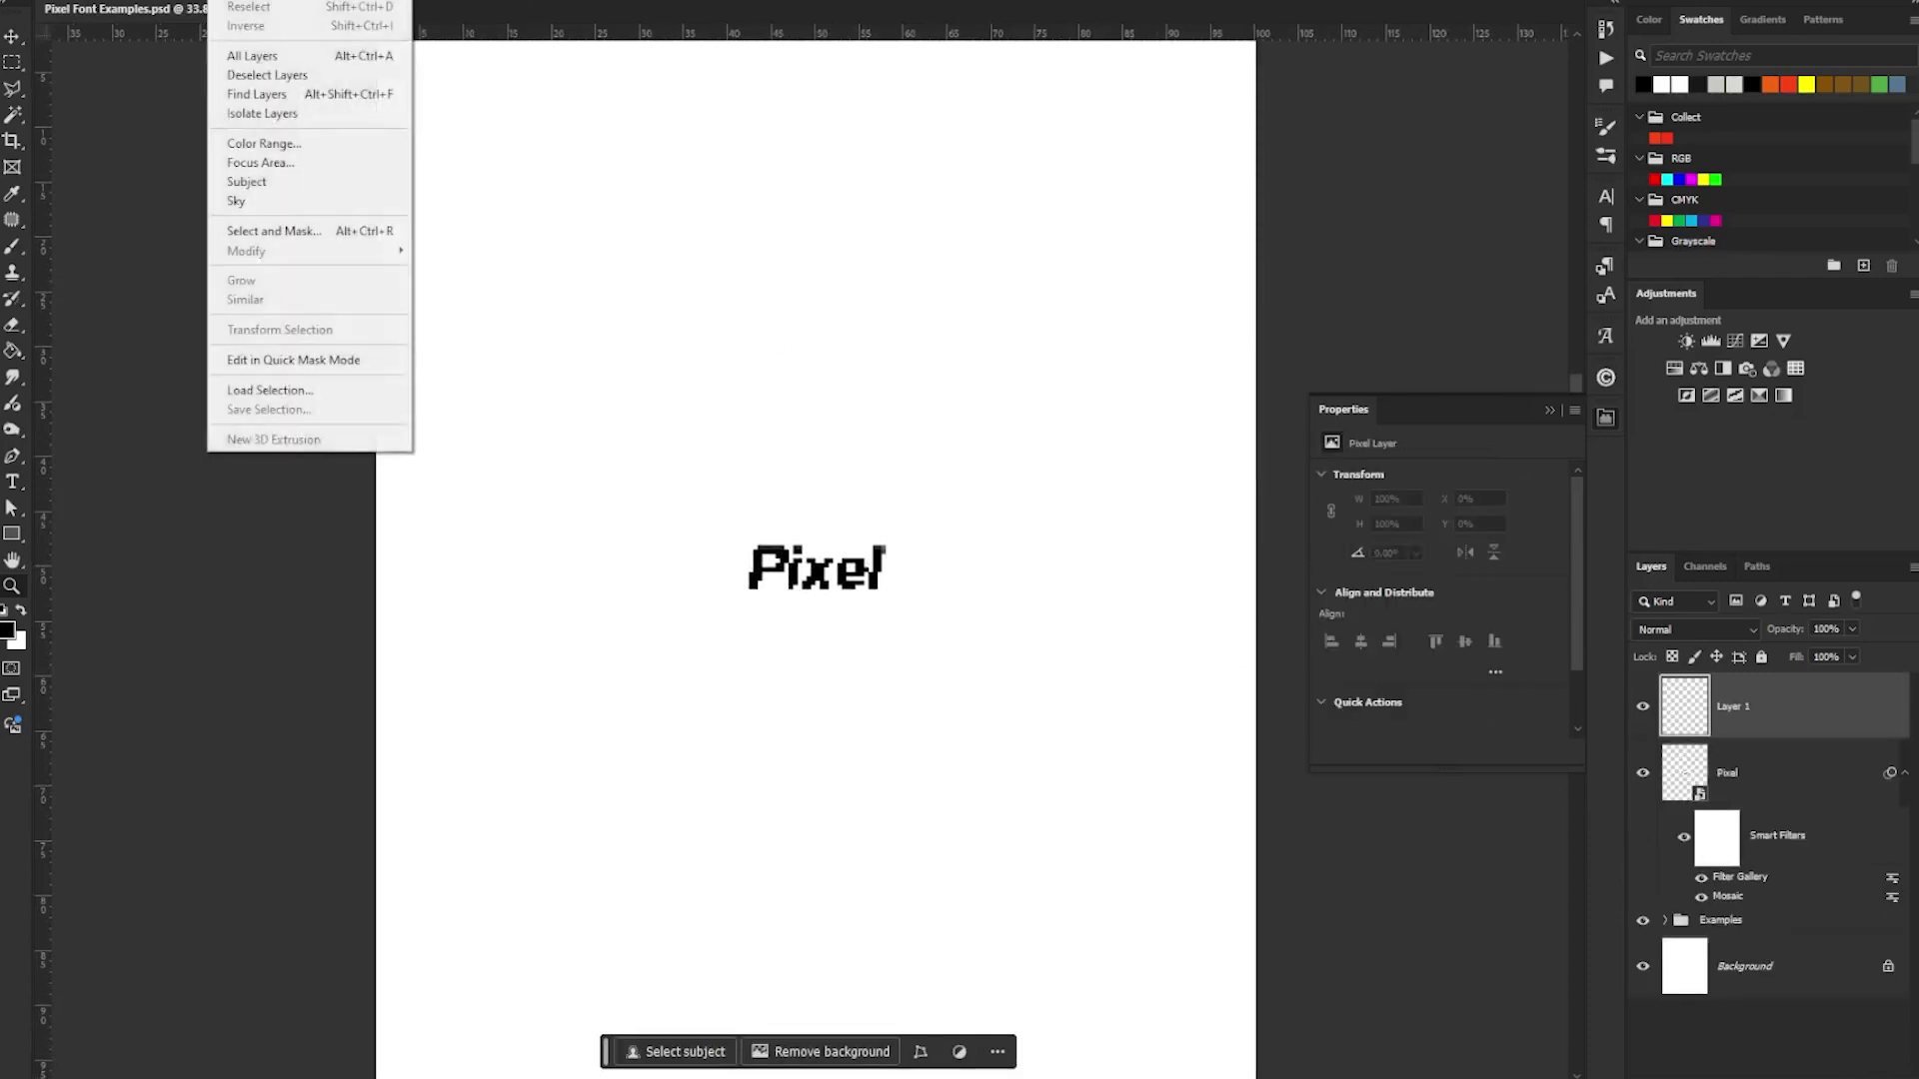
{"action": "left_click", "coordinate": [290, 145]}
{"action": "left_click", "coordinate": [821, 562]}
{"action": "left_click", "coordinate": [1589, 132]}
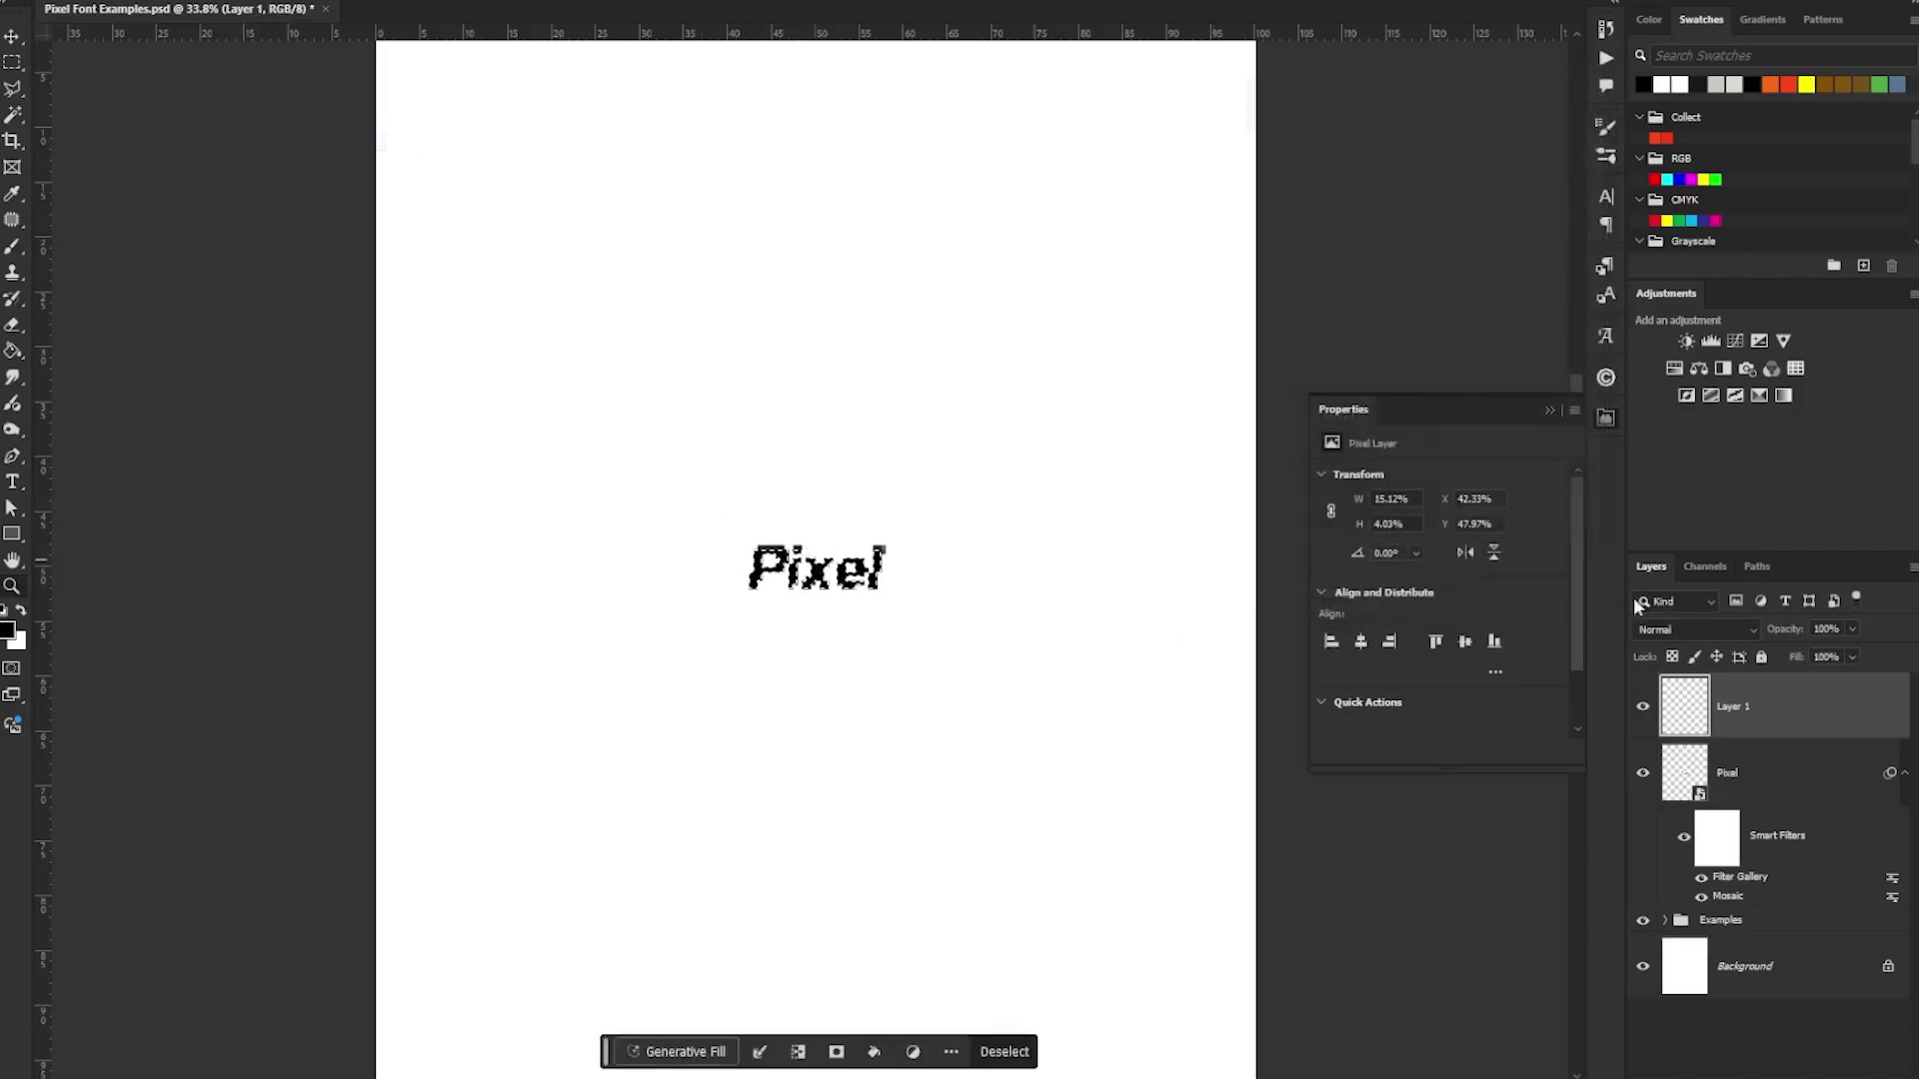
- Paint the selected lettering black on the new layer, deselect, and hide the original Pixel layer
{"action": "key", "text": "b"}
{"action": "left_click_drag", "start_coordinate": [716, 609], "coordinate": [826, 664]}
{"action": "key", "text": "ctrl+d"}
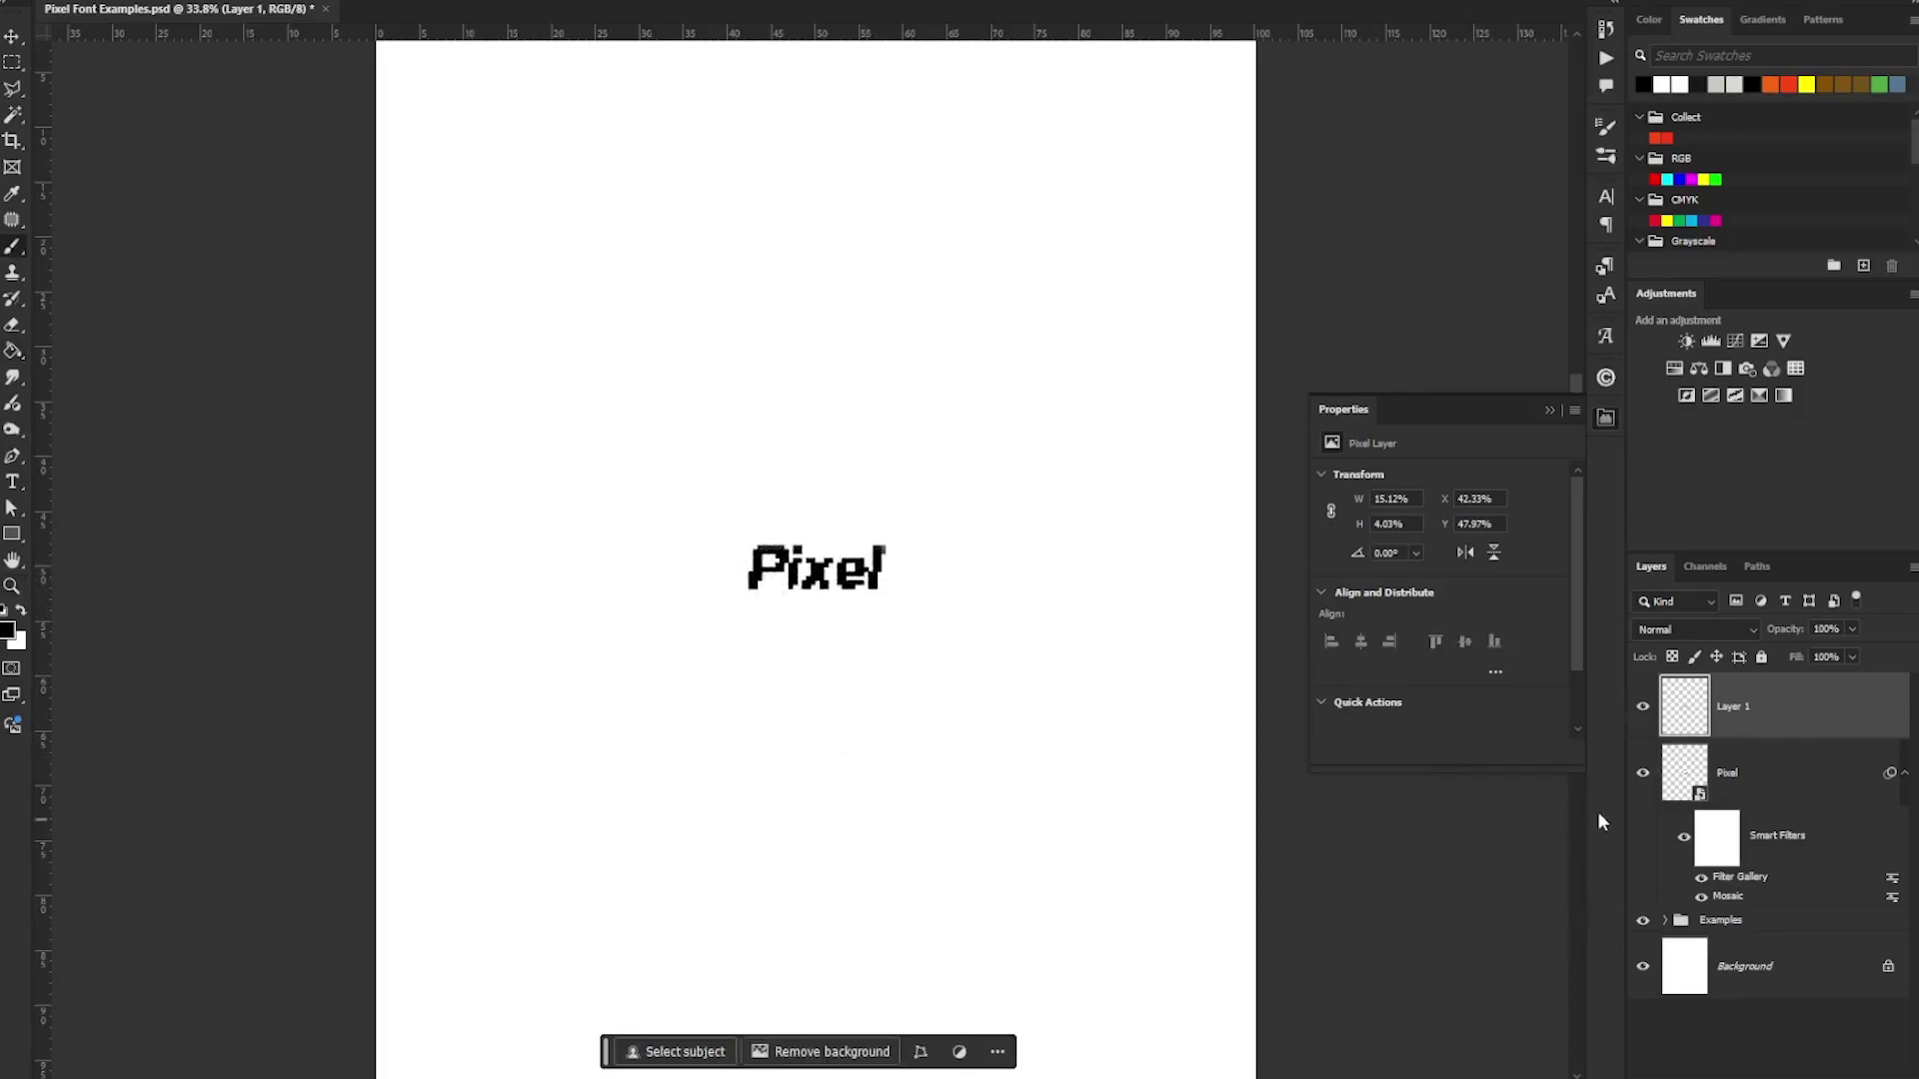
{"action": "left_click", "coordinate": [1642, 773]}
- Convert the painted lettering layer to a smart object and enlarge it to about 2488 px wide
{"action": "right_click", "coordinate": [1804, 715]}
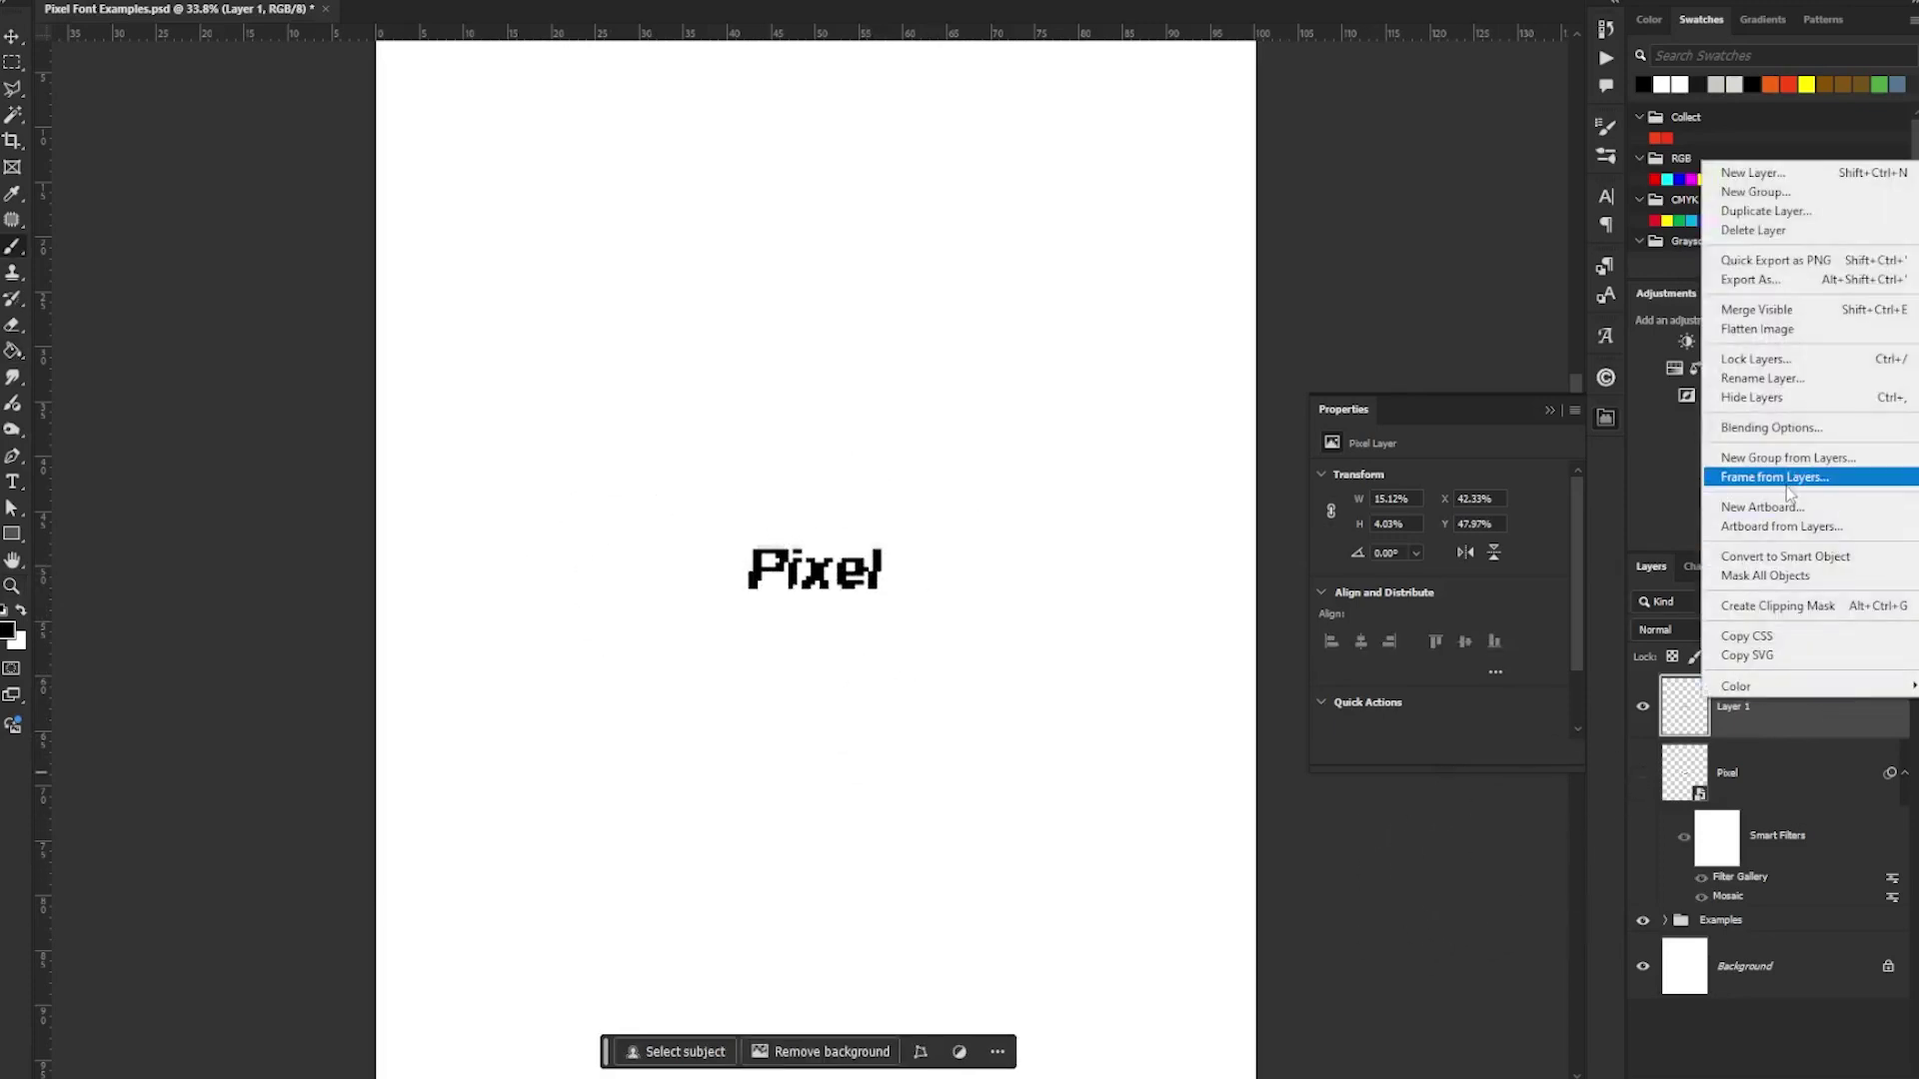
{"action": "left_click", "coordinate": [1842, 556]}
{"action": "scroll", "coordinate": [869, 630], "scroll_direction": "down", "scroll_amount": 3}
{"action": "key", "text": "ctrl+t"}
{"action": "left_click_drag", "start_coordinate": [864, 578], "coordinate": [1019, 740]}
{"action": "key", "text": "Return"}
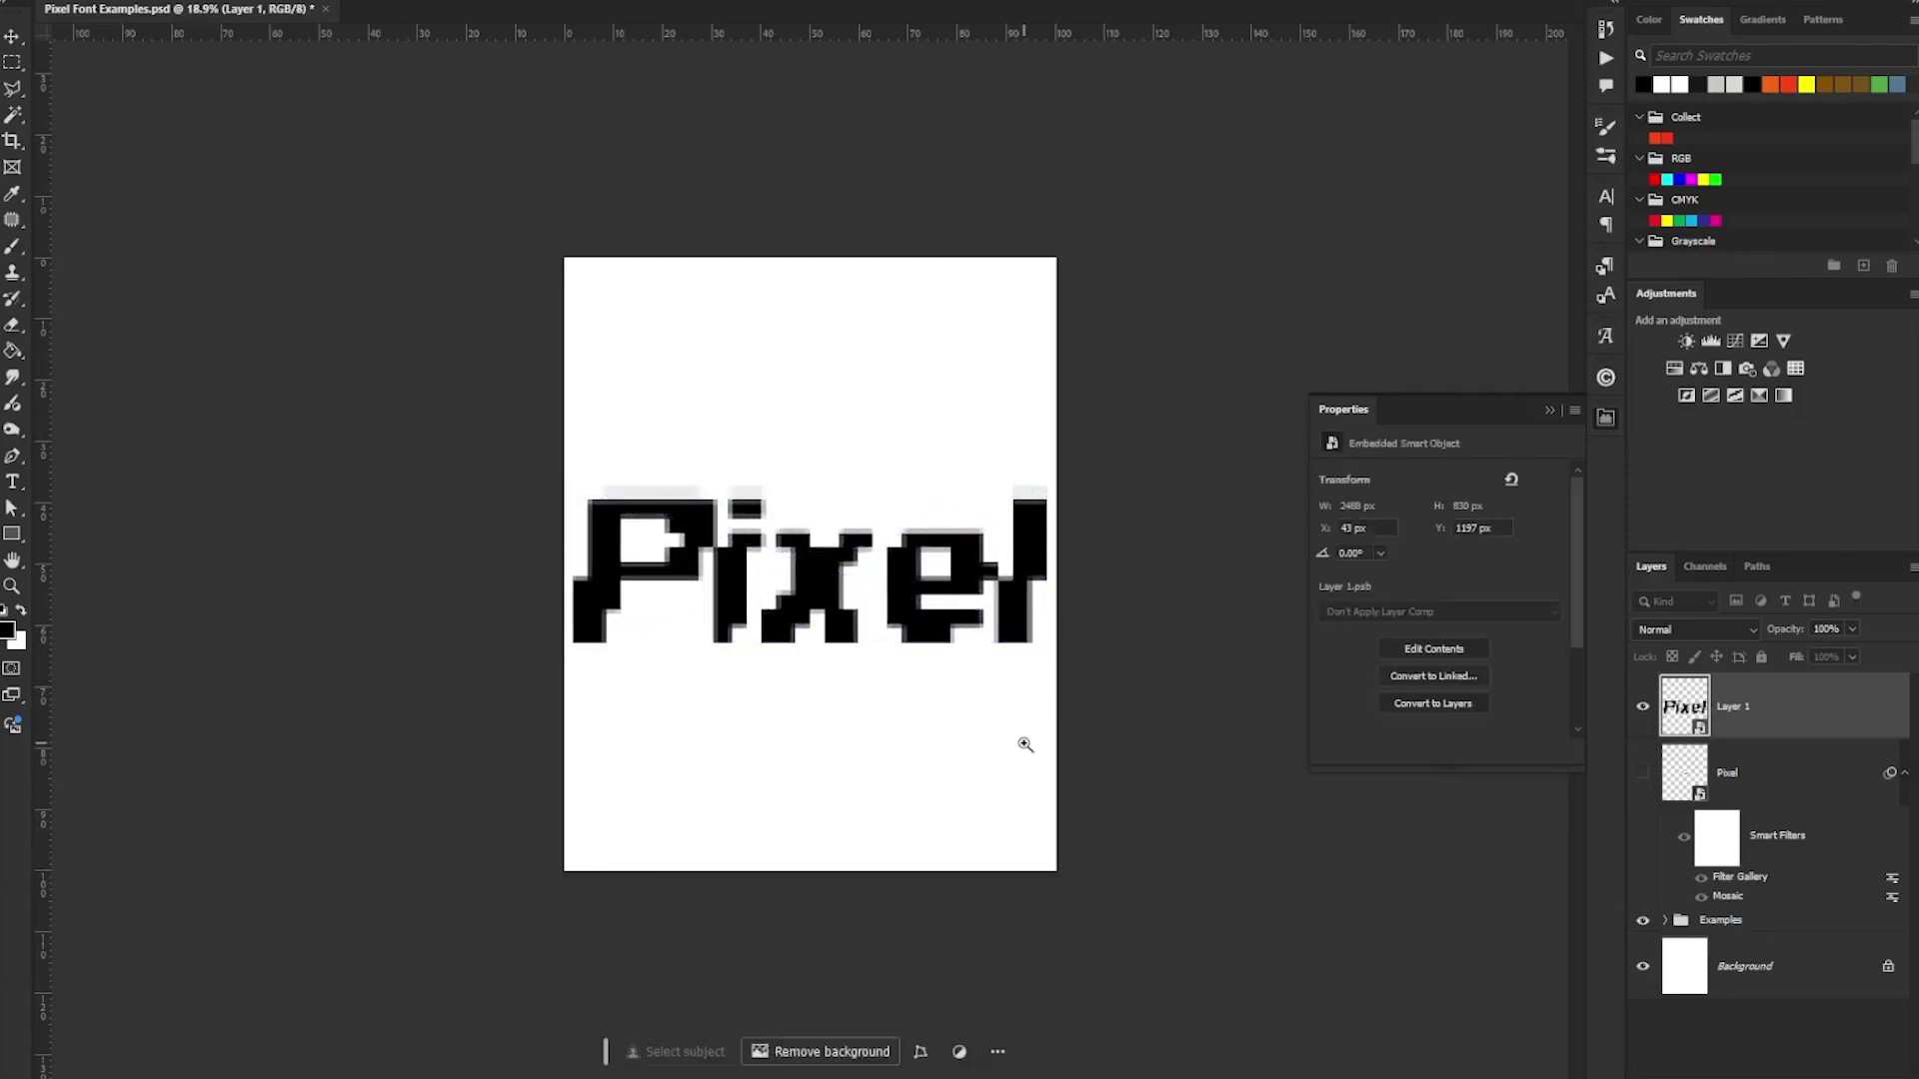
- Add a Threshold adjustment layer at level 128 over the enlarged lettering and examine the letter edges and corners up close
{"action": "scroll", "coordinate": [936, 534], "scroll_direction": "up", "scroll_amount": 3}
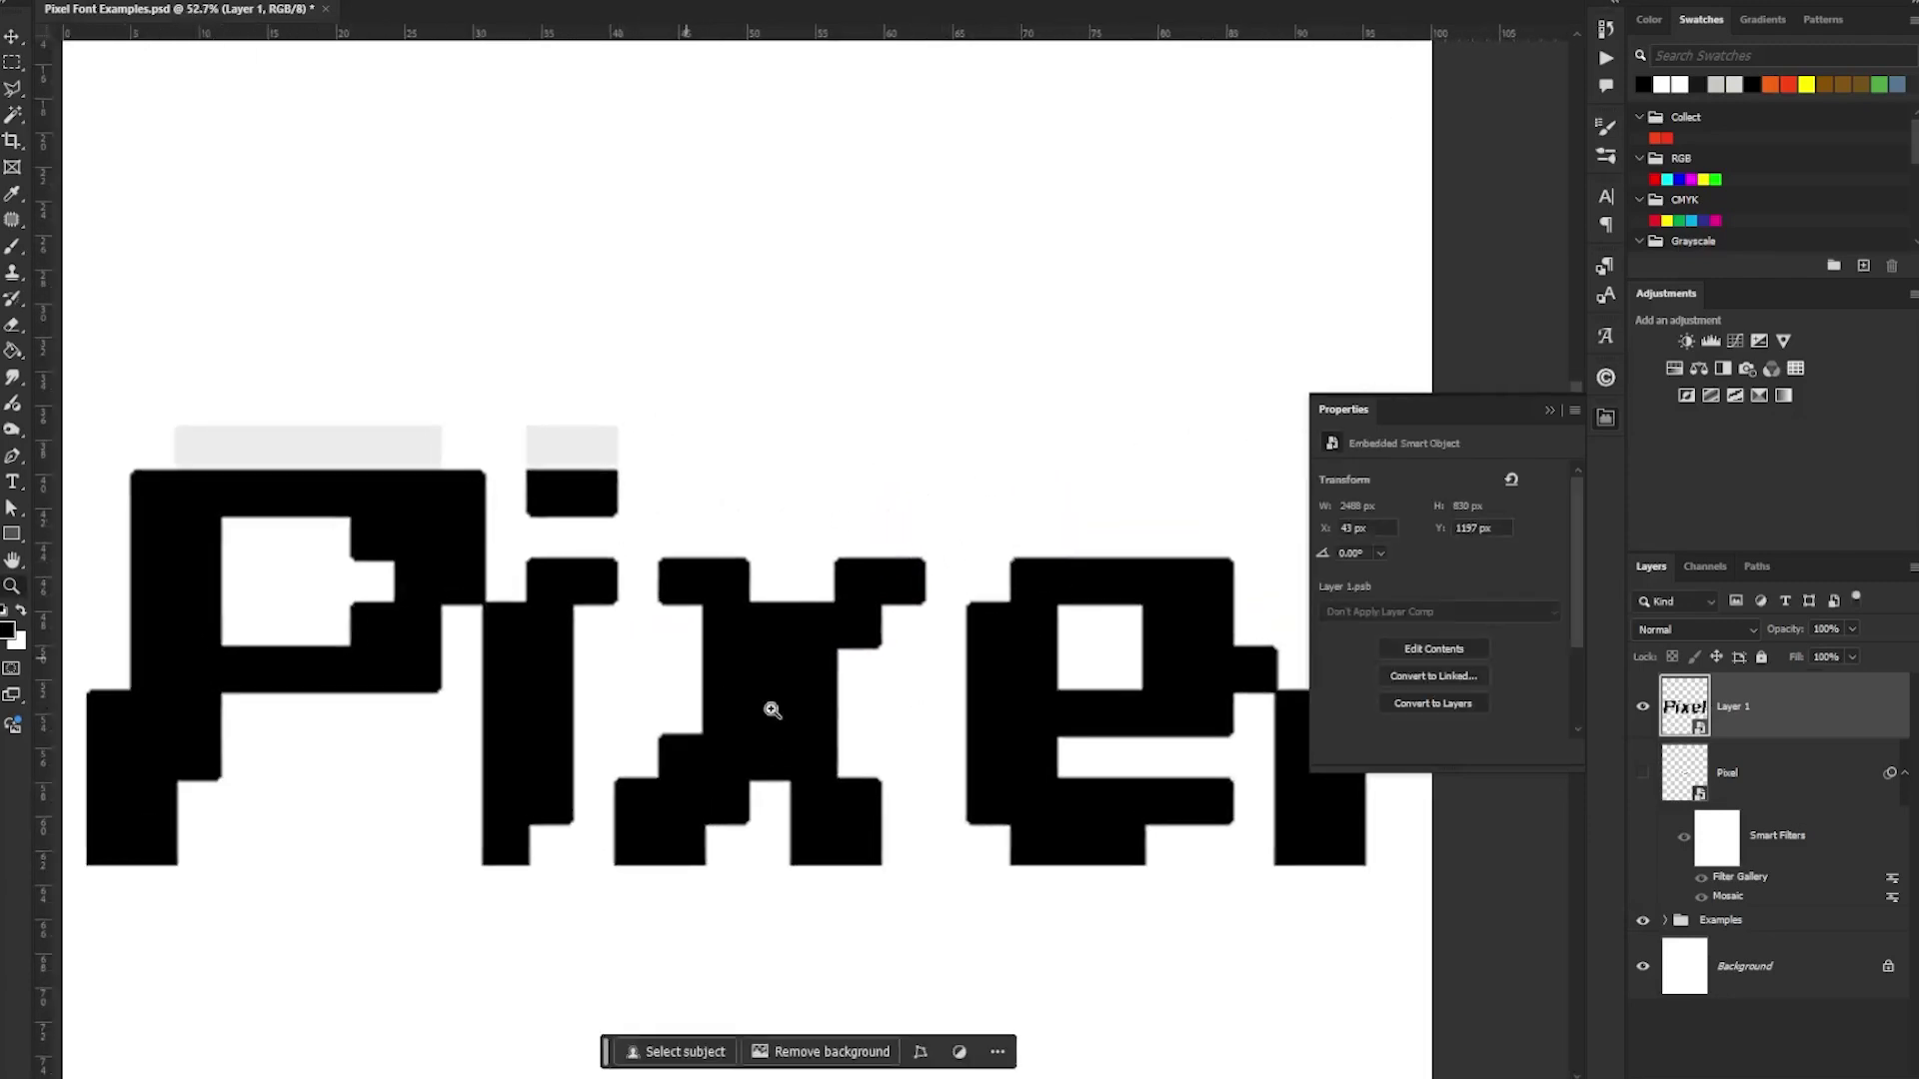
{"action": "scroll", "coordinate": [690, 720], "scroll_direction": "up", "scroll_amount": 3}
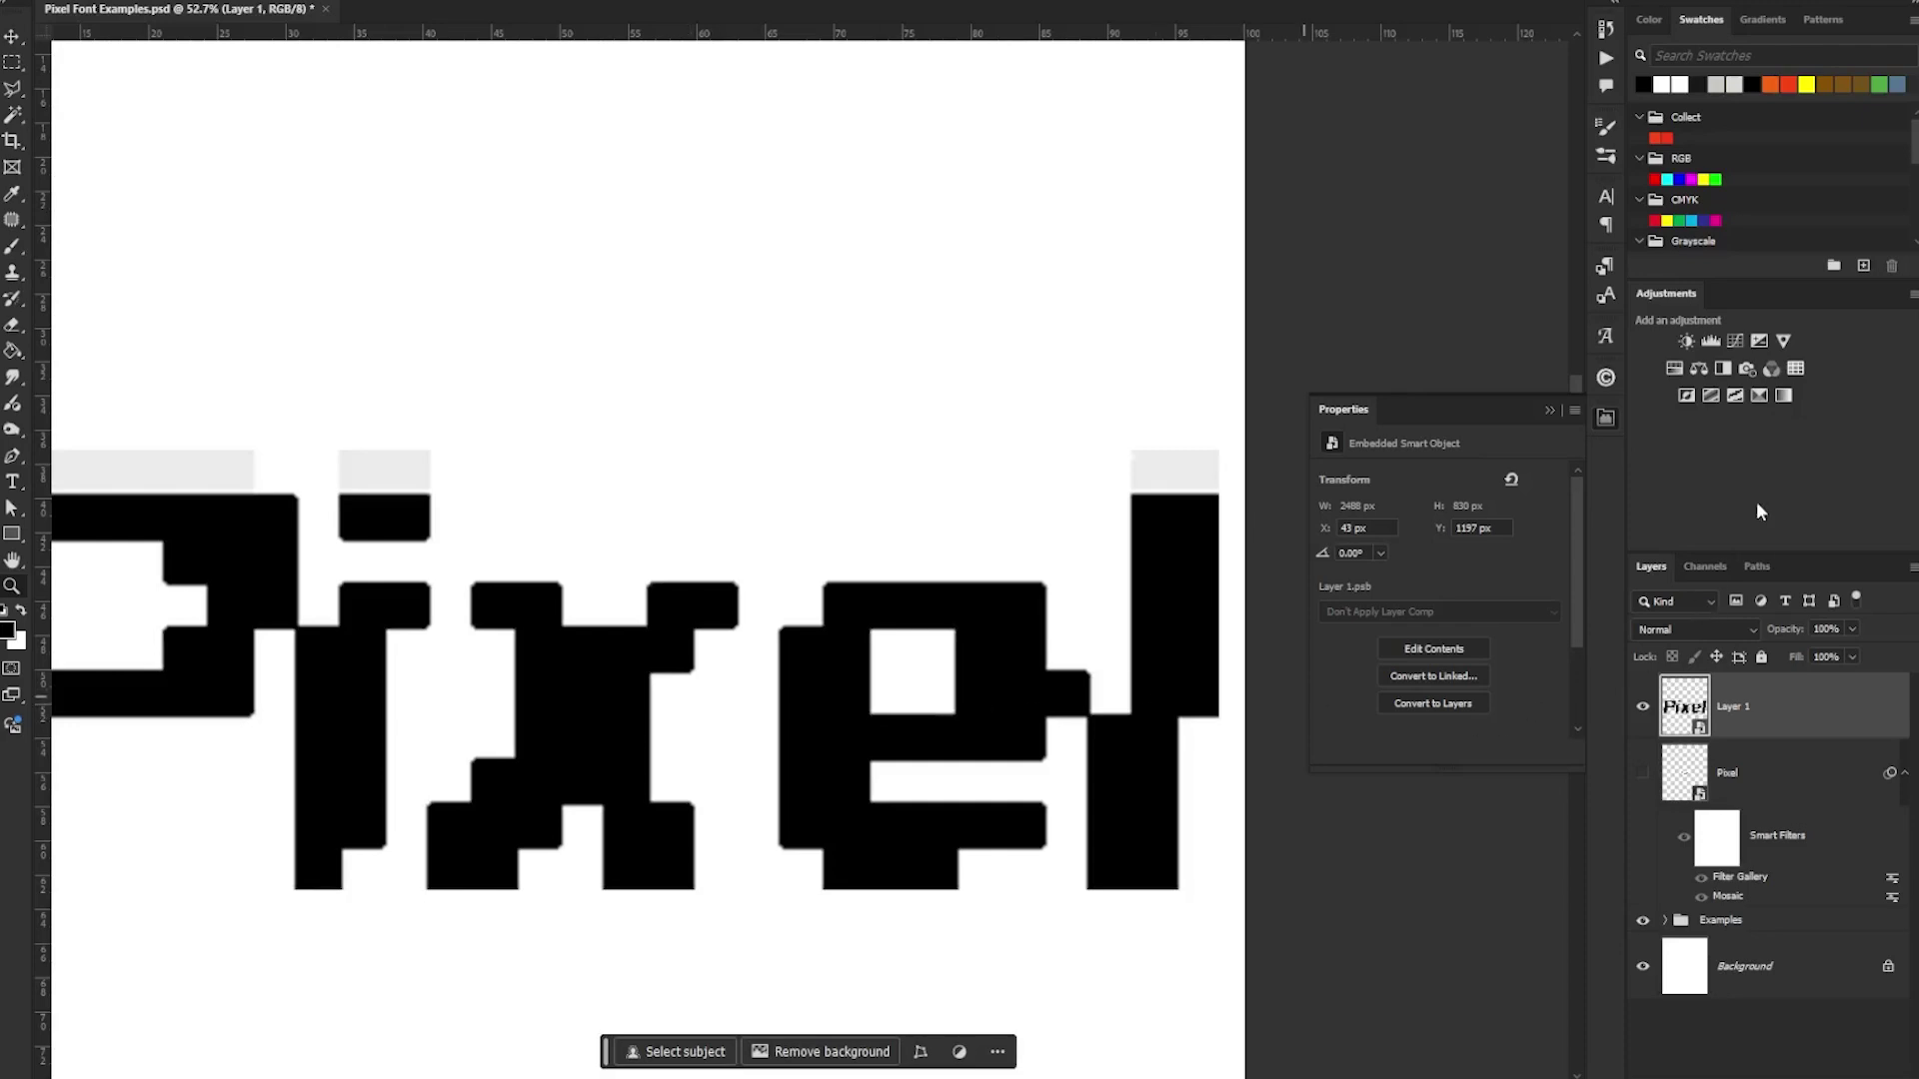
{"action": "left_click", "coordinate": [1742, 399]}
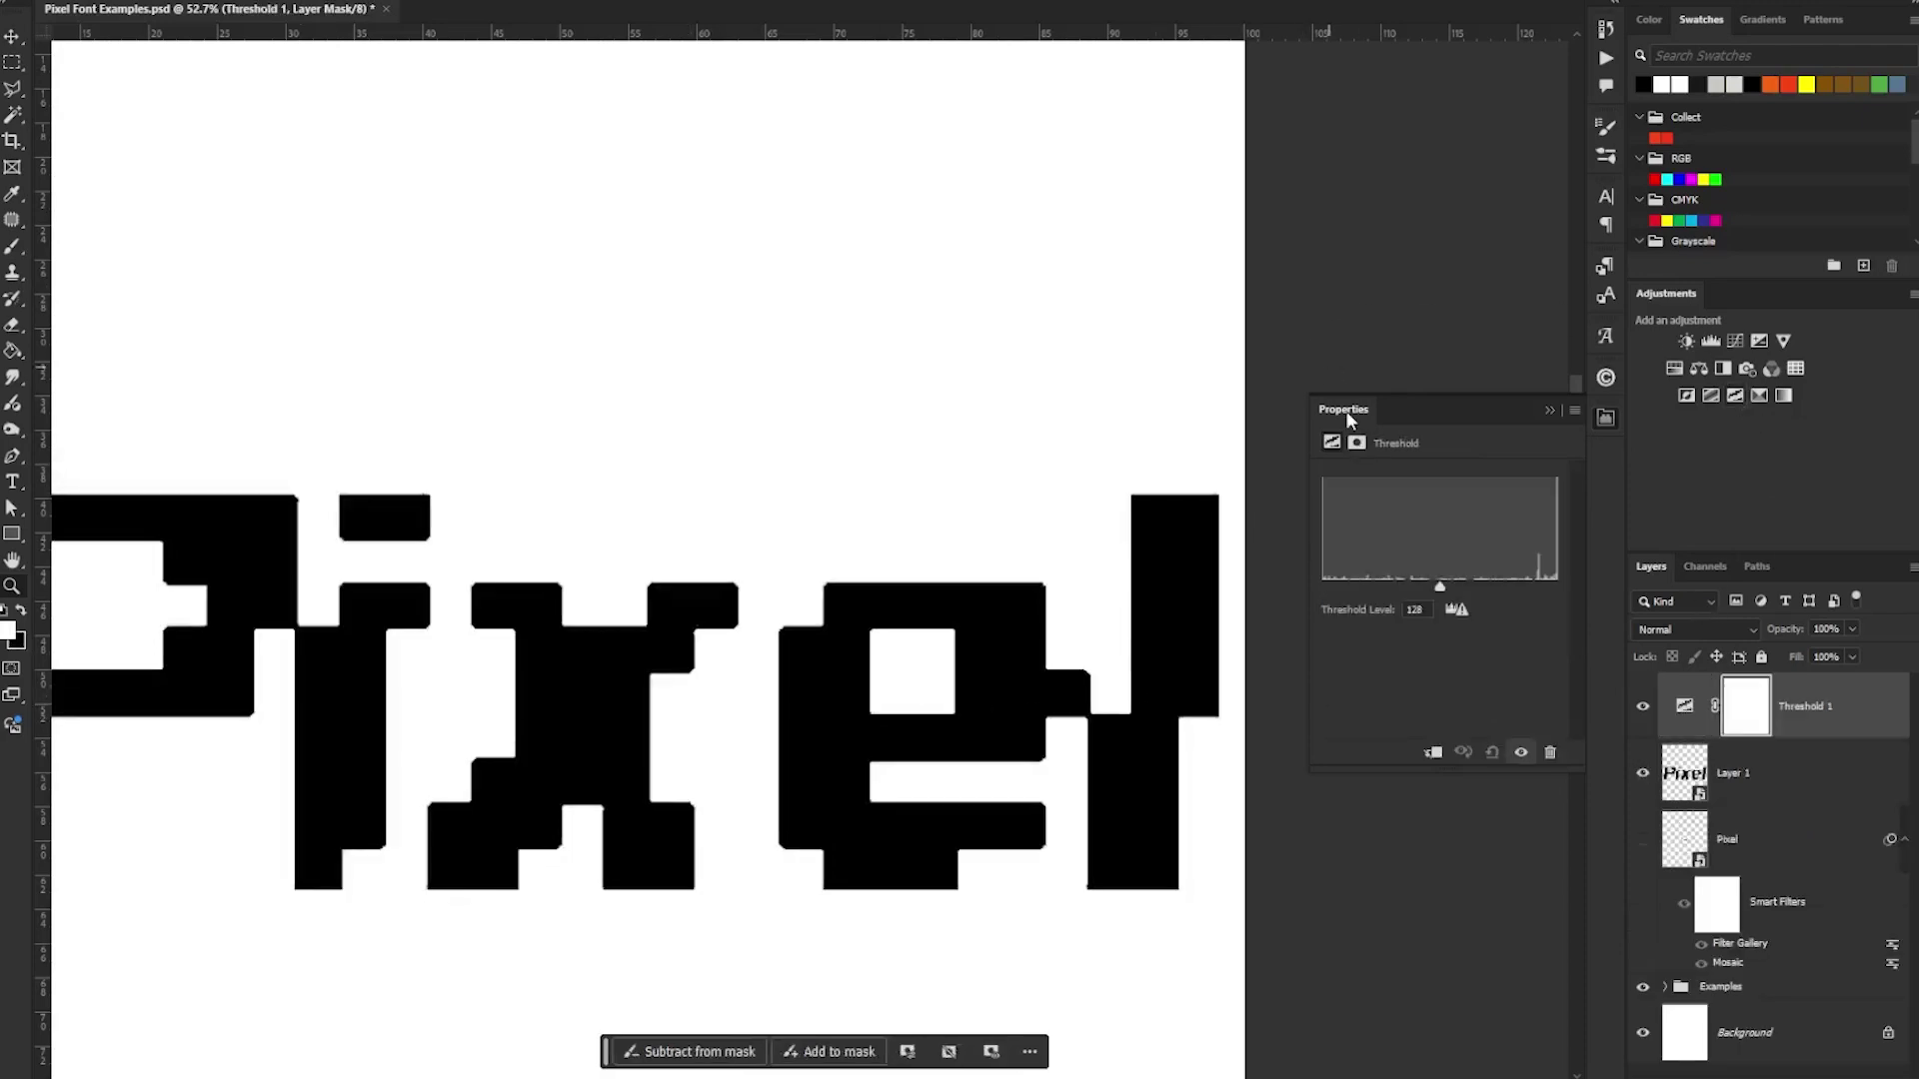
{"action": "left_click_drag", "start_coordinate": [875, 594], "coordinate": [1066, 556]}
{"action": "left_click_drag", "start_coordinate": [879, 573], "coordinate": [565, 561]}
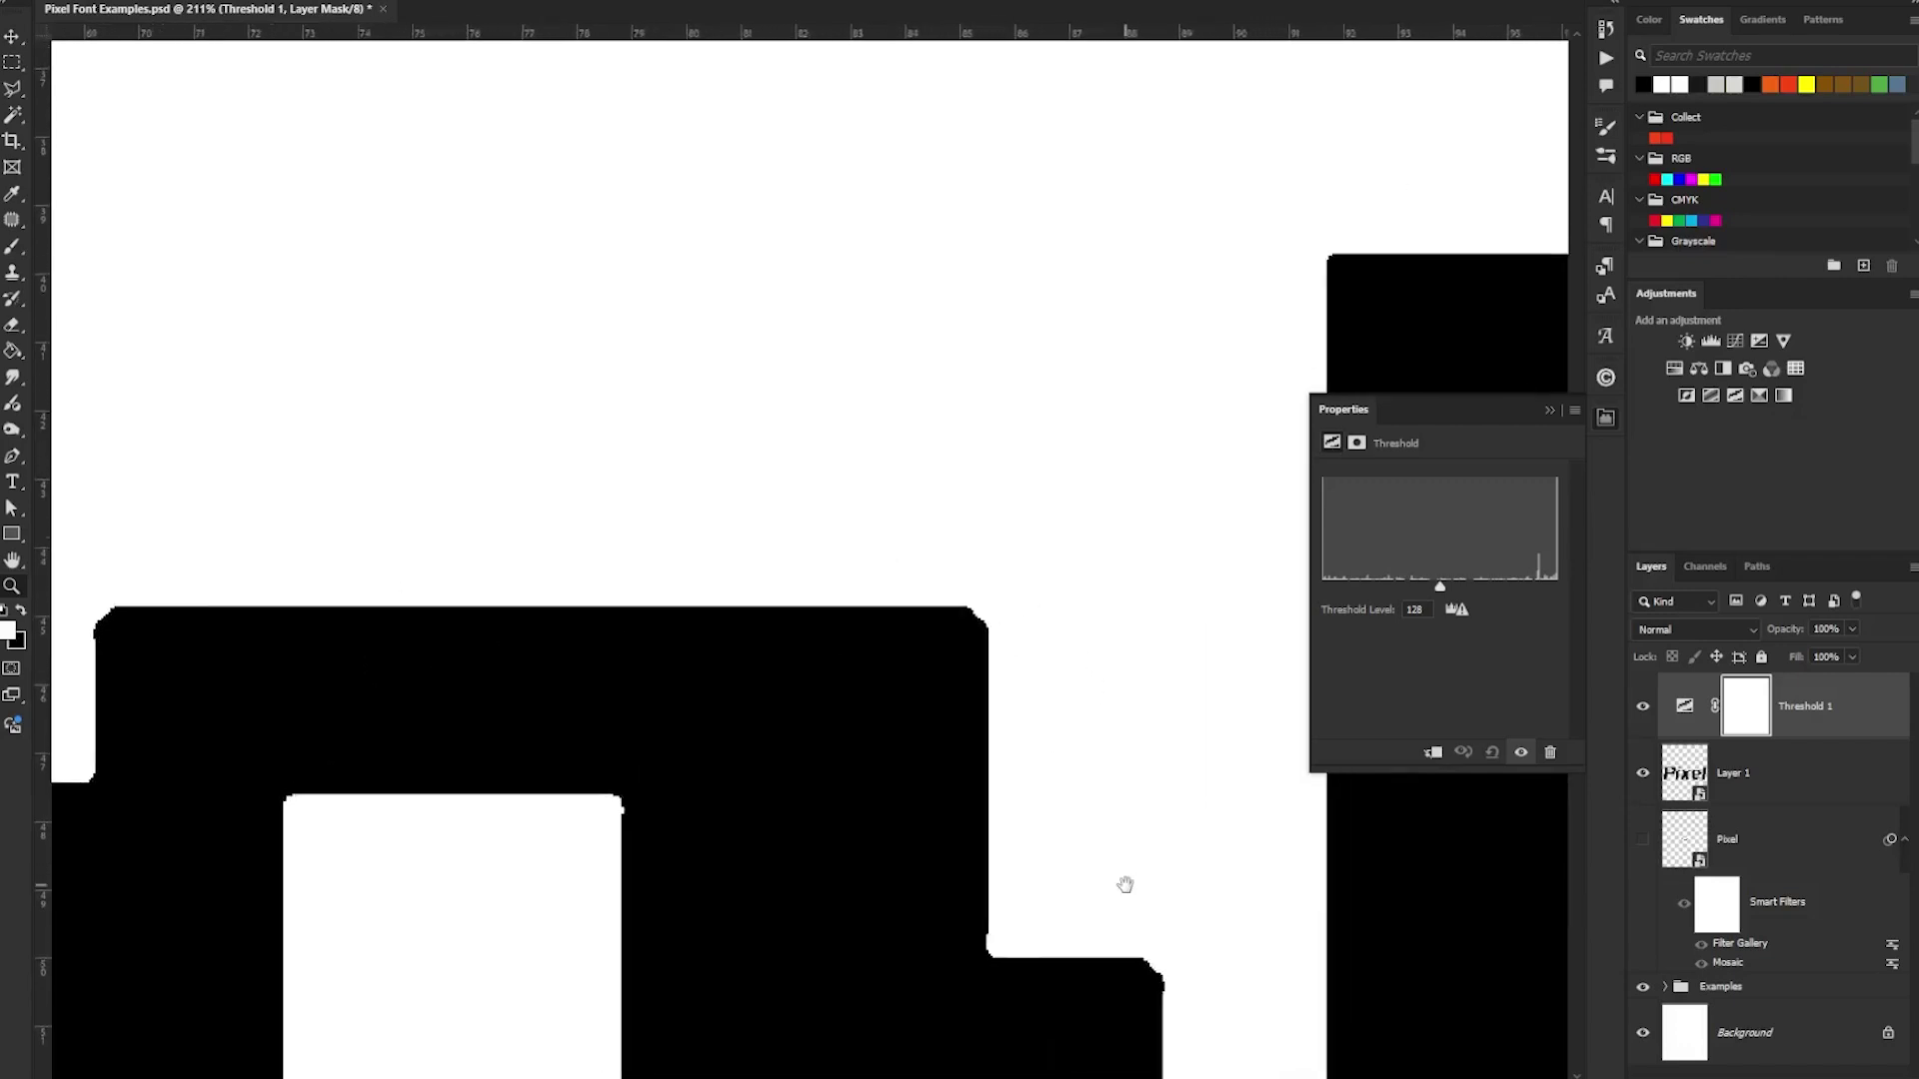
{"action": "left_click_drag", "start_coordinate": [1122, 883], "coordinate": [1100, 728]}
{"action": "left_click_drag", "start_coordinate": [1140, 835], "coordinate": [879, 656]}
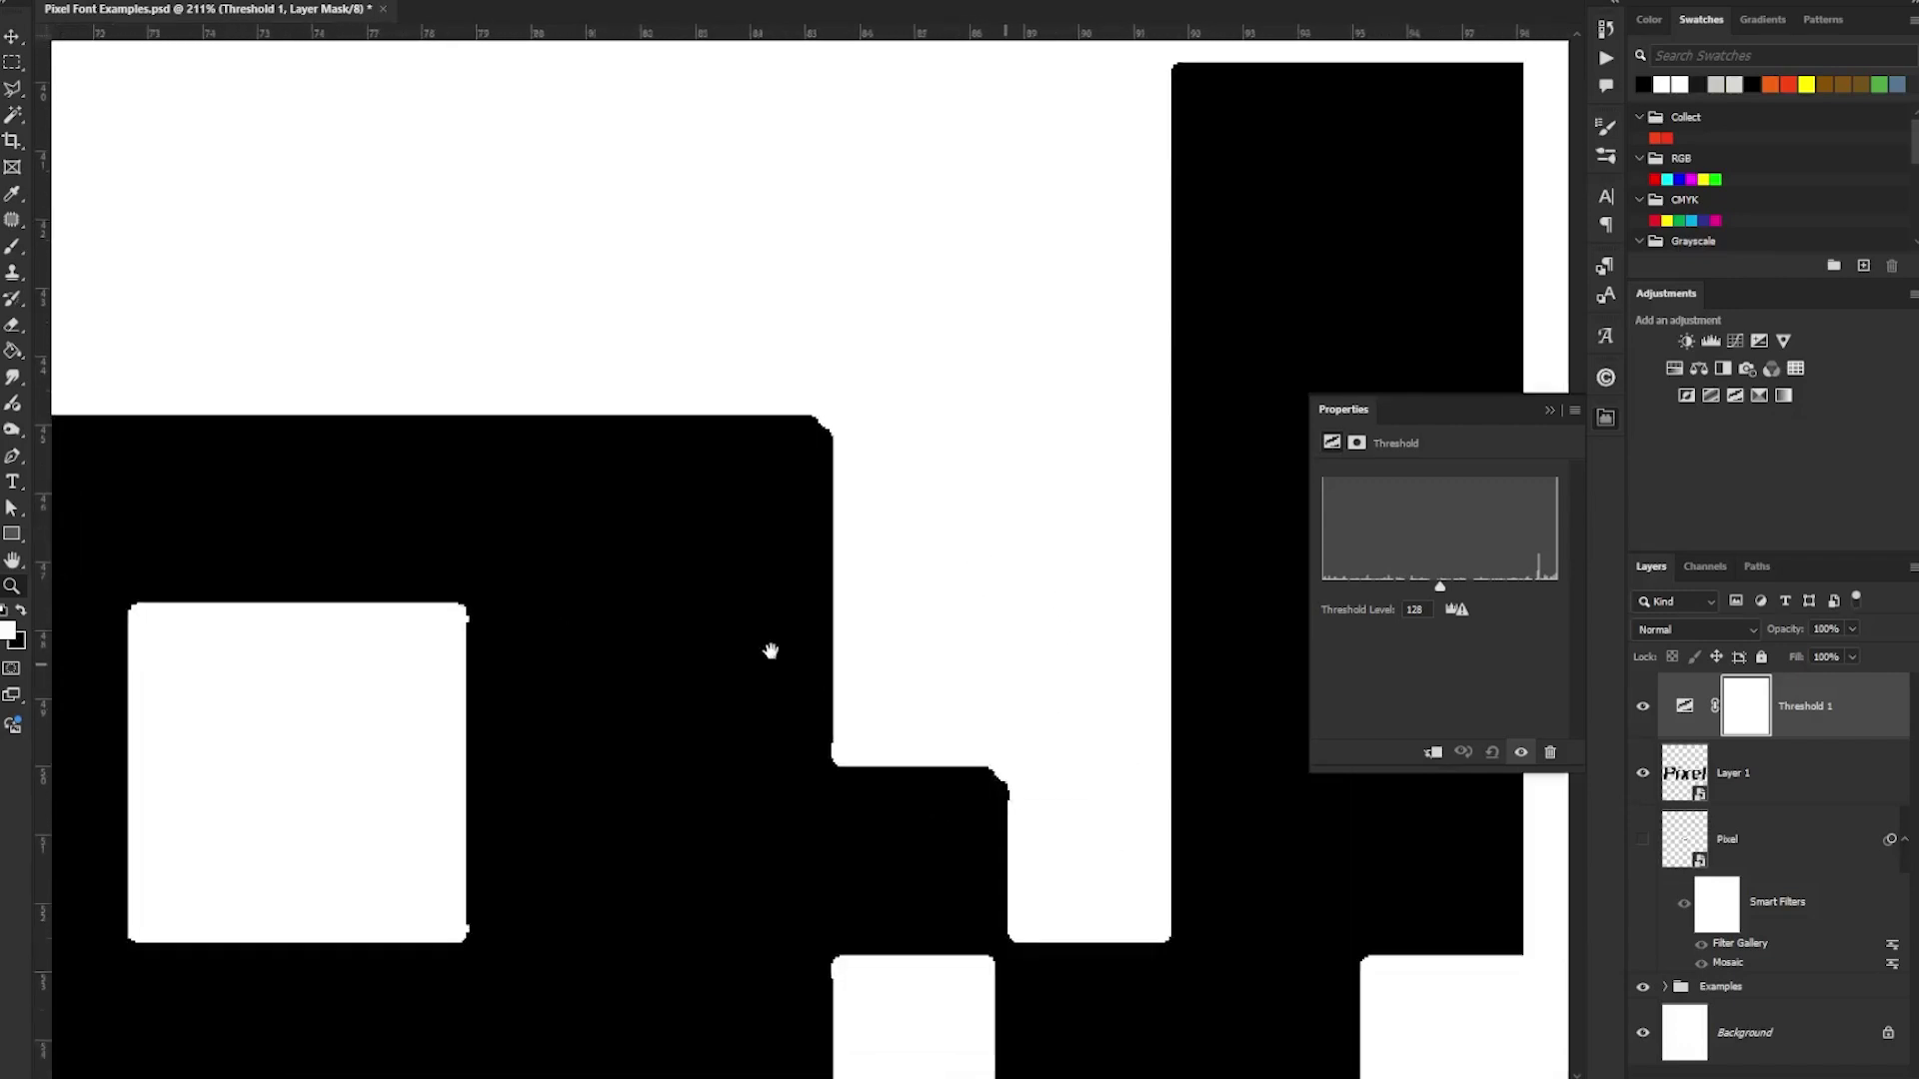
{"action": "left_click_drag", "start_coordinate": [935, 527], "coordinate": [866, 604]}
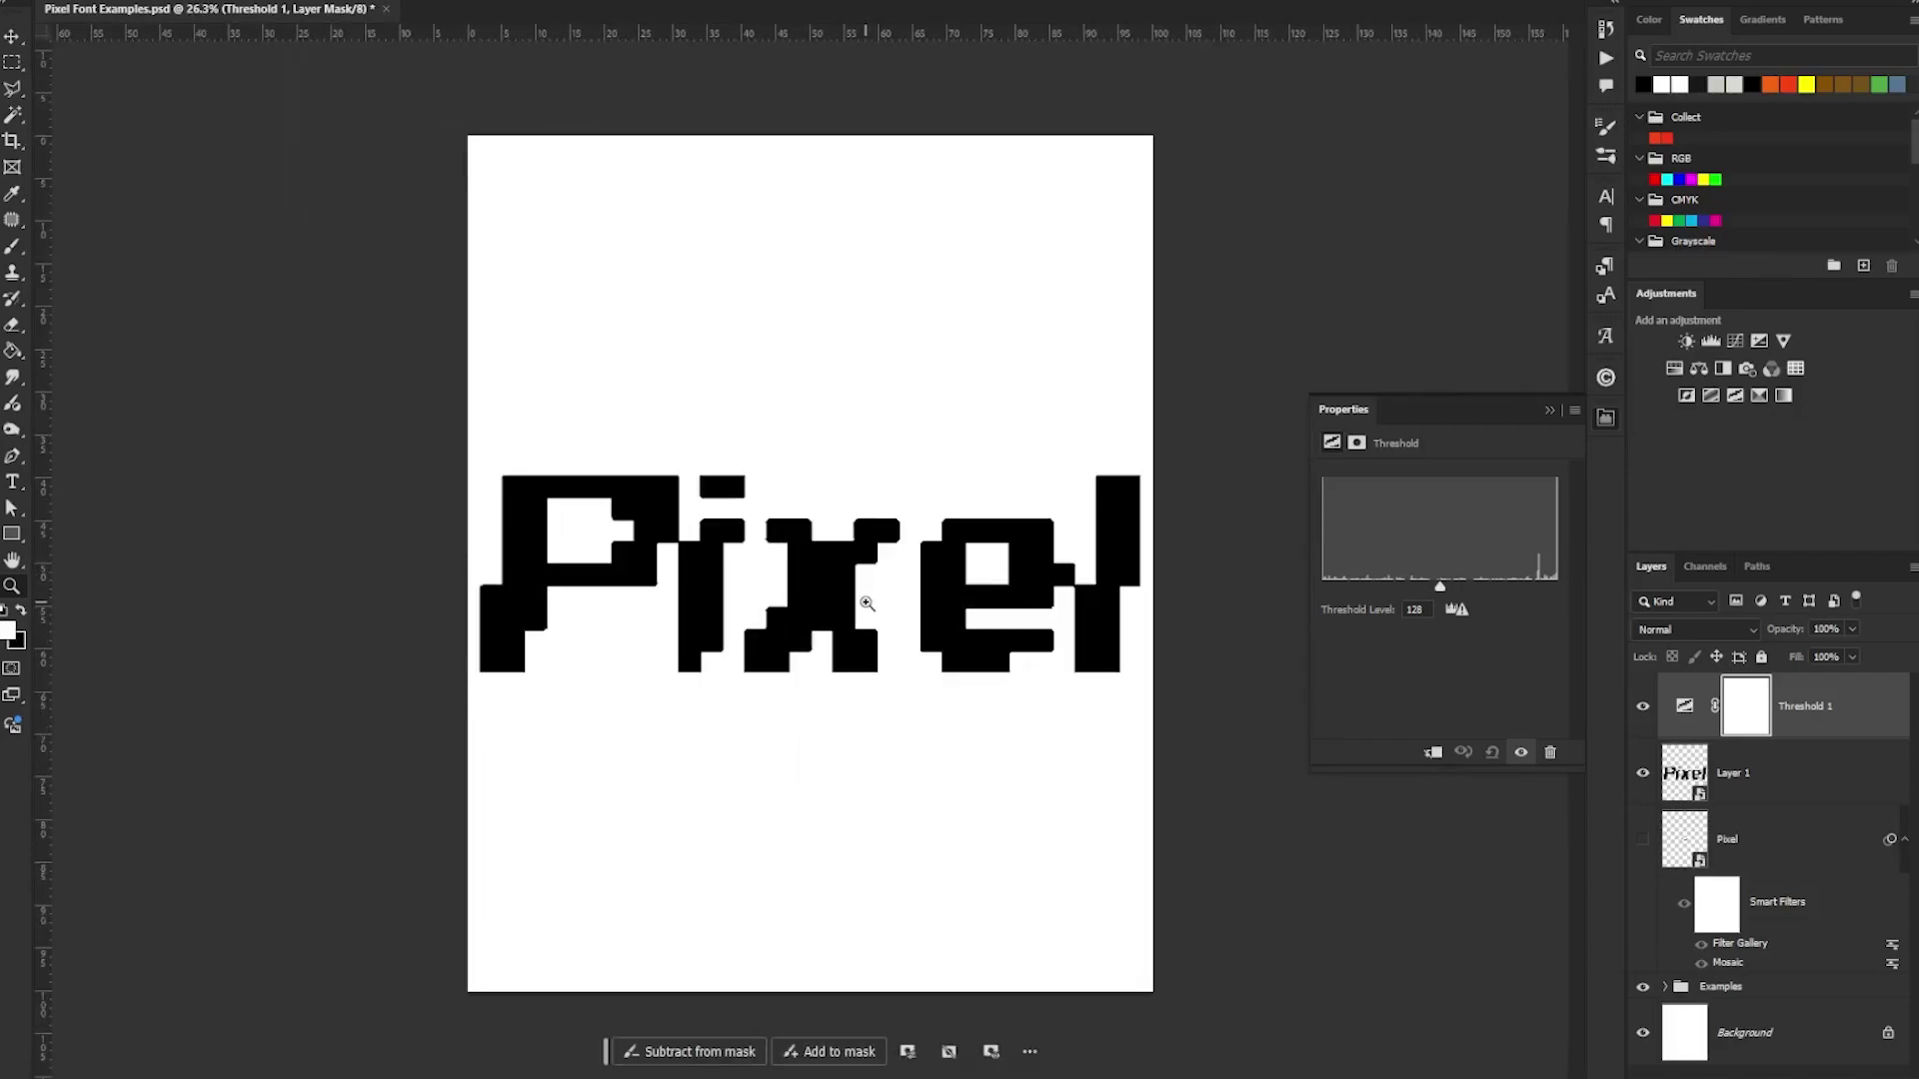
- Undo the Threshold layer and the enlarged painted copy, back to the small filtered Pixel smart object
{"action": "key", "text": "ctrl+z"}
{"action": "key", "text": "ctrl+z"}
{"action": "key", "text": "ctrl+z"}
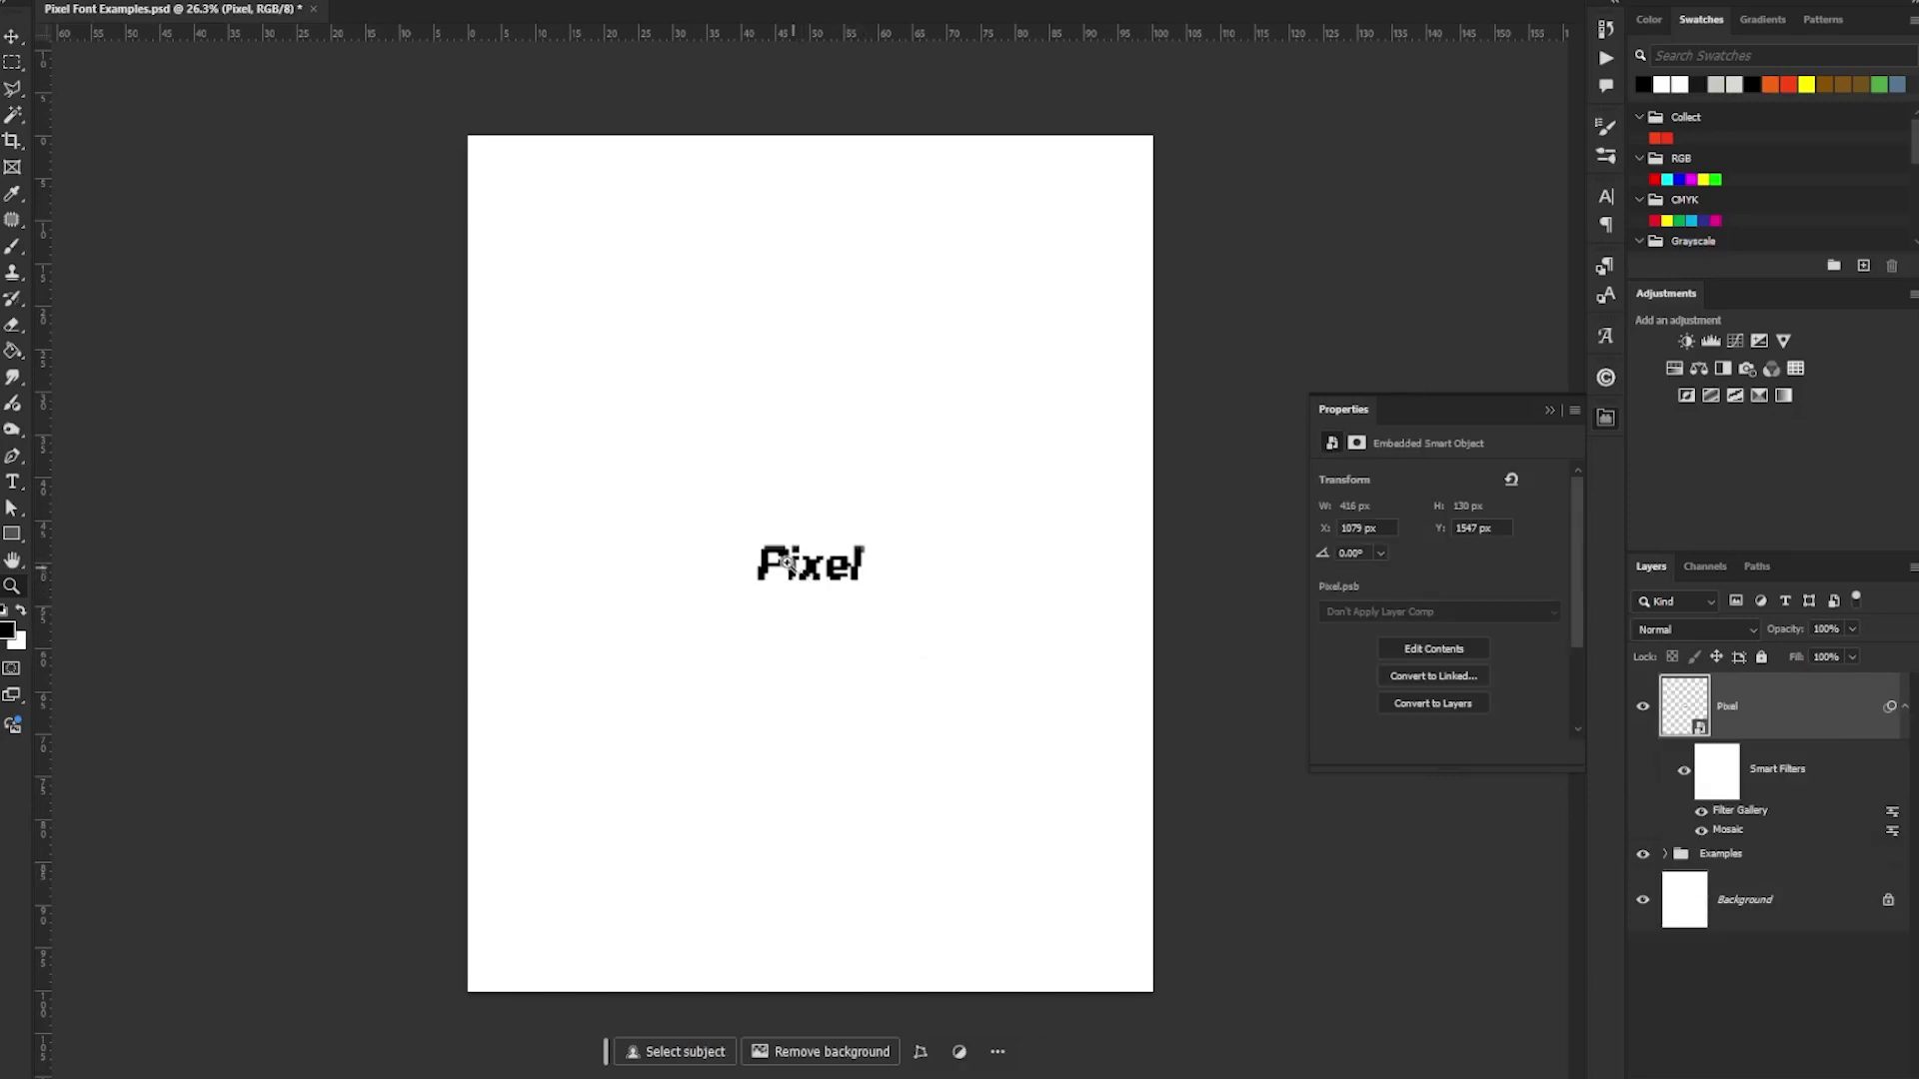
- Draw a rectangle of about 28 × 51 px over the bottom-left block of the P and fill it with orange
{"action": "left_click_drag", "start_coordinate": [764, 558], "coordinate": [924, 590]}
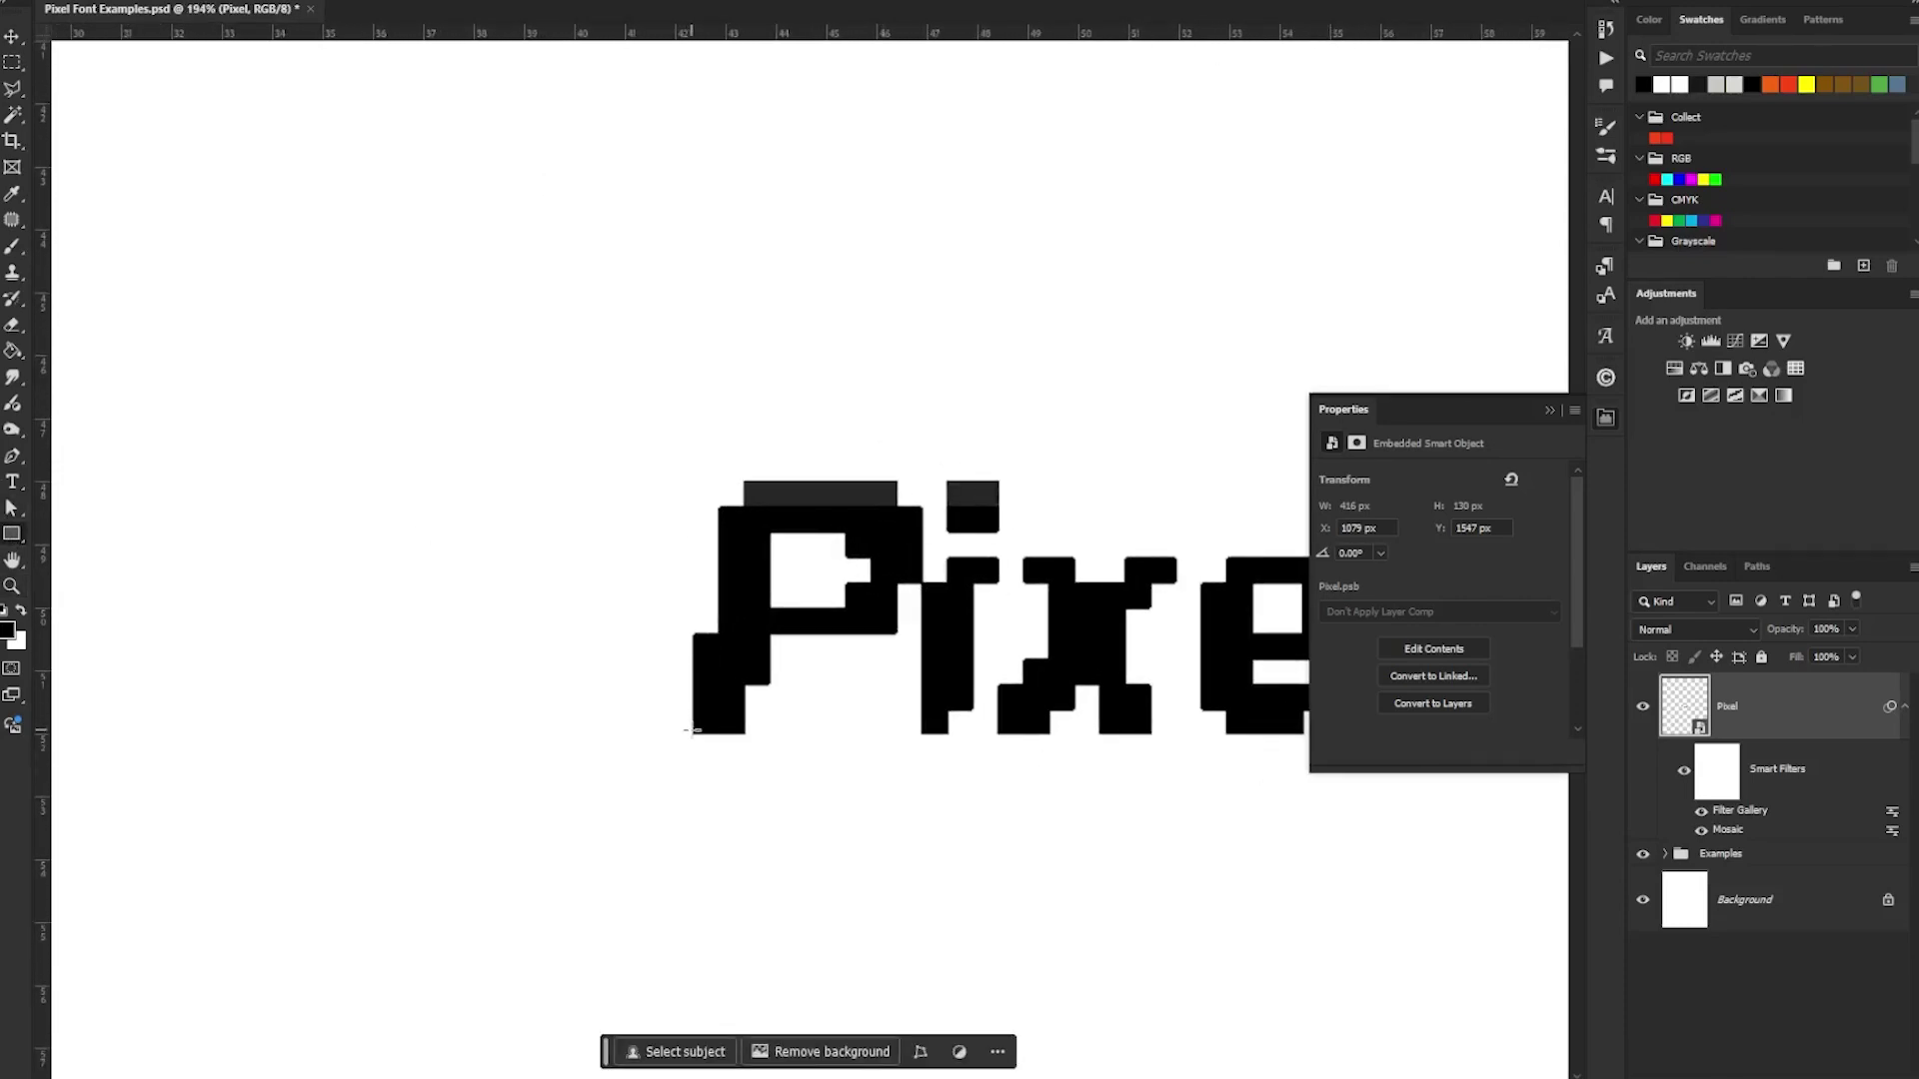
{"action": "left_click_drag", "start_coordinate": [692, 735], "coordinate": [744, 636]}
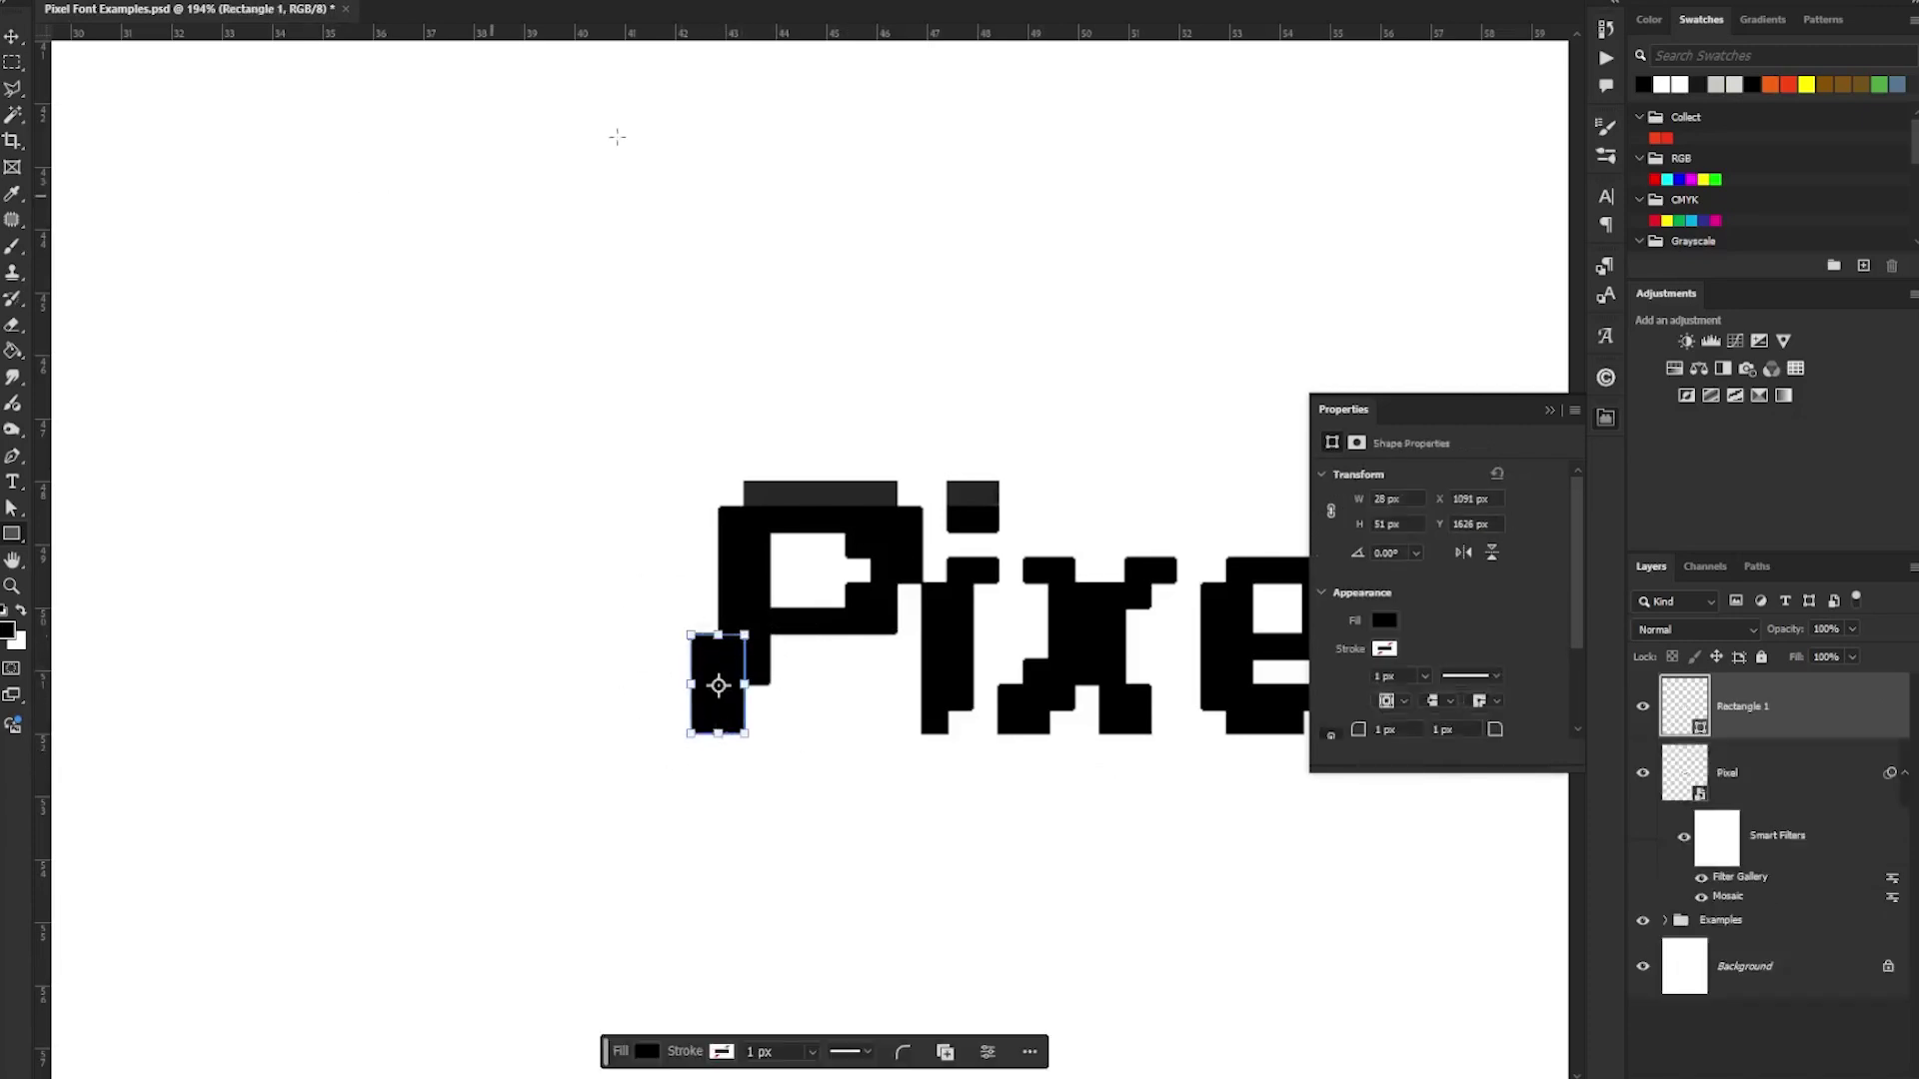
{"action": "left_click", "coordinate": [1771, 84]}
- Stretch the orange rectangle's upper edge to a height of about 53 px to cover the P's bottom-left block
{"action": "key", "text": "z"}
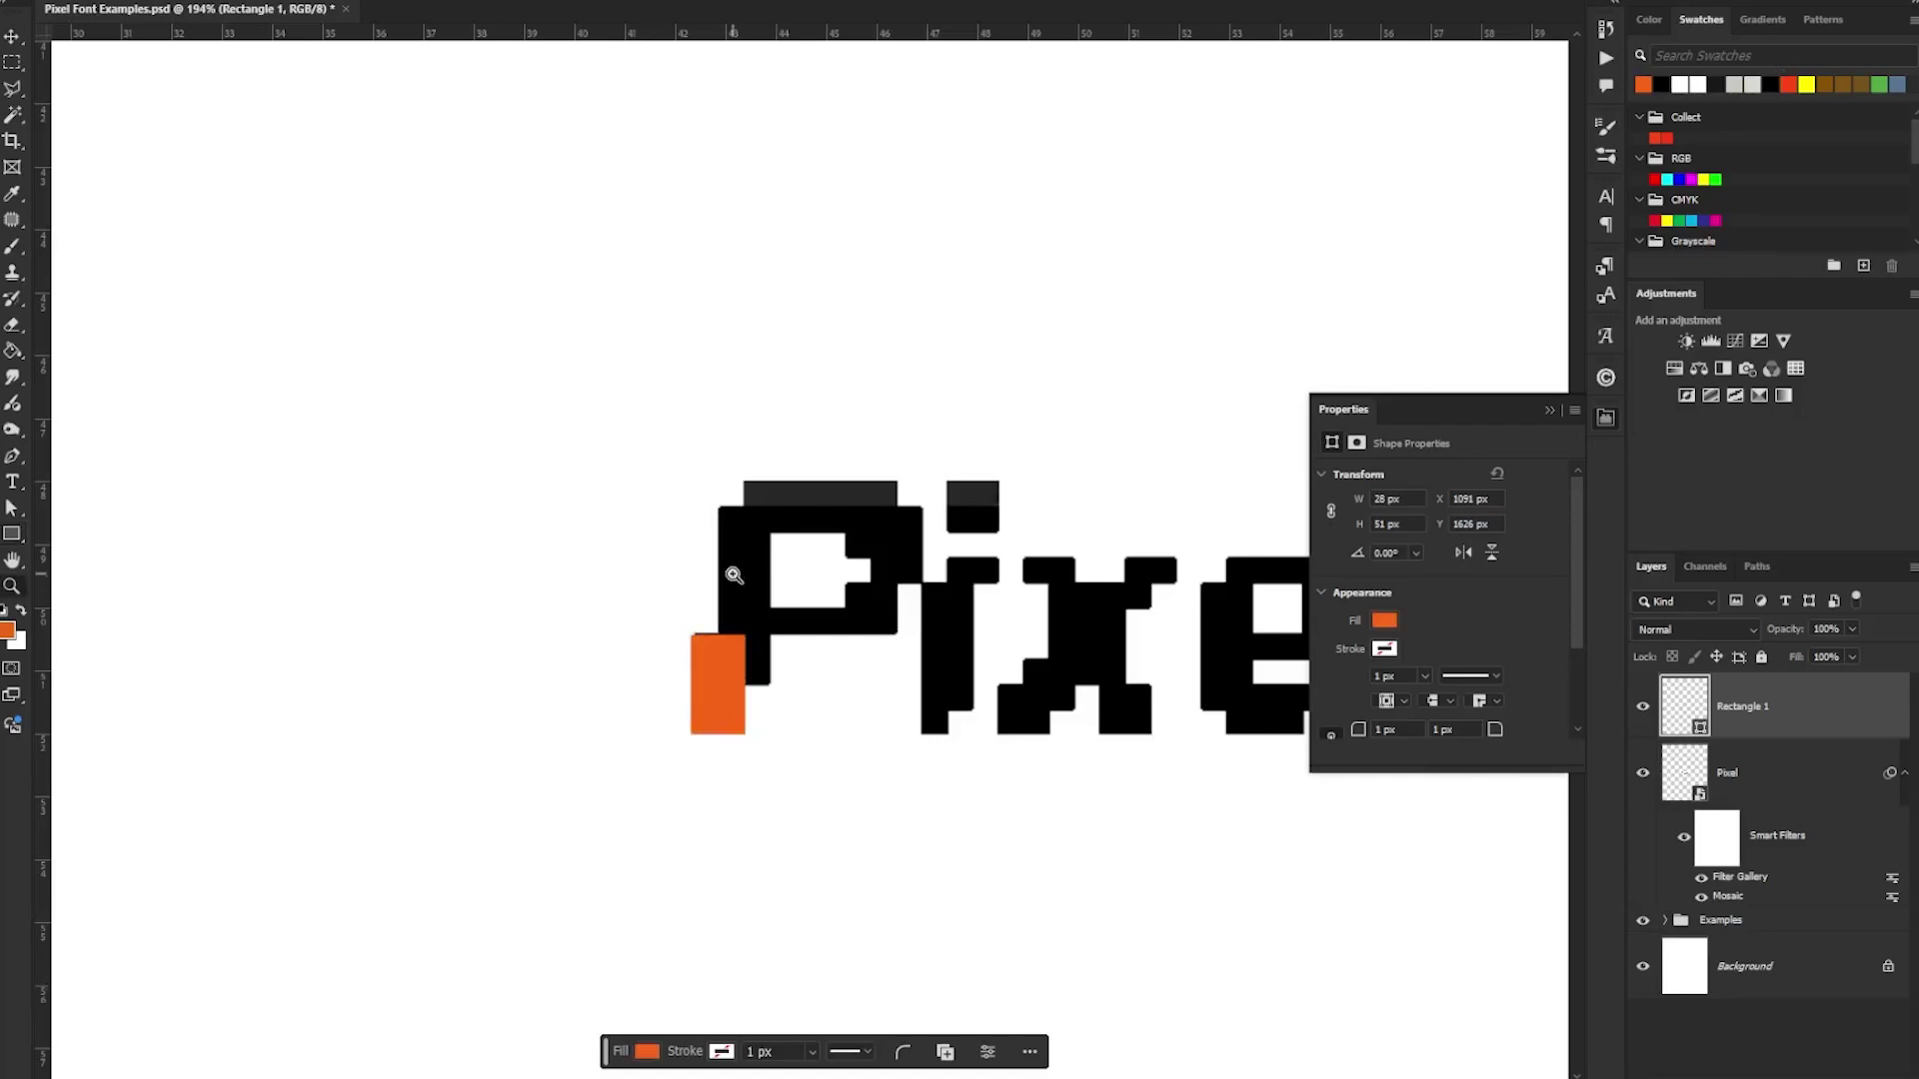
{"action": "left_click_drag", "start_coordinate": [730, 602], "coordinate": [830, 650]}
{"action": "key", "text": "ctrl+t"}
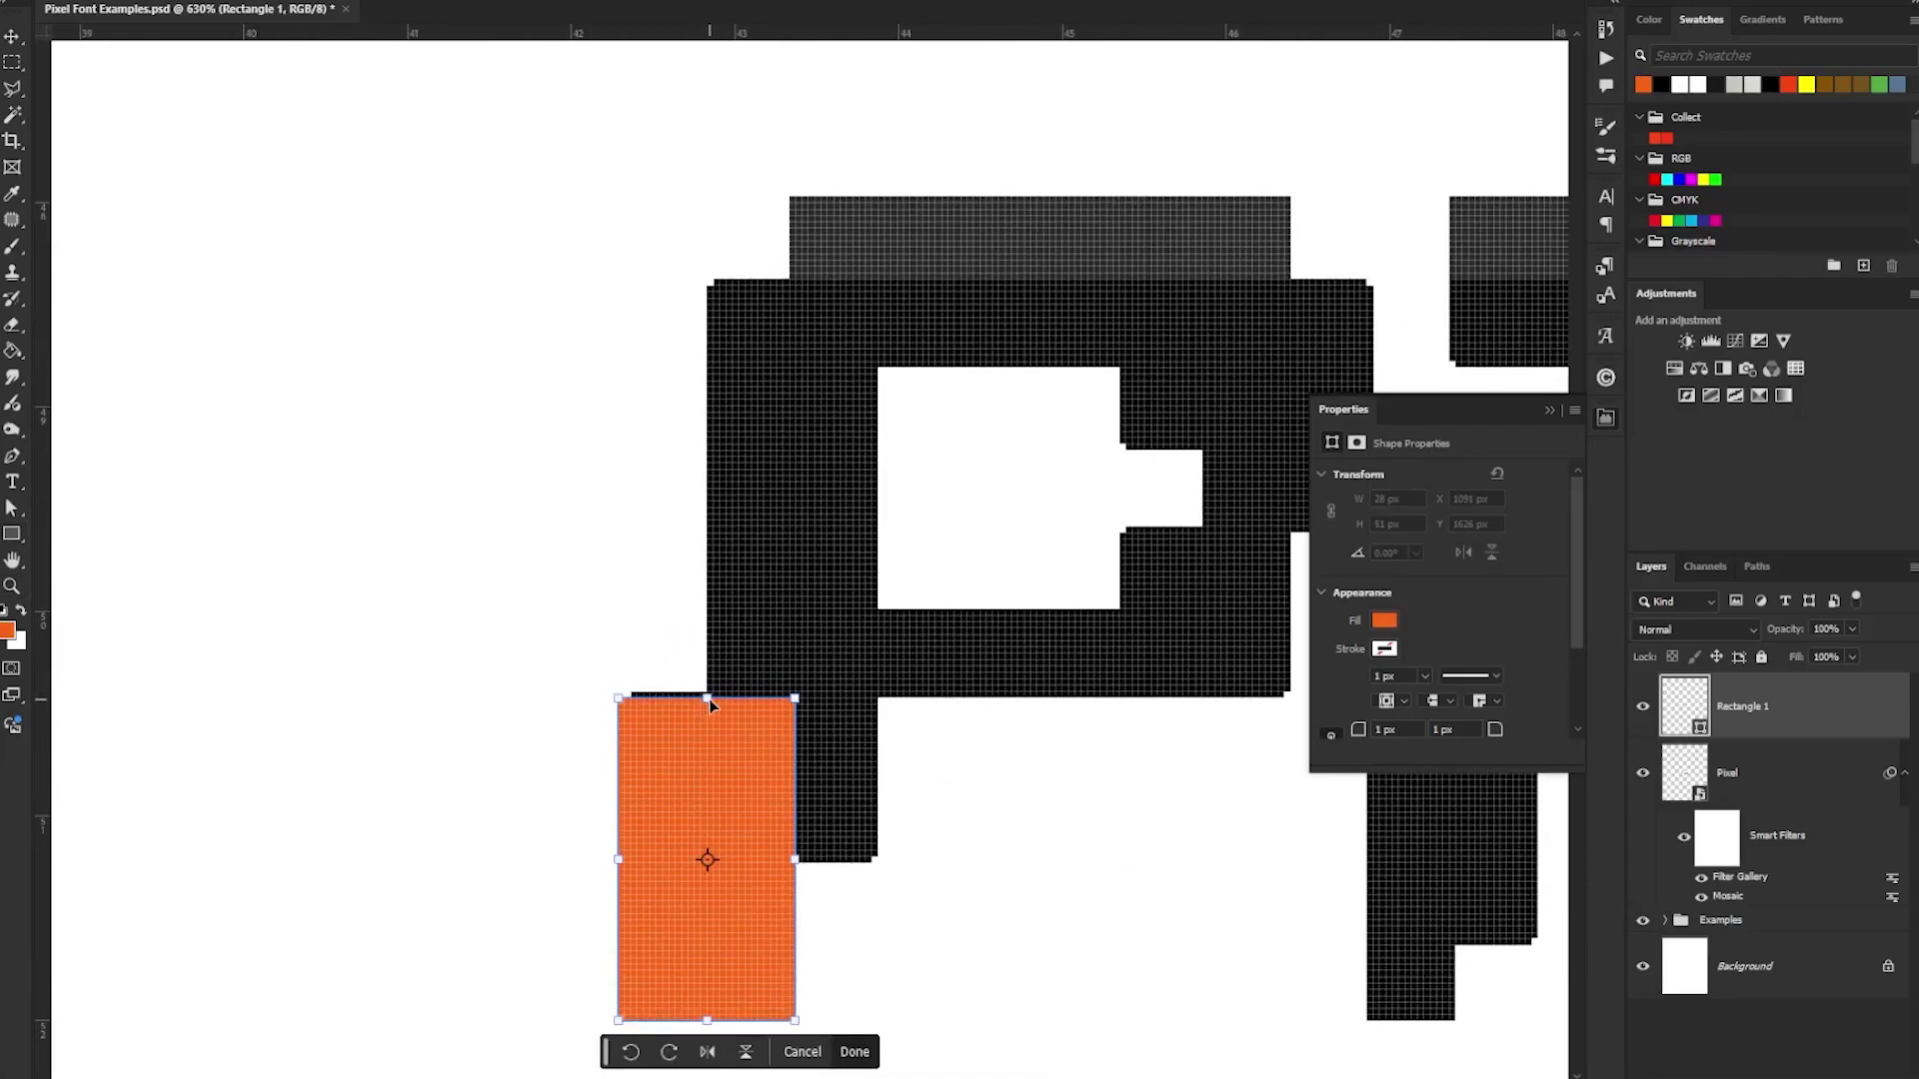
{"action": "left_click_drag", "start_coordinate": [707, 694], "coordinate": [712, 683]}
{"action": "key", "text": "Return"}
- Duplicate the orange rectangle and place the copy one step up and to the right, over the P's stem
{"action": "key", "text": "ctrl+j"}
{"action": "mouse_move", "coordinate": [750, 851]}
{"action": "left_mouse_down"}
{"action": "mouse_move", "coordinate": [835, 648]}
{"action": "mouse_move", "coordinate": [825, 692]}
{"action": "left_mouse_up"}
{"action": "key", "text": "z"}
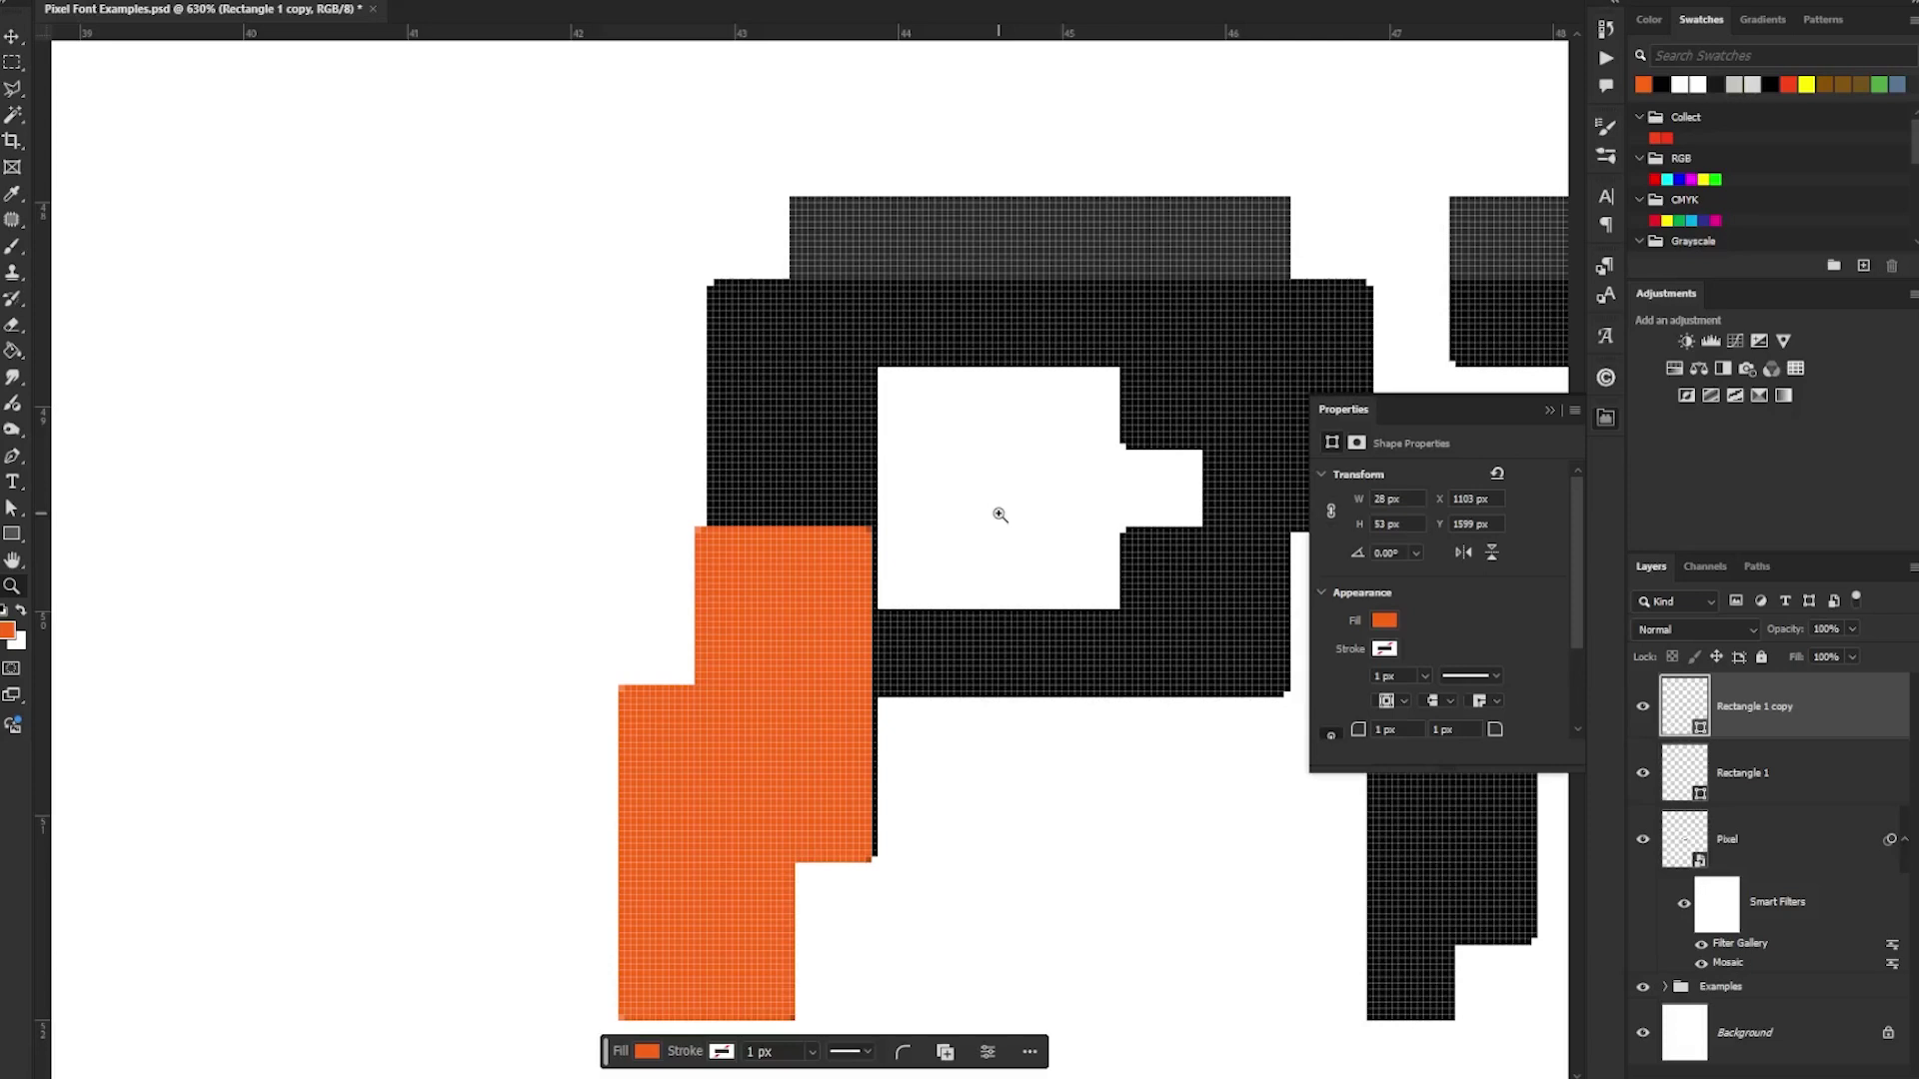
{"action": "scroll", "coordinate": [1007, 493], "scroll_direction": "down", "scroll_amount": 5, "text": "alt"}
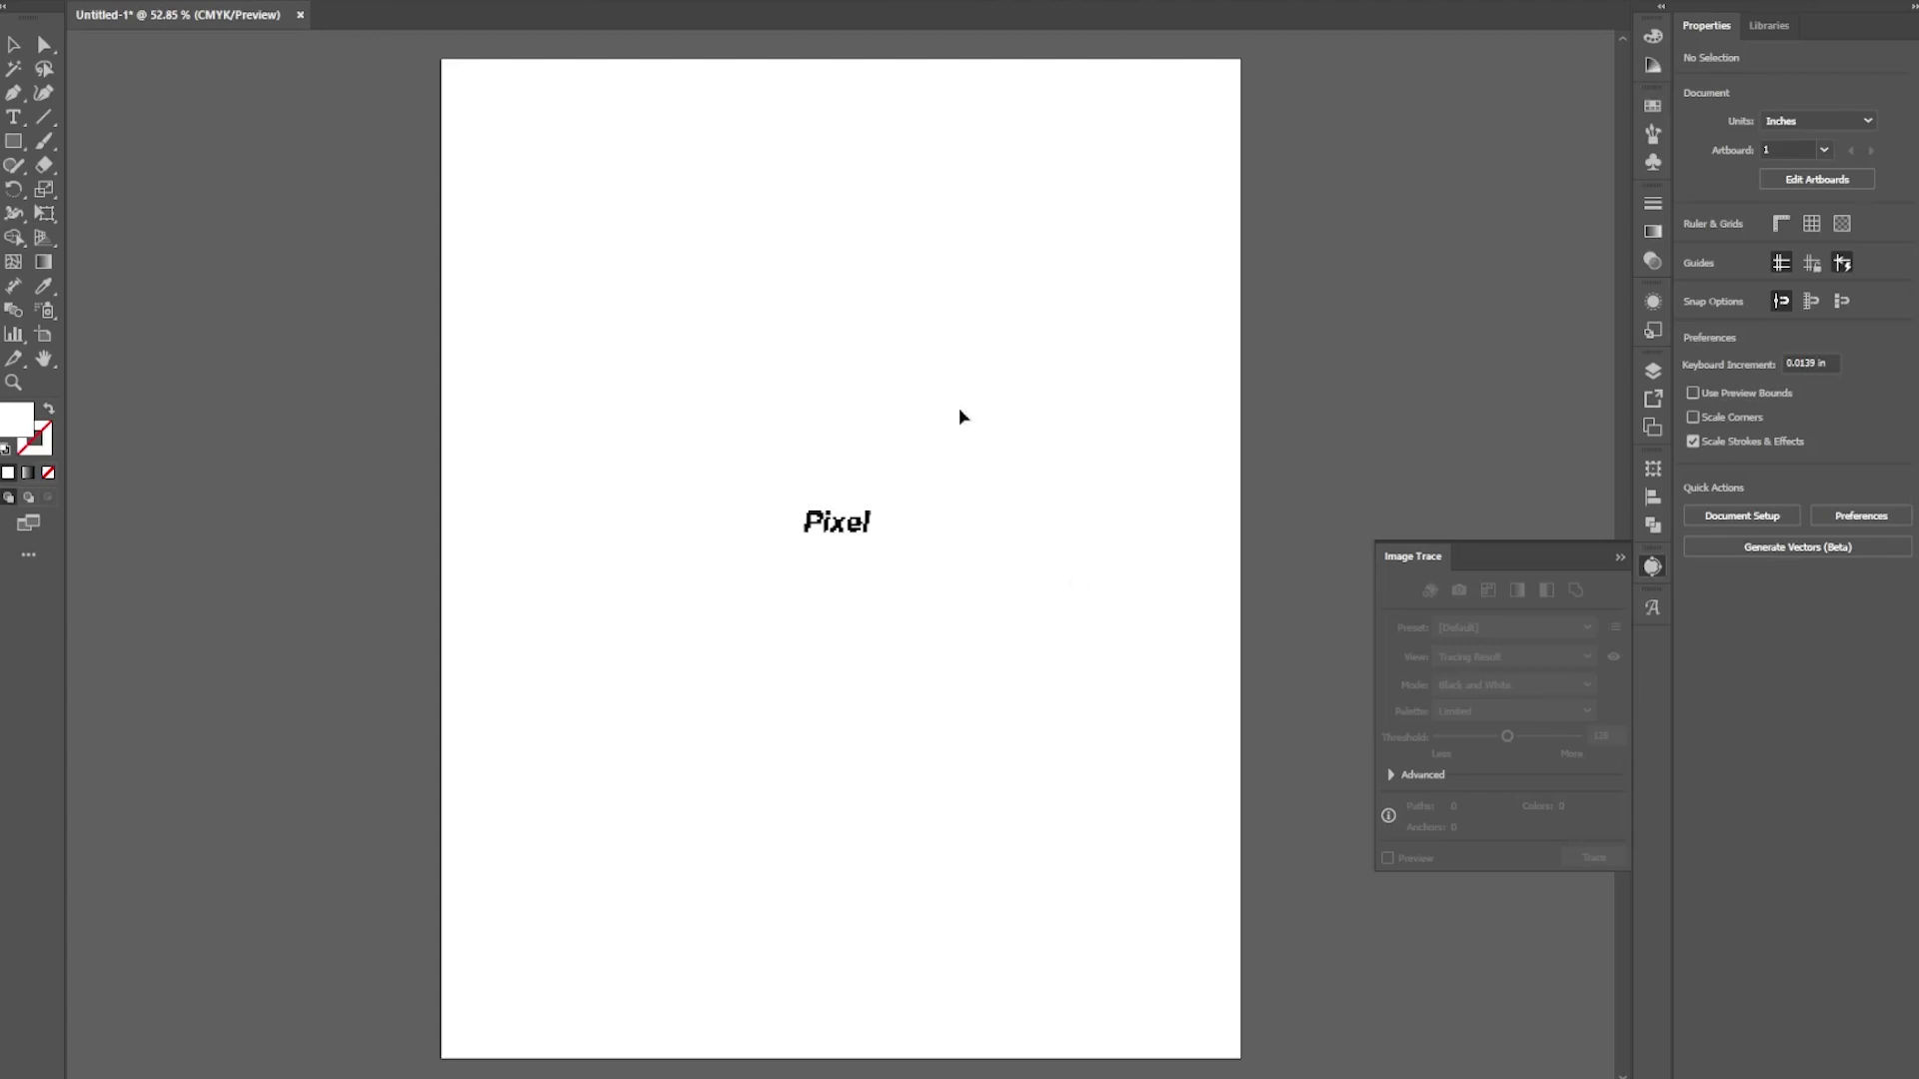
- Switch to Illustrator, select the small Pixel lettering image and preview a black-and-white Image Trace of it
{"action": "scroll", "coordinate": [853, 526], "scroll_direction": "up", "scroll_amount": 3}
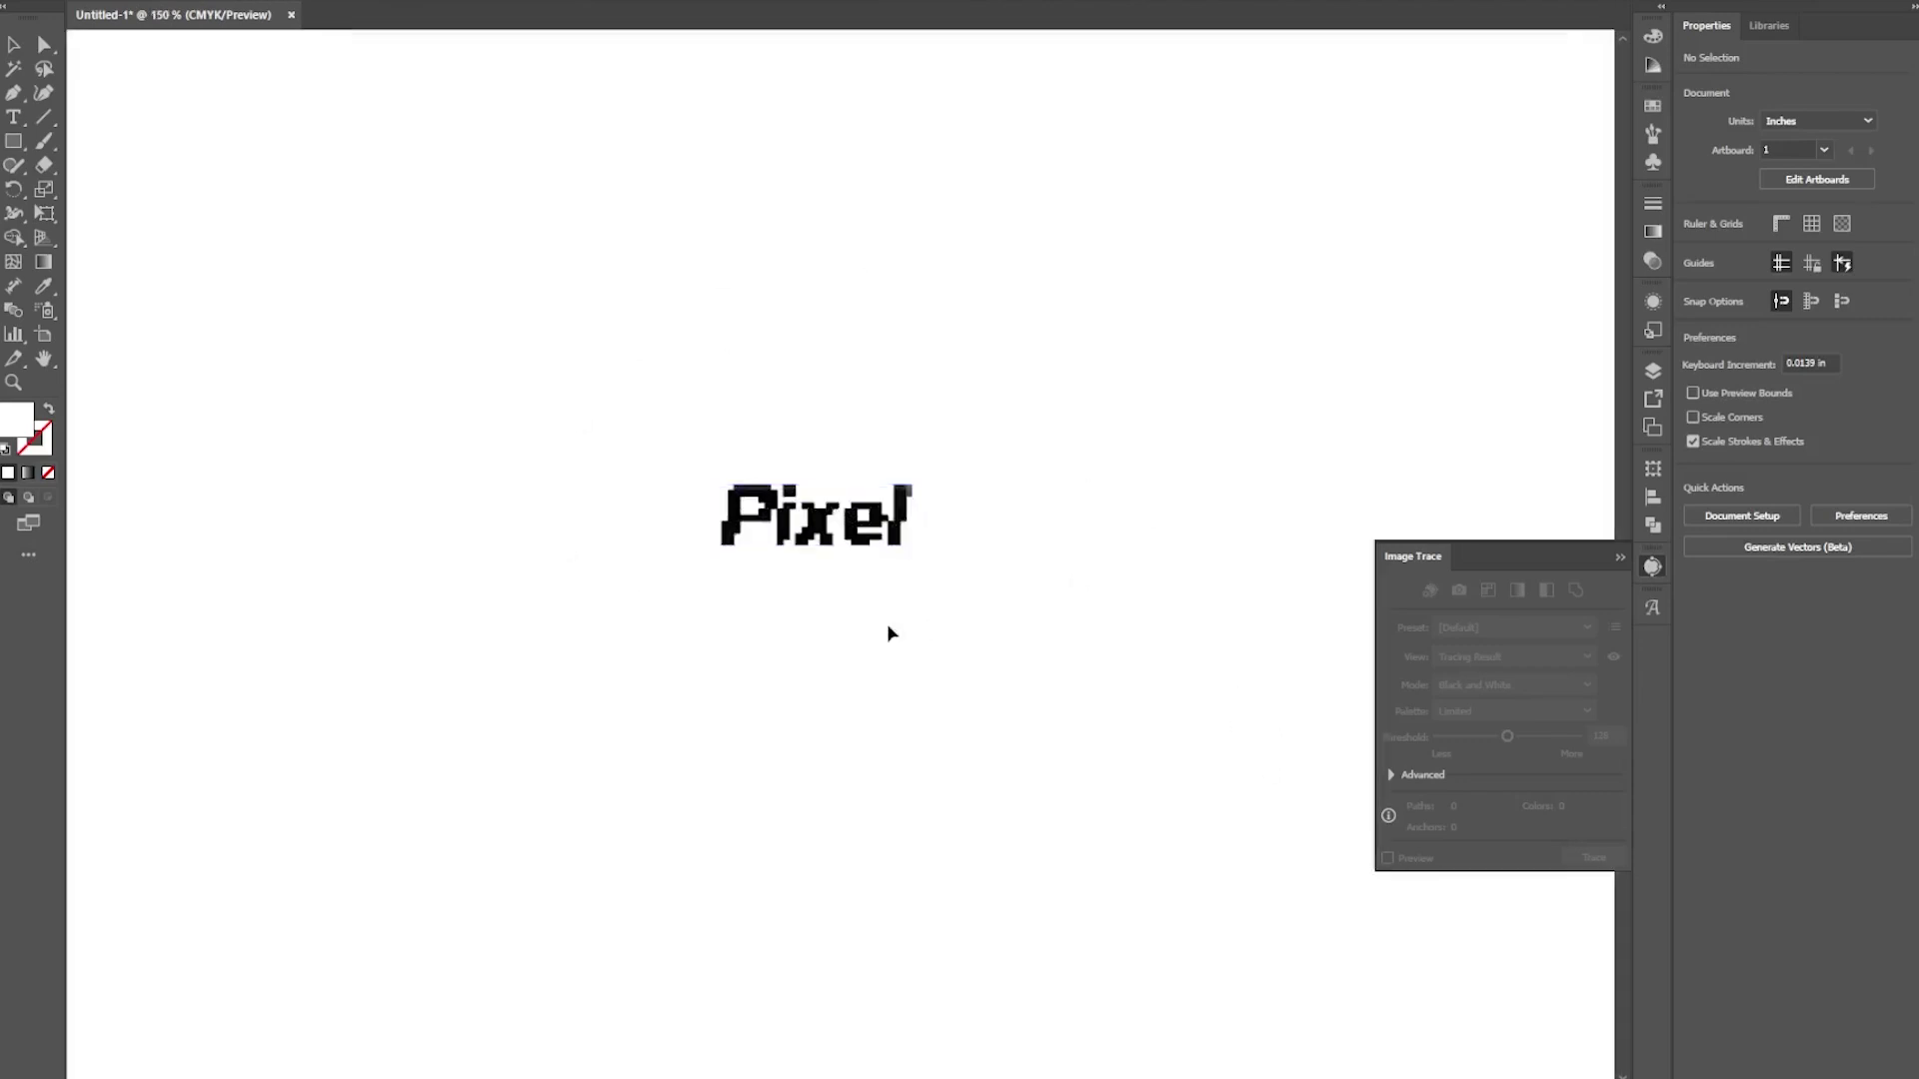
{"action": "left_click_drag", "start_coordinate": [1011, 637], "coordinate": [699, 476]}
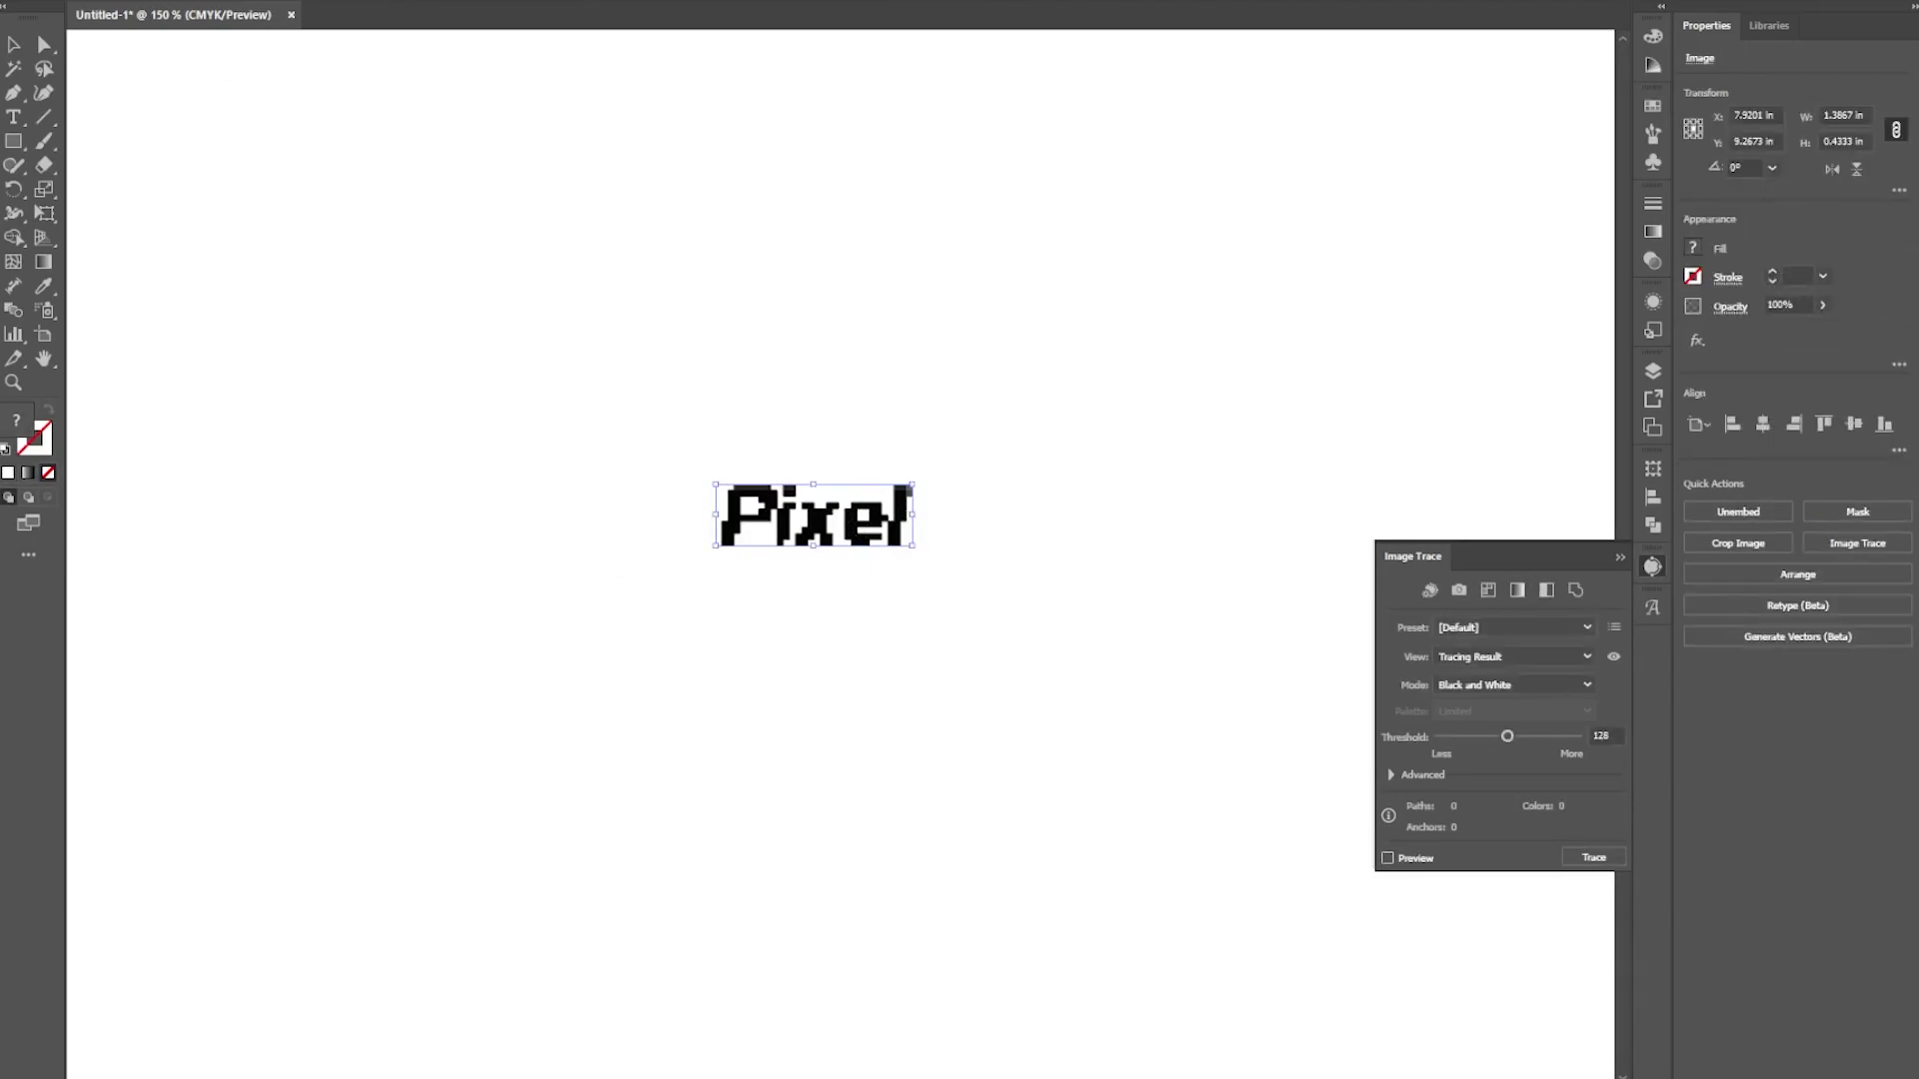
{"action": "key", "text": "alt+w"}
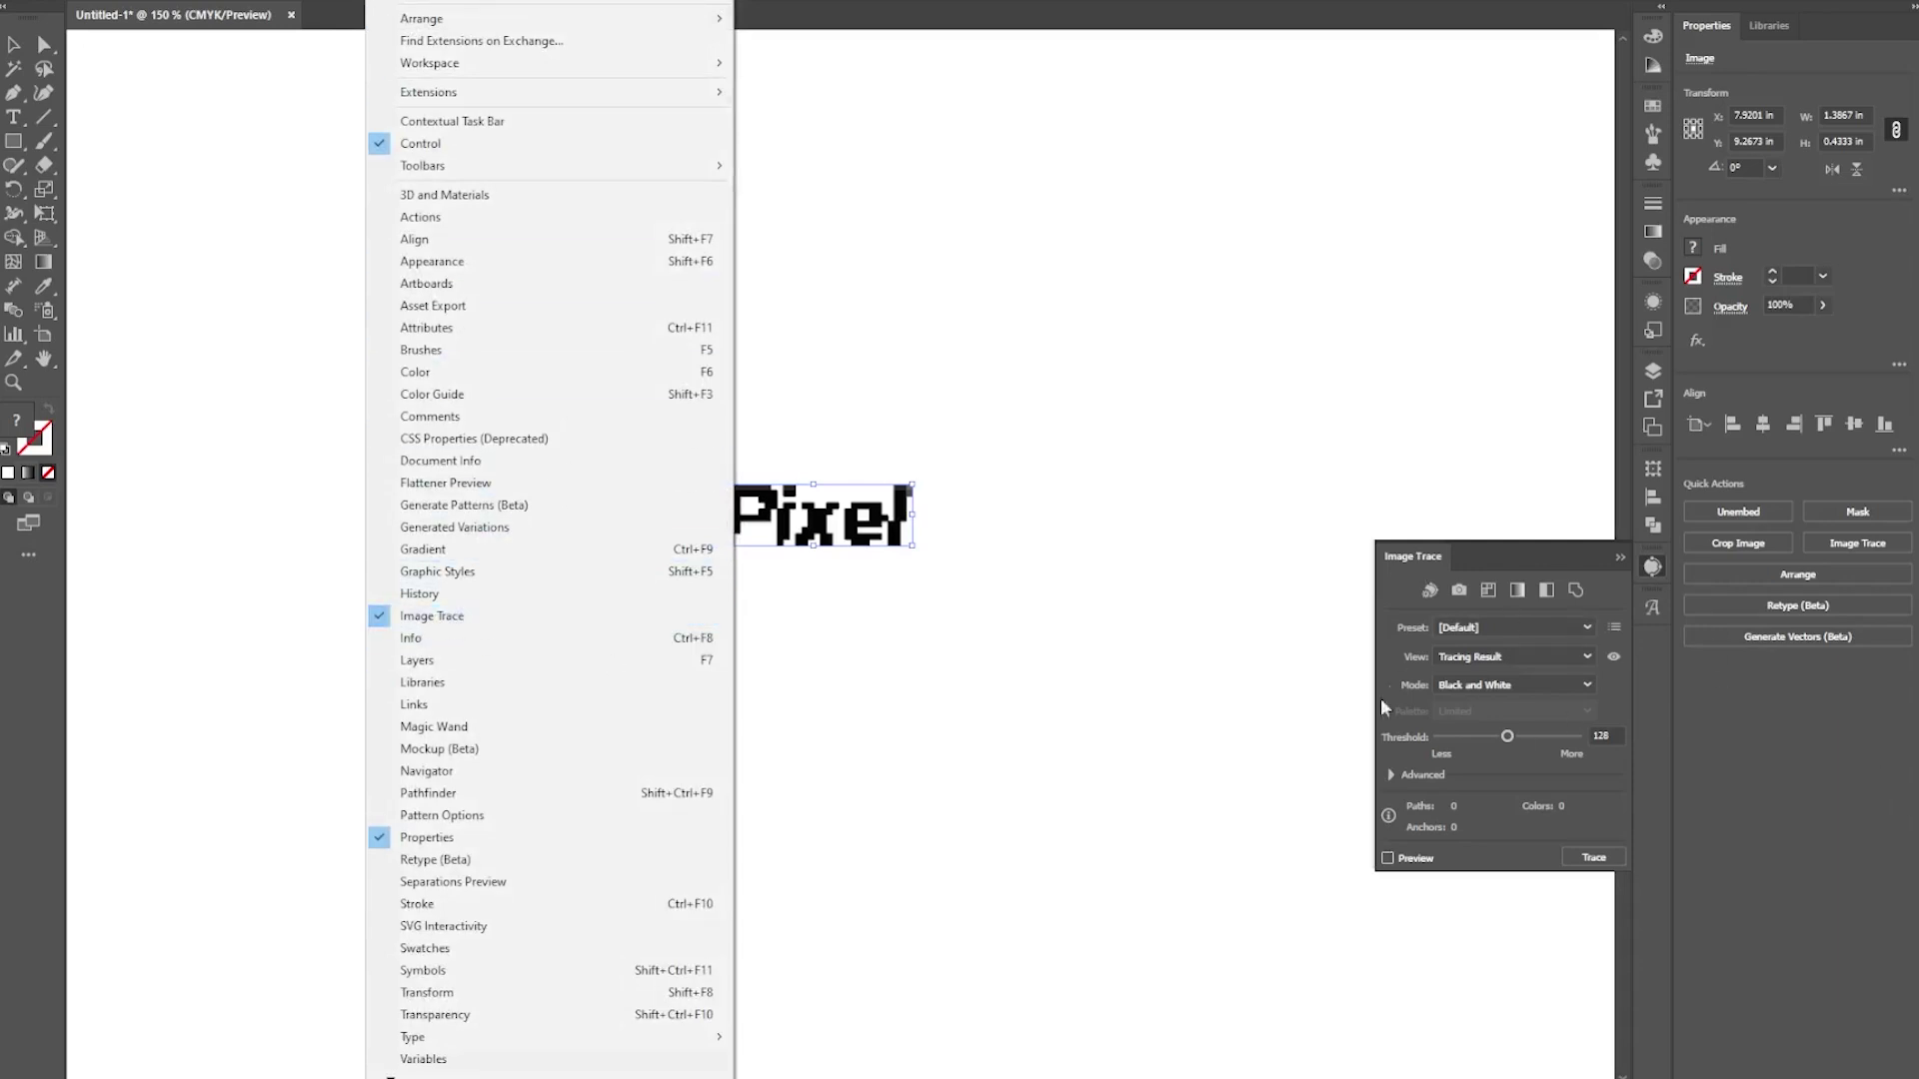
{"action": "key", "text": "Escape"}
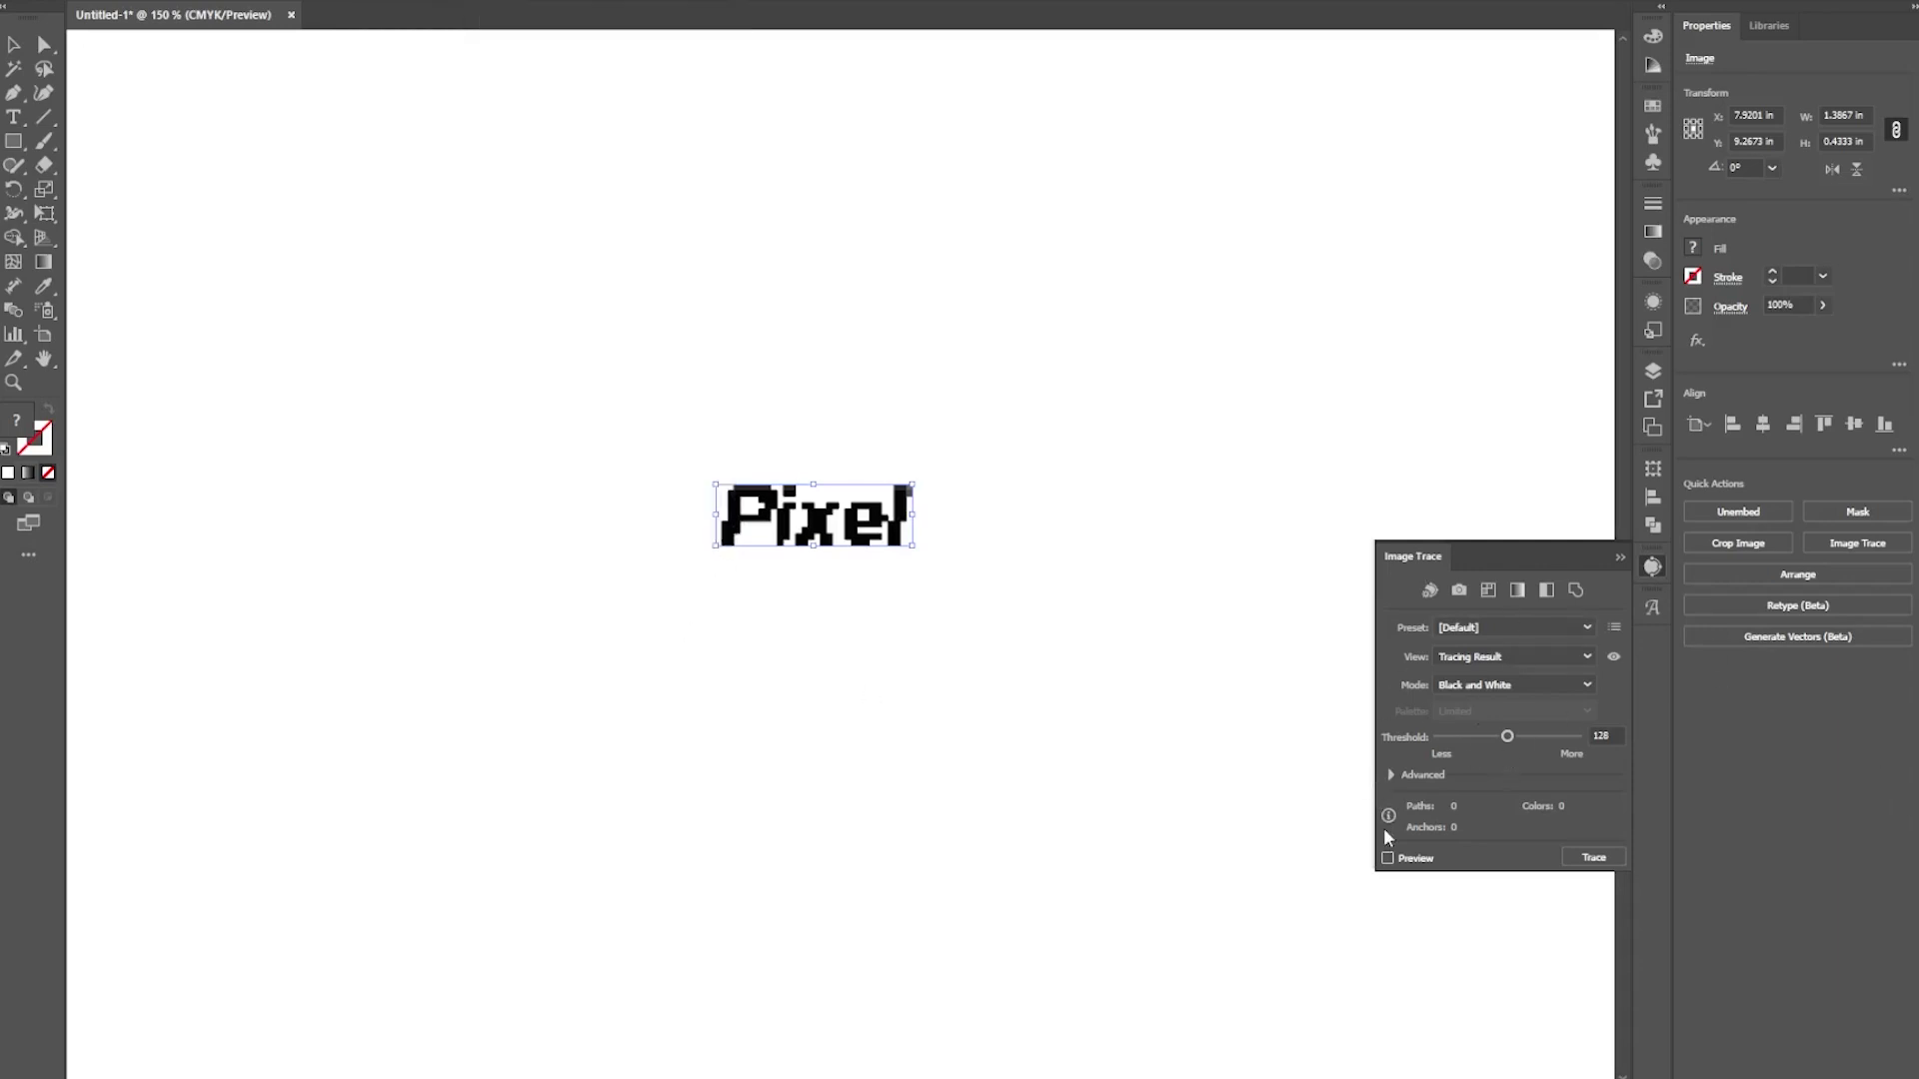
{"action": "left_click", "coordinate": [1388, 858]}
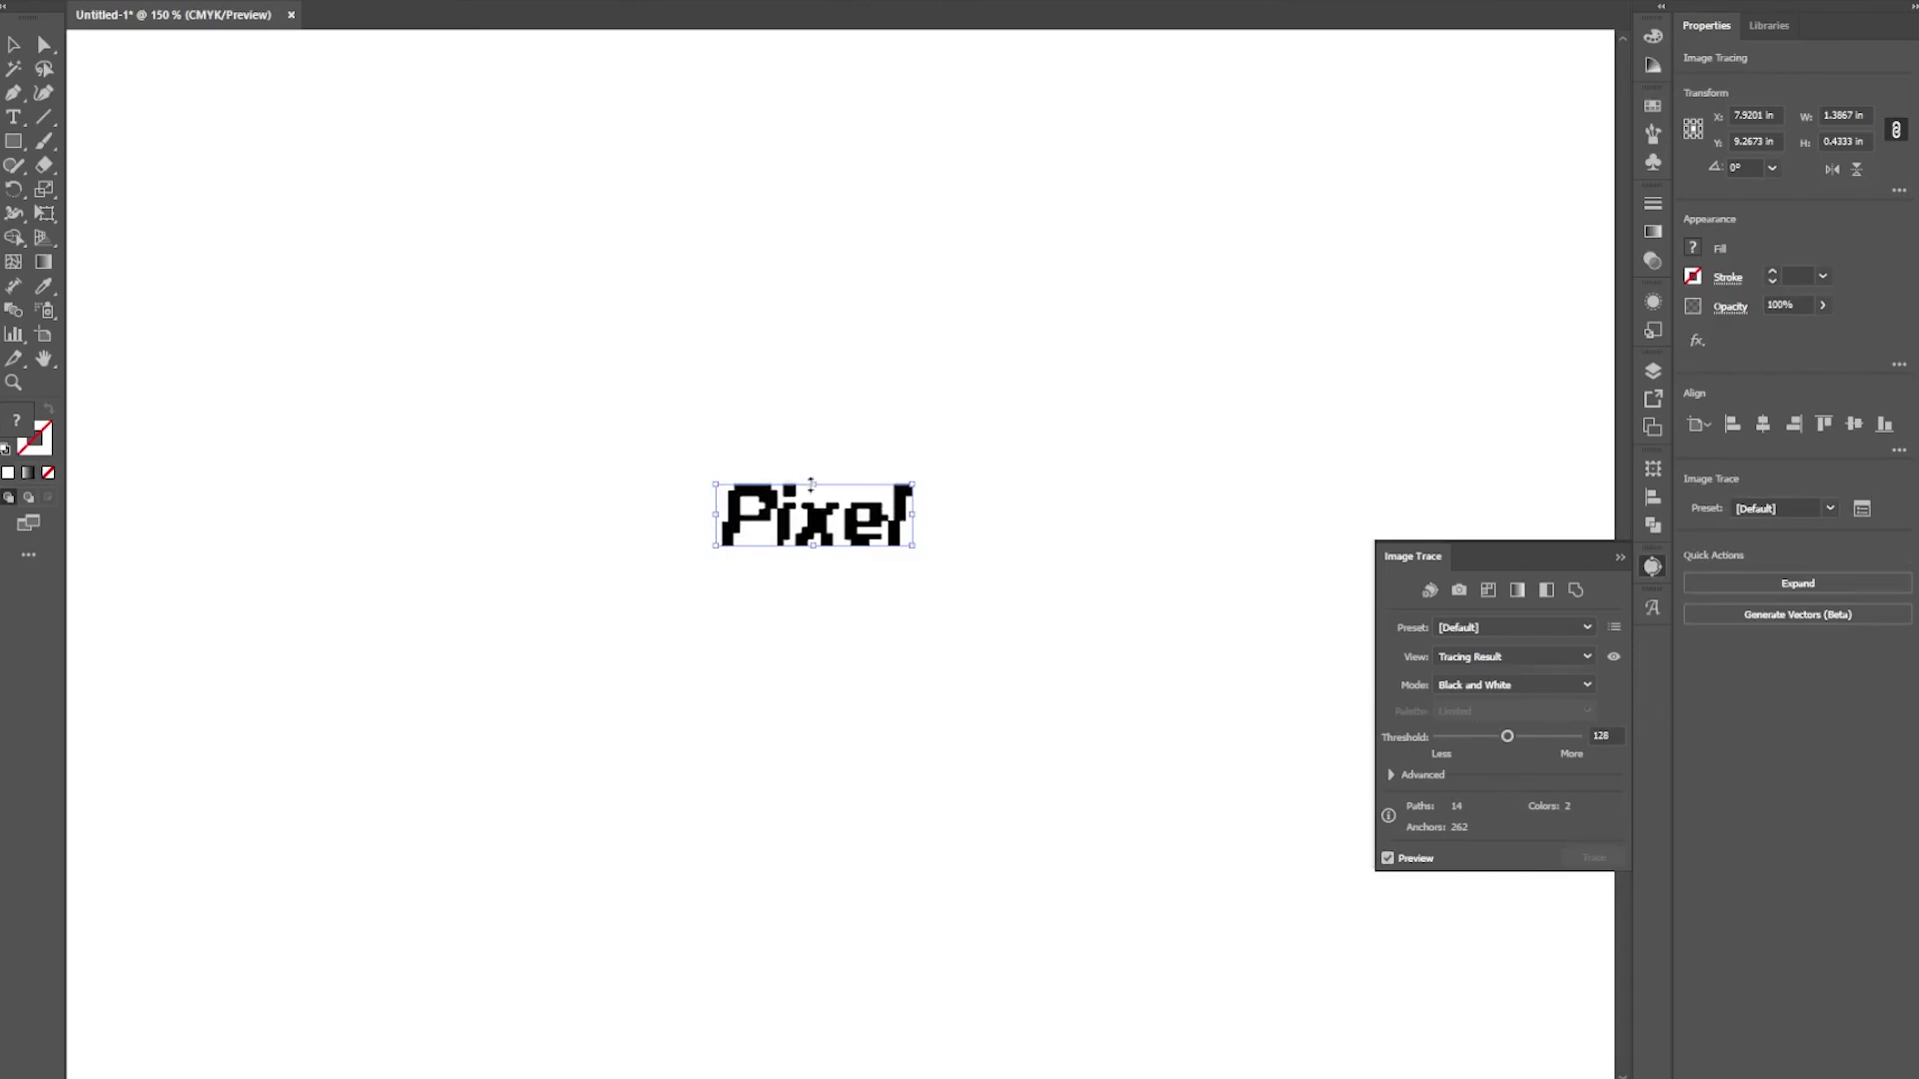
{"action": "scroll", "coordinate": [831, 514], "scroll_direction": "up", "scroll_amount": 4}
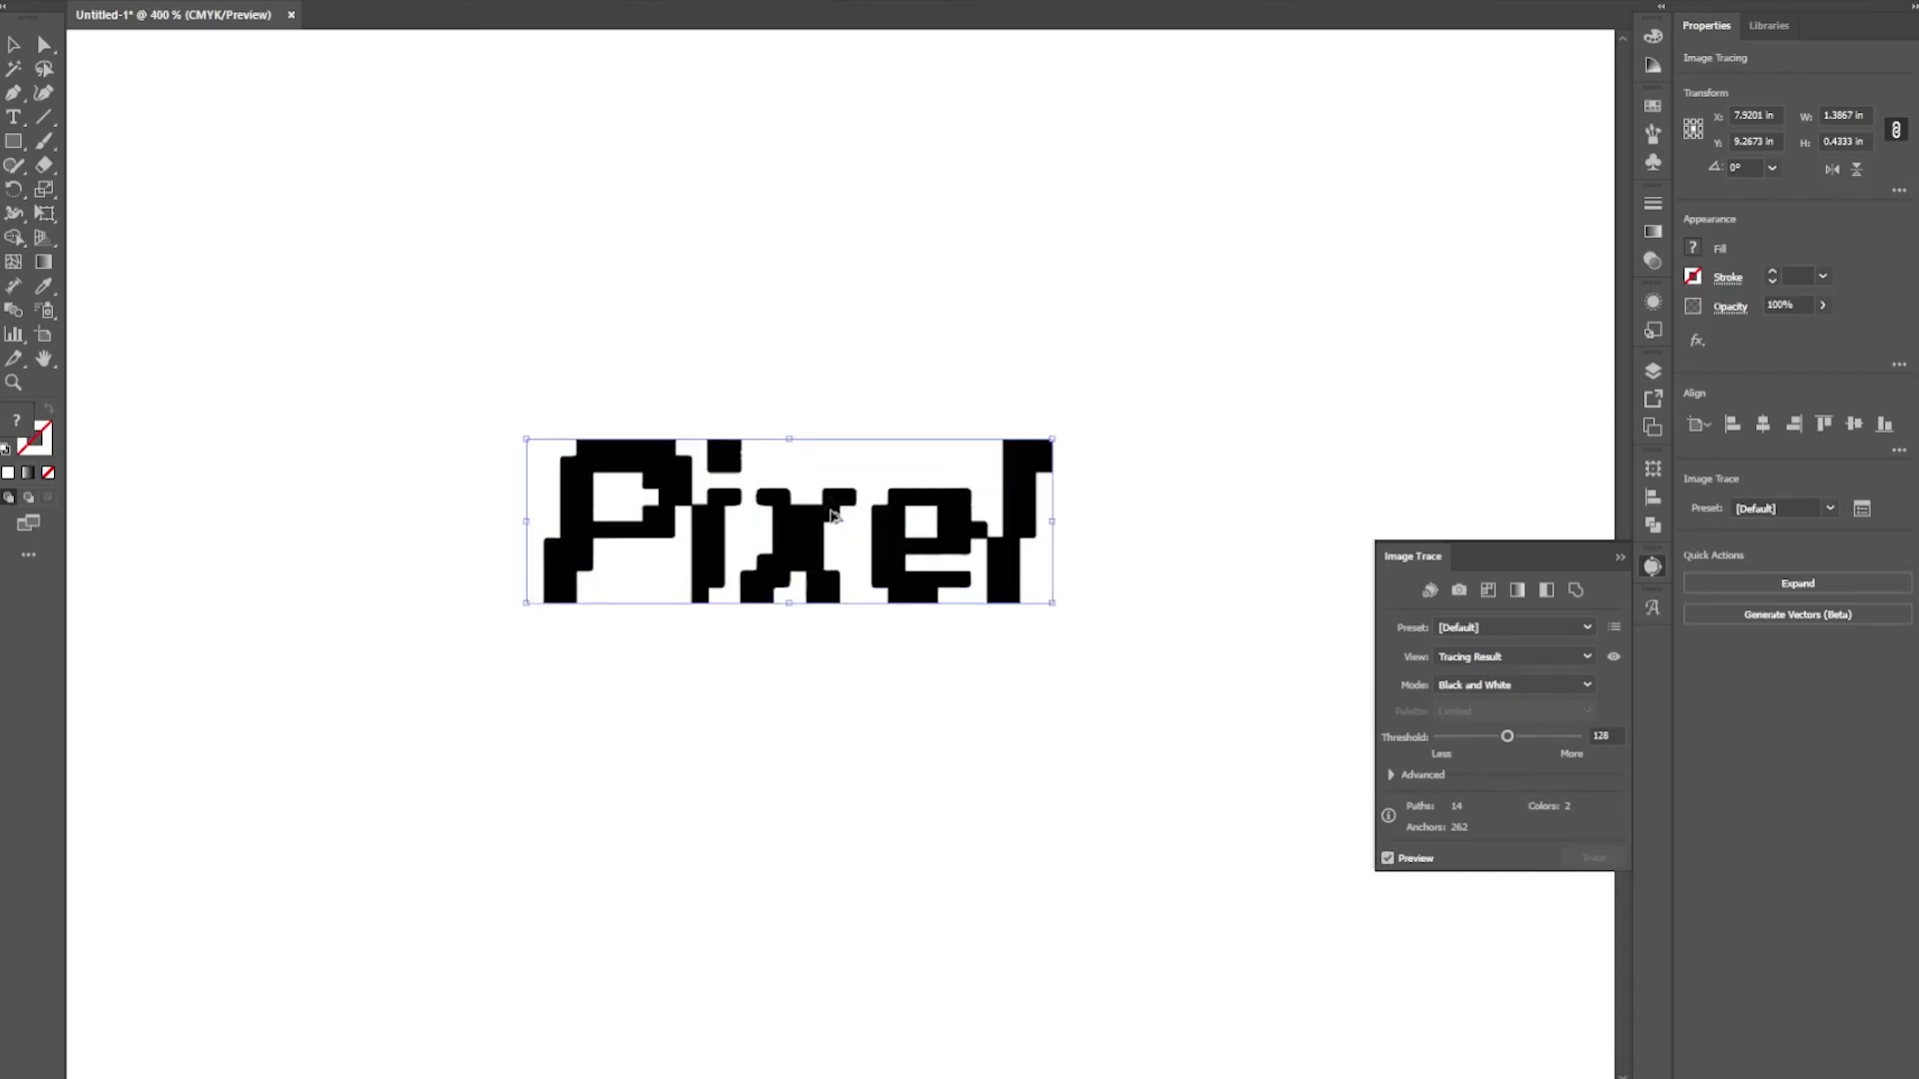
- Set the advanced trace options to Paths 51%, Corners 0% and Noise 65 px, and expand the tracing
{"action": "left_click", "coordinate": [1391, 776]}
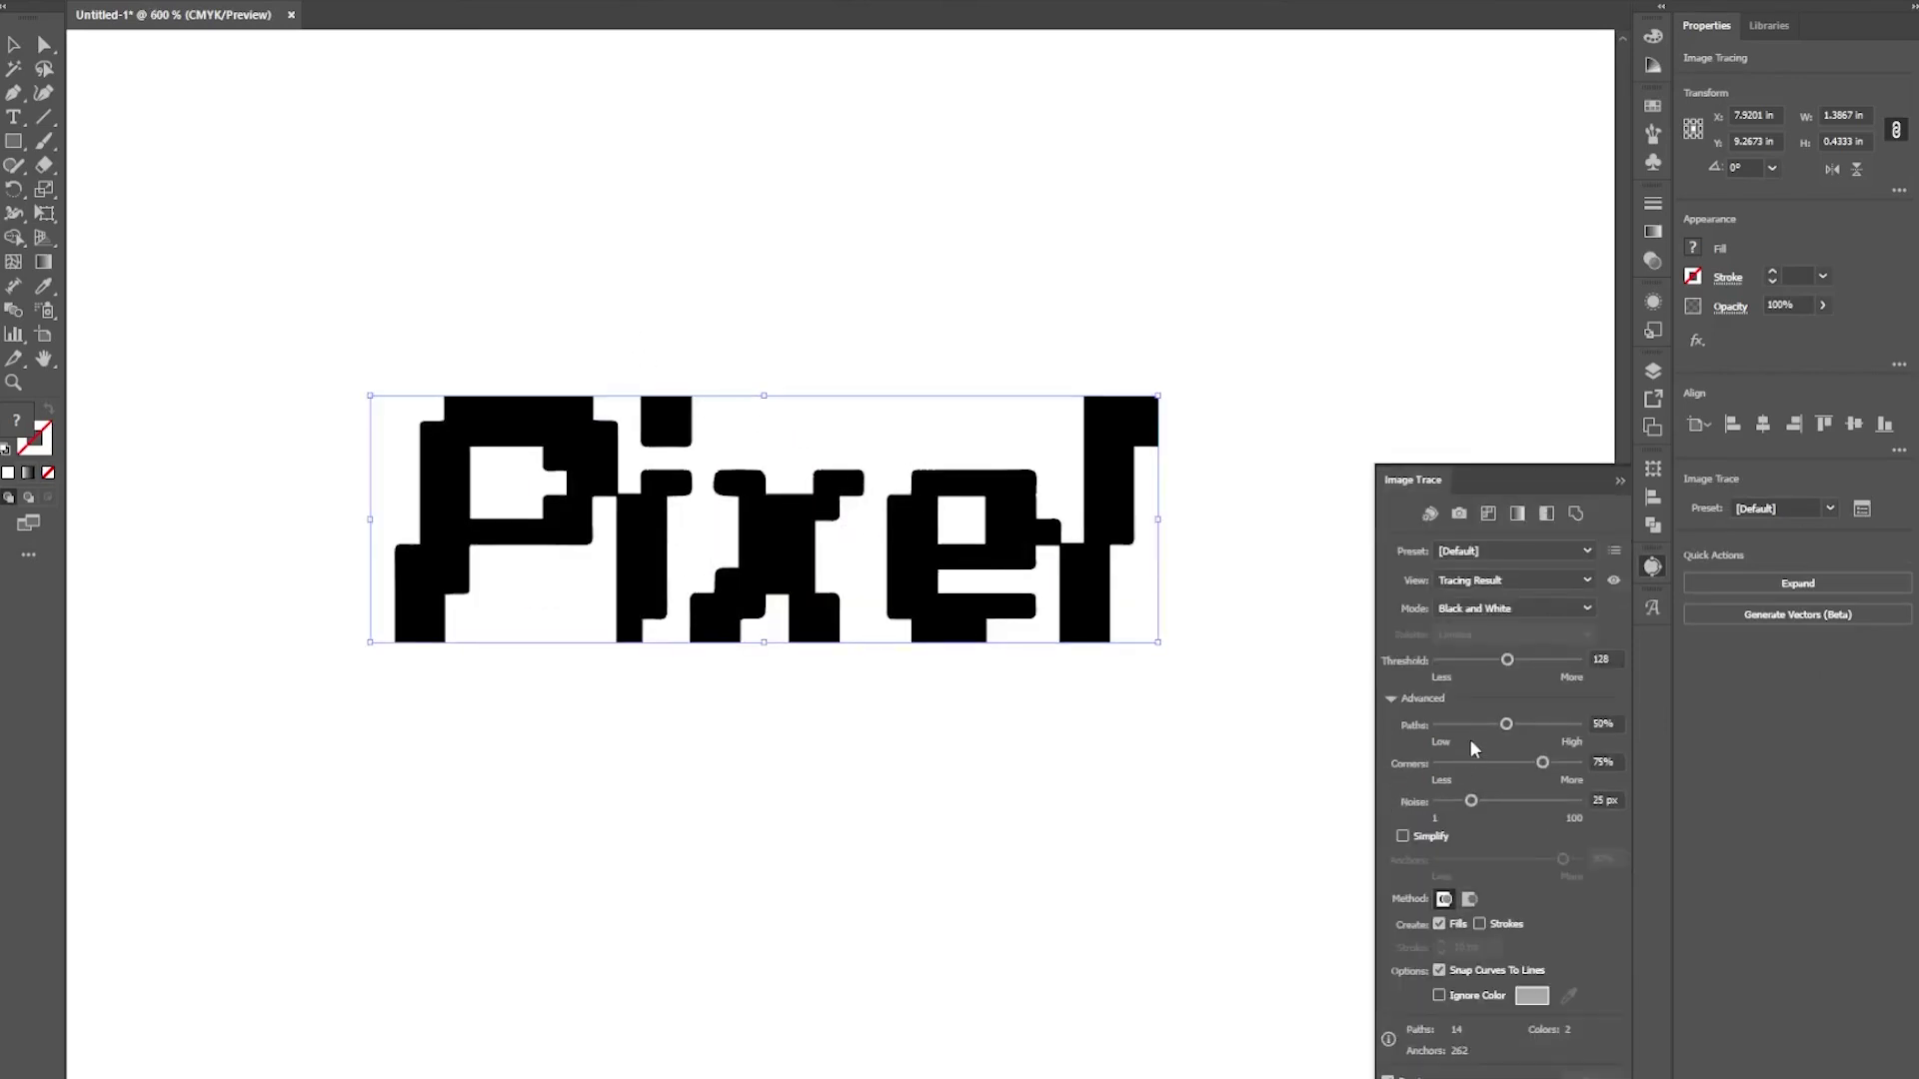
{"action": "left_click_drag", "start_coordinate": [1506, 724], "coordinate": [1509, 725]}
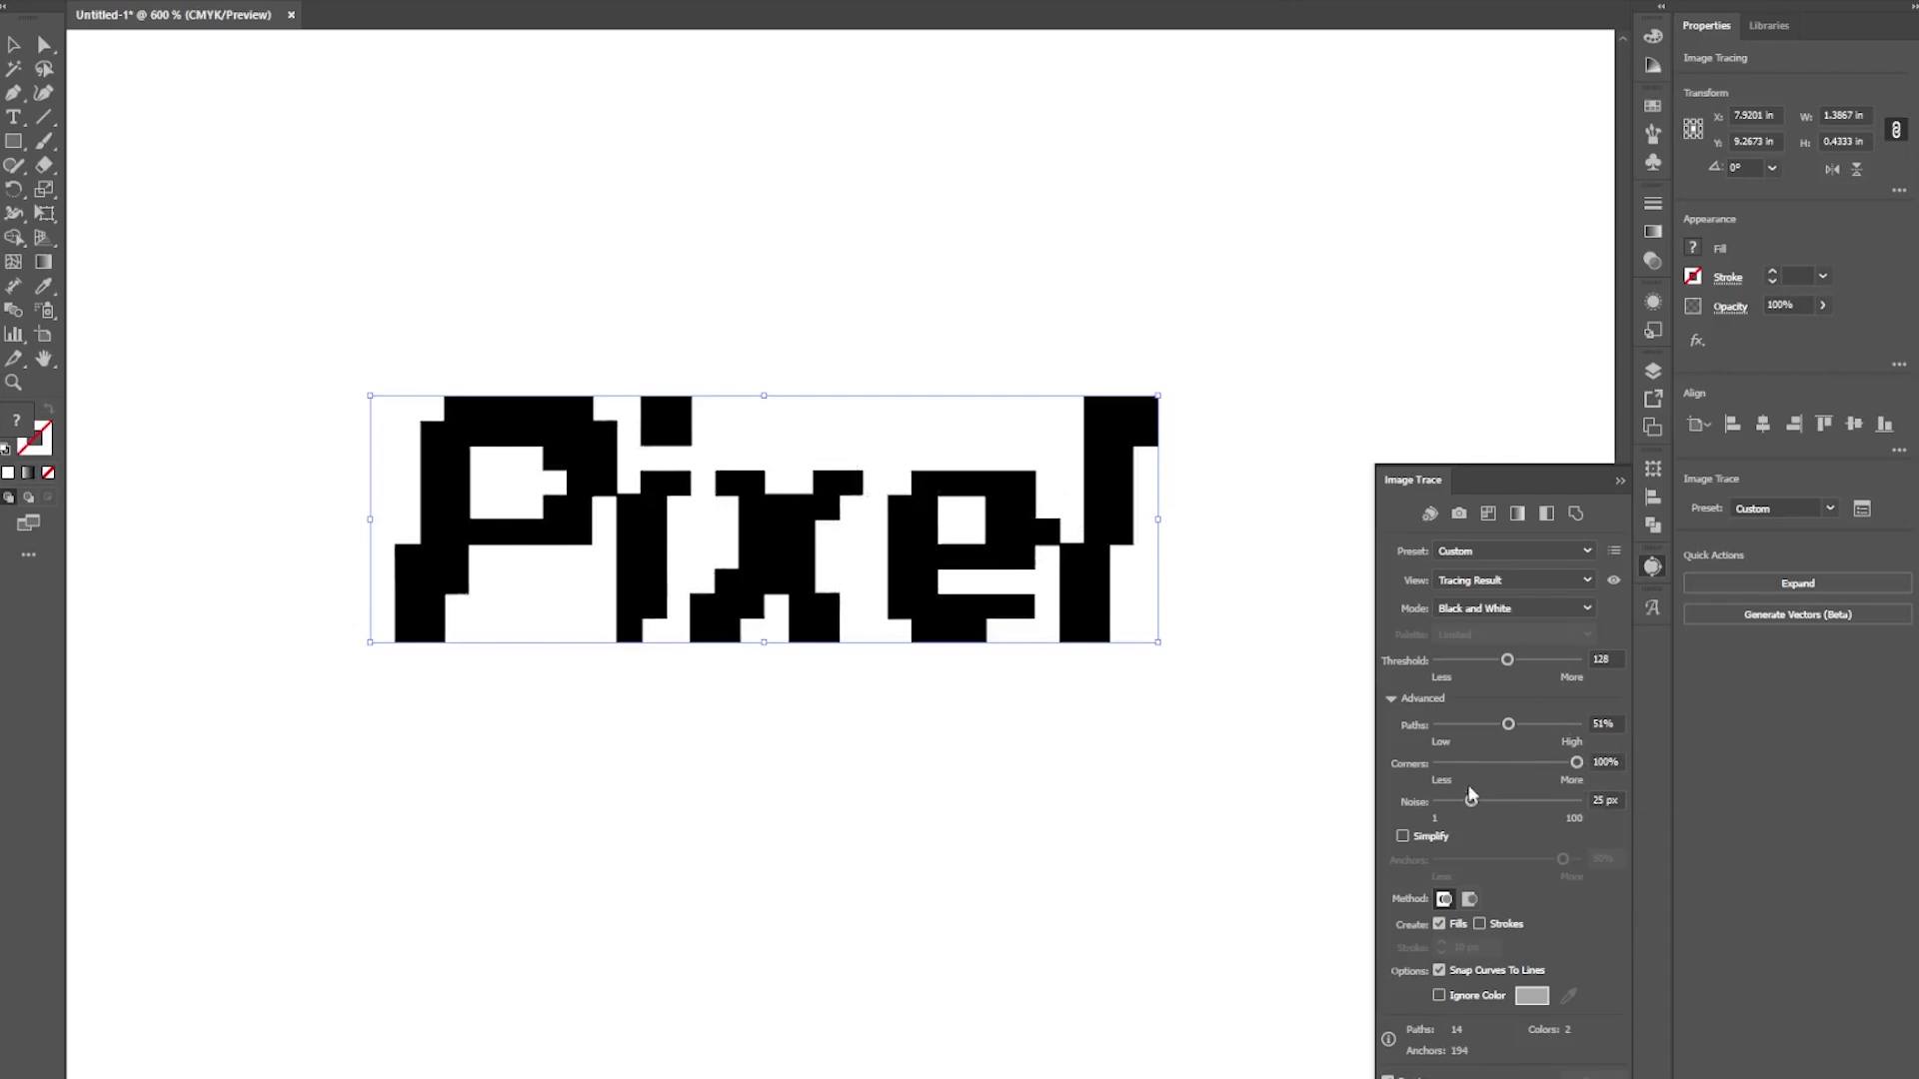
{"action": "left_click", "coordinate": [1445, 763]}
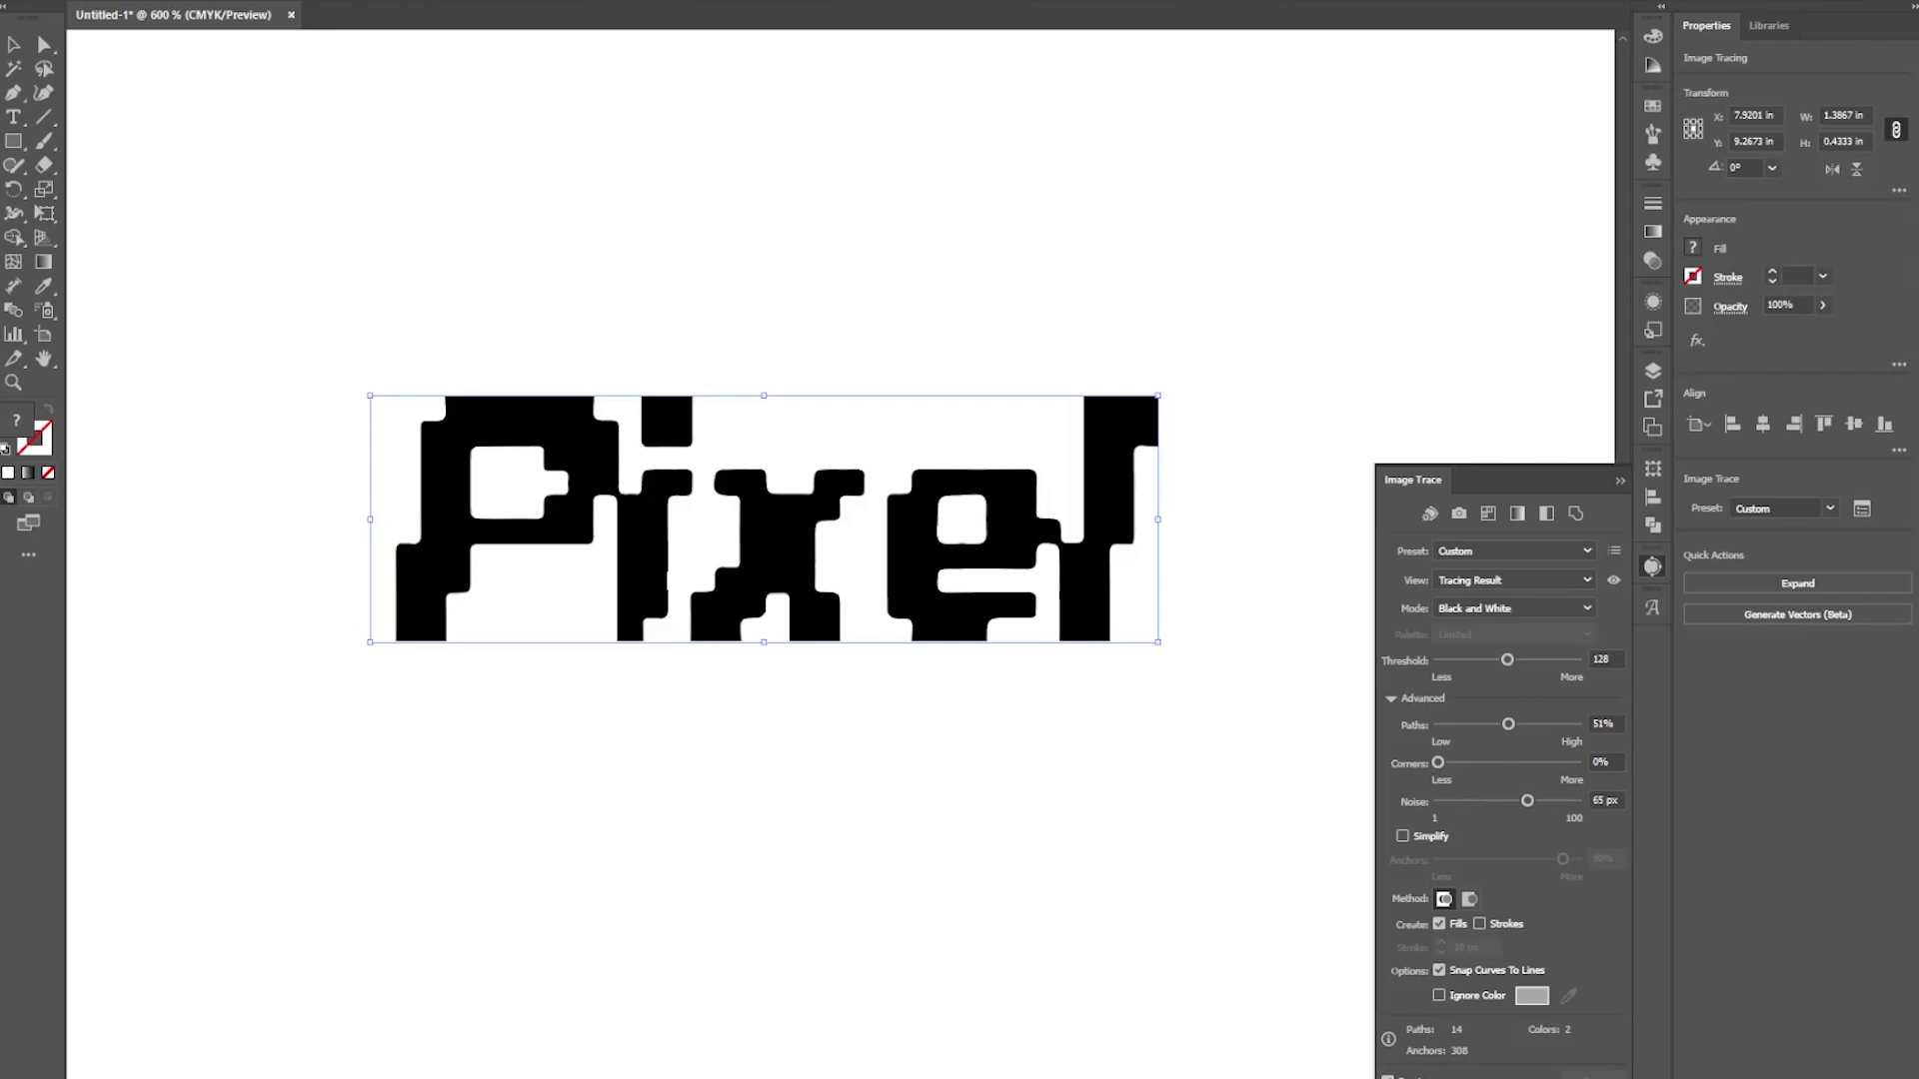
{"action": "left_click", "coordinate": [1797, 583]}
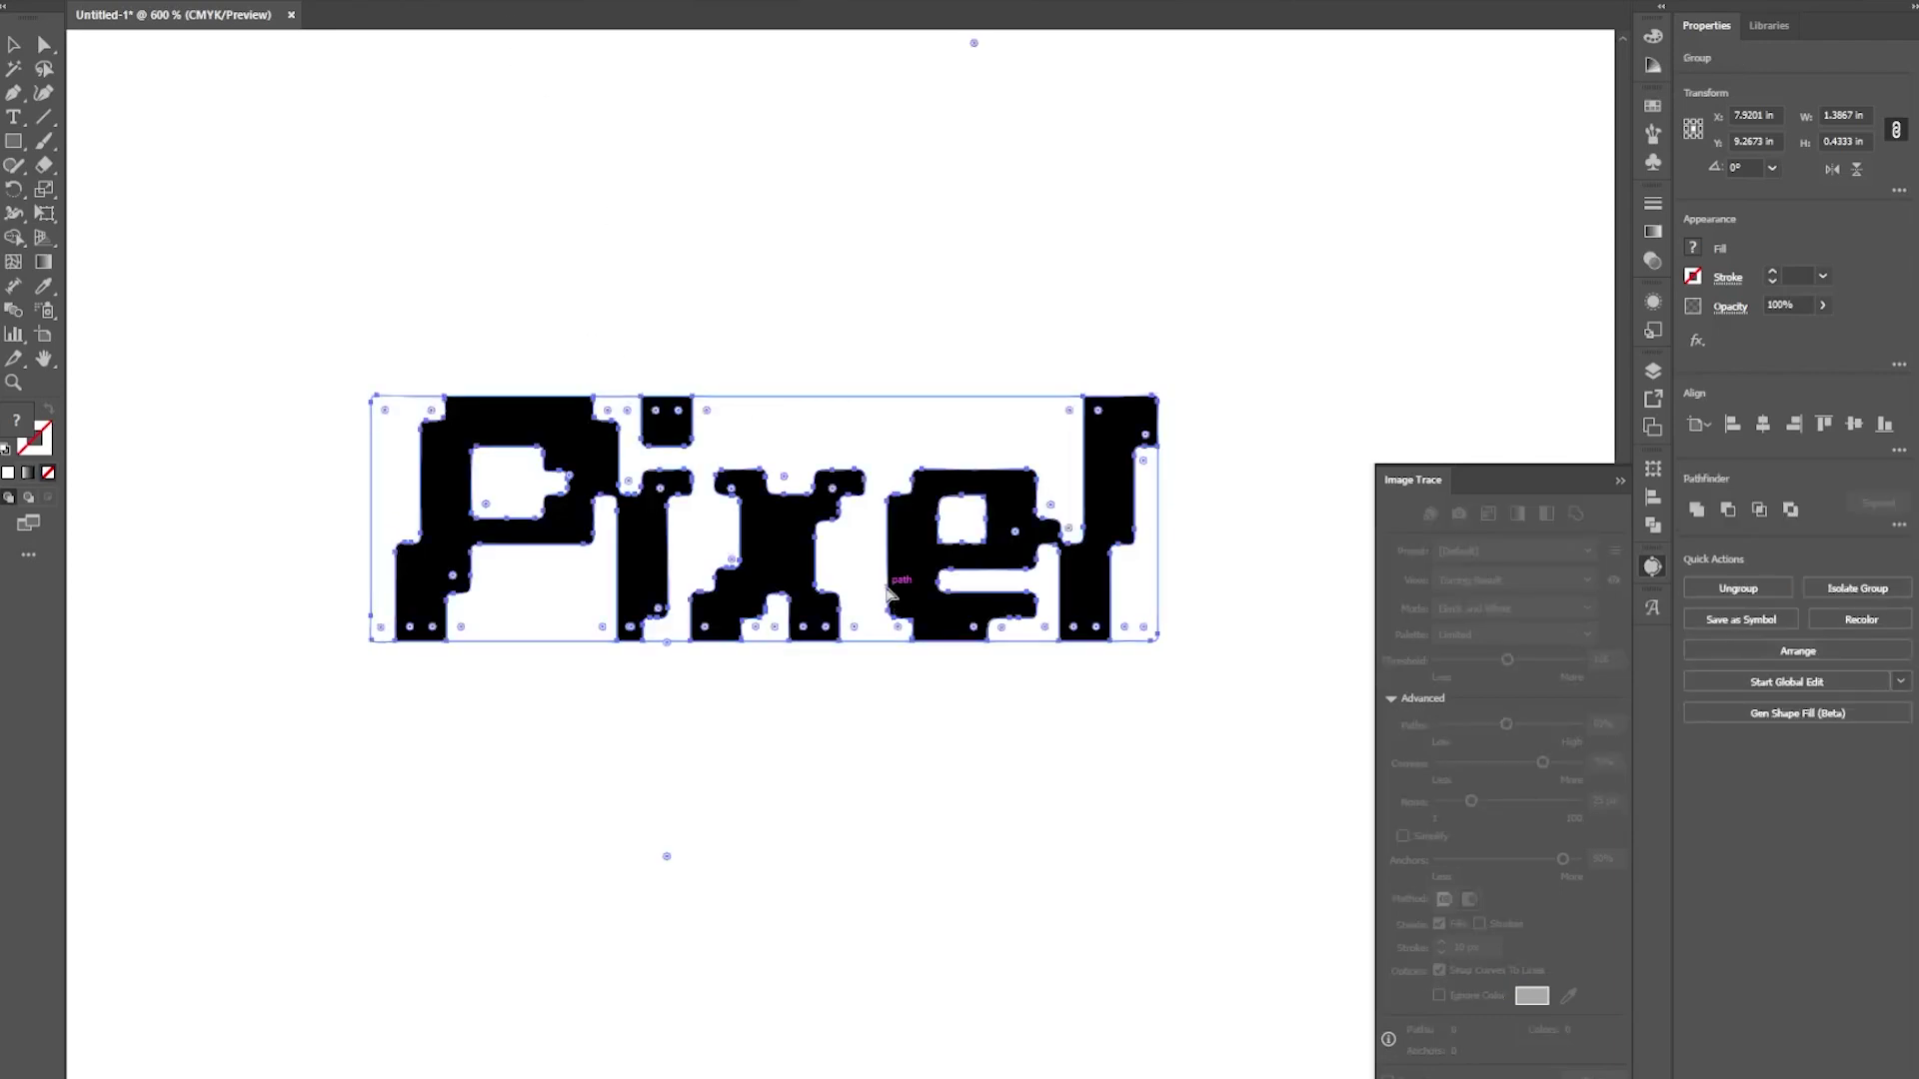
- Ungroup the expanded tracing and delete the white background shapes around the letters
{"action": "right_click", "coordinate": [850, 549]}
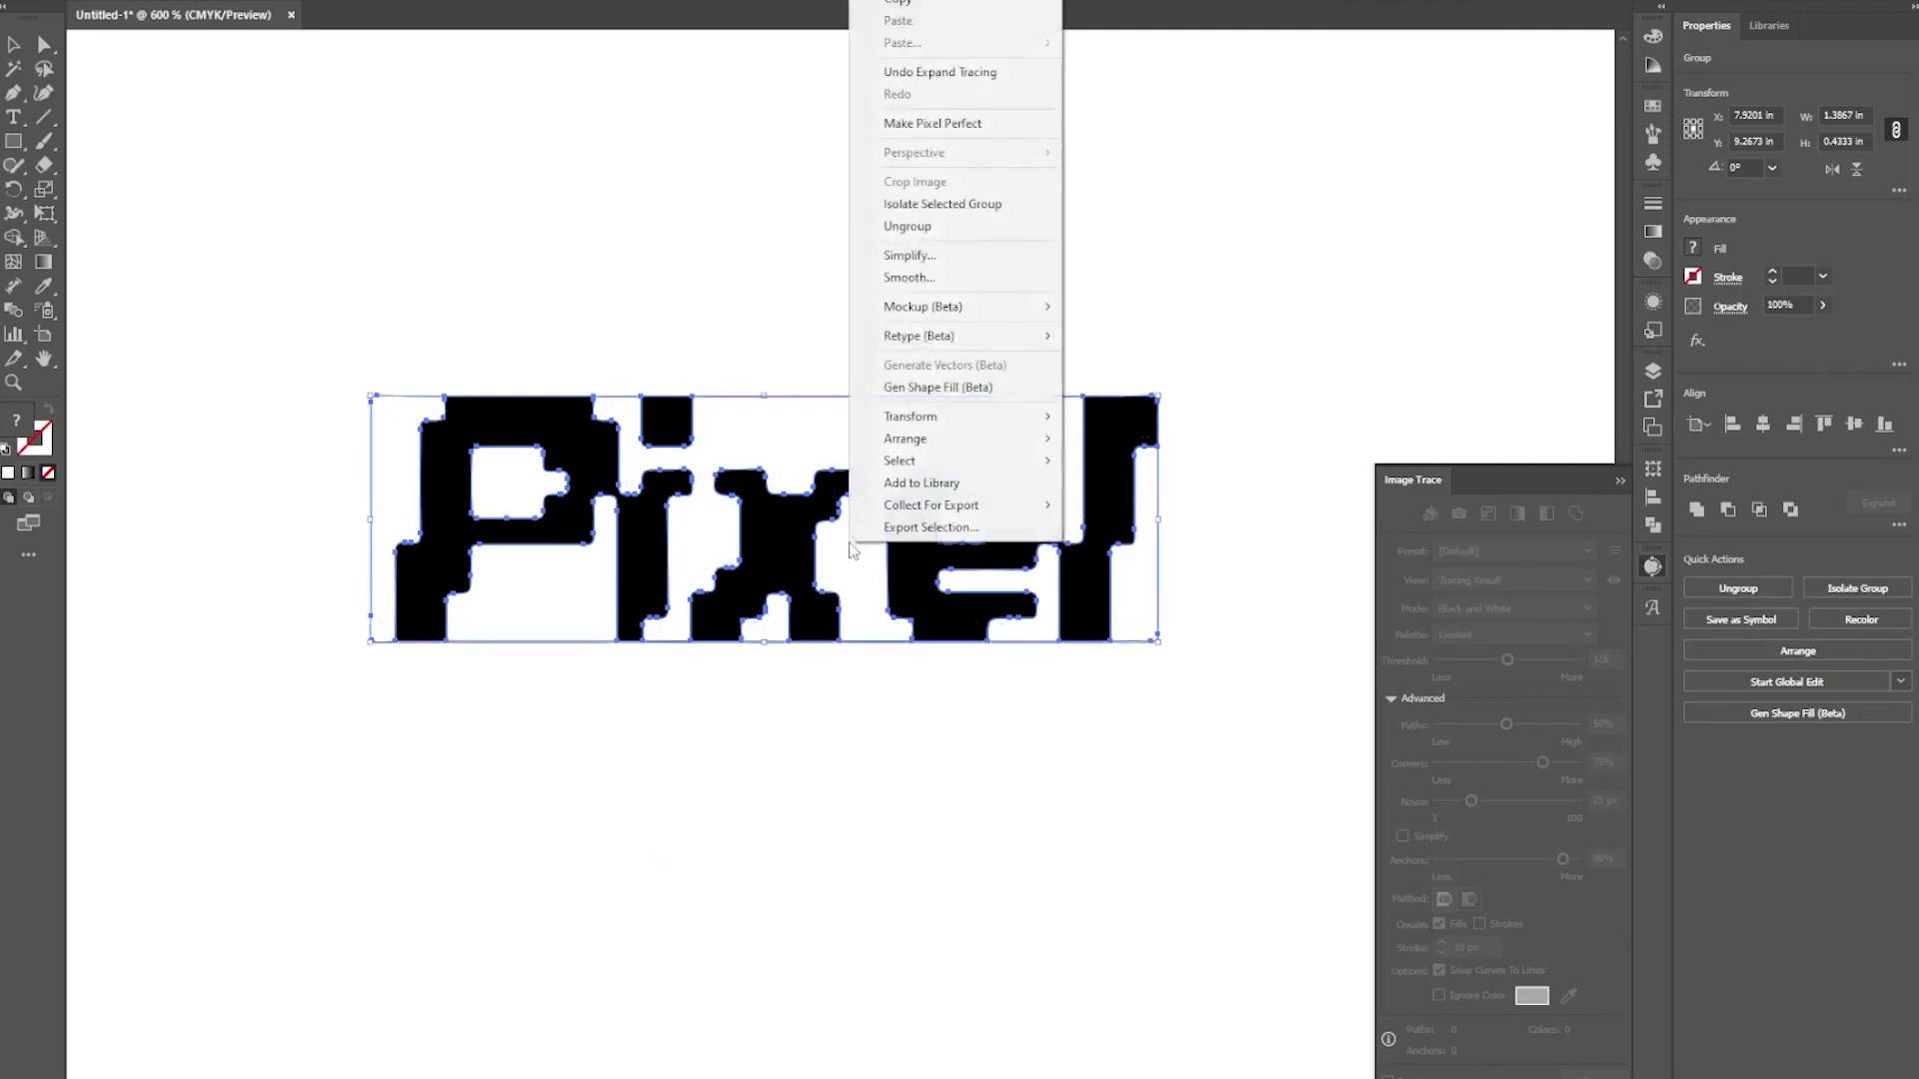
{"action": "left_click", "coordinate": [912, 227]}
{"action": "right_click", "coordinate": [879, 452]}
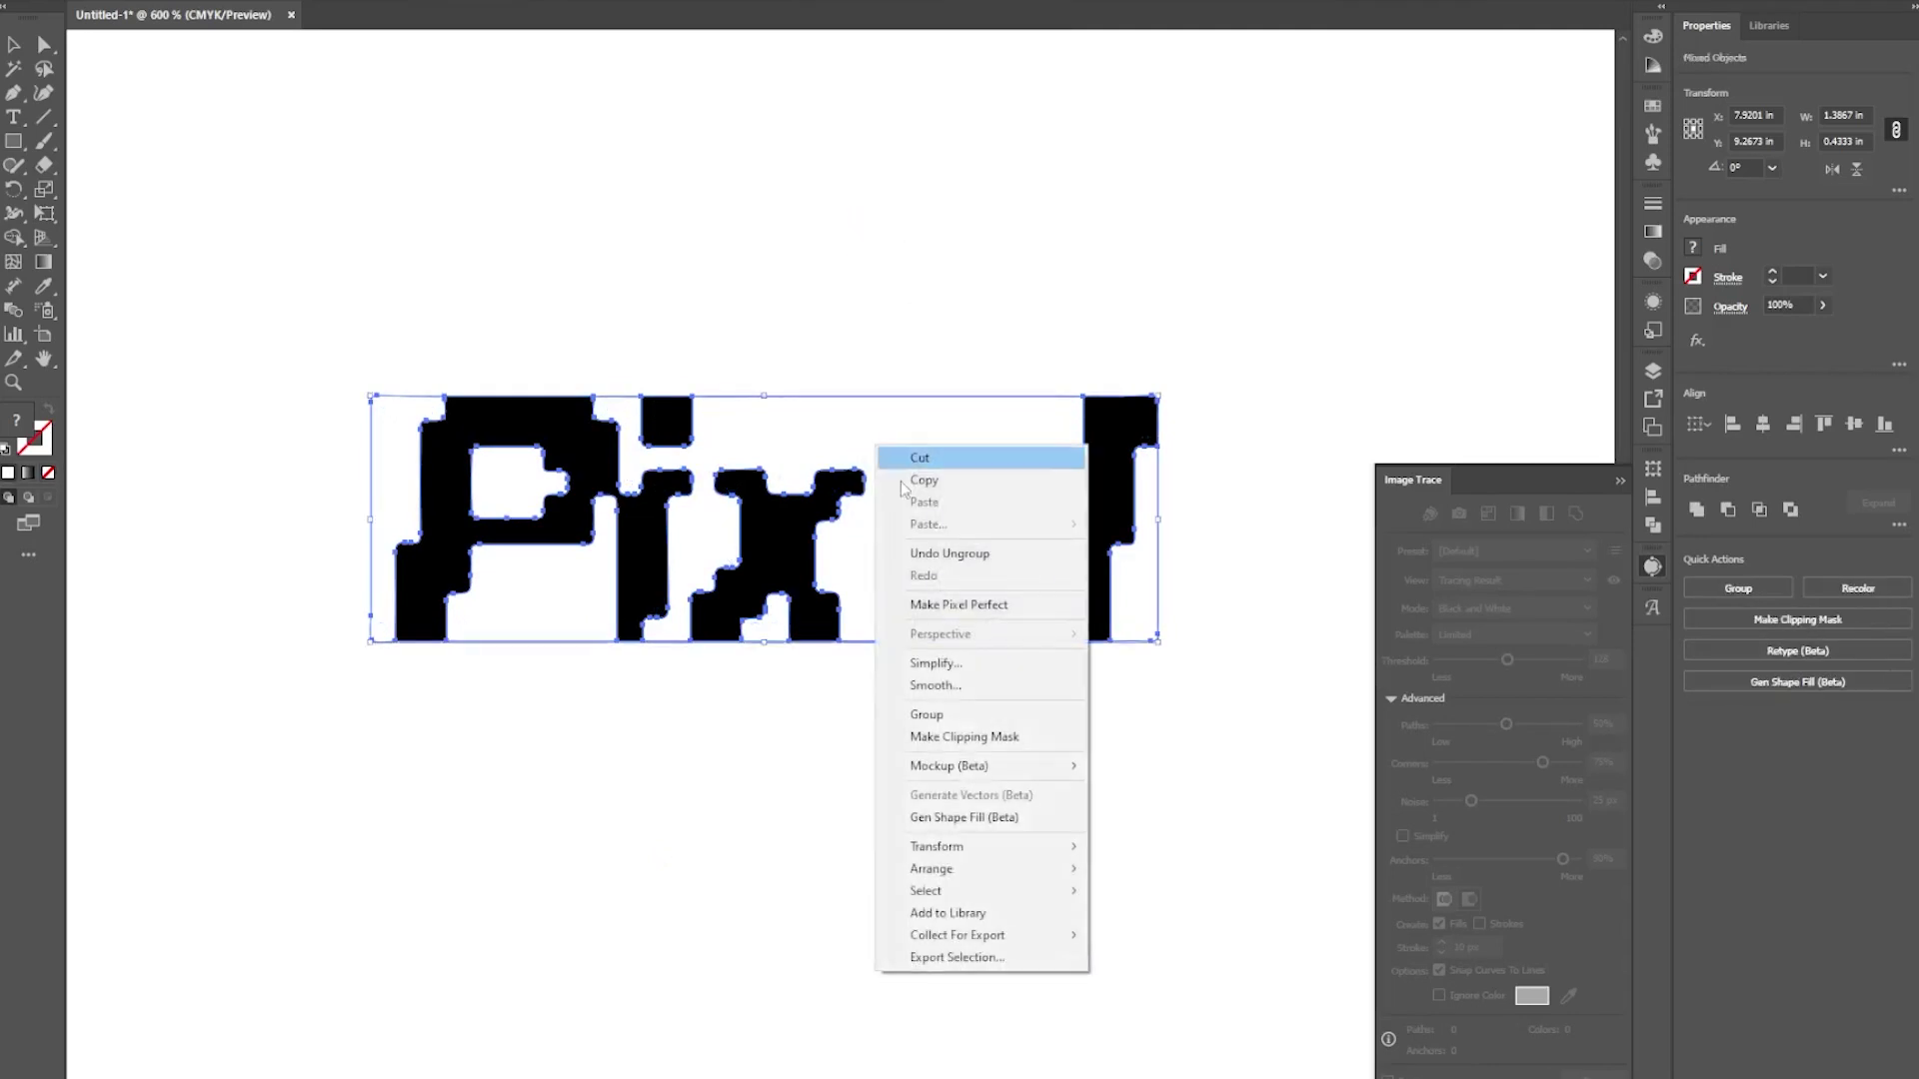
{"action": "left_click", "coordinate": [1295, 320]}
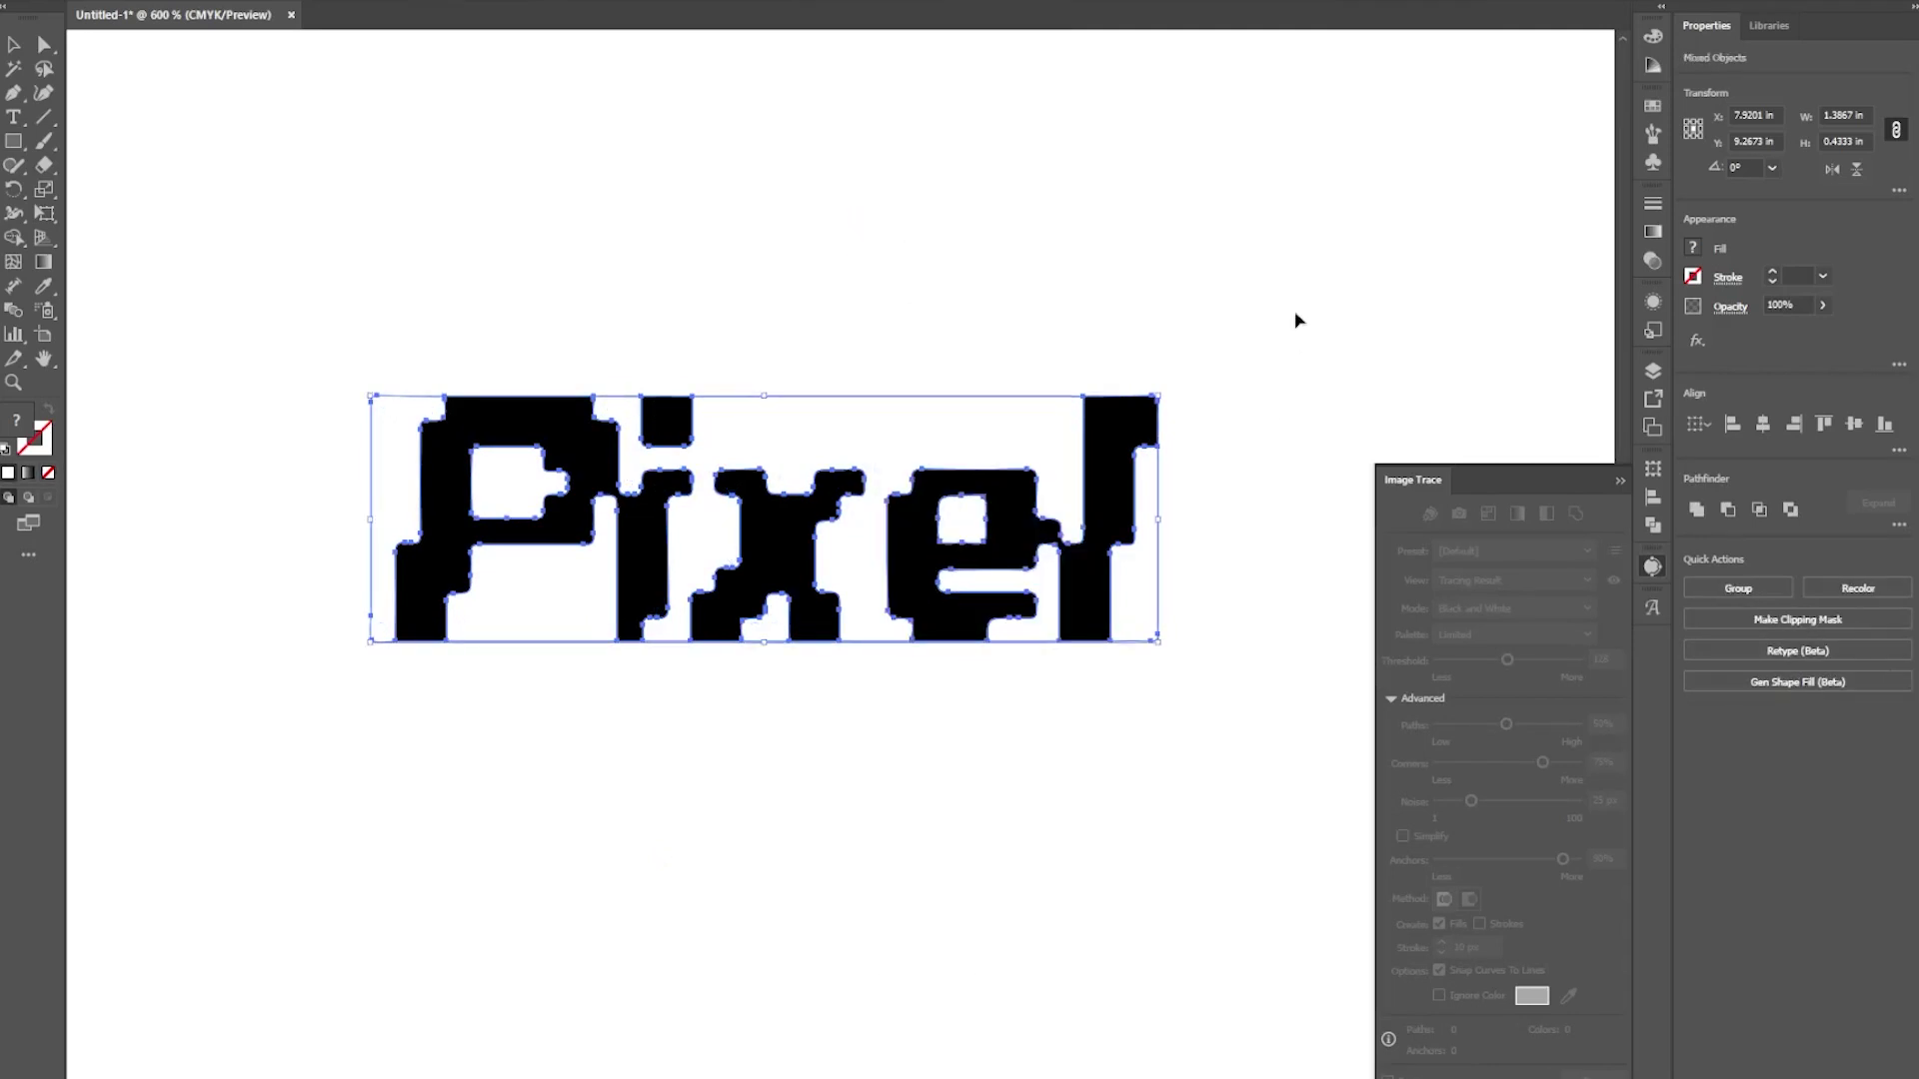
{"action": "left_click", "coordinate": [929, 428]}
{"action": "key", "text": "Delete"}
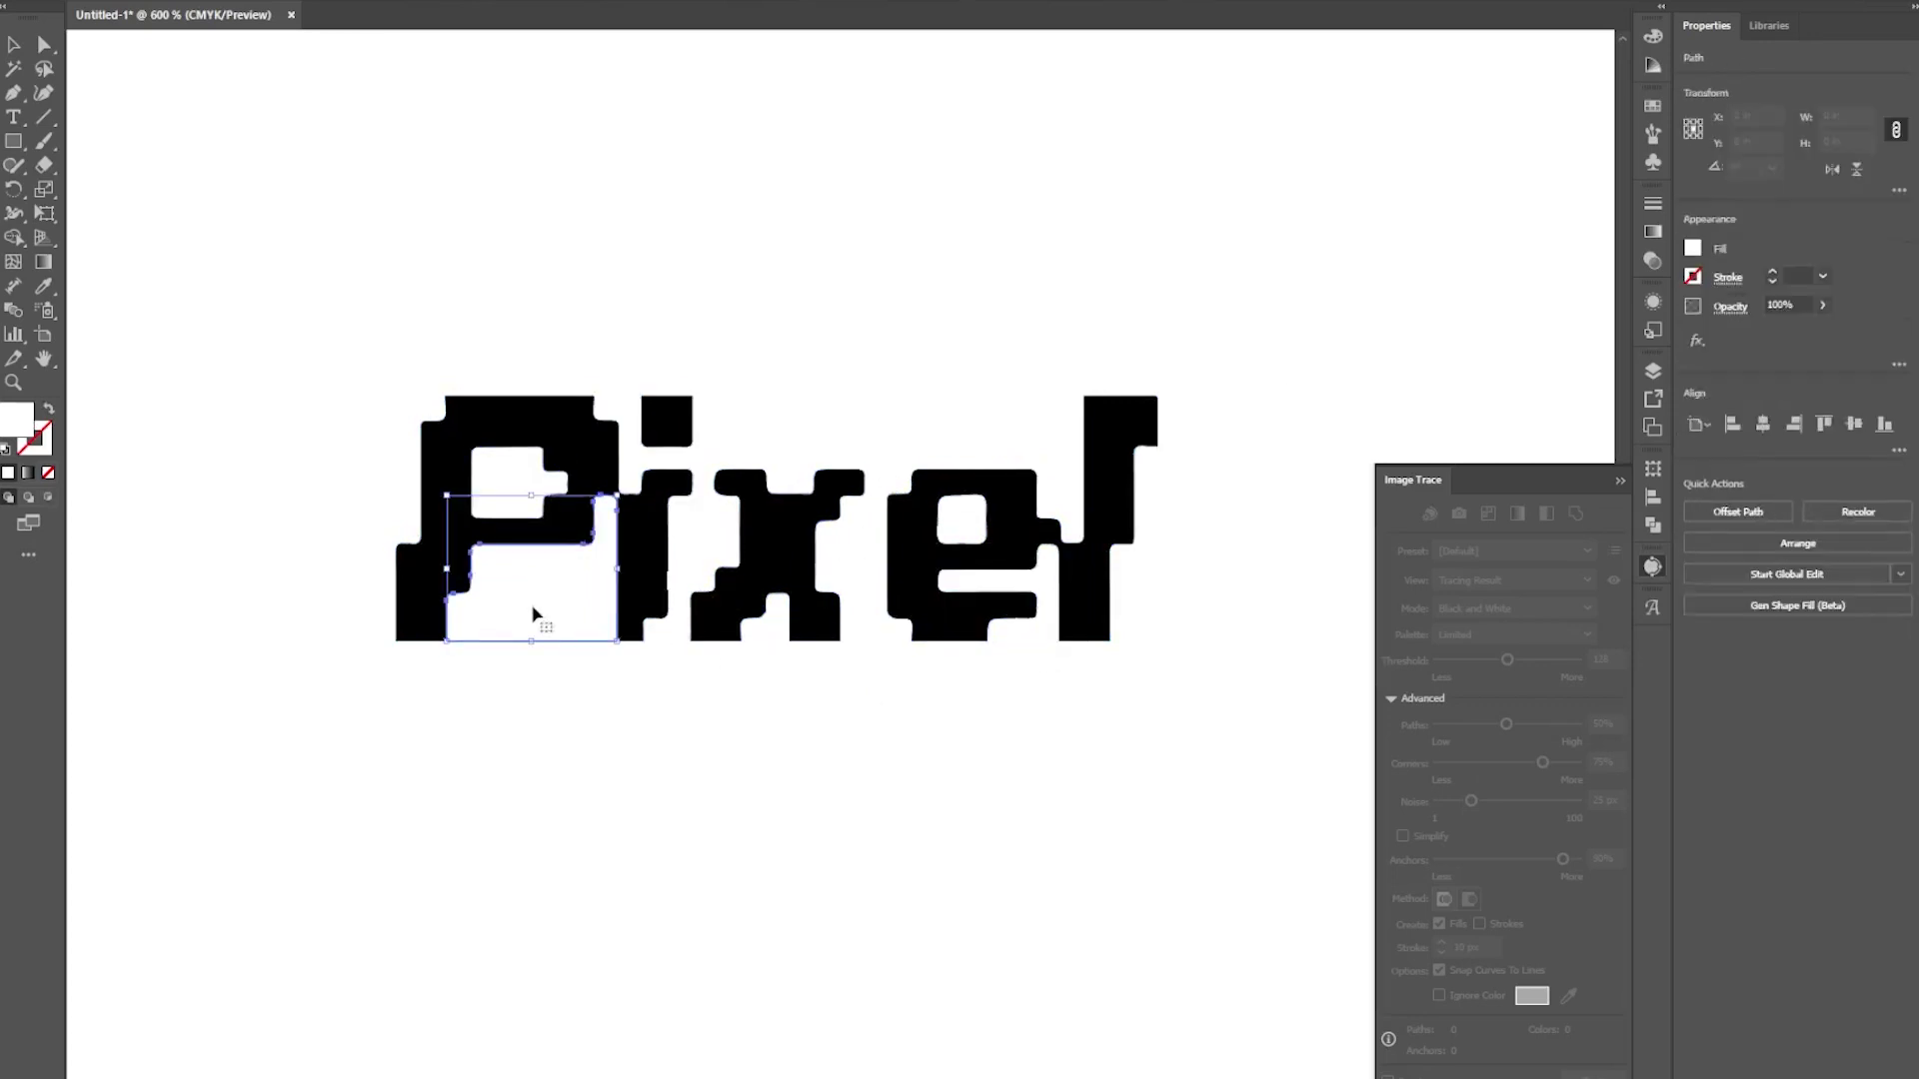
{"action": "left_click", "coordinate": [1163, 495]}
{"action": "left_click", "coordinate": [407, 493]}
{"action": "key", "text": "Delete"}
- Move the traced lettering off the artboard onto the pasteboard and clear the remaining white shapes inside the letters
{"action": "scroll", "coordinate": [591, 468], "scroll_direction": "down", "scroll_amount": 7}
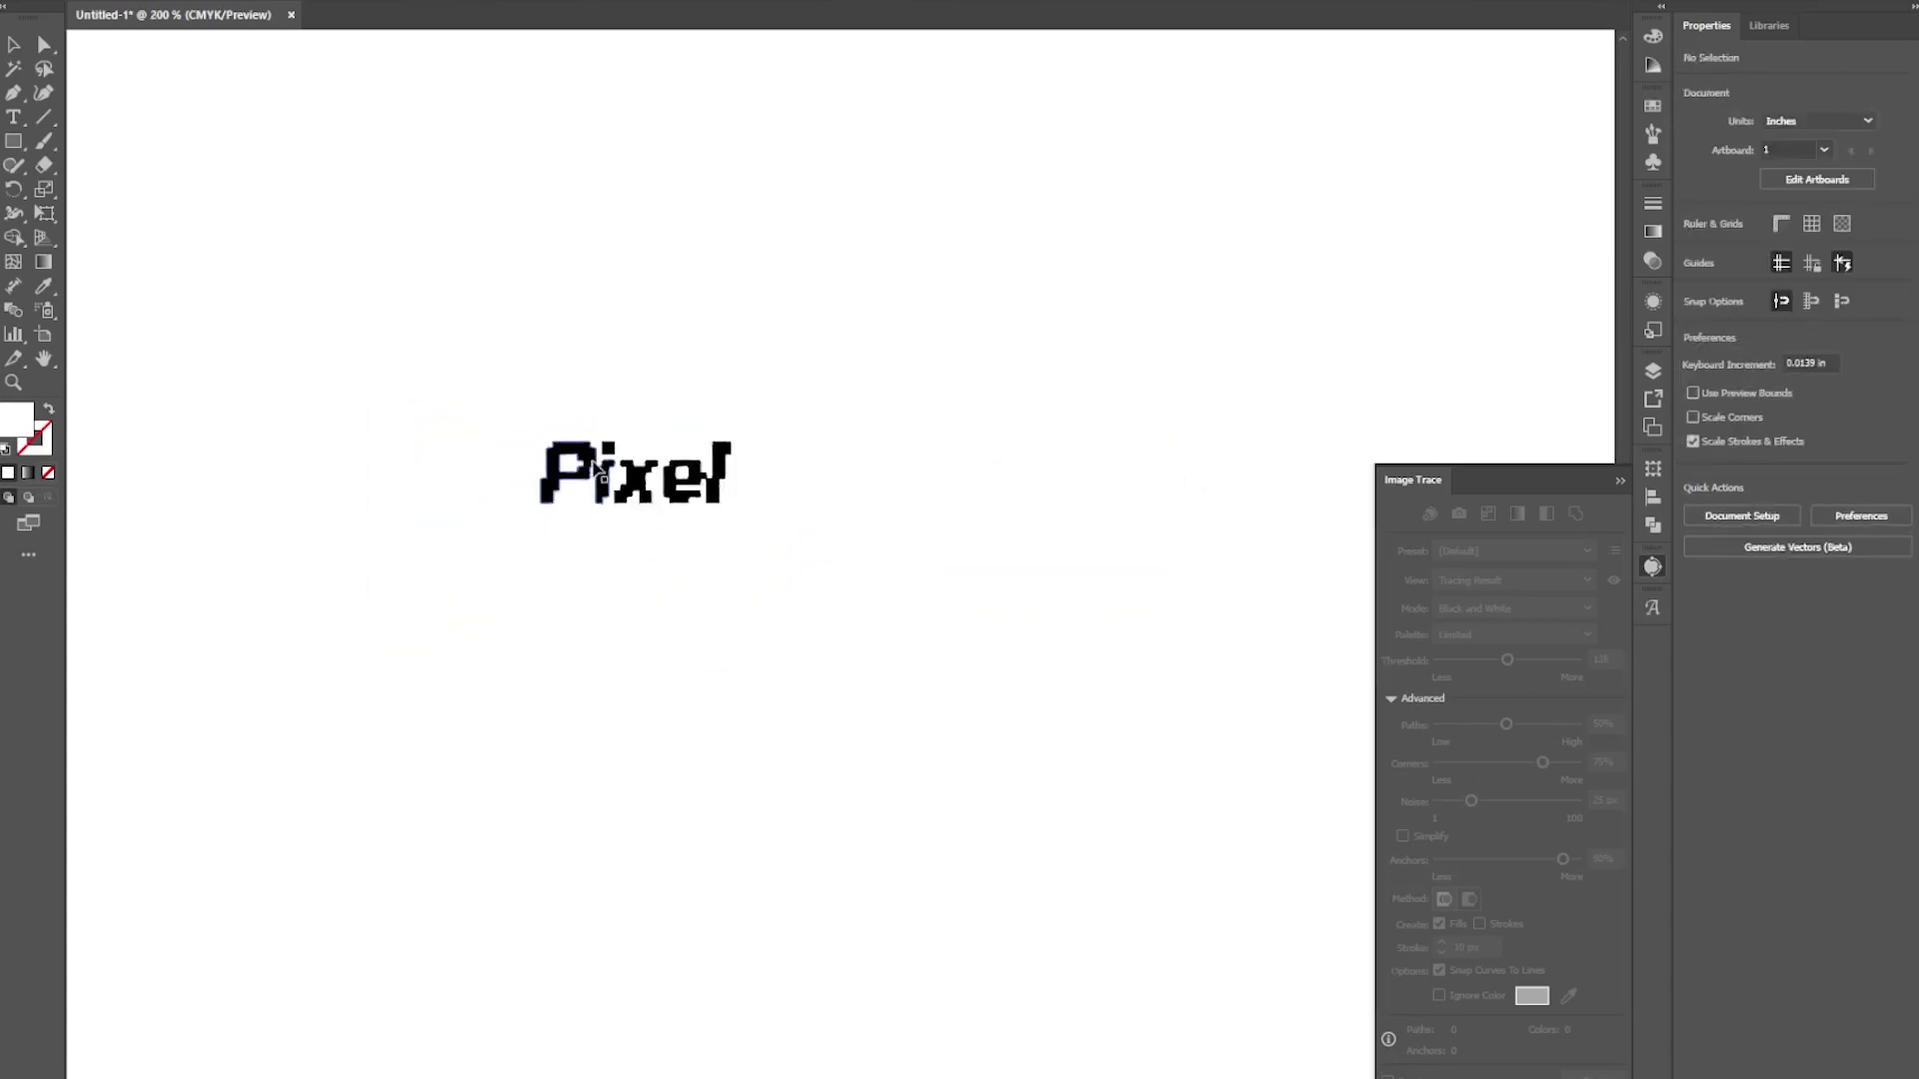
{"action": "left_click_drag", "start_coordinate": [758, 570], "coordinate": [1120, 466]}
{"action": "scroll", "coordinate": [1188, 581], "scroll_direction": "up", "scroll_amount": 7}
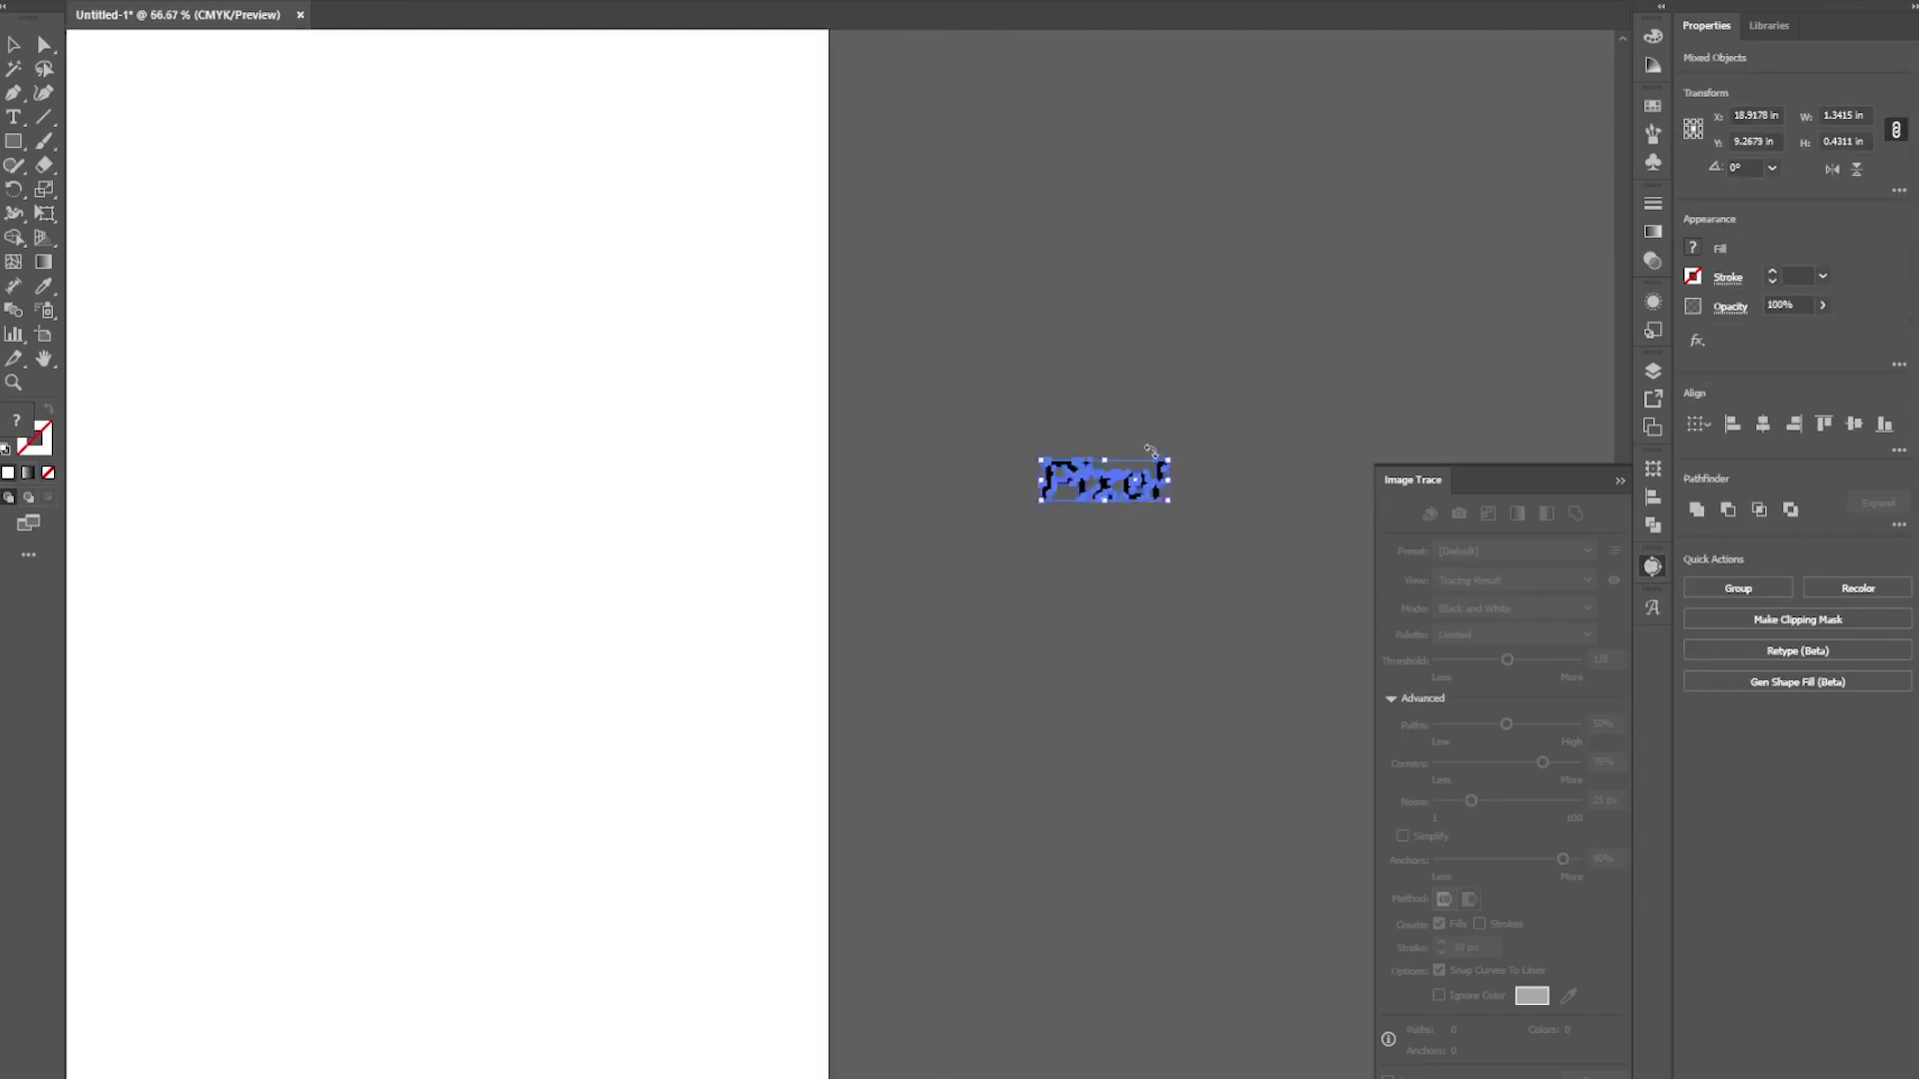
{"action": "left_click", "coordinate": [1230, 441]}
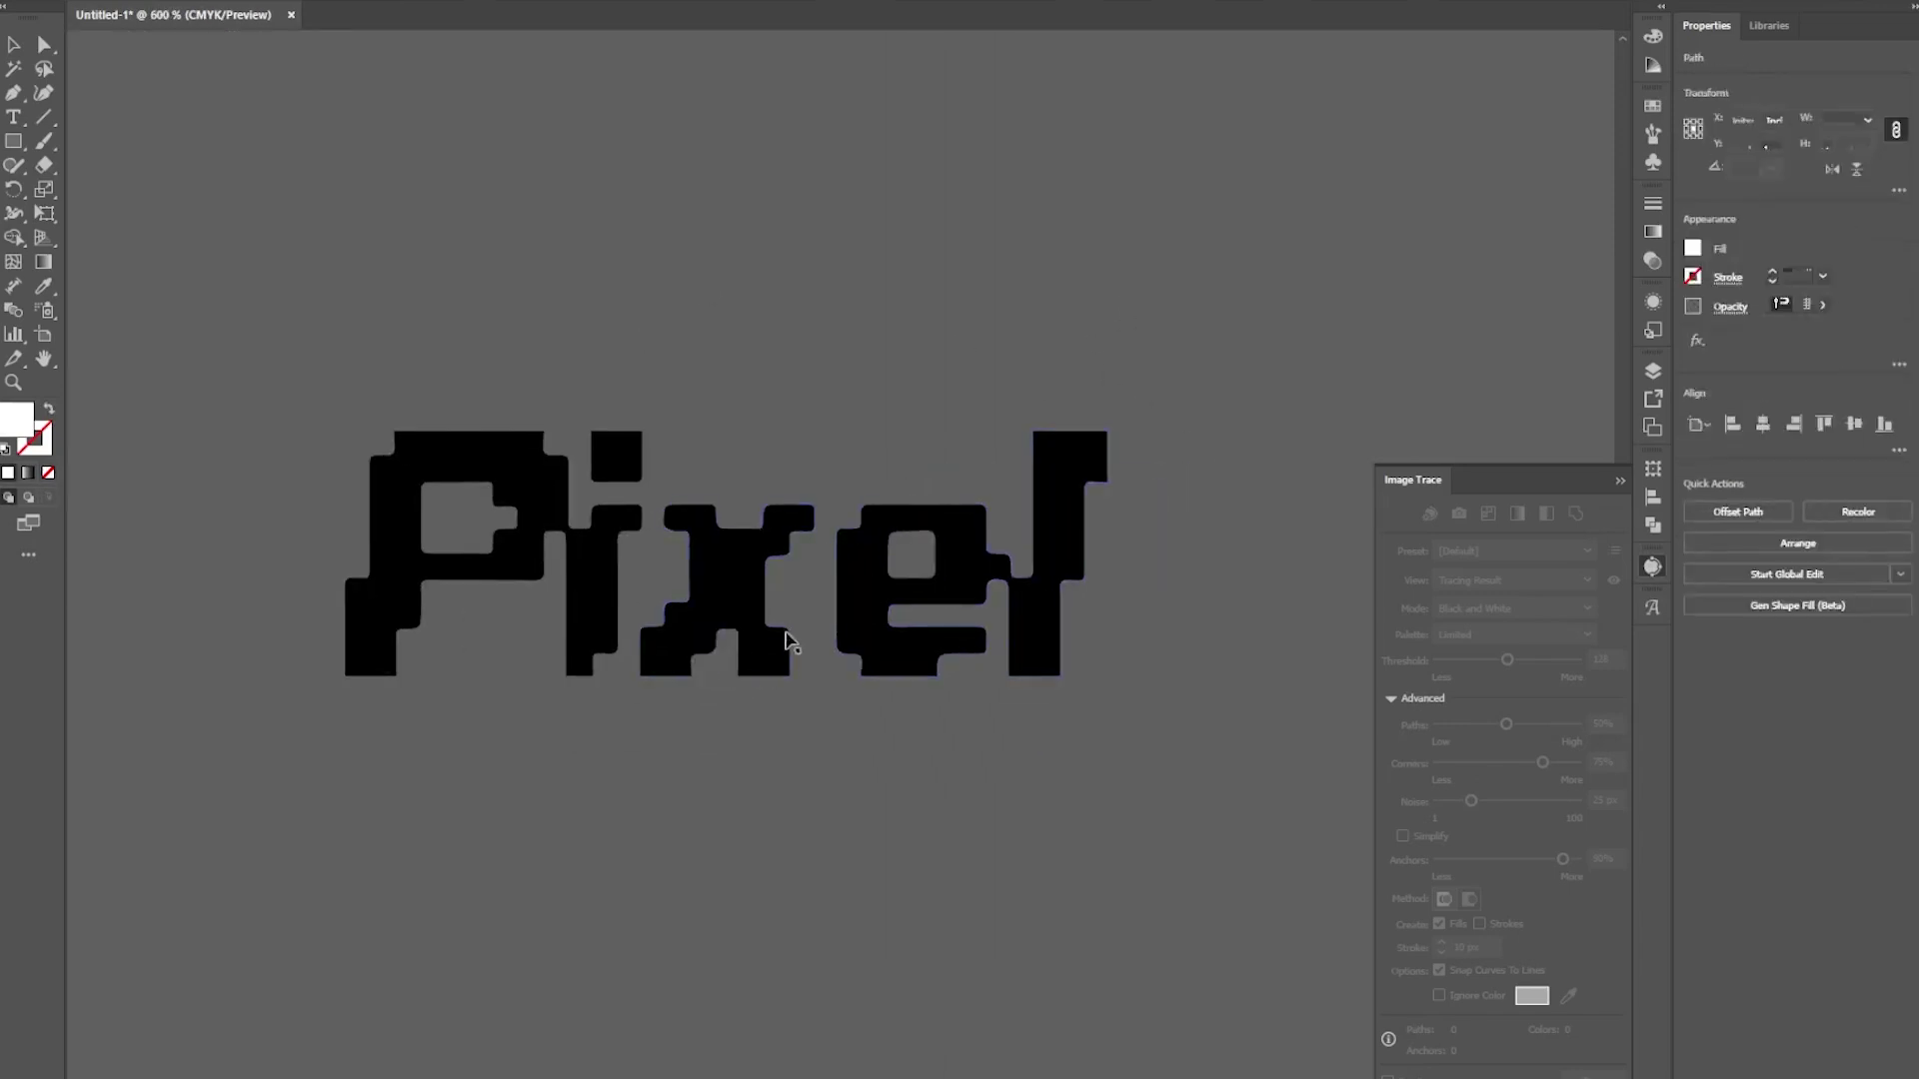
- Select the whole vector lettering and scale it up proportionally to nearly the artboard's width, beside the artboard
{"action": "scroll", "coordinate": [826, 629], "scroll_direction": "down", "scroll_amount": 2}
{"action": "scroll", "coordinate": [825, 630], "scroll_direction": "down", "scroll_amount": 6}
{"action": "left_click_drag", "start_coordinate": [1007, 527], "coordinate": [775, 671]}
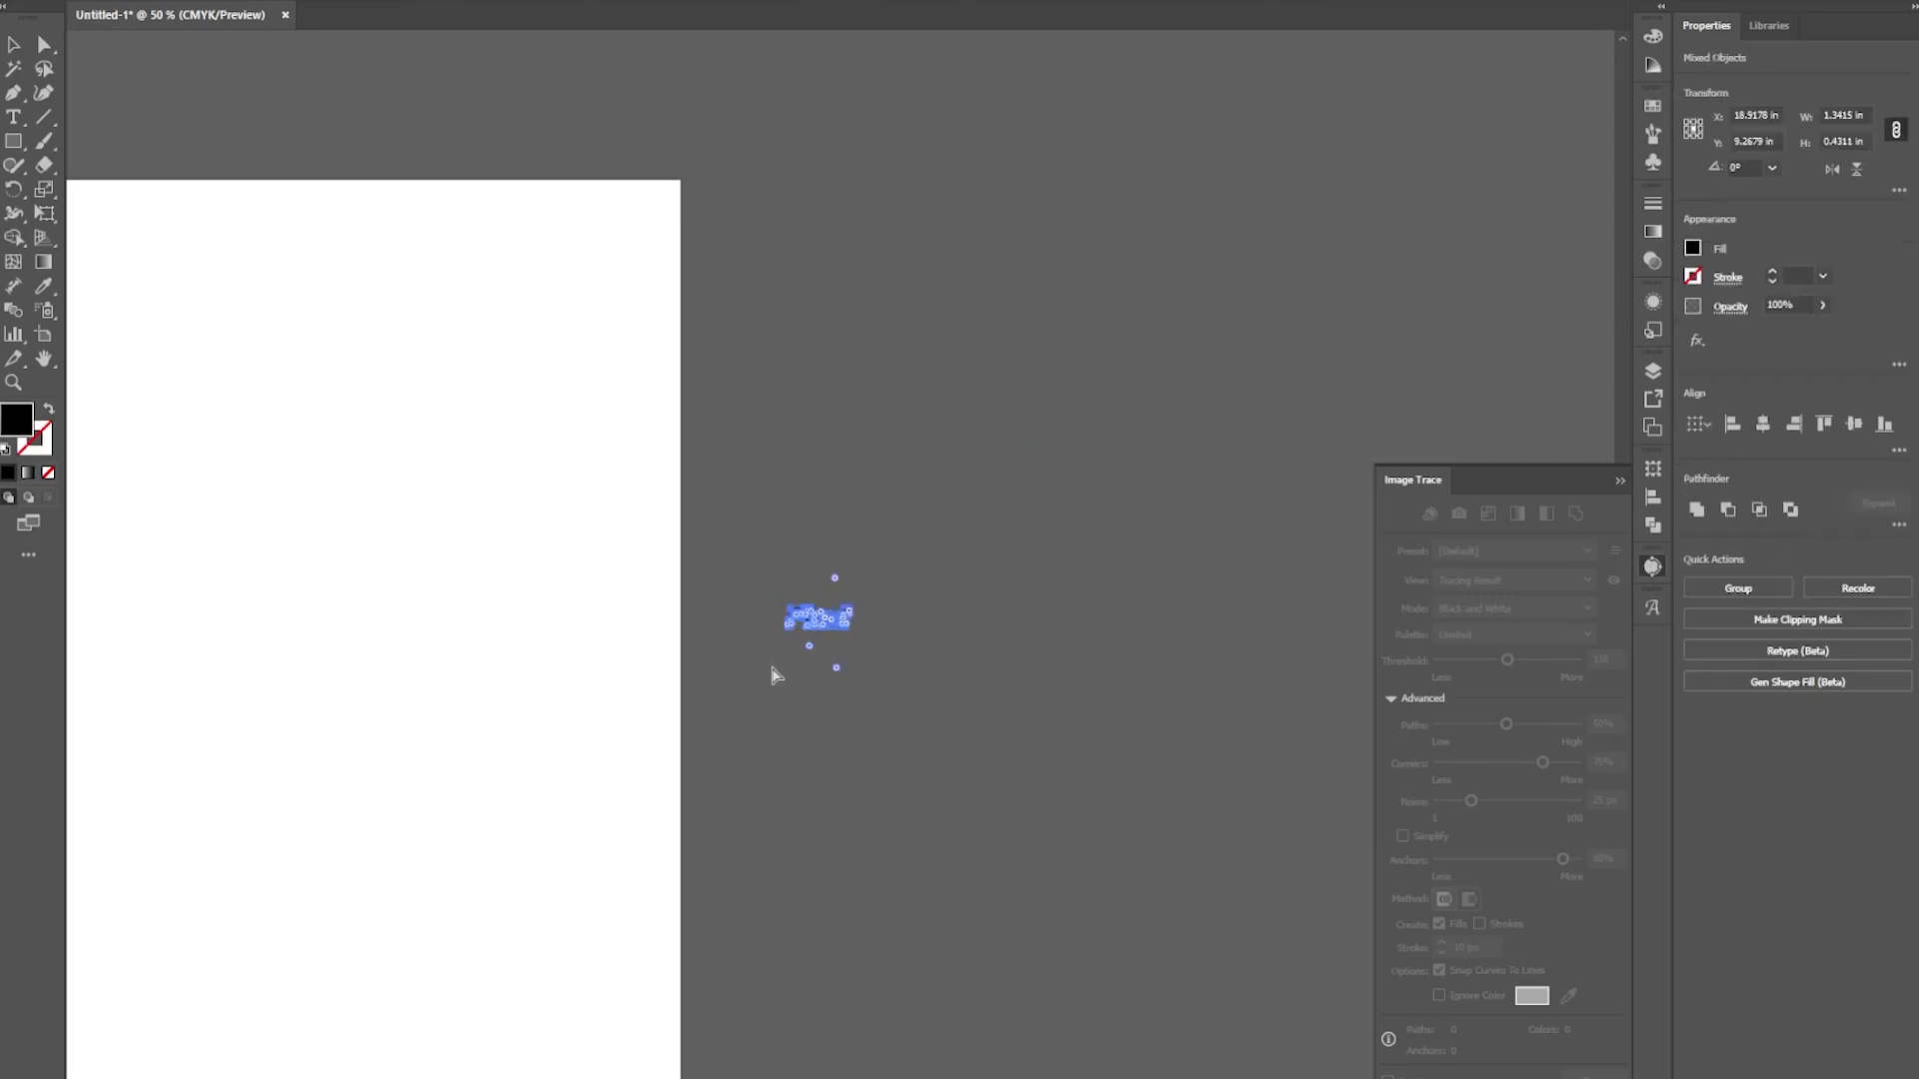
{"action": "left_click", "coordinate": [896, 669]}
{"action": "left_click", "coordinate": [851, 612]}
{"action": "left_click_drag", "start_coordinate": [852, 612], "coordinate": [1123, 514]}
{"action": "left_click_drag", "start_coordinate": [903, 548], "coordinate": [1169, 408]}
{"action": "scroll", "coordinate": [1169, 408], "scroll_direction": "down", "scroll_amount": 2}
{"action": "left_click", "coordinate": [1177, 441]}
{"action": "scroll", "coordinate": [1177, 441], "scroll_direction": "up", "scroll_amount": 2}
{"action": "scroll", "coordinate": [1177, 440], "scroll_direction": "right", "scroll_amount": 3}
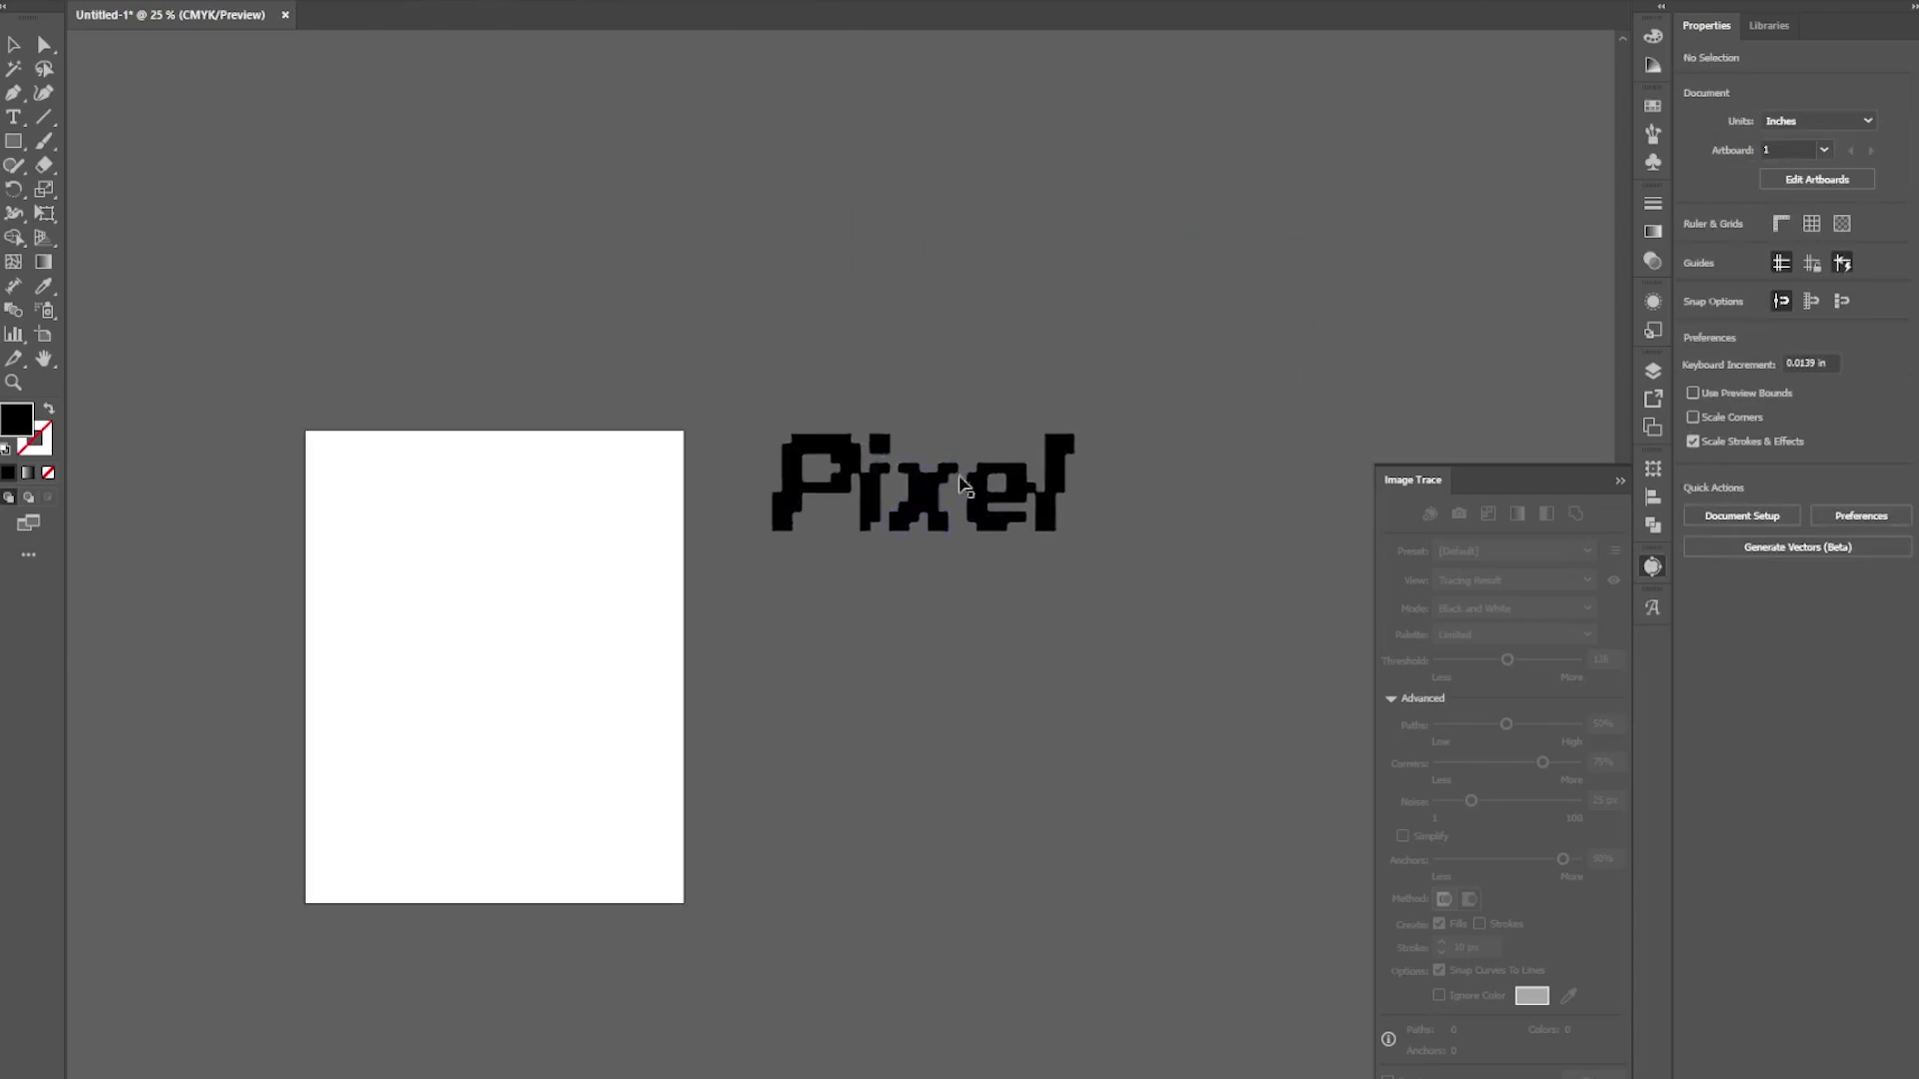
{"action": "scroll", "coordinate": [945, 460], "scroll_direction": "up", "scroll_amount": 2}
- Copy the enlarged vector lettering, switch to Photoshop and paste it into Pixel Font Examples.psd as a shape layer
{"action": "left_click", "coordinate": [897, 527]}
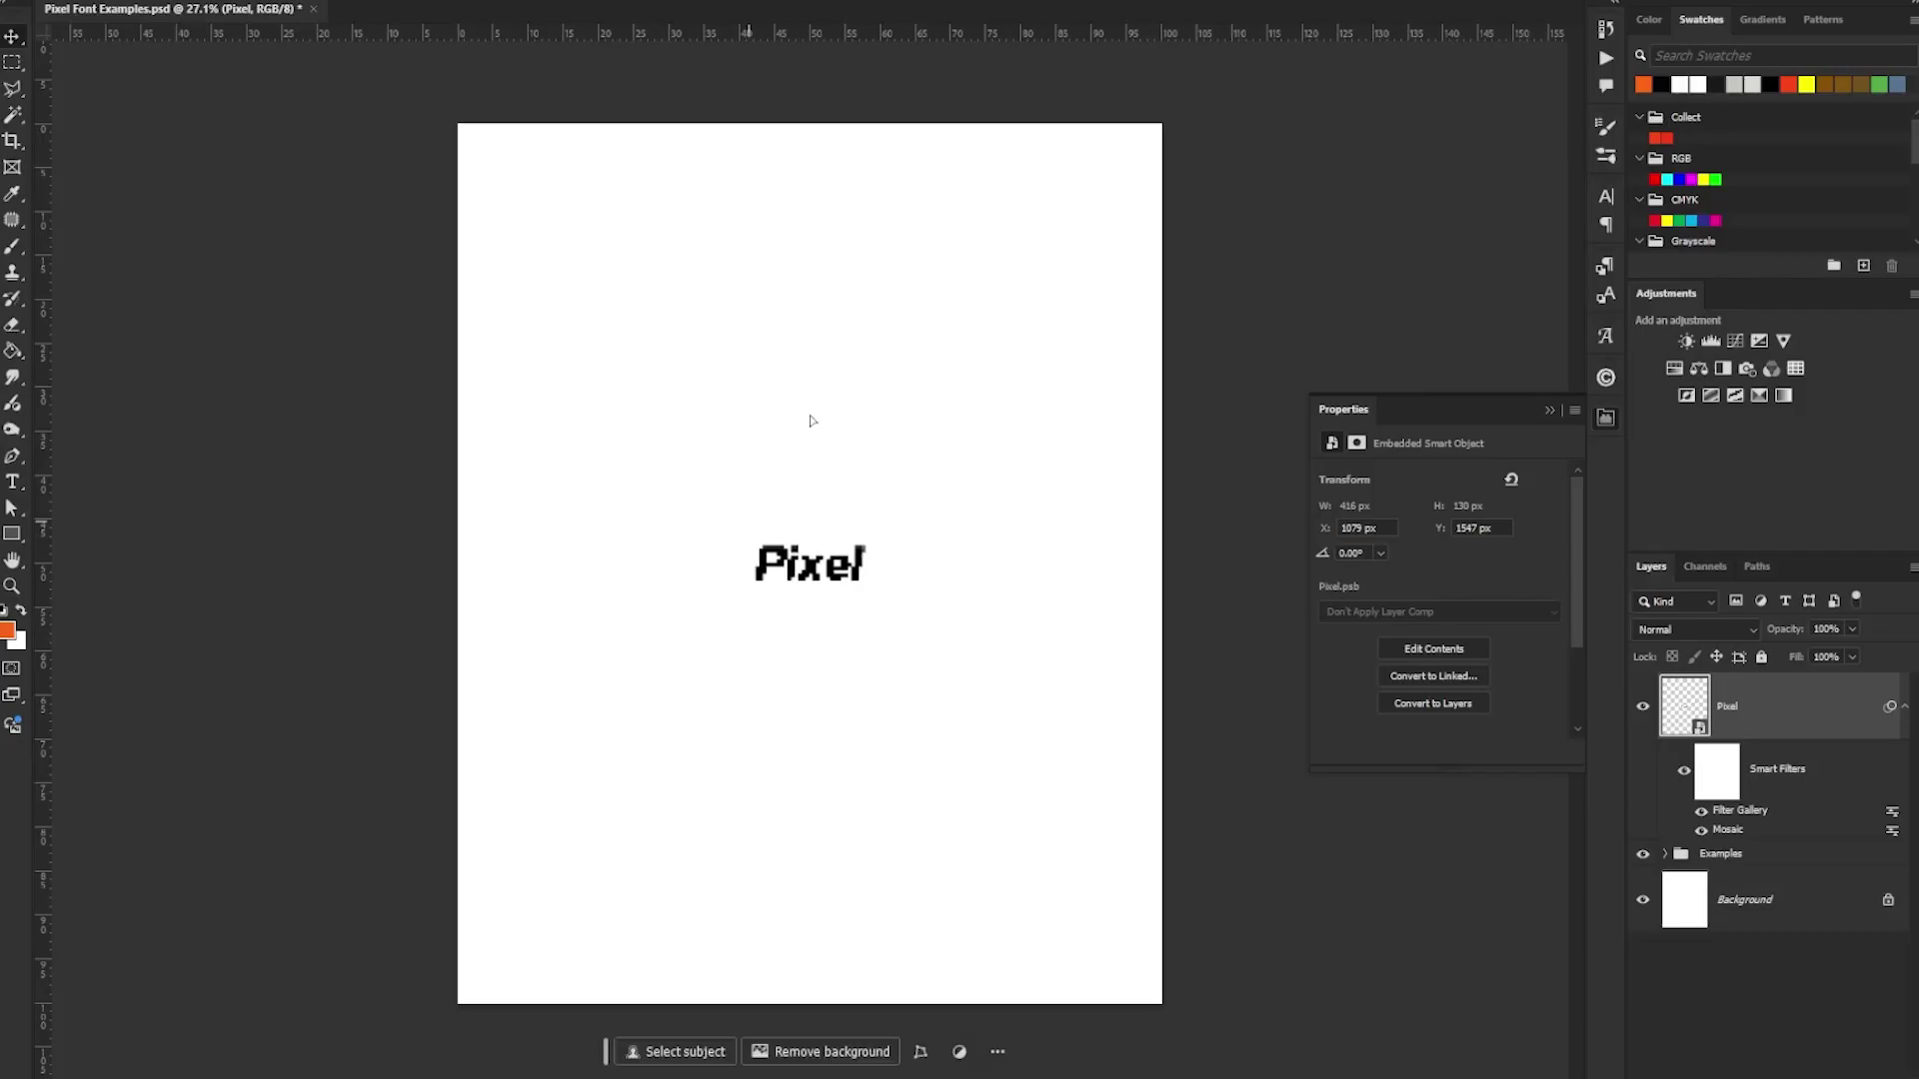
{"action": "key", "text": "ctrl+v"}
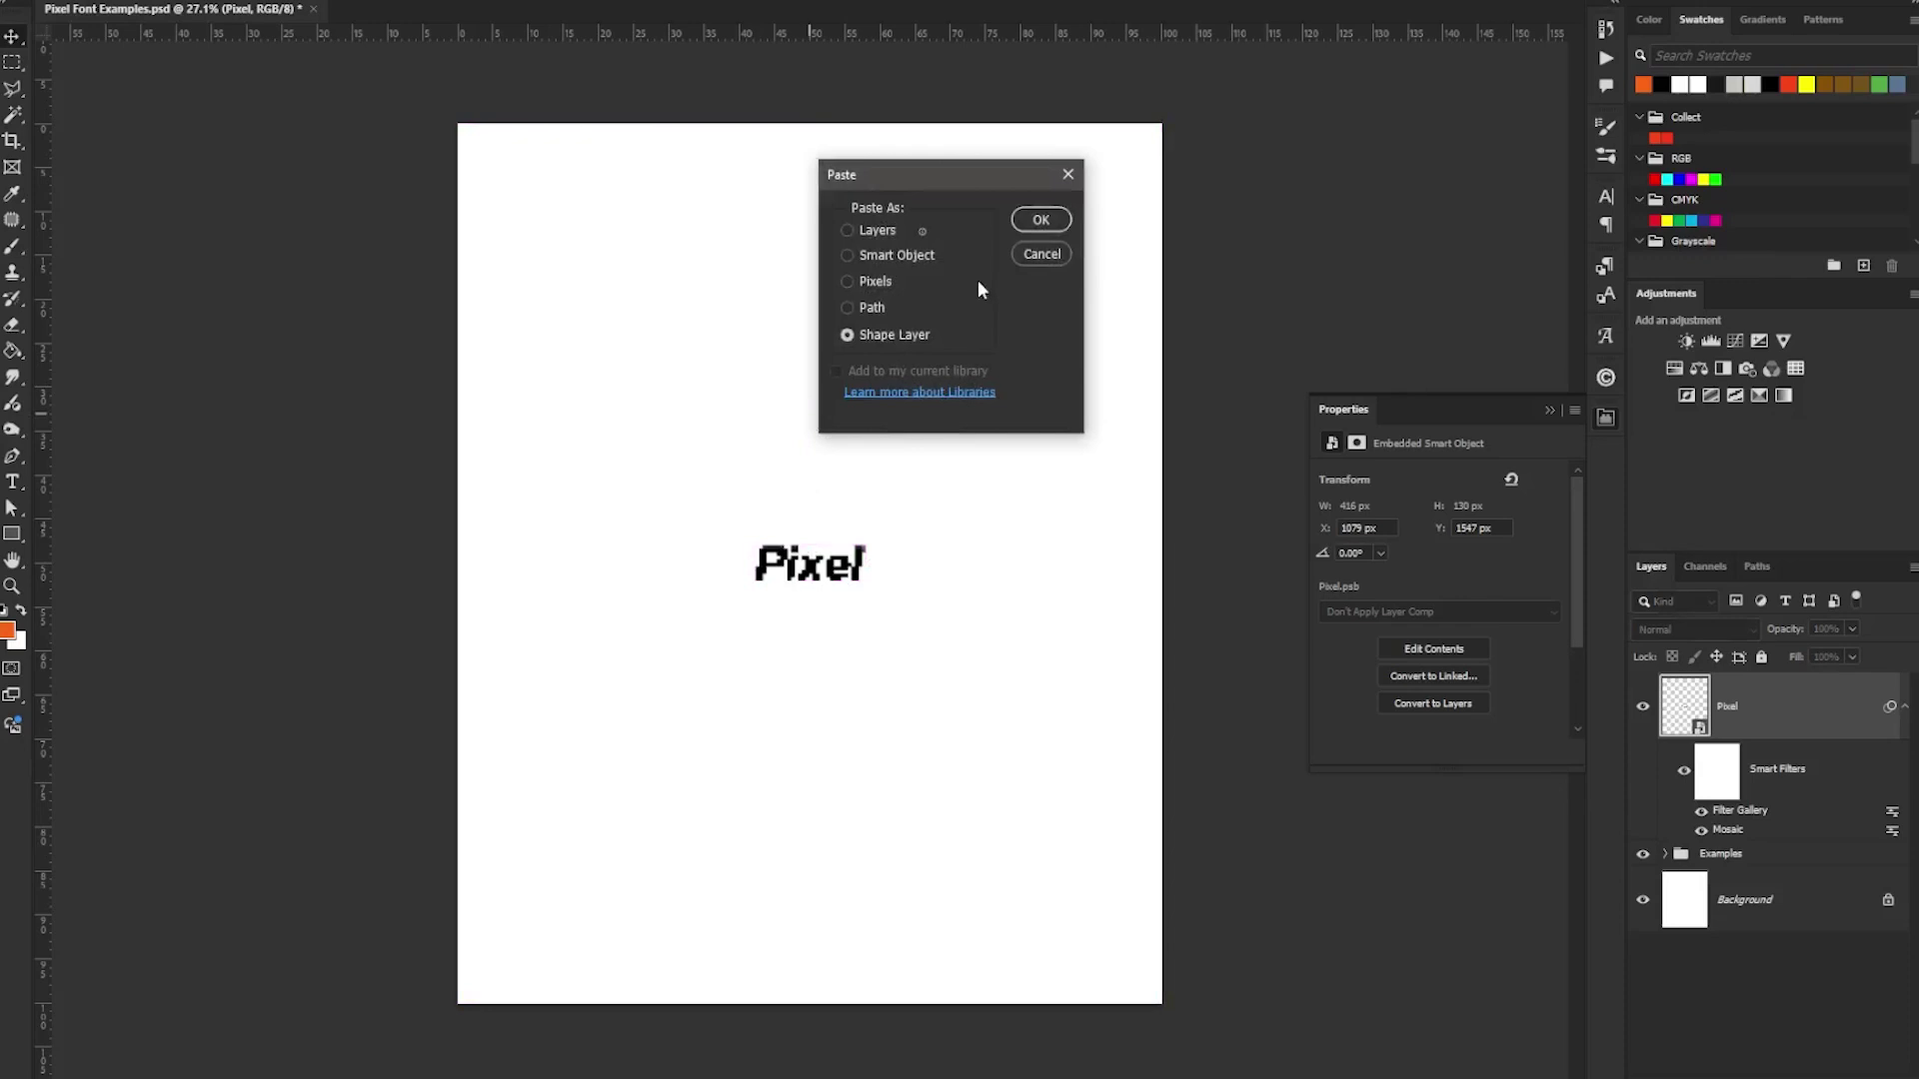
{"action": "key", "text": "Return"}
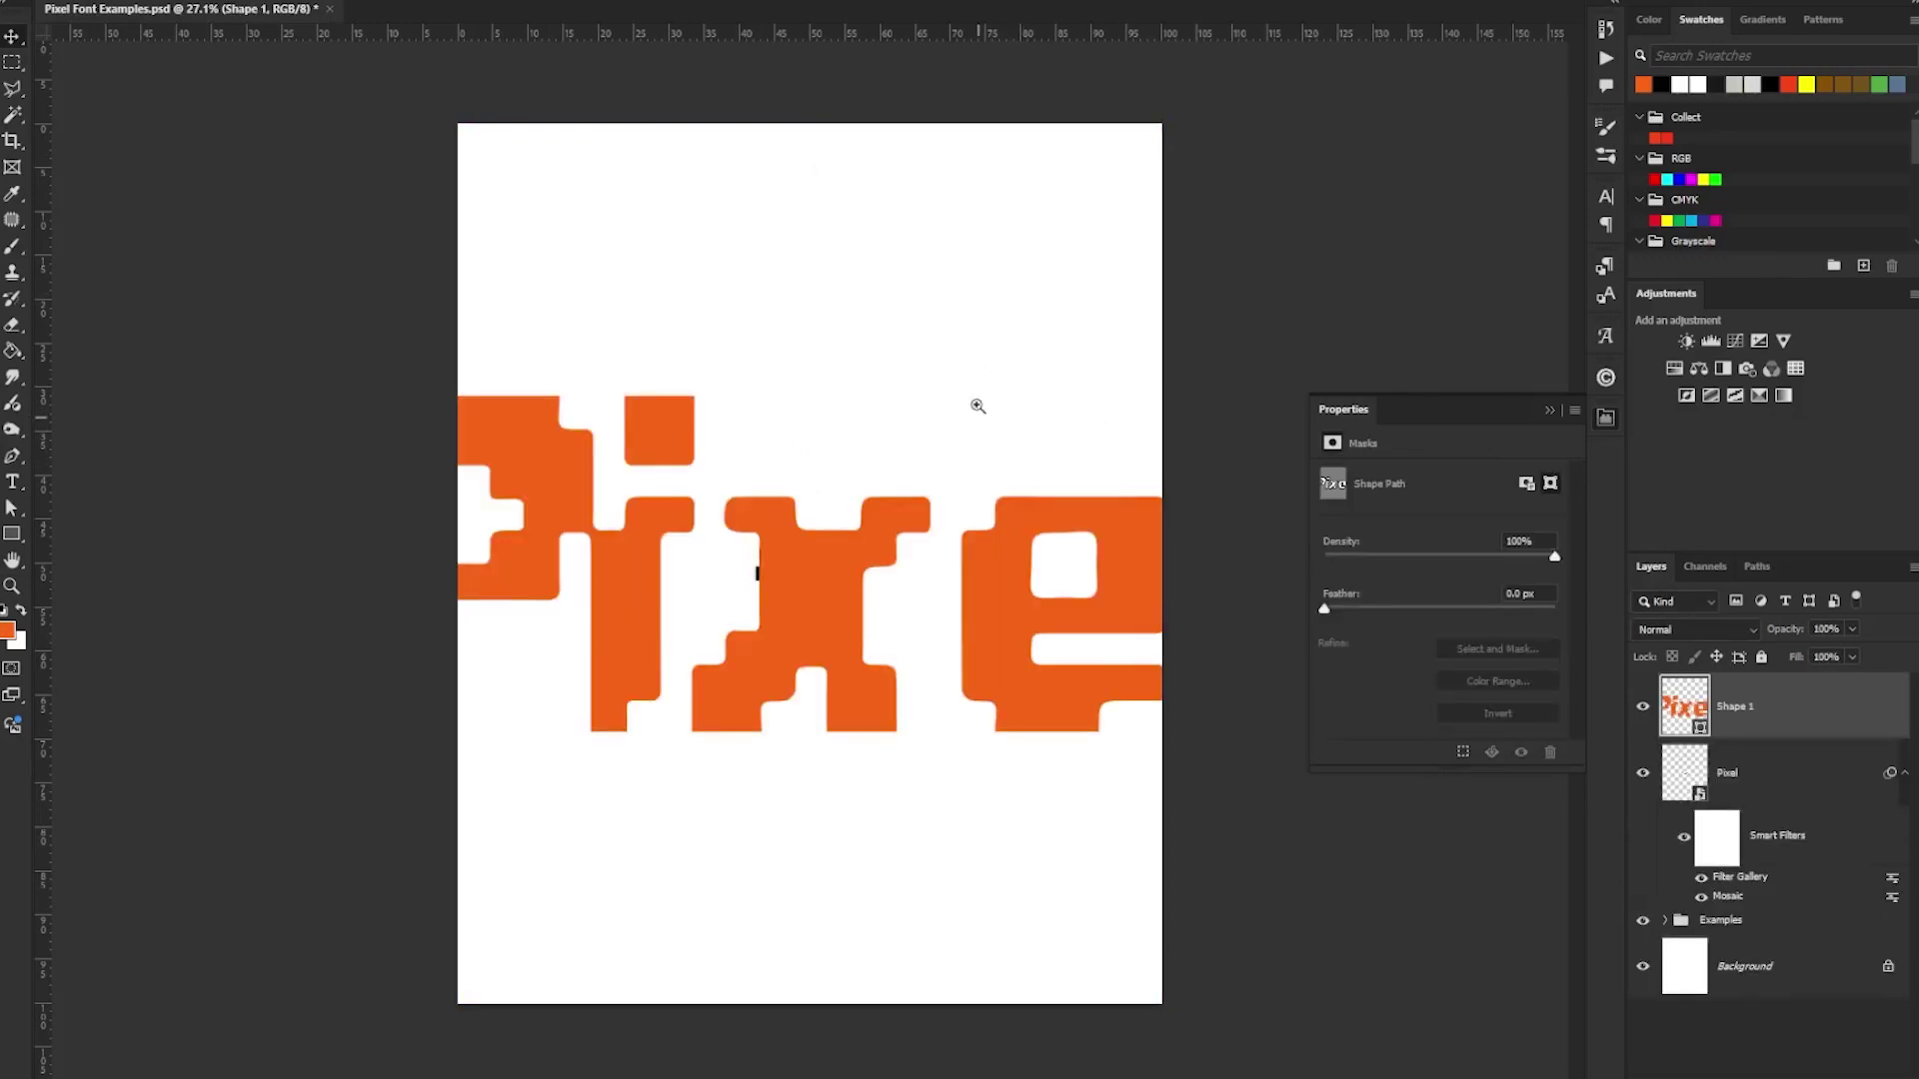
{"action": "scroll", "coordinate": [839, 459], "scroll_direction": "down", "scroll_amount": 5}
{"action": "scroll", "coordinate": [712, 577], "scroll_direction": "up", "scroll_amount": 8}
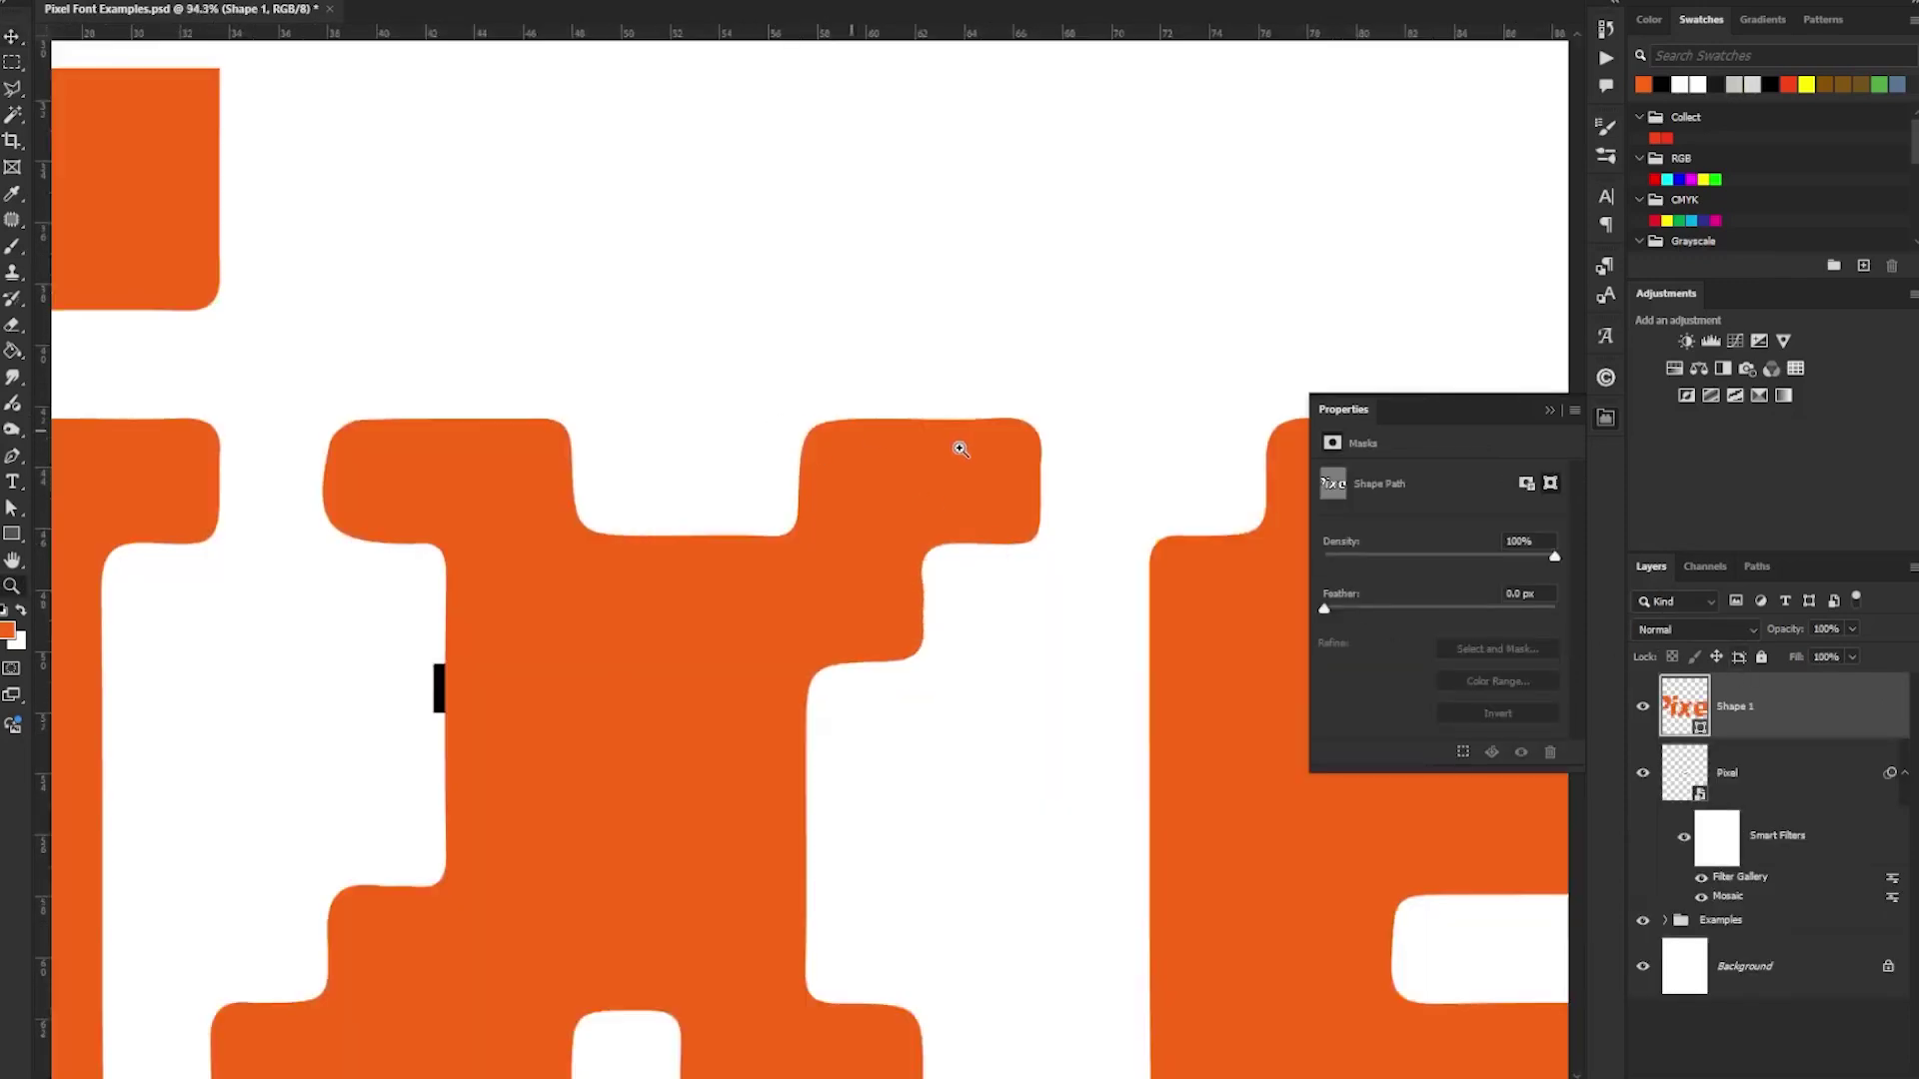
{"action": "scroll", "coordinate": [928, 463], "scroll_direction": "down", "scroll_amount": 8}
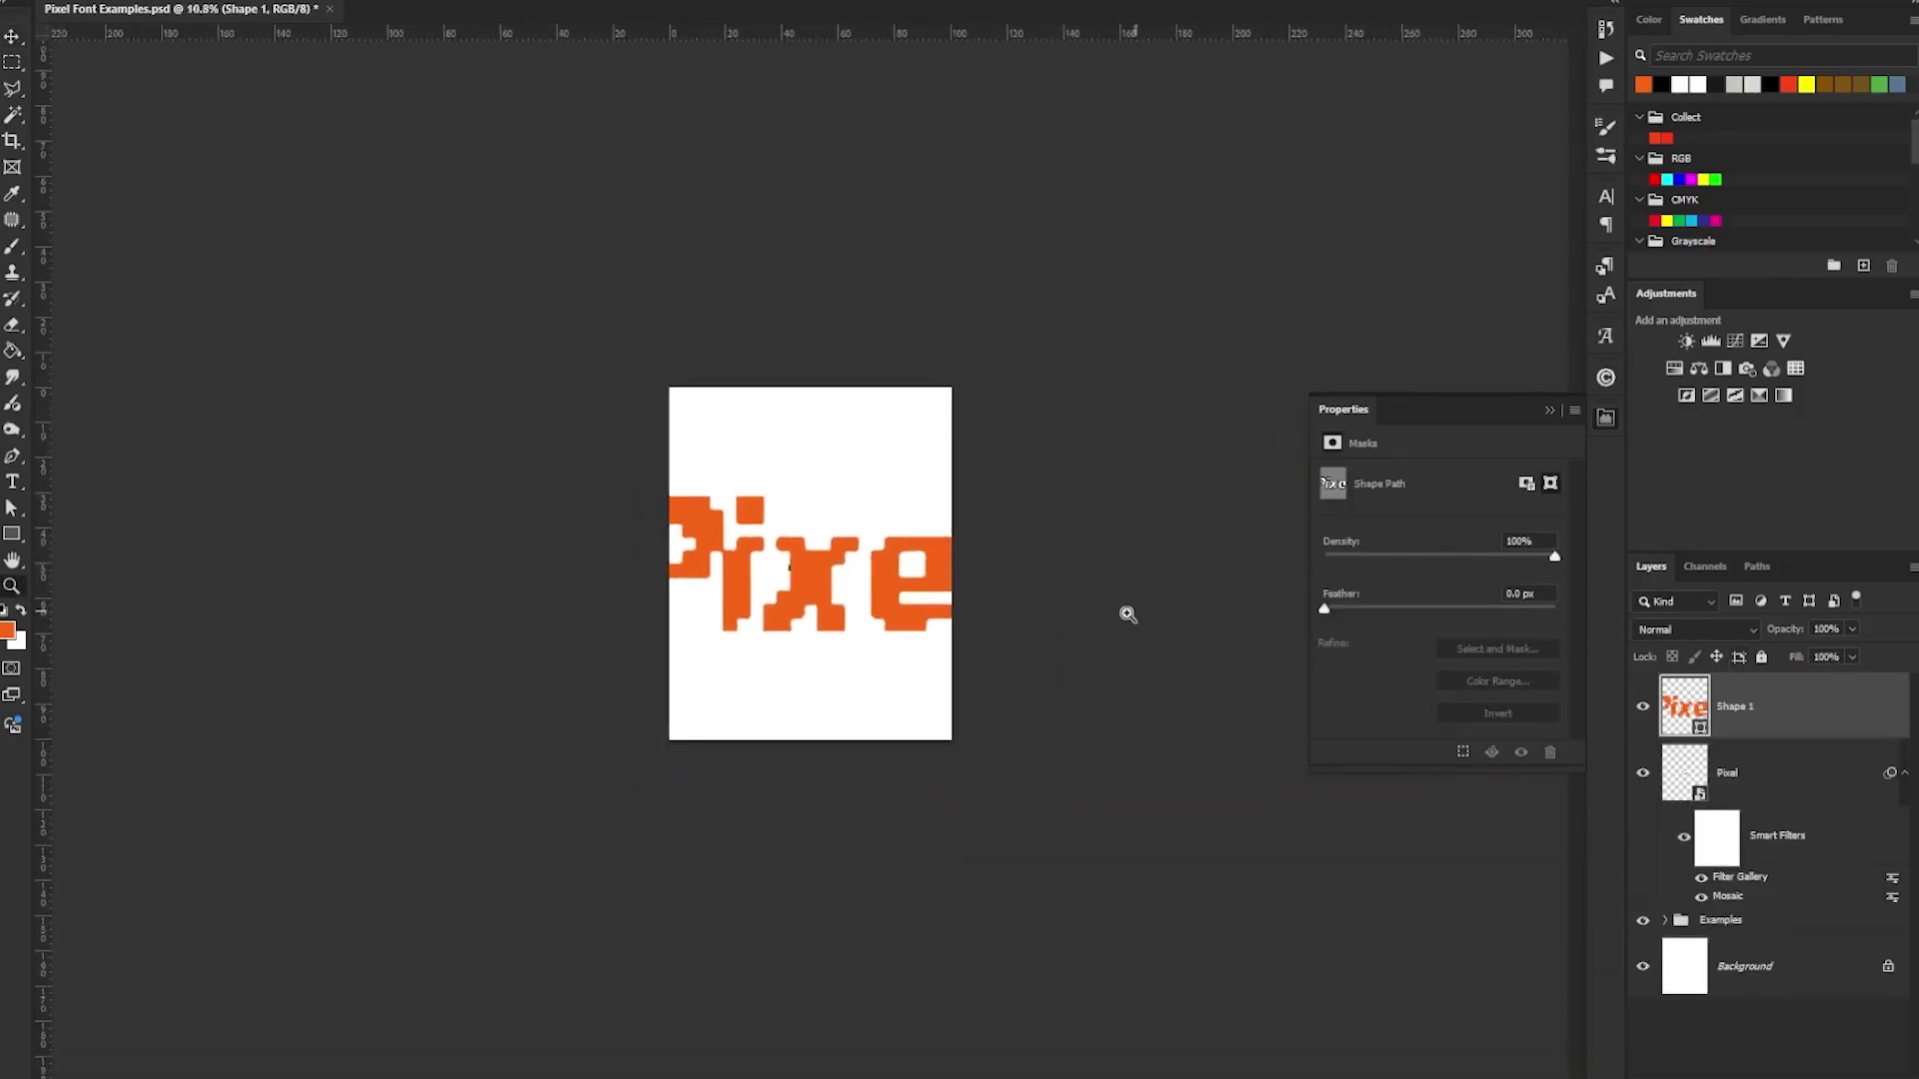
- Transform the pasted orange lettering to be narrower and taller so the whole word fits within the canvas width
{"action": "key", "text": "ctrl+t"}
{"action": "mouse_move", "coordinate": [1023, 490]}
{"action": "left_mouse_down"}
{"action": "mouse_move", "coordinate": [934, 505]}
{"action": "mouse_move", "coordinate": [1055, 485]}
{"action": "left_mouse_up"}
{"action": "left_click_drag", "start_coordinate": [1049, 568], "coordinate": [914, 565]}
{"action": "key", "text": "Return"}
{"action": "scroll", "coordinate": [1002, 550], "scroll_direction": "up", "scroll_amount": 5}
{"action": "scroll", "coordinate": [1002, 549], "scroll_direction": "up", "scroll_amount": 3}
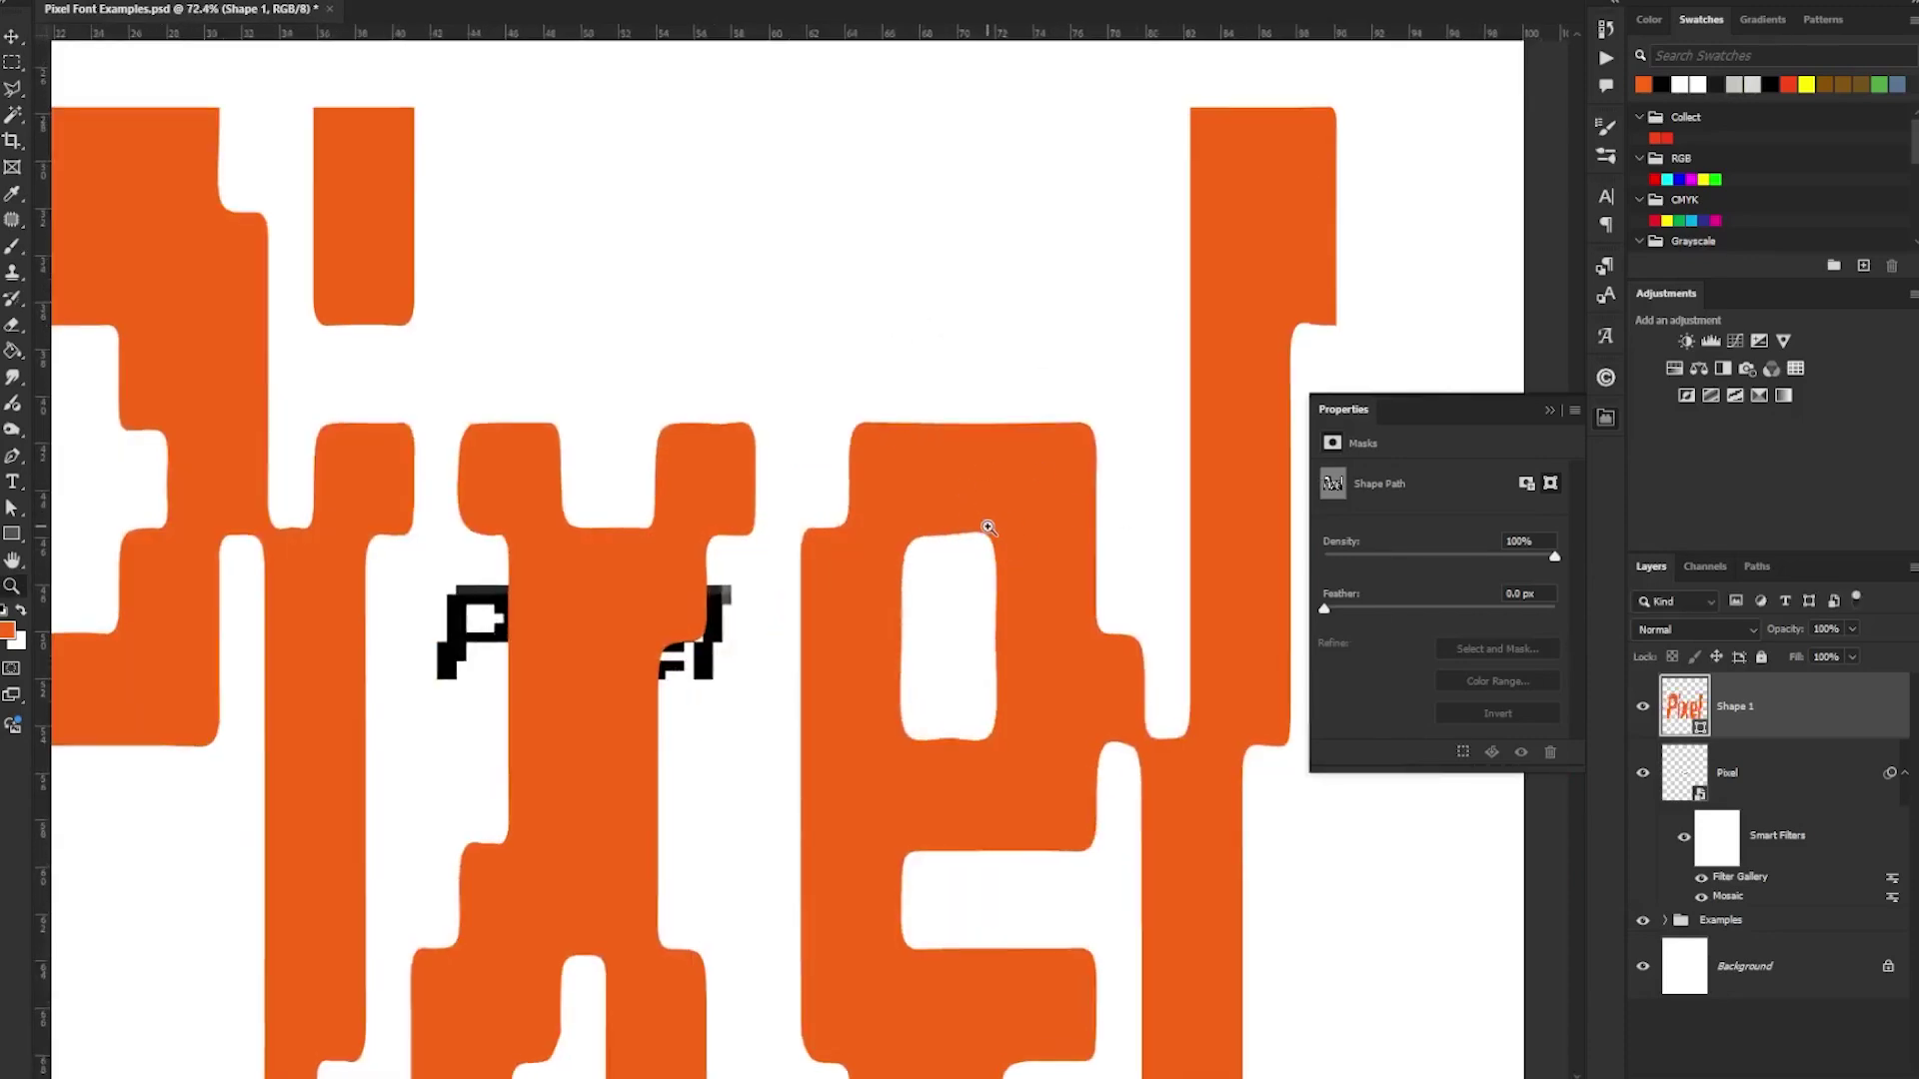
{"action": "scroll", "coordinate": [988, 527], "scroll_direction": "down", "scroll_amount": 5}
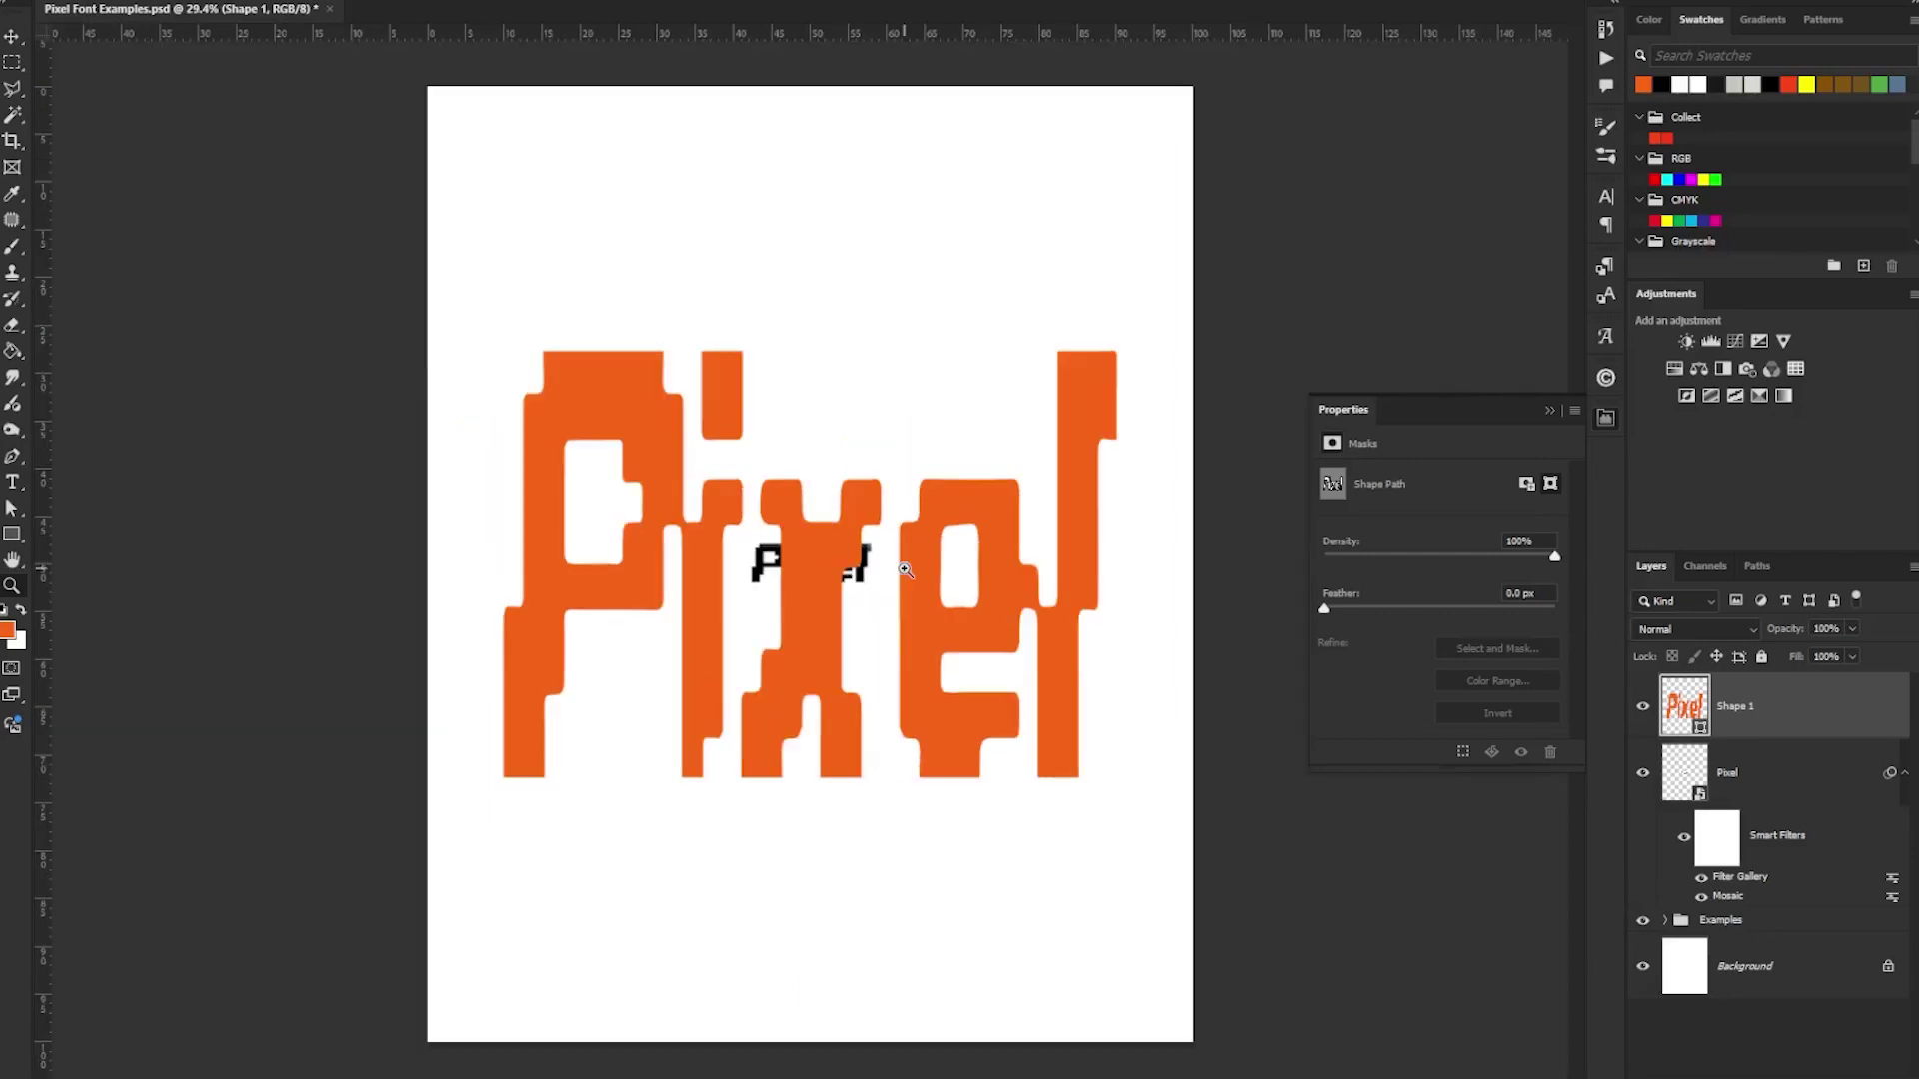
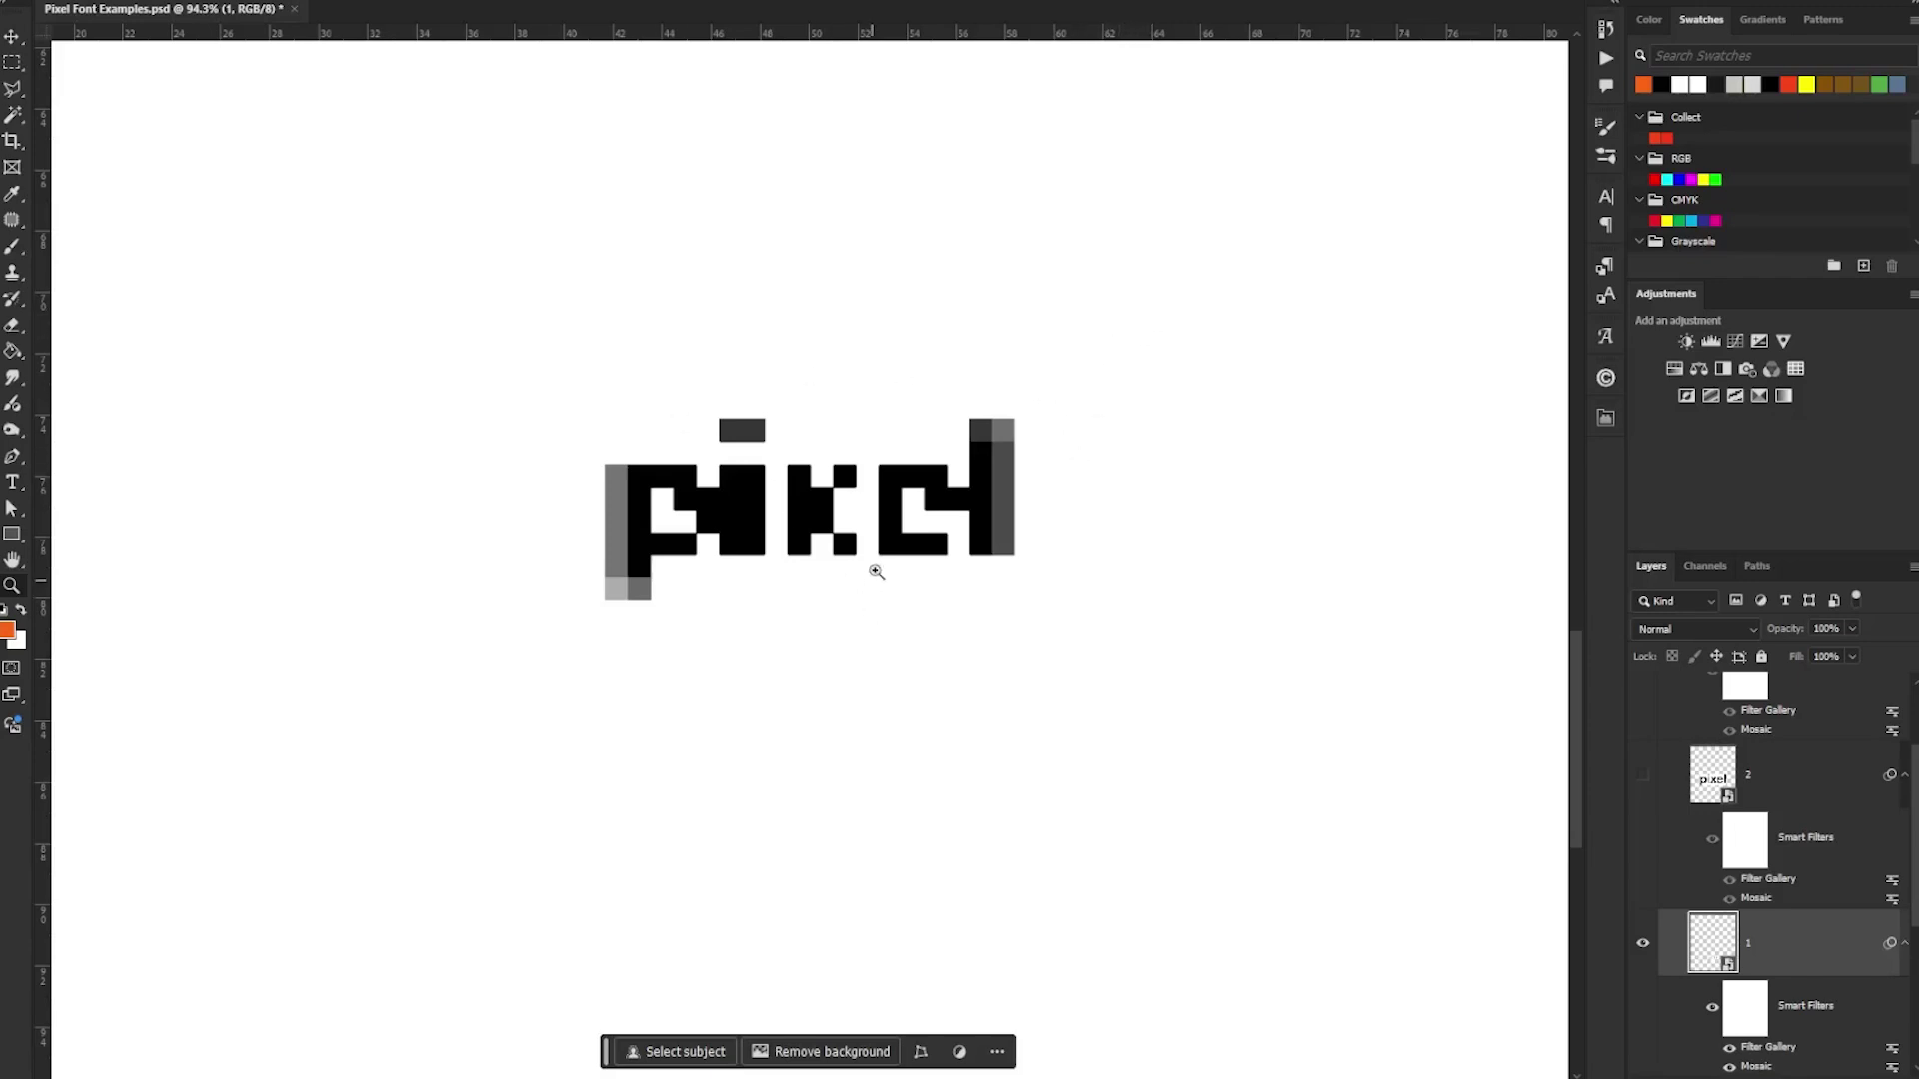
- Make example layers 2 and 3 visible on the canvas together with the small pixel lettering of layer 1
{"action": "scroll", "coordinate": [828, 398], "scroll_direction": "up", "scroll_amount": 2}
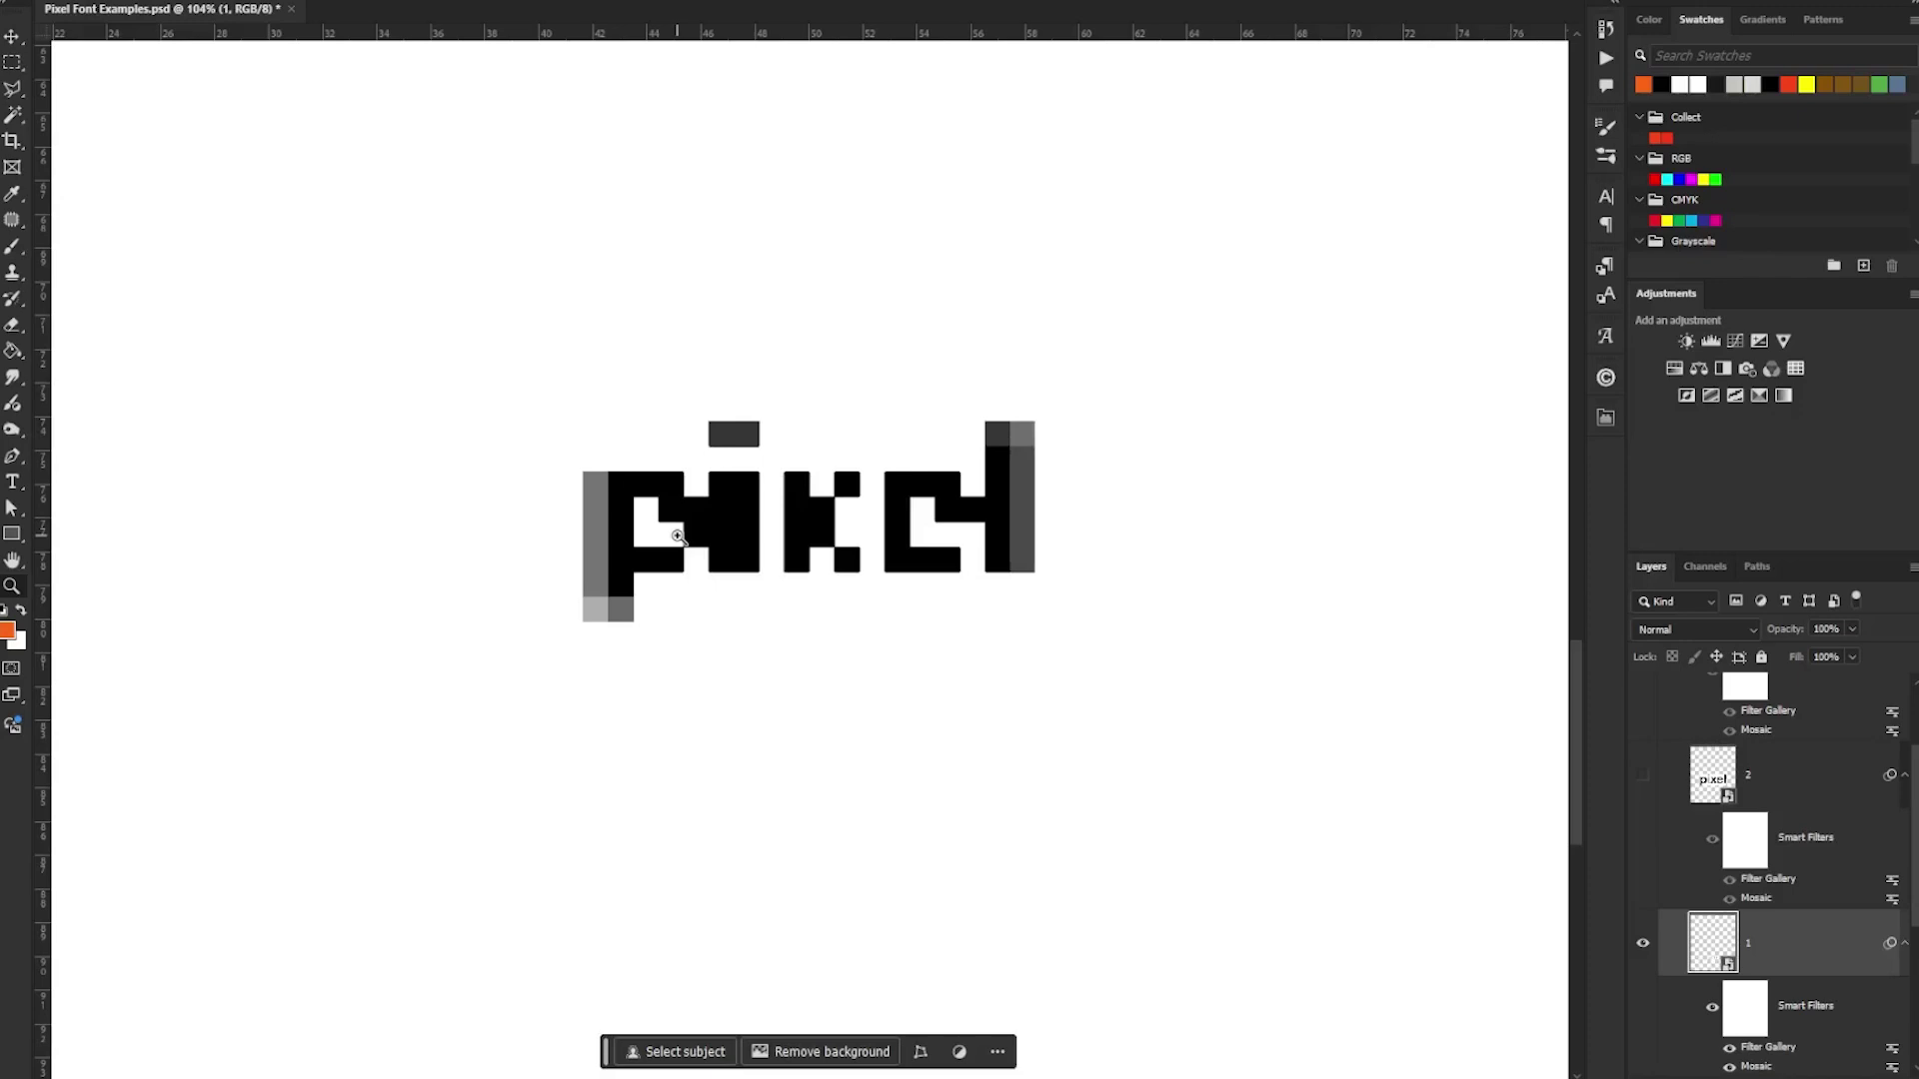
{"action": "key", "text": "ctrl+minus"}
{"action": "key", "text": "ctrl+minus"}
{"action": "key", "text": "ctrl+minus"}
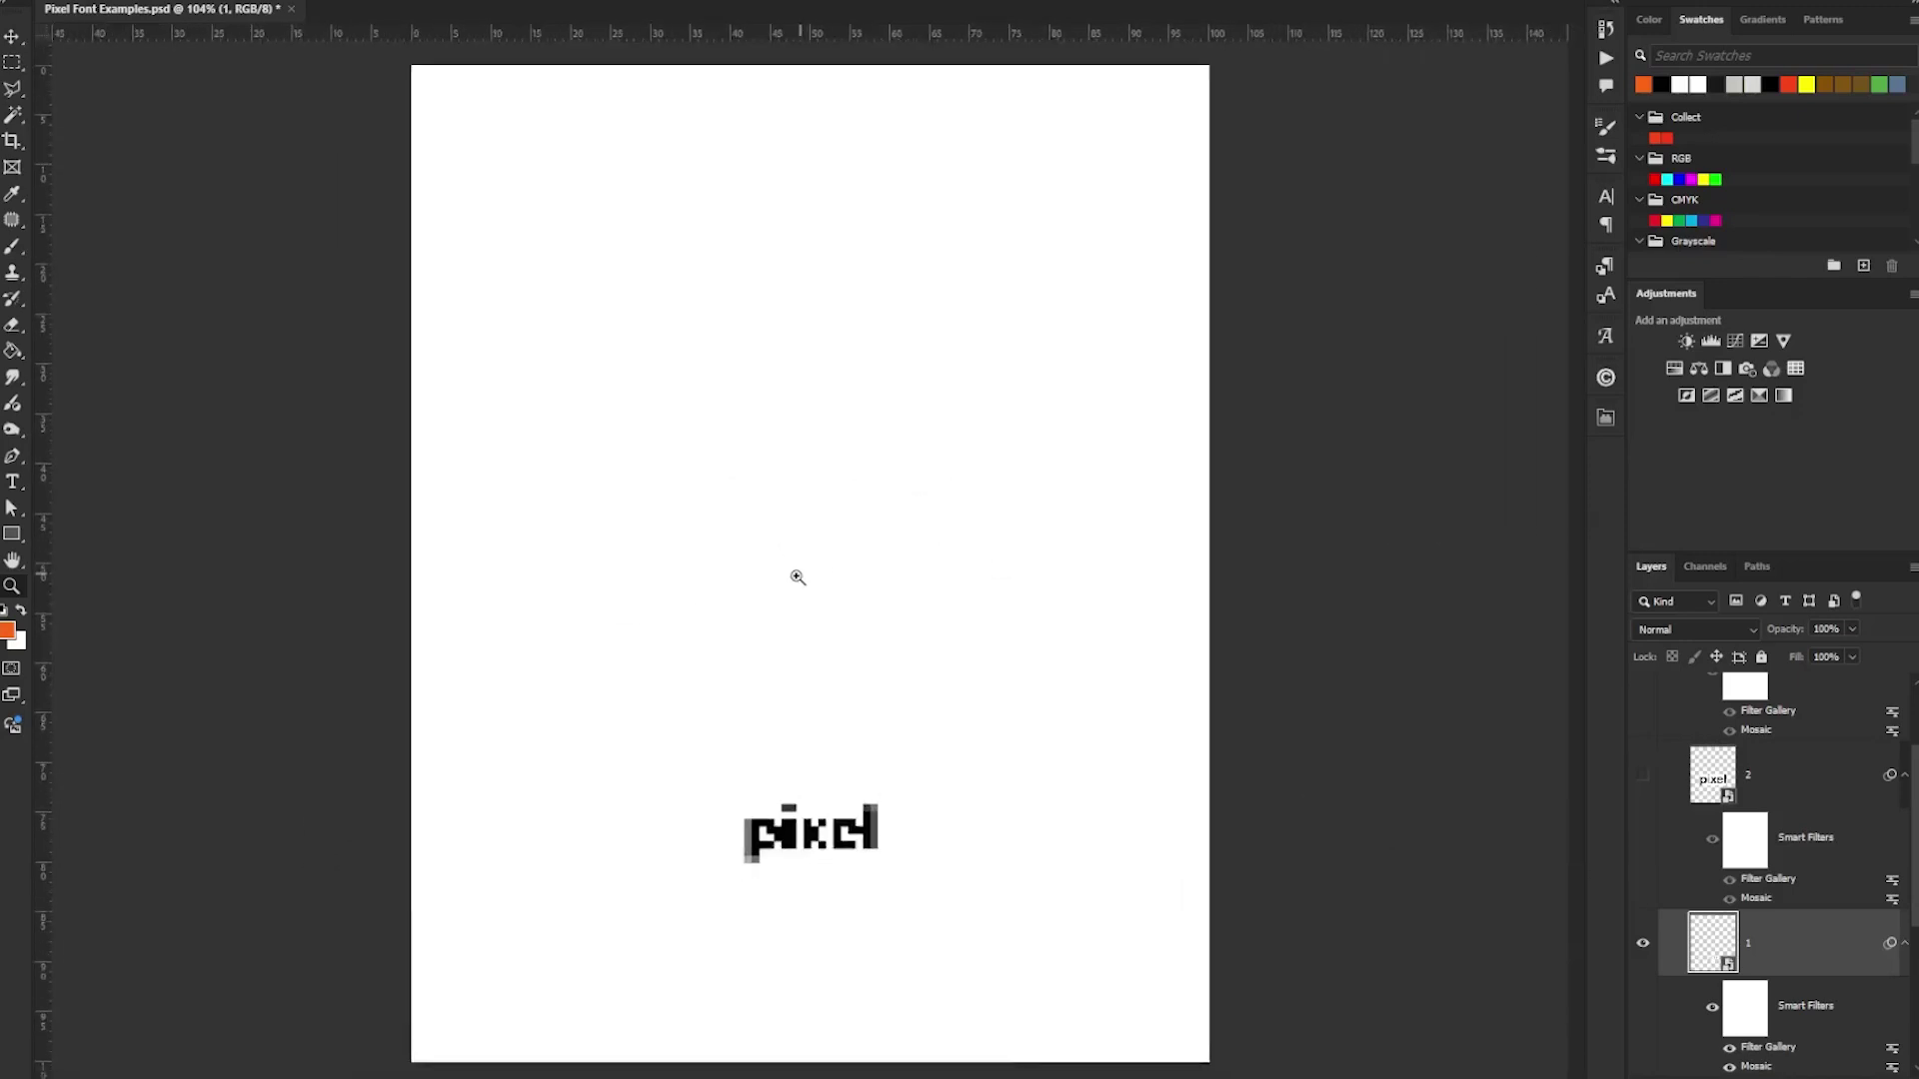
{"action": "left_click", "coordinate": [1643, 775]}
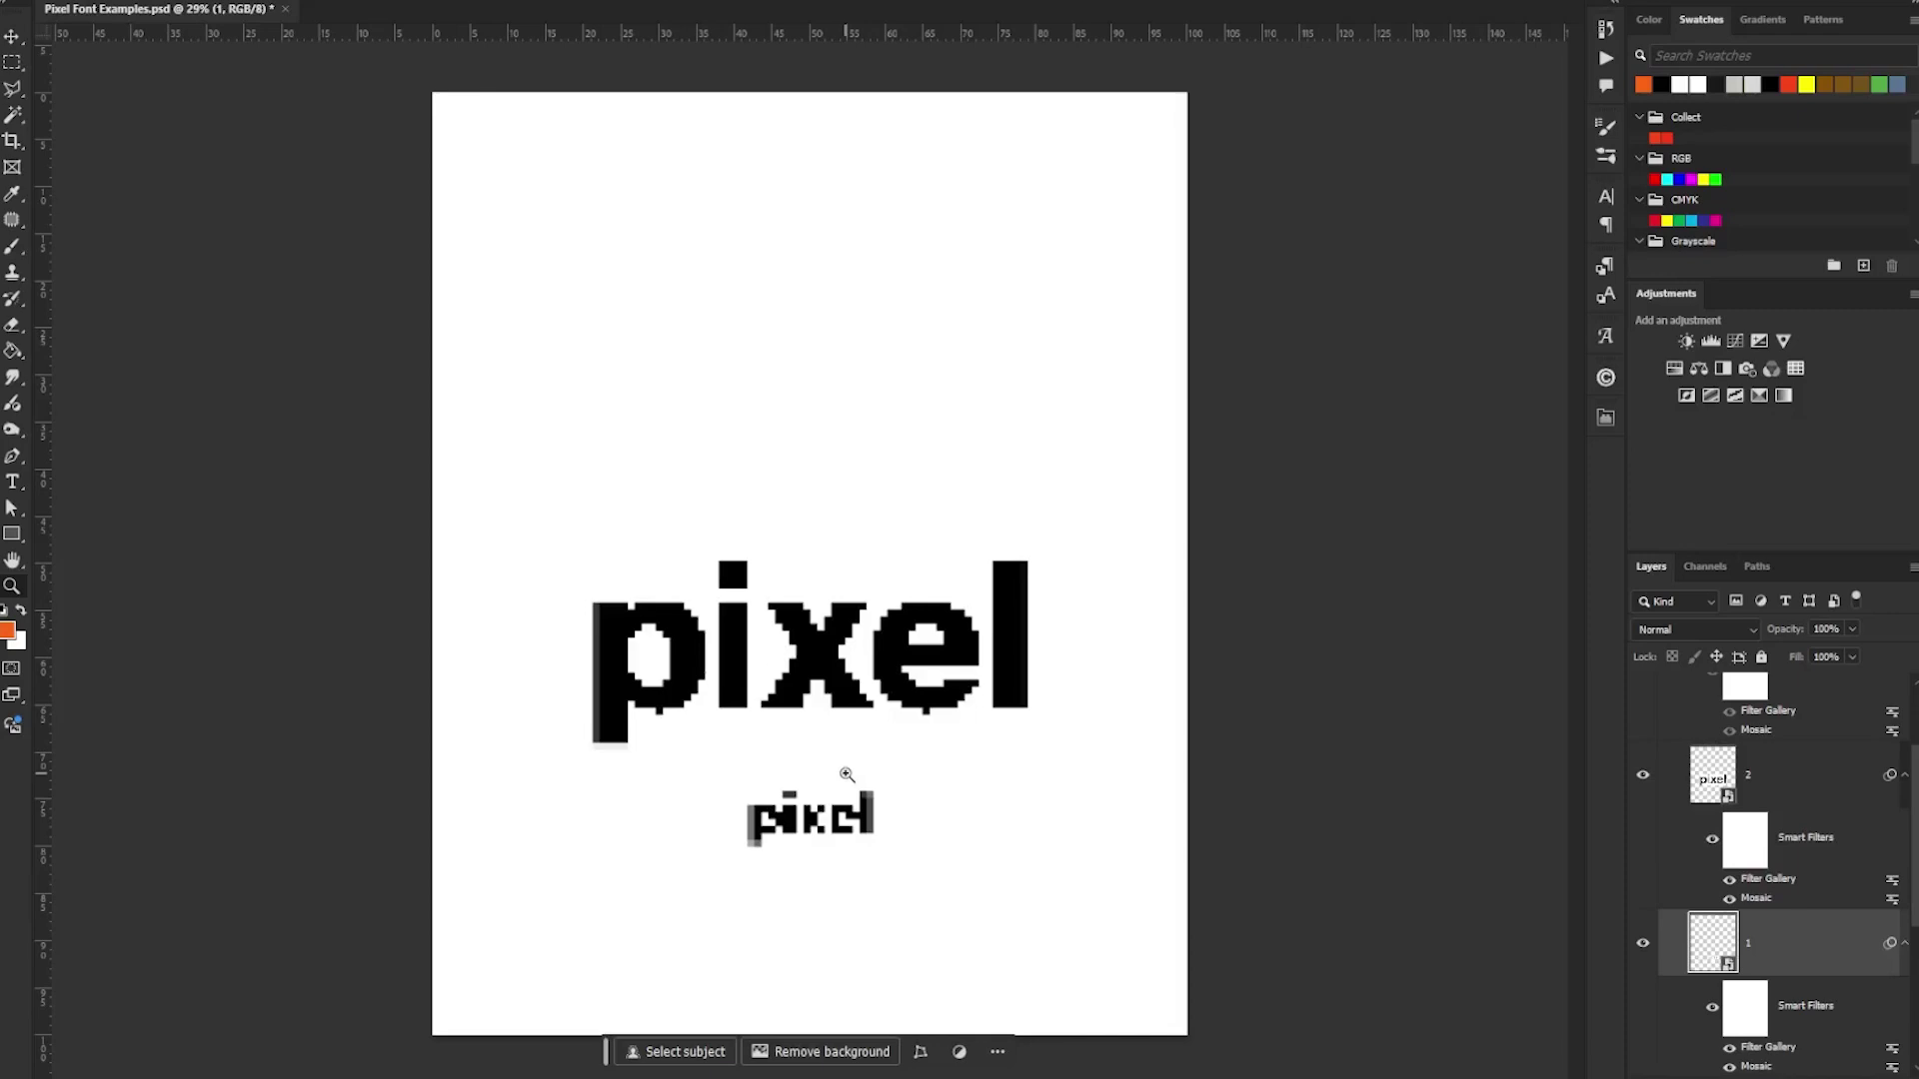
{"action": "scroll", "coordinate": [1646, 739], "scroll_direction": "up", "scroll_amount": 2}
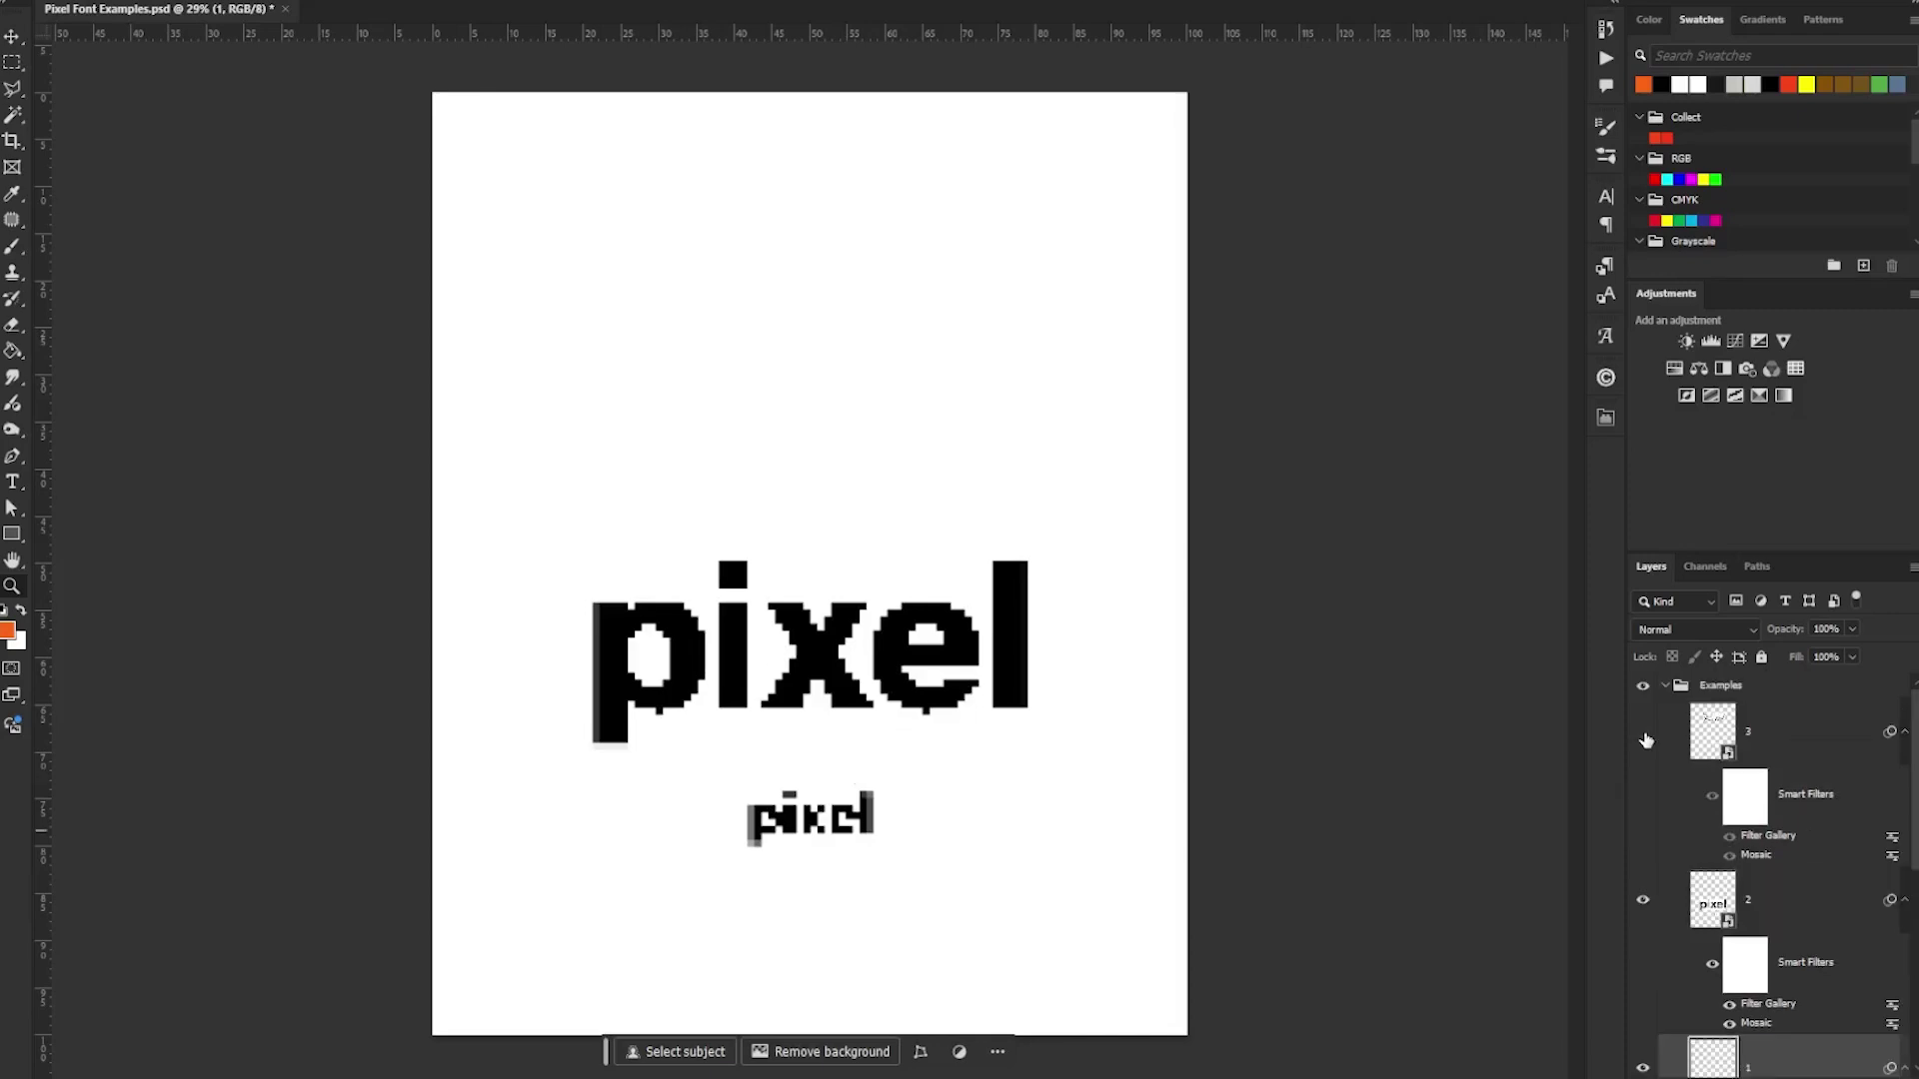
{"action": "left_click", "coordinate": [1644, 735]}
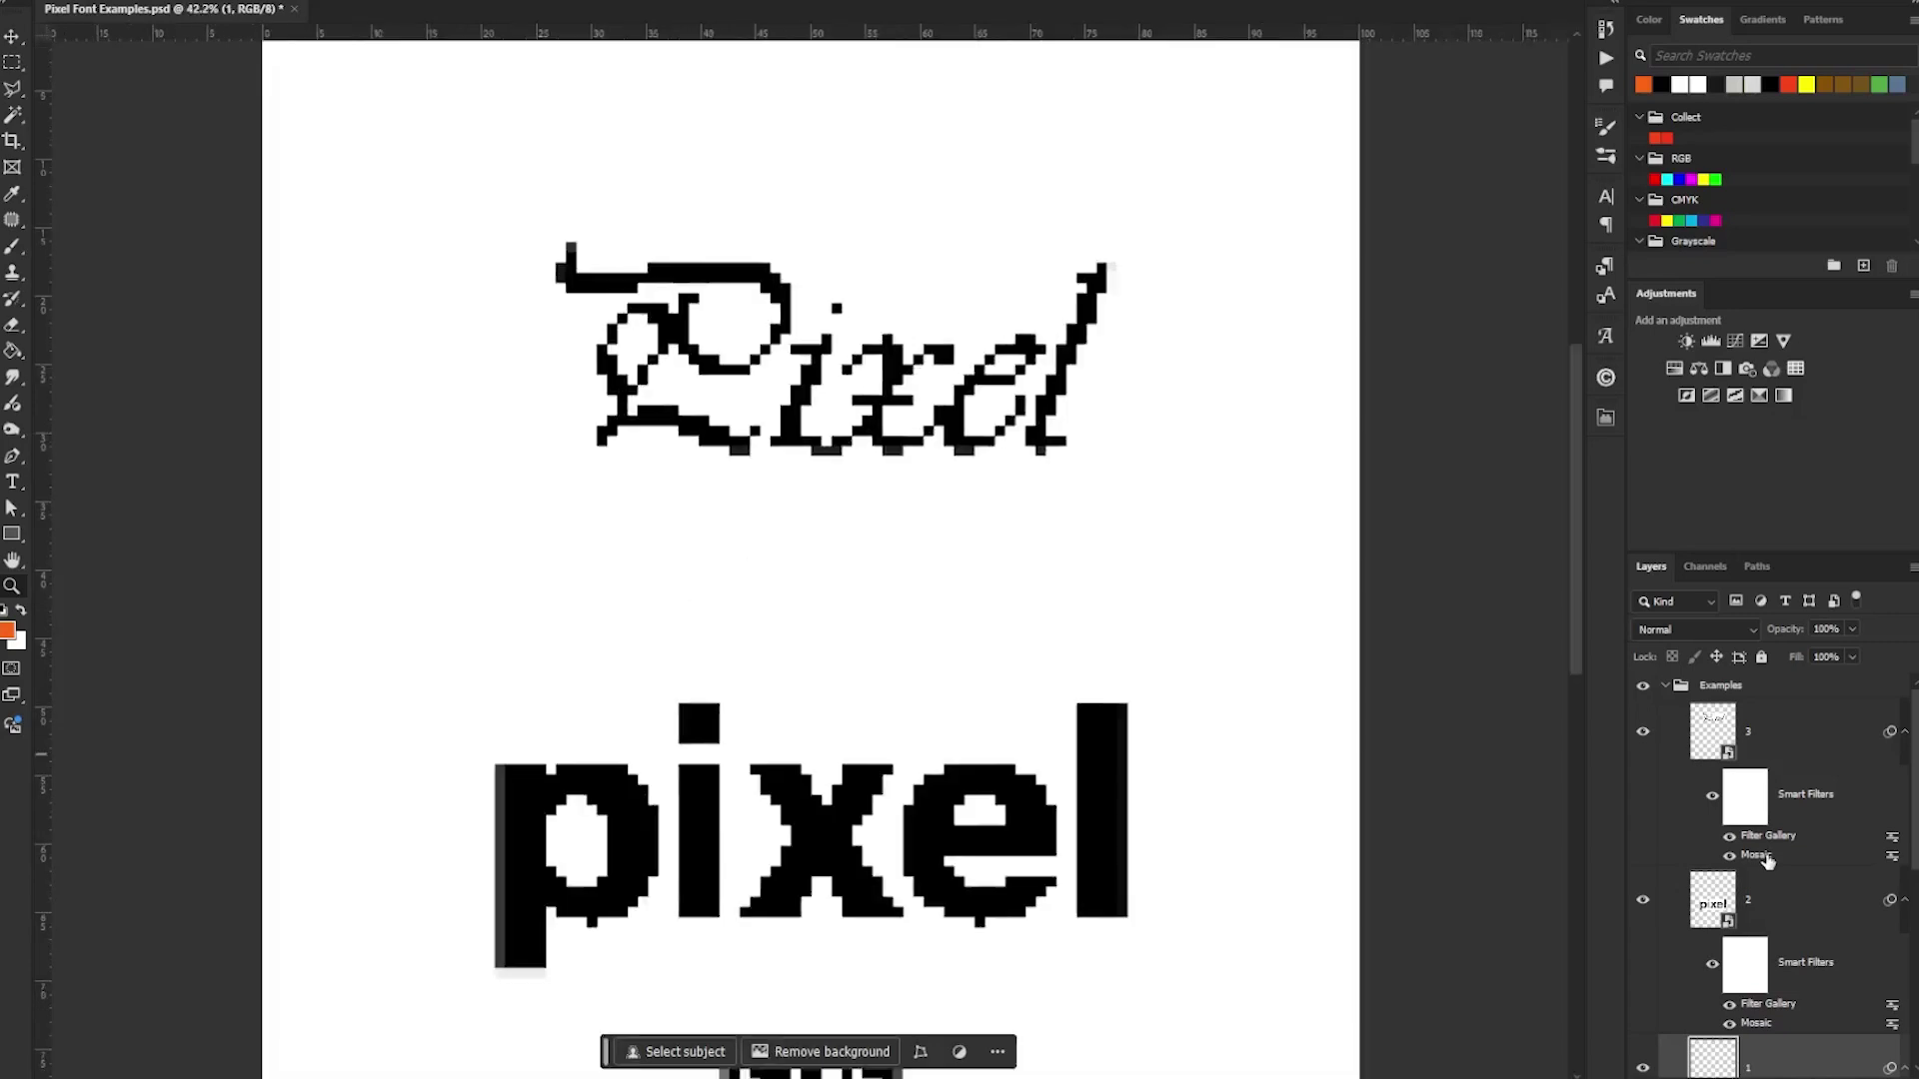
- Set the Mosaic smart filter's cell size on layer 3 to 16 square for finer pixels
{"action": "double_click", "coordinate": [1756, 855]}
{"action": "left_click", "coordinate": [964, 392]}
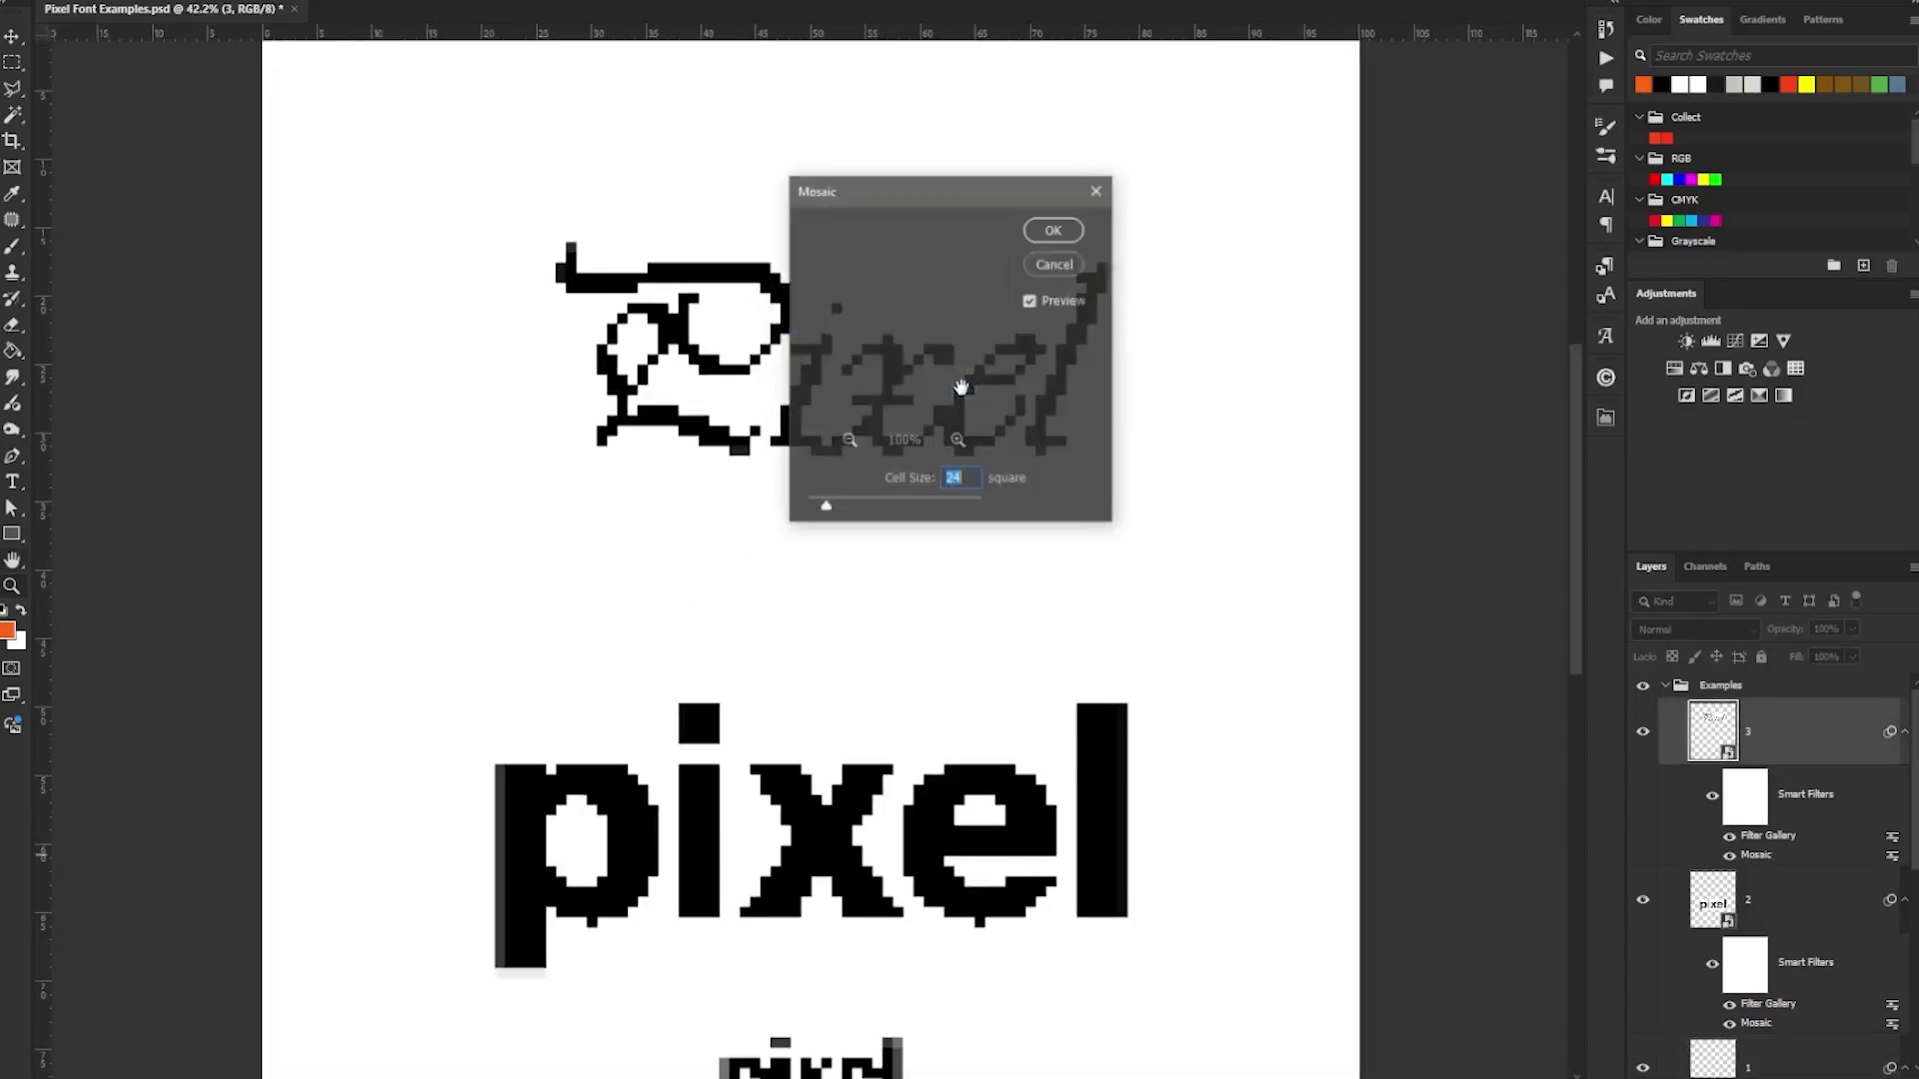
{"action": "left_click_drag", "start_coordinate": [894, 501], "coordinate": [818, 497]}
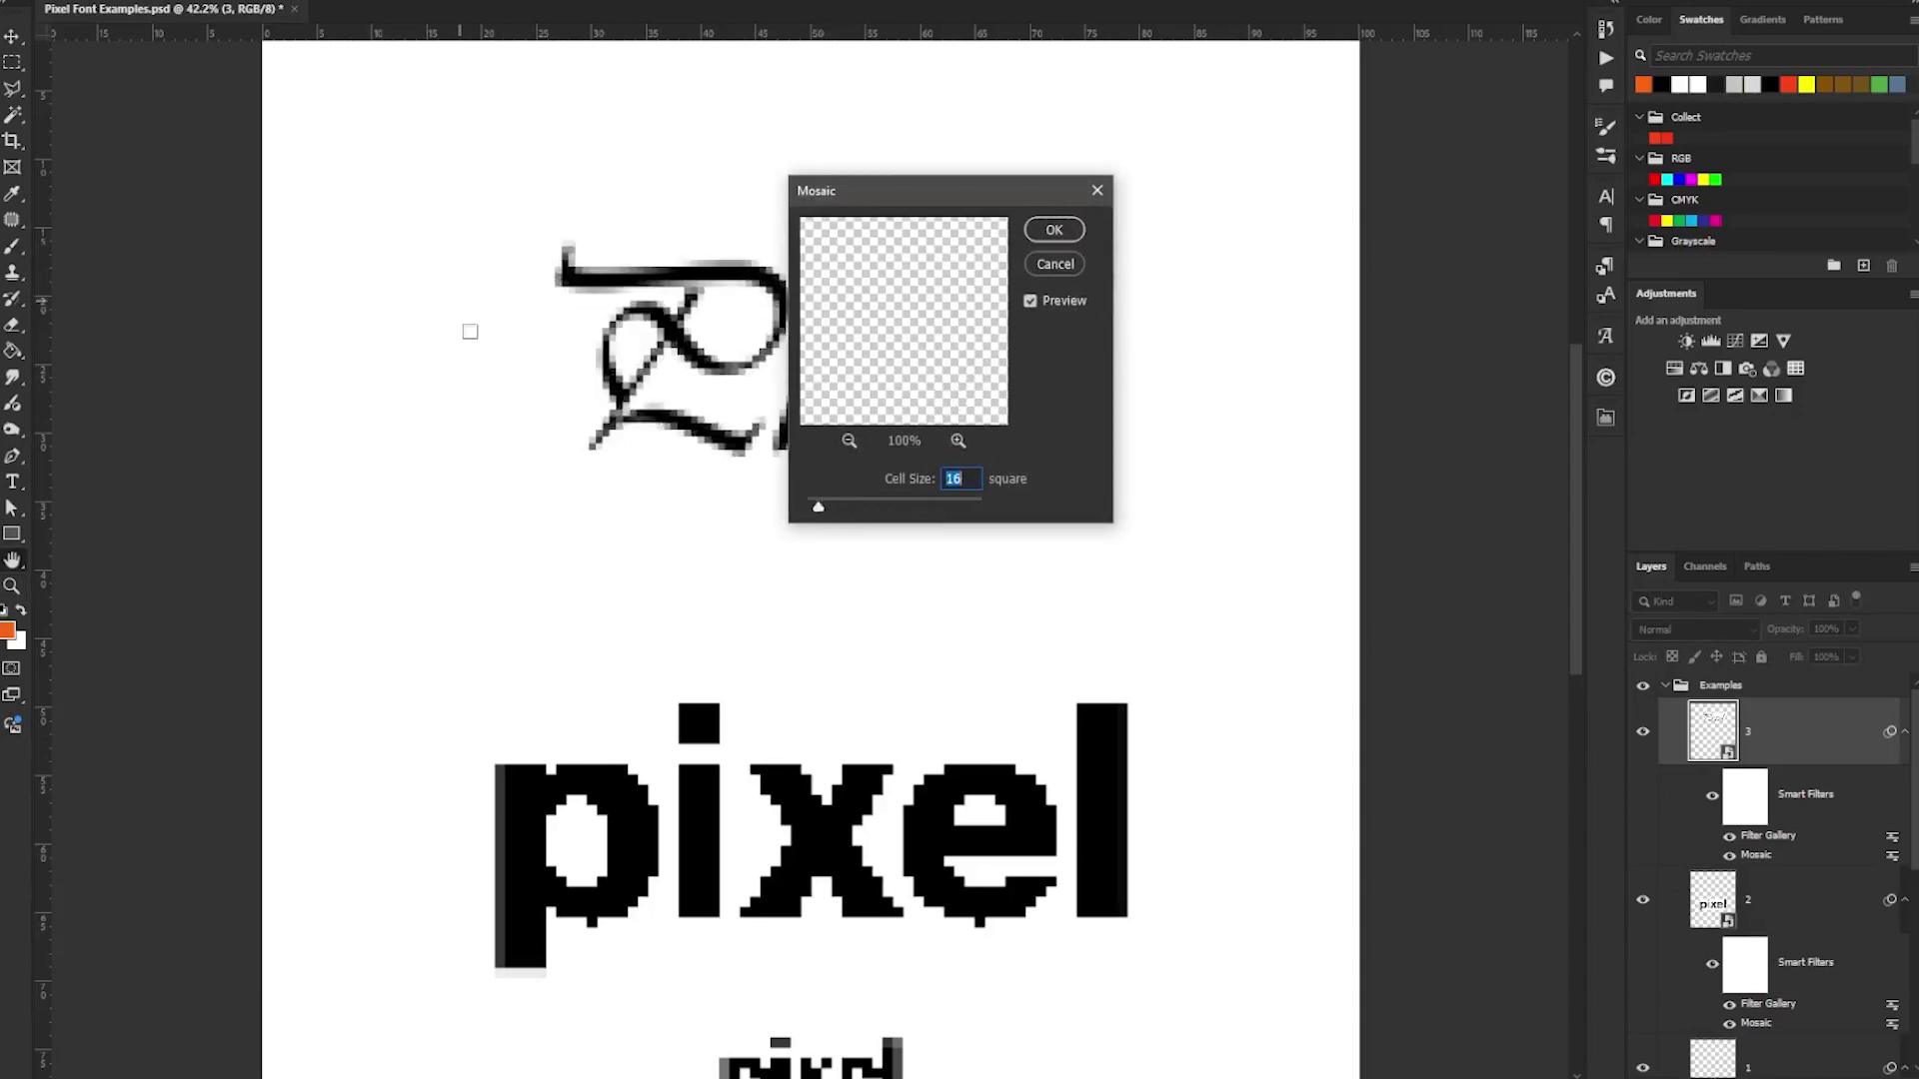
{"action": "left_click", "coordinate": [1055, 231]}
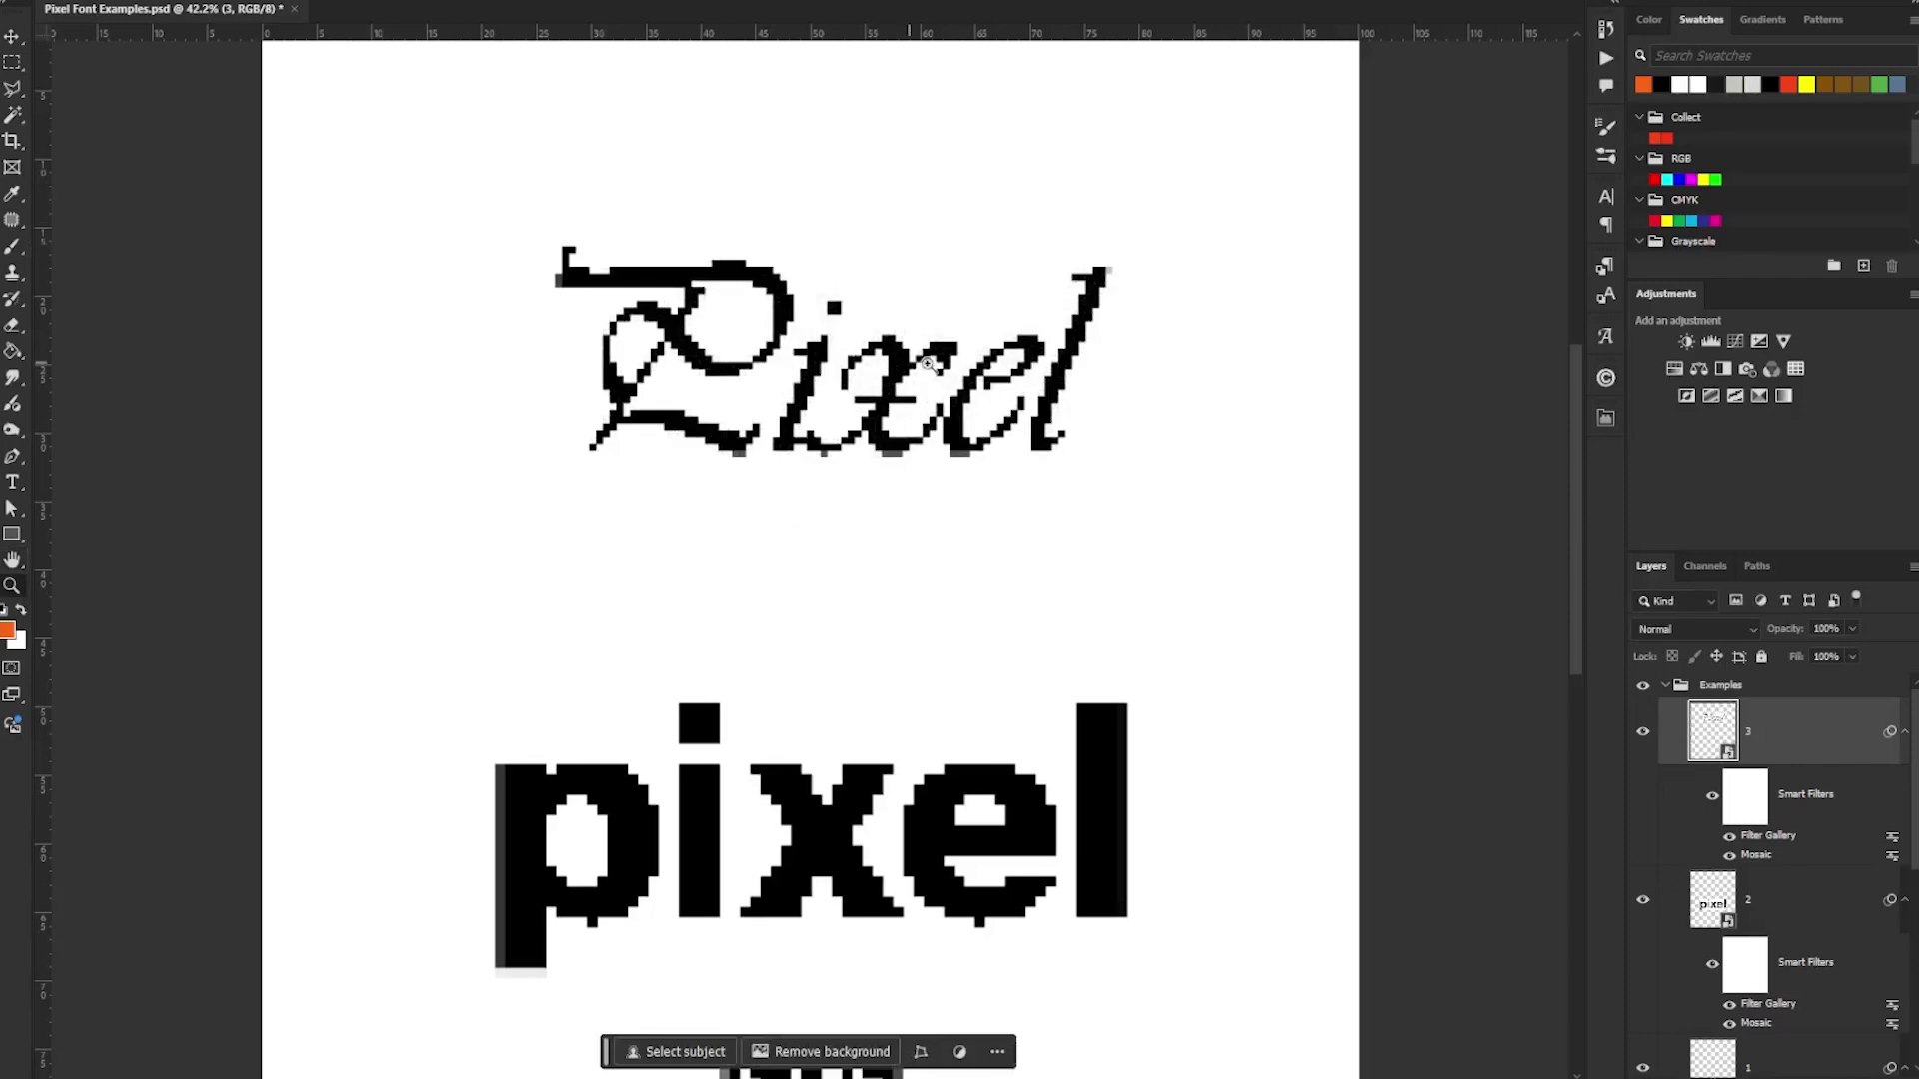
- Increase the Mosaic cell size on layer 3 so the script lettering turns into coarser pixels
{"action": "key", "text": "ctrl+minus"}
{"action": "key", "text": "ctrl+minus"}
{"action": "double_click", "coordinate": [1756, 856]}
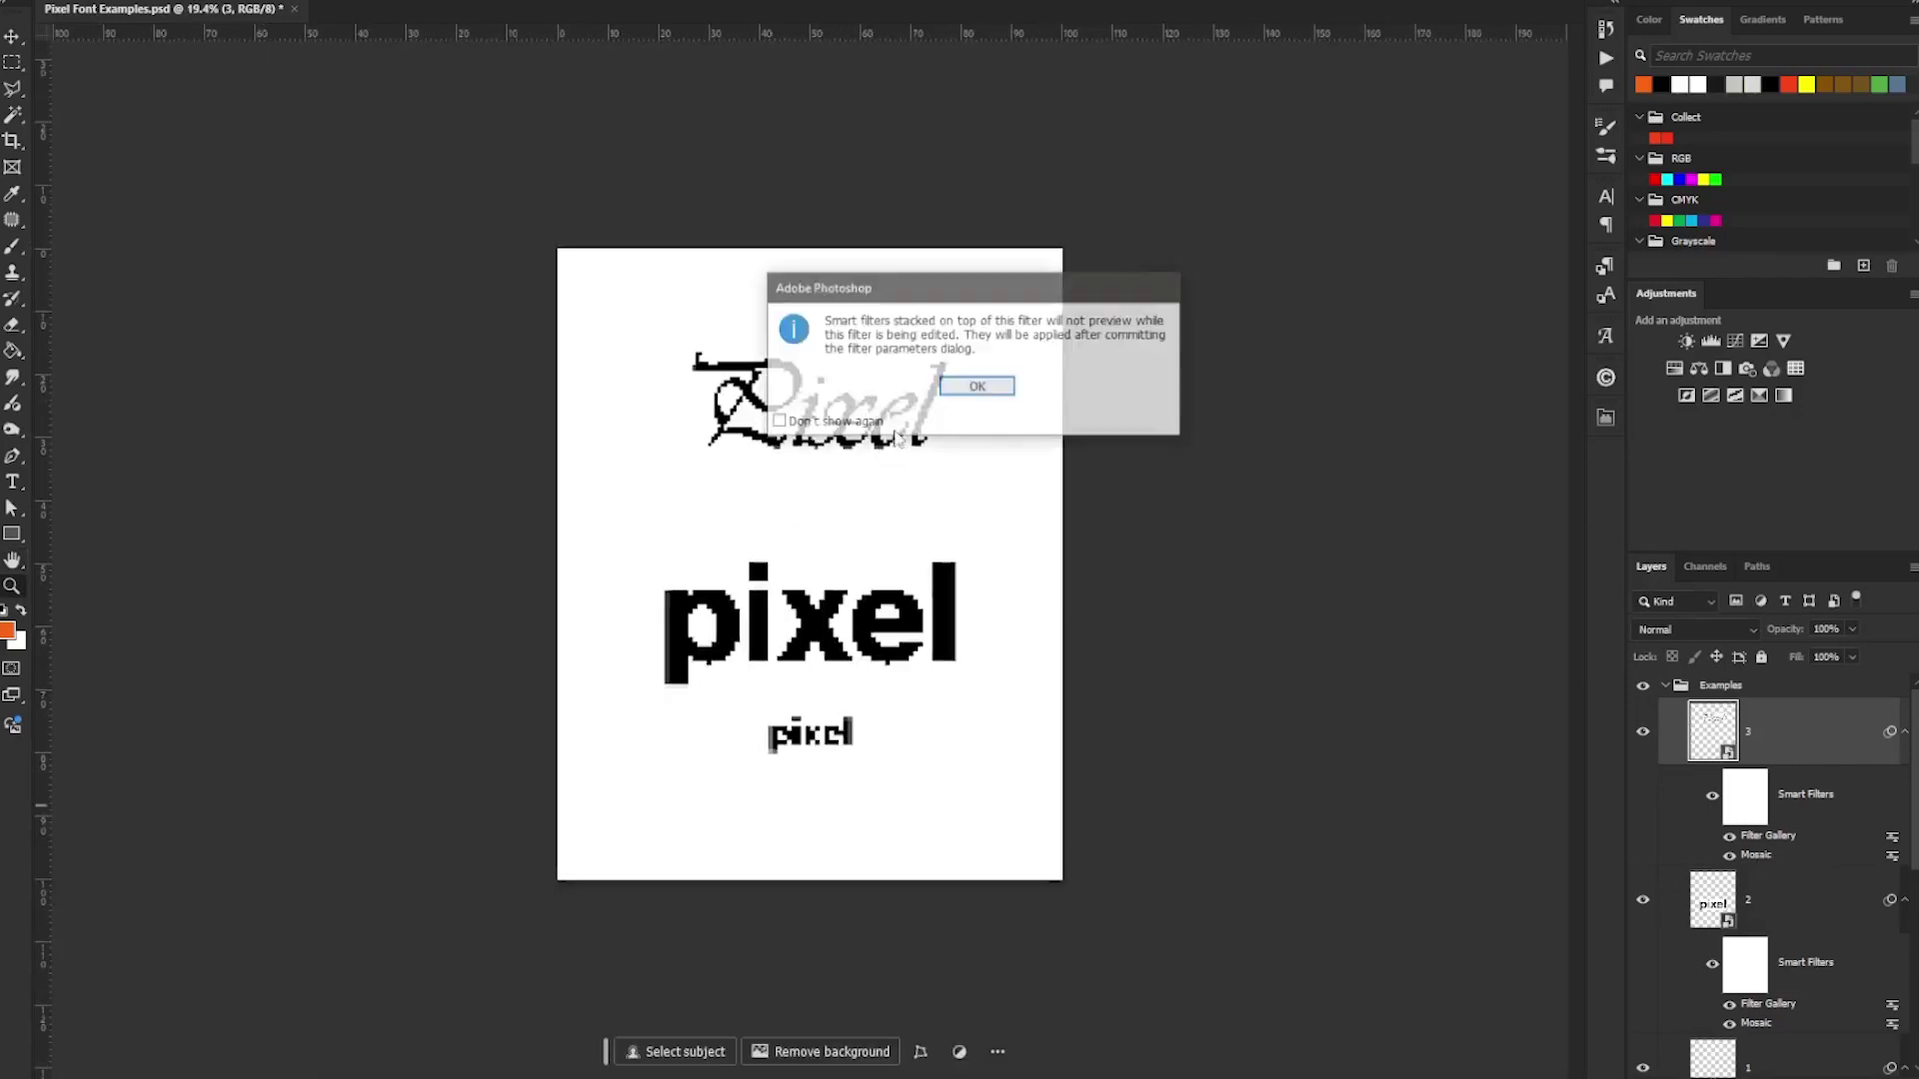
{"action": "left_click", "coordinate": [977, 389]}
{"action": "left_click_drag", "start_coordinate": [820, 504], "coordinate": [830, 504]}
{"action": "left_click", "coordinate": [1054, 231]}
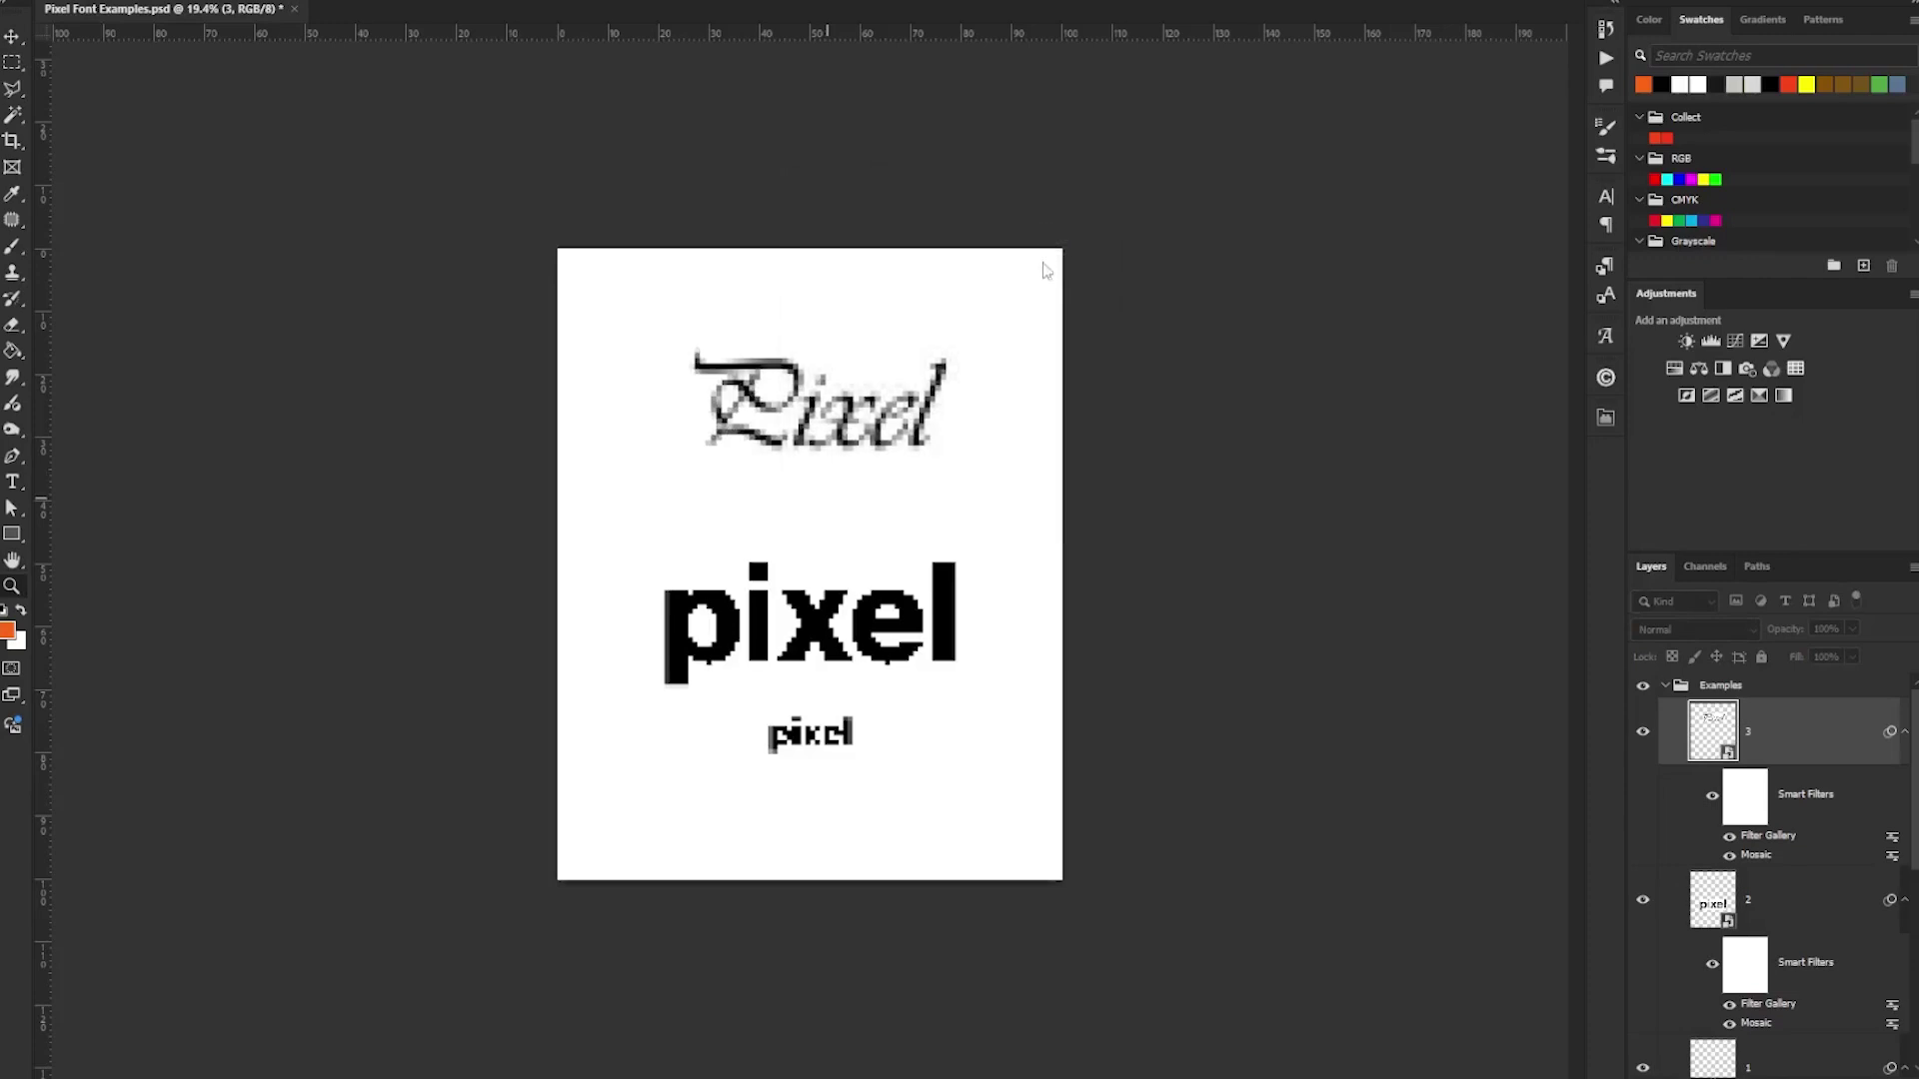
{"action": "key", "text": "ctrl+0"}
{"action": "key", "text": "v"}
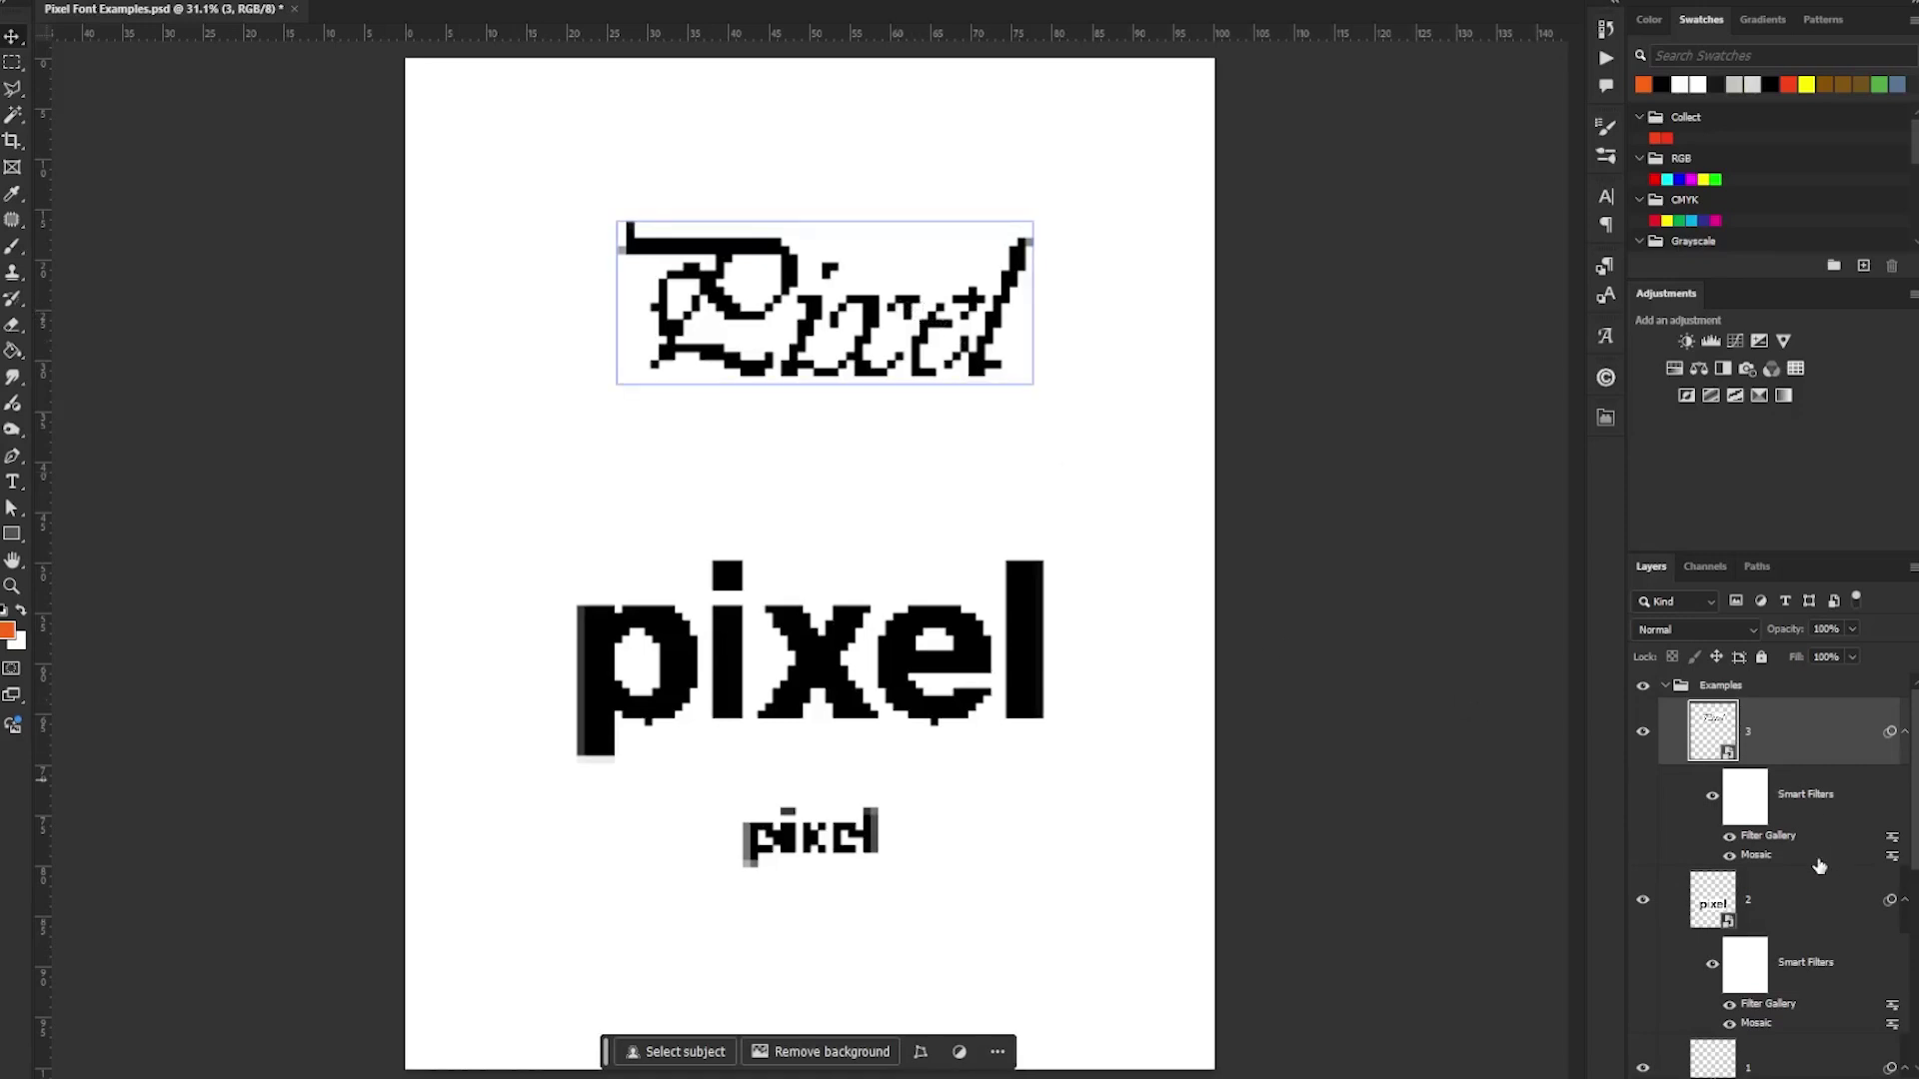
- Edit layer 3's Filter Gallery effect, testing Torn Edges at Image Balance 14 and setting it to 44 for thicker lettering
{"action": "double_click", "coordinate": [1788, 839]}
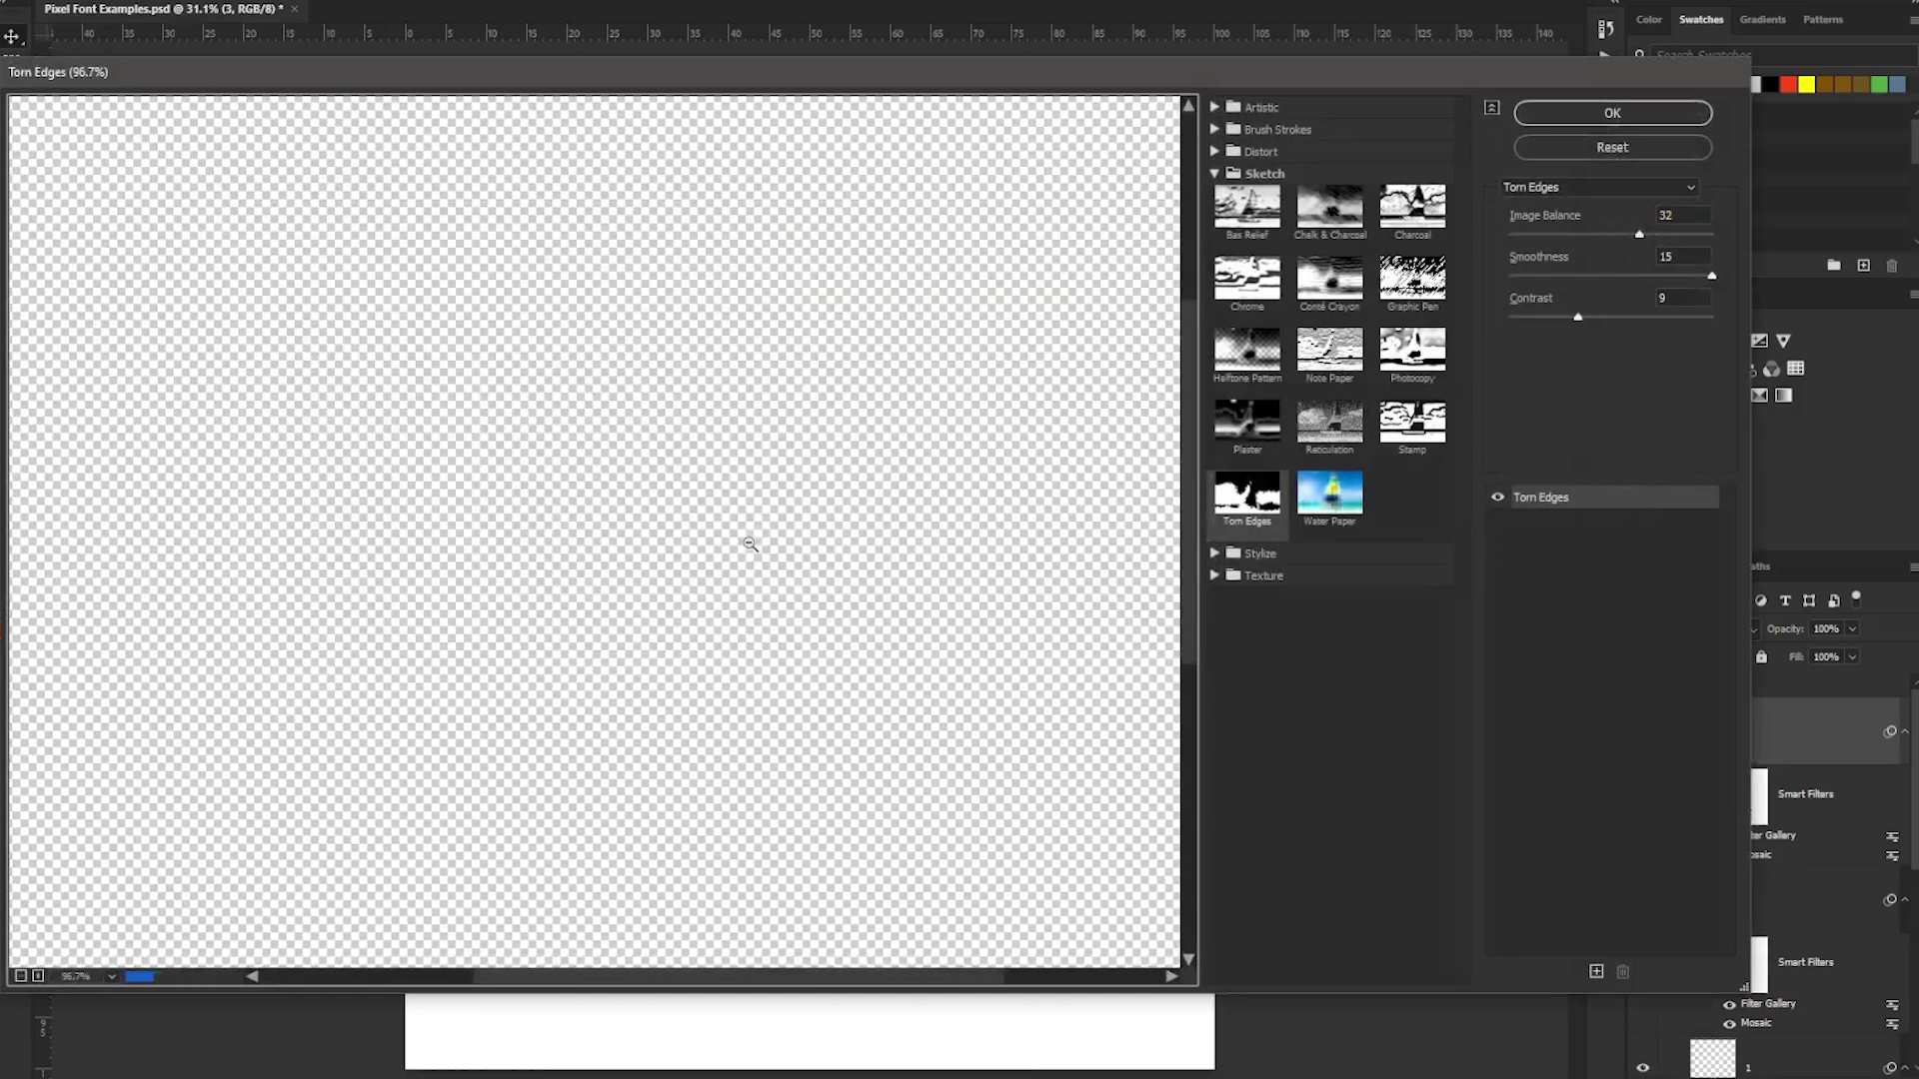
{"action": "left_click", "coordinate": [708, 511], "text": "alt"}
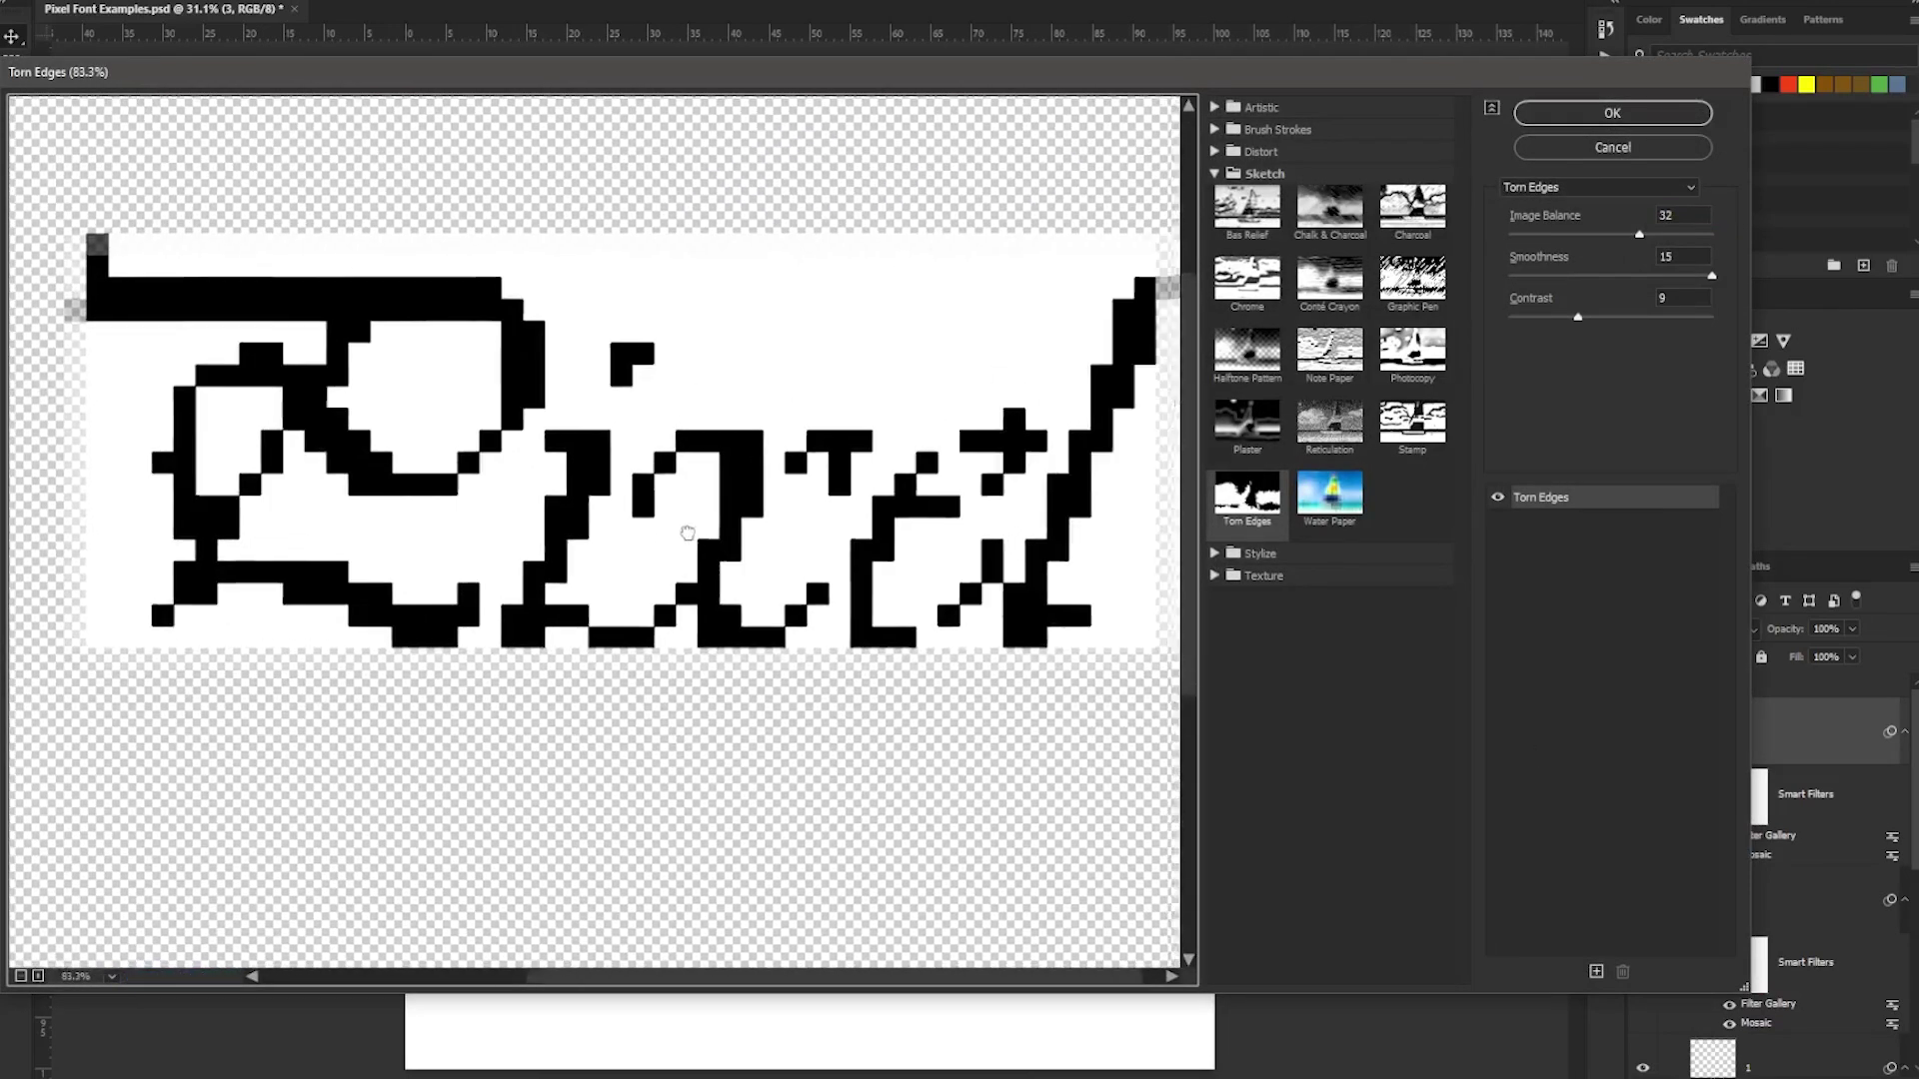
{"action": "left_click", "coordinate": [752, 522], "text": "alt"}
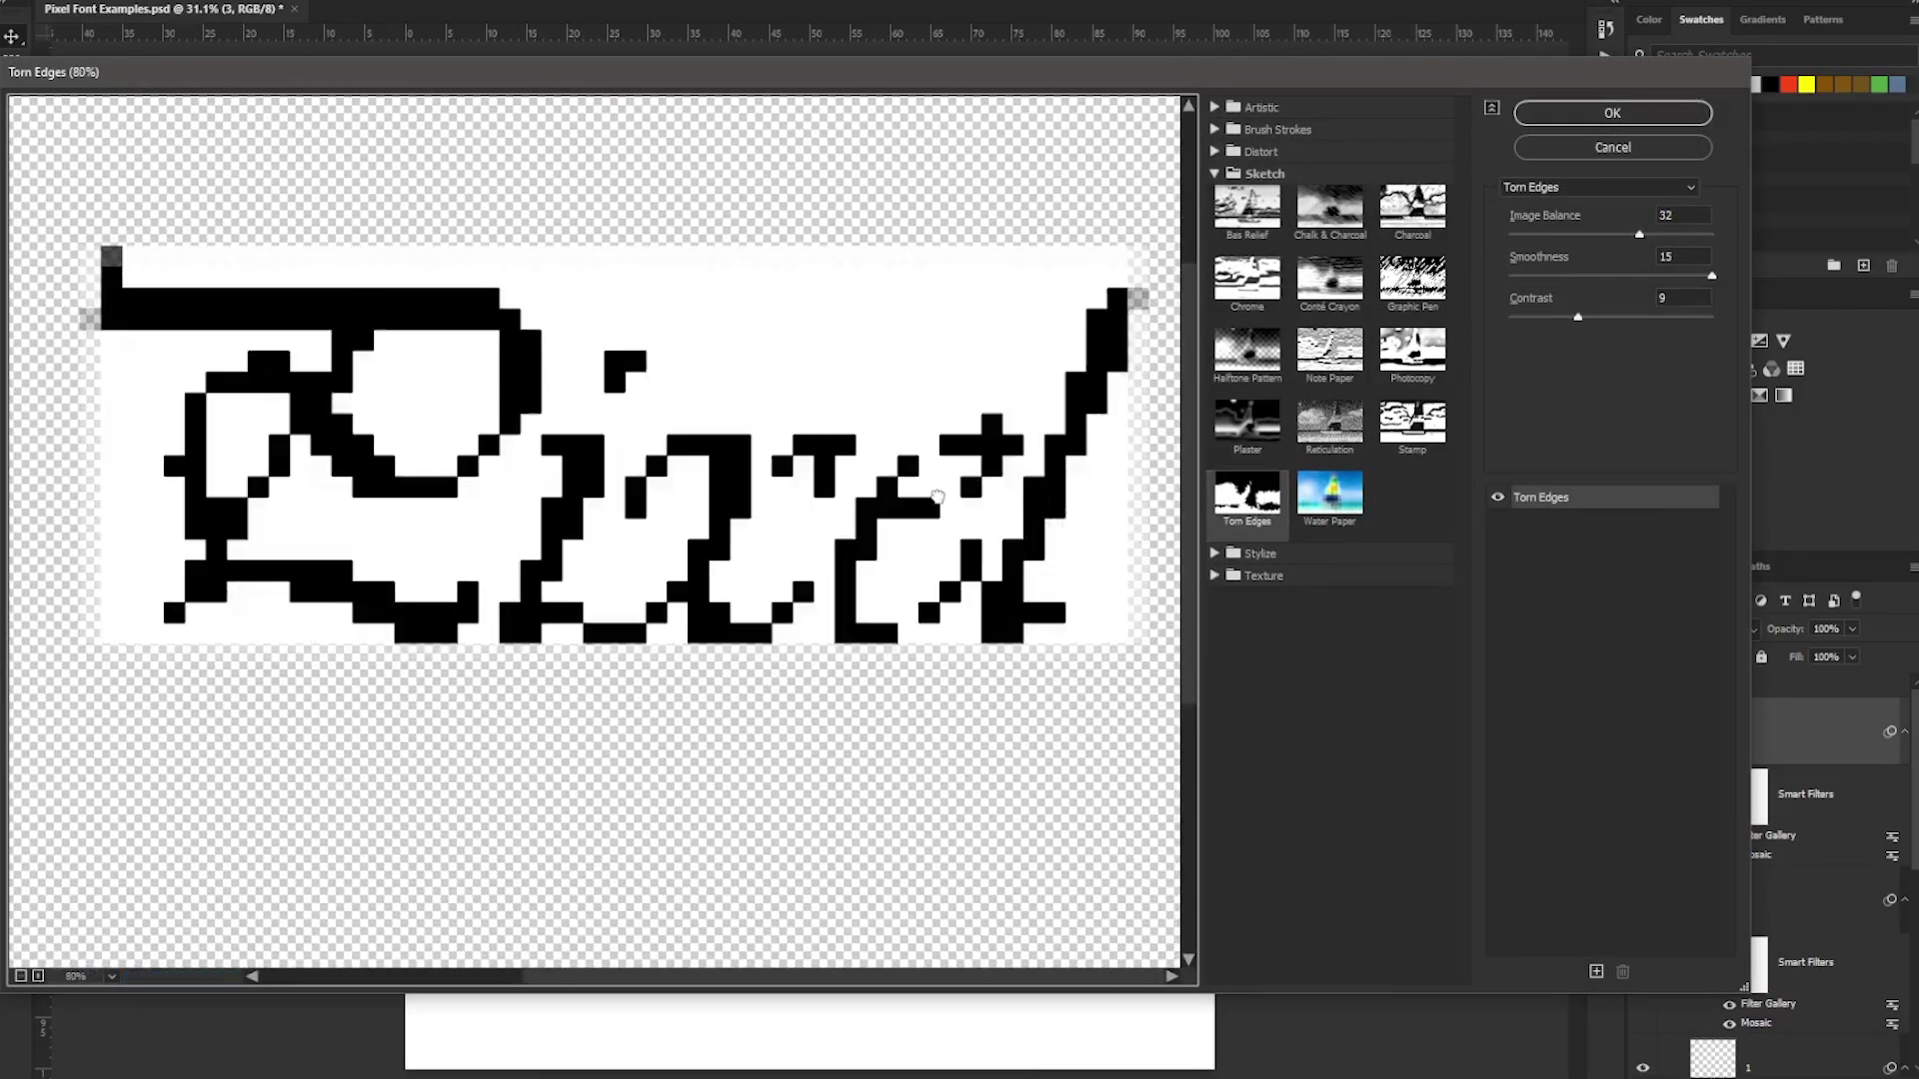
{"action": "left_click", "coordinate": [1591, 235]}
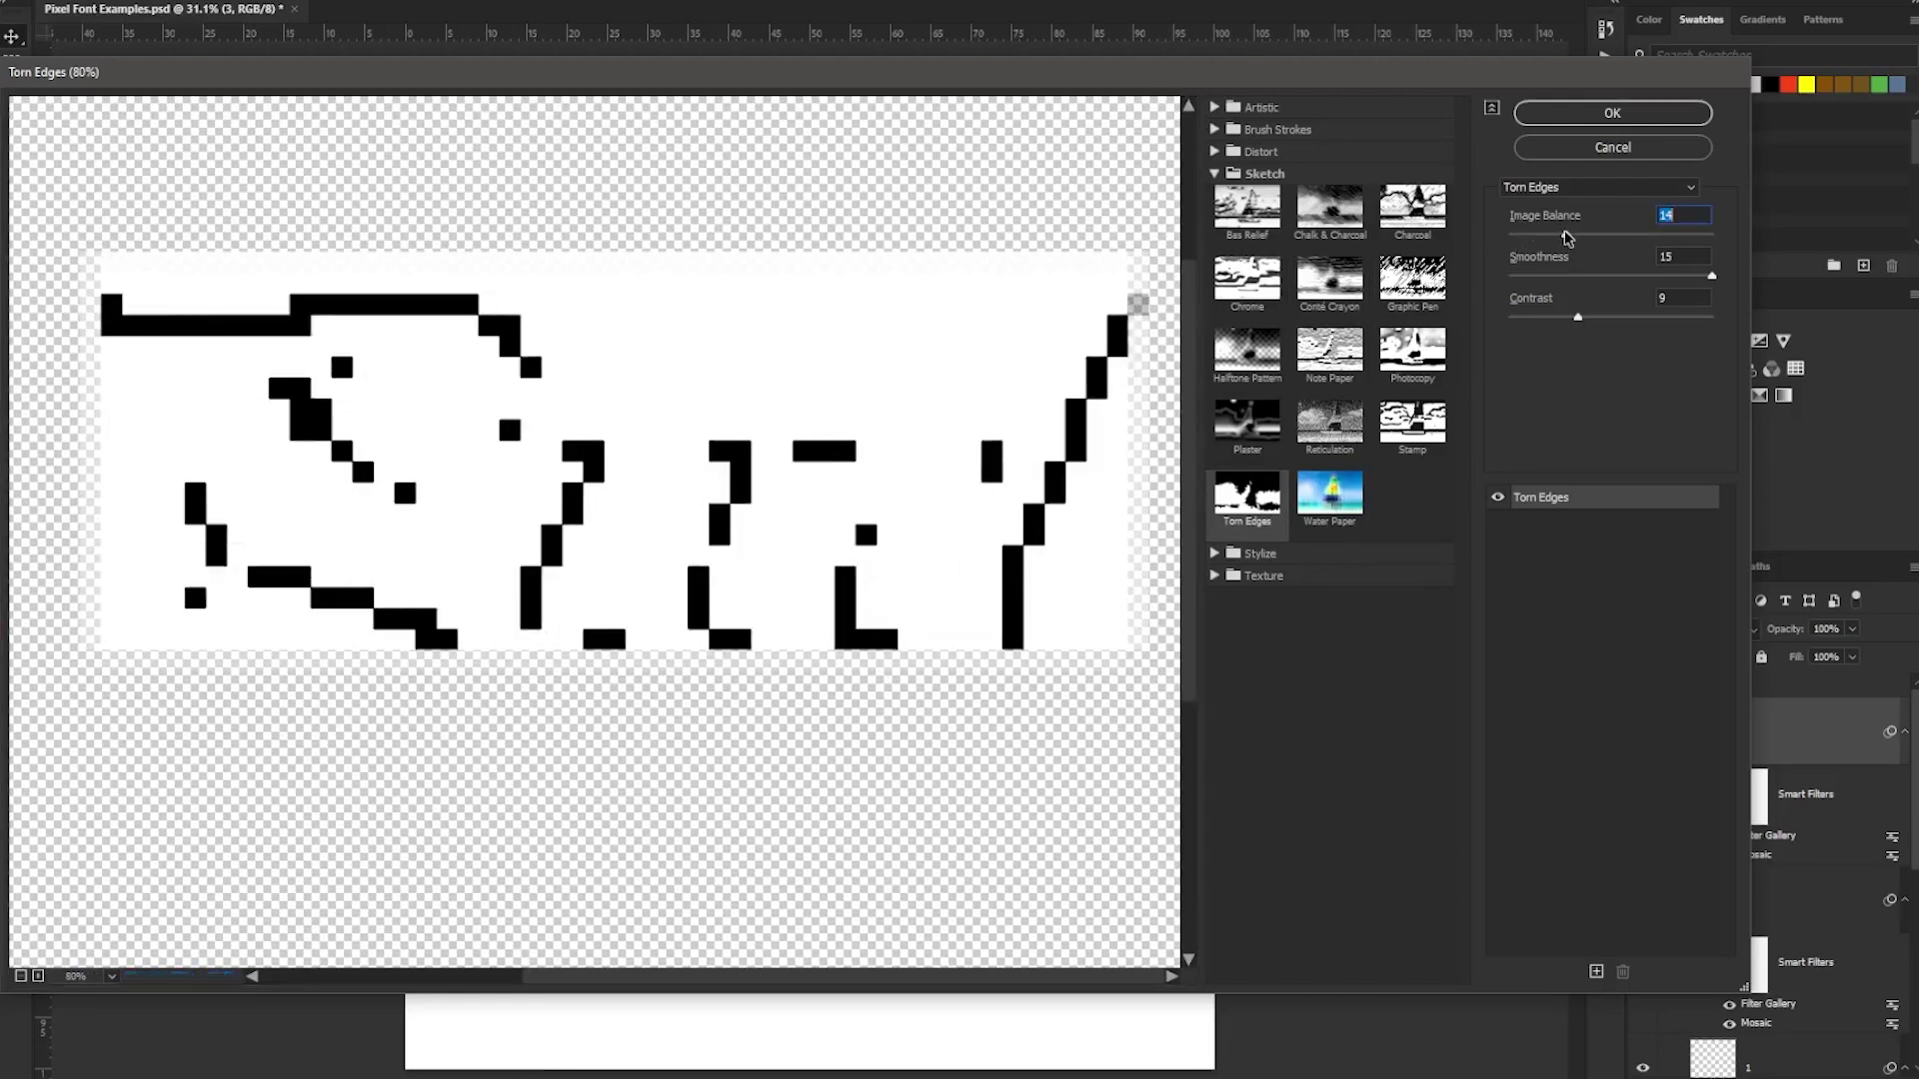
{"action": "left_click", "coordinate": [1688, 235]}
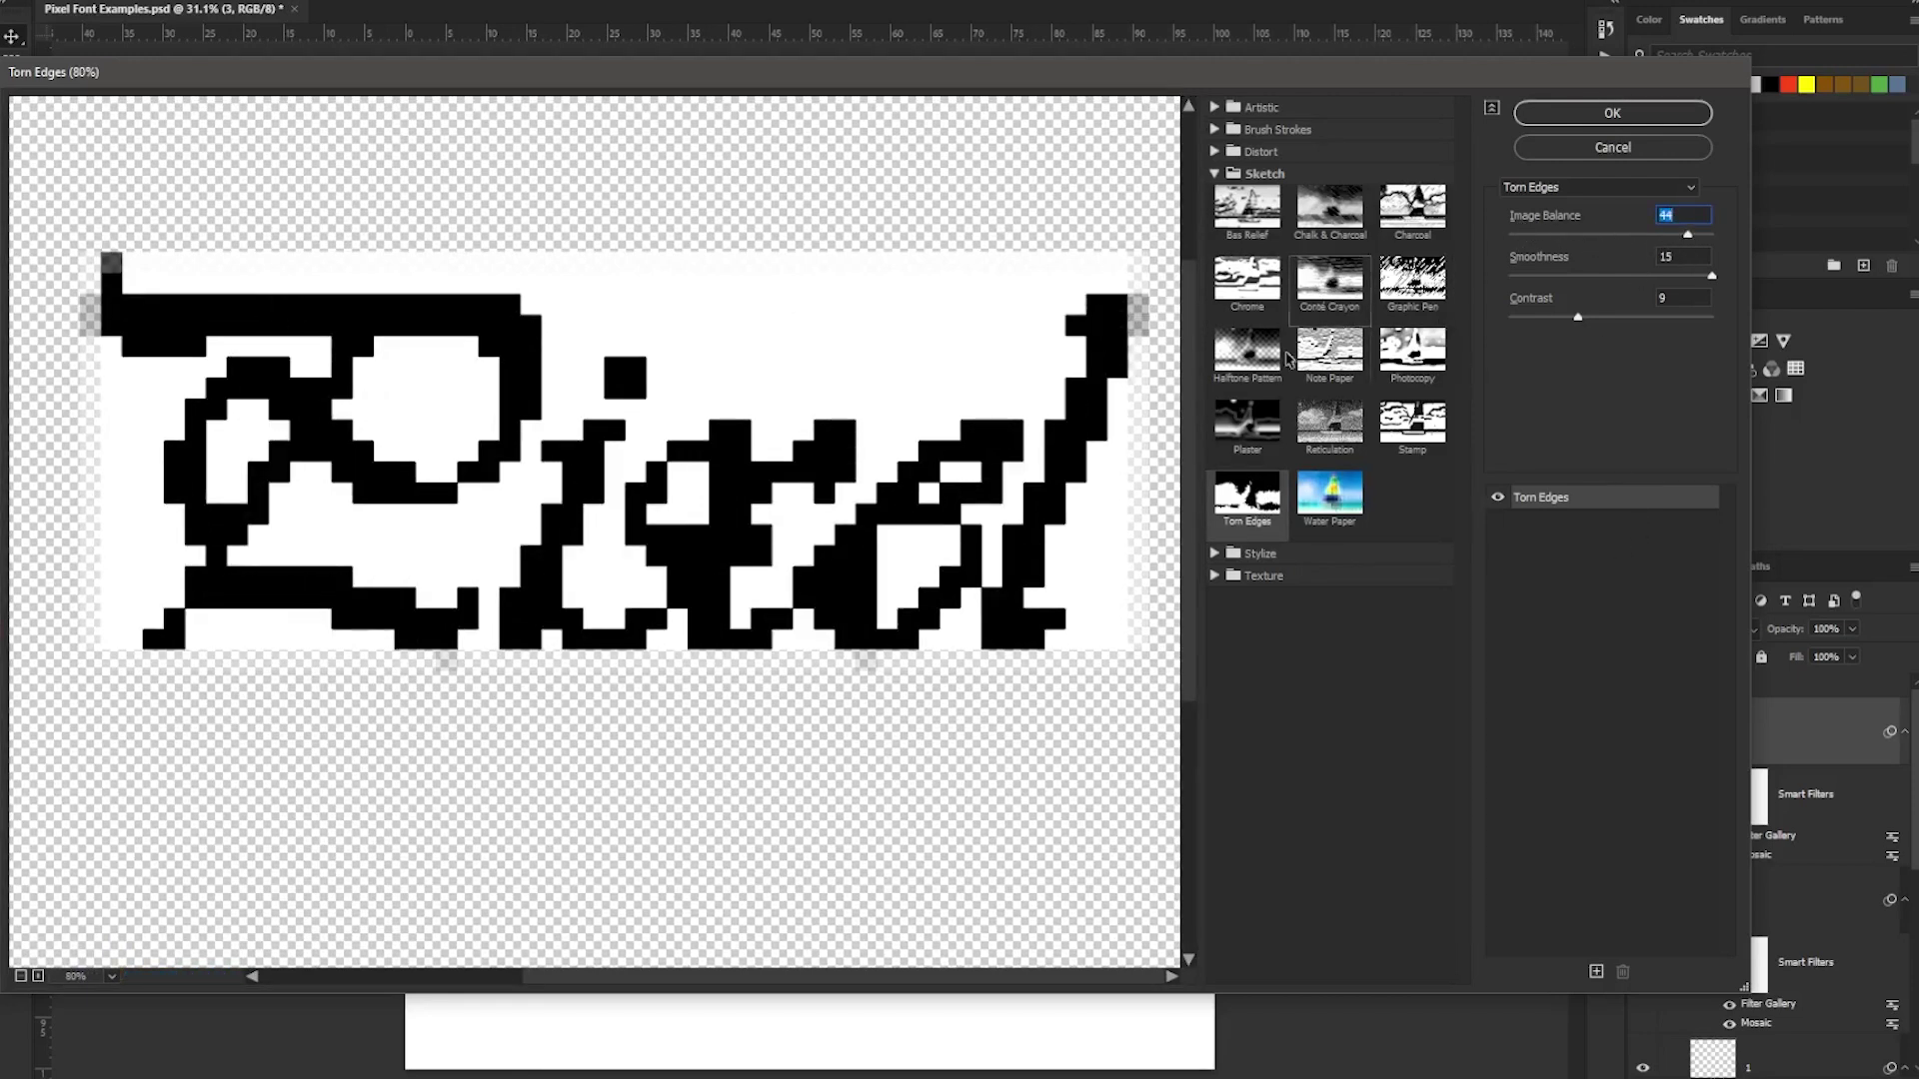
- Try the Stamp sketch filter with Light/Dark Balance 23 and Smoothness 1, and switch back to Torn Edges
{"action": "left_click", "coordinate": [1446, 461]}
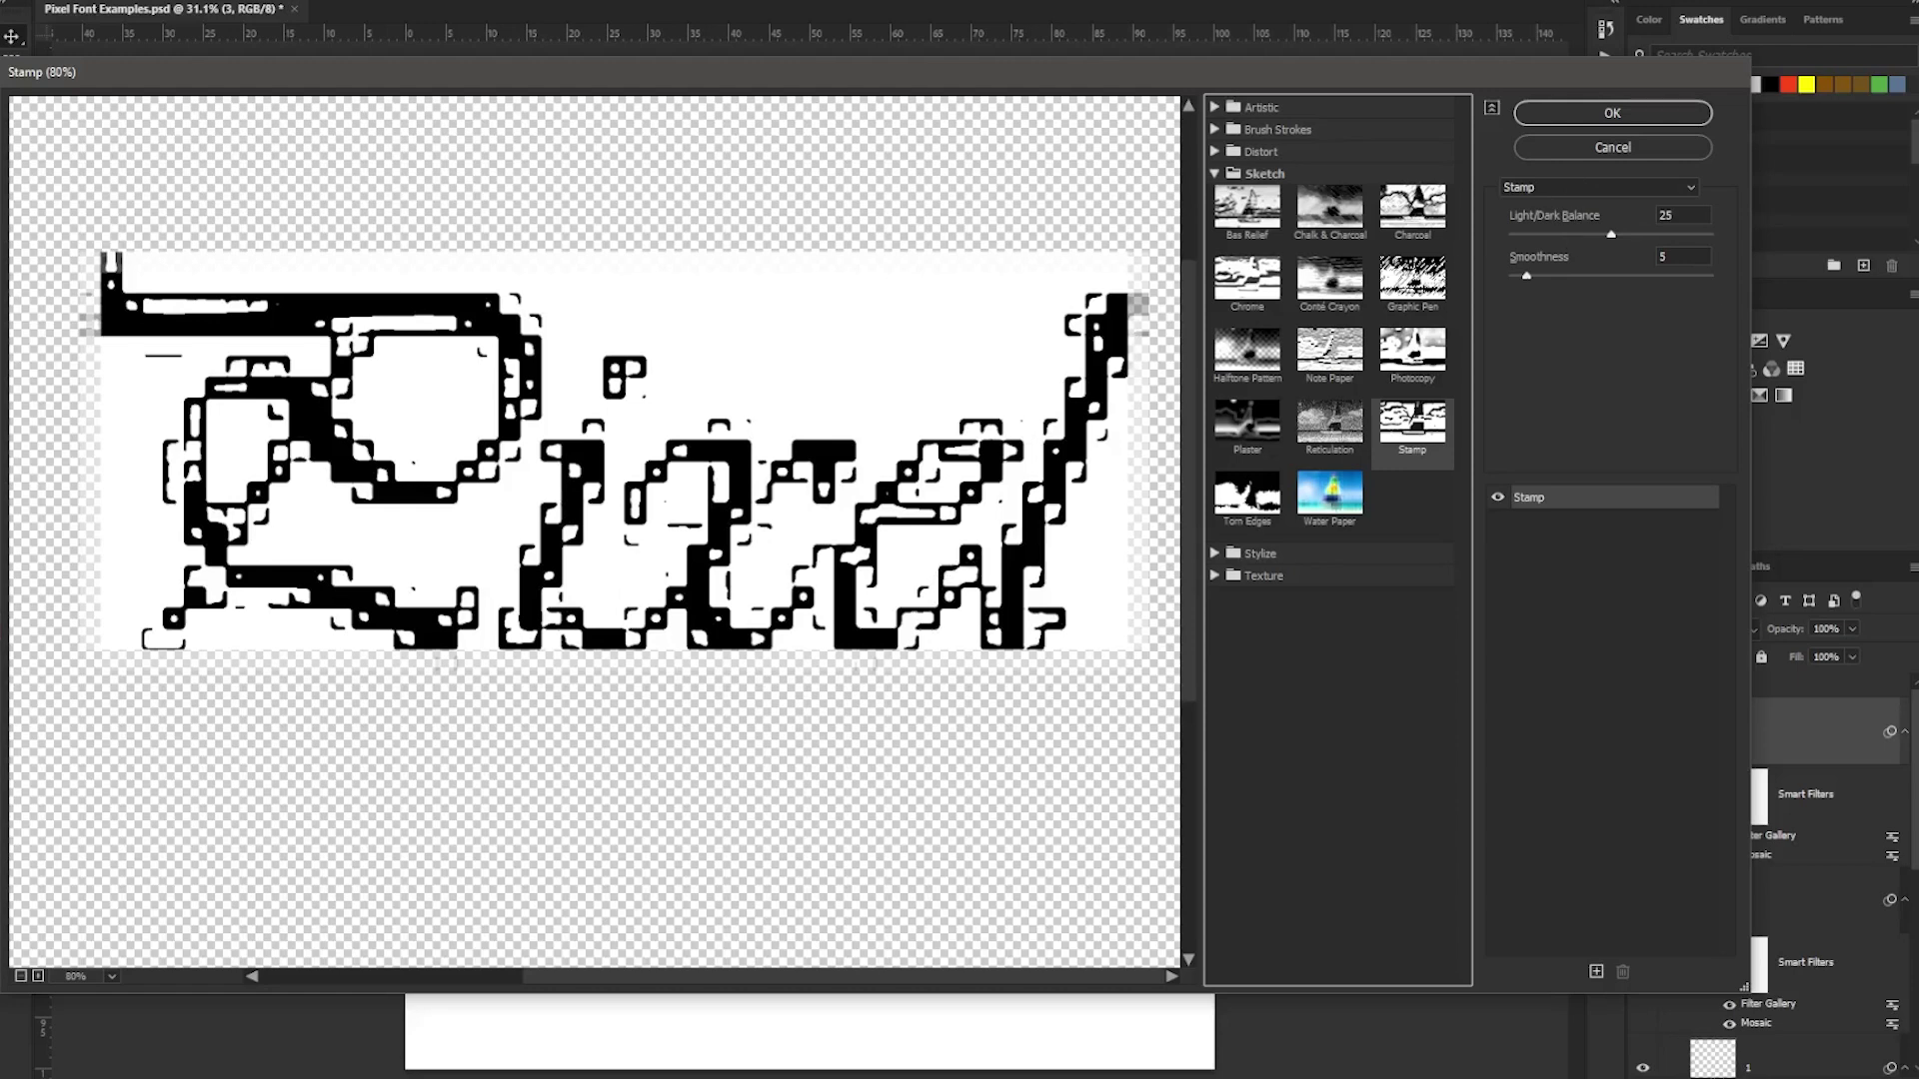
{"action": "left_click", "coordinate": [1556, 234]}
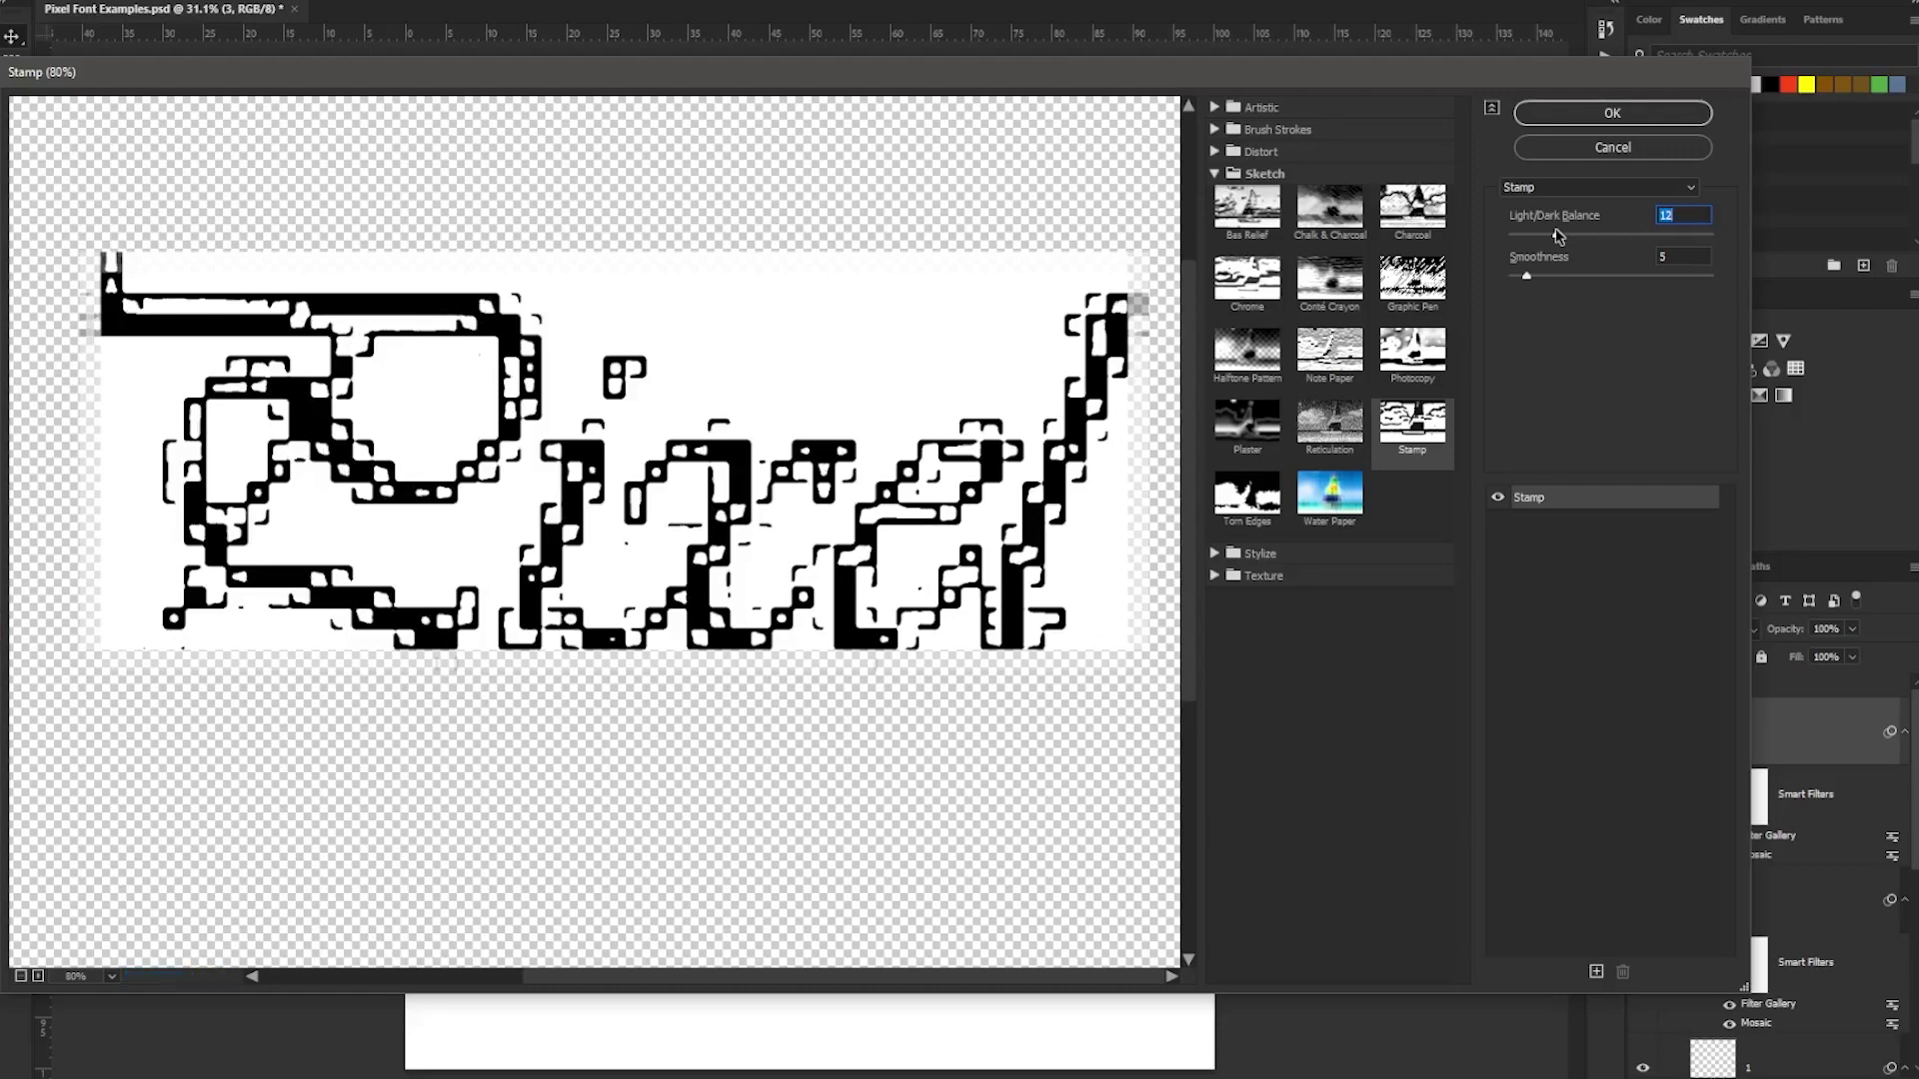
{"action": "left_click_drag", "start_coordinate": [1558, 235], "coordinate": [1529, 235]}
{"action": "left_click", "coordinate": [1603, 235]}
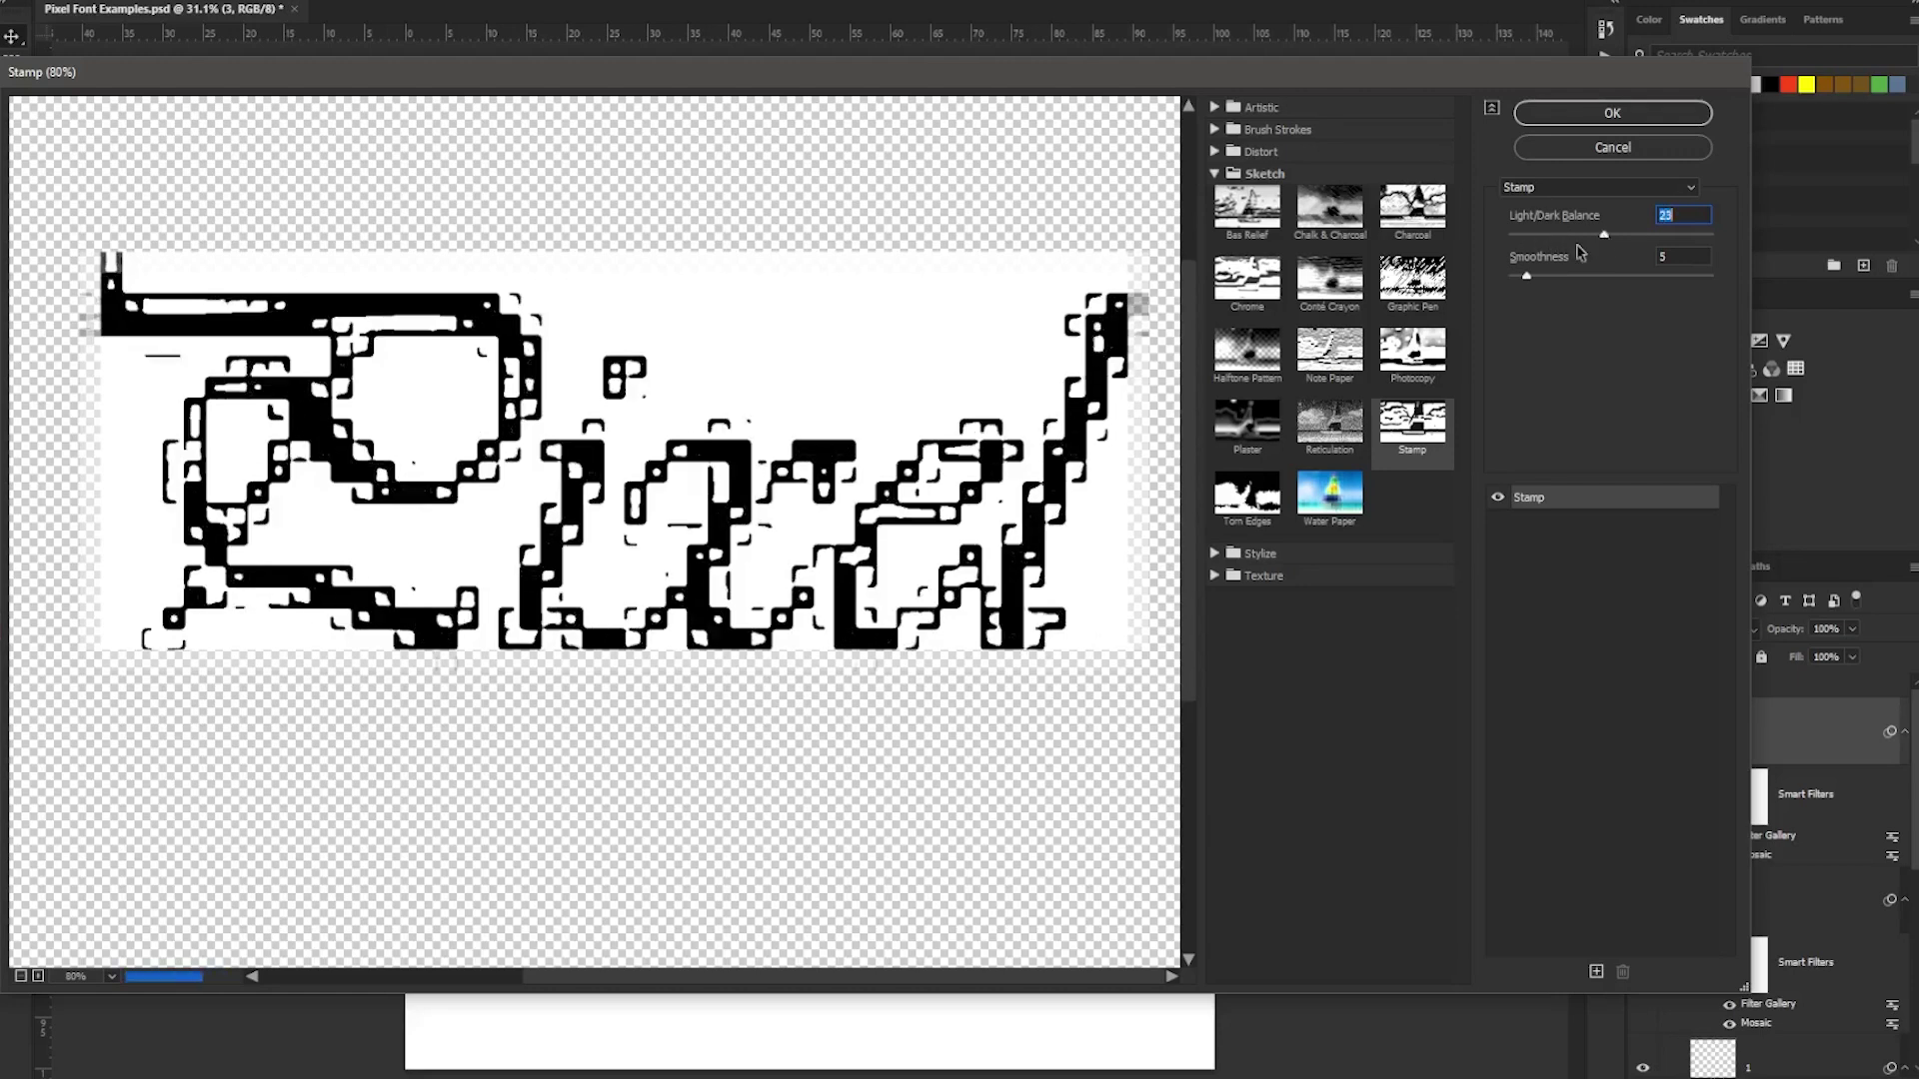
{"action": "left_click", "coordinate": [1510, 276]}
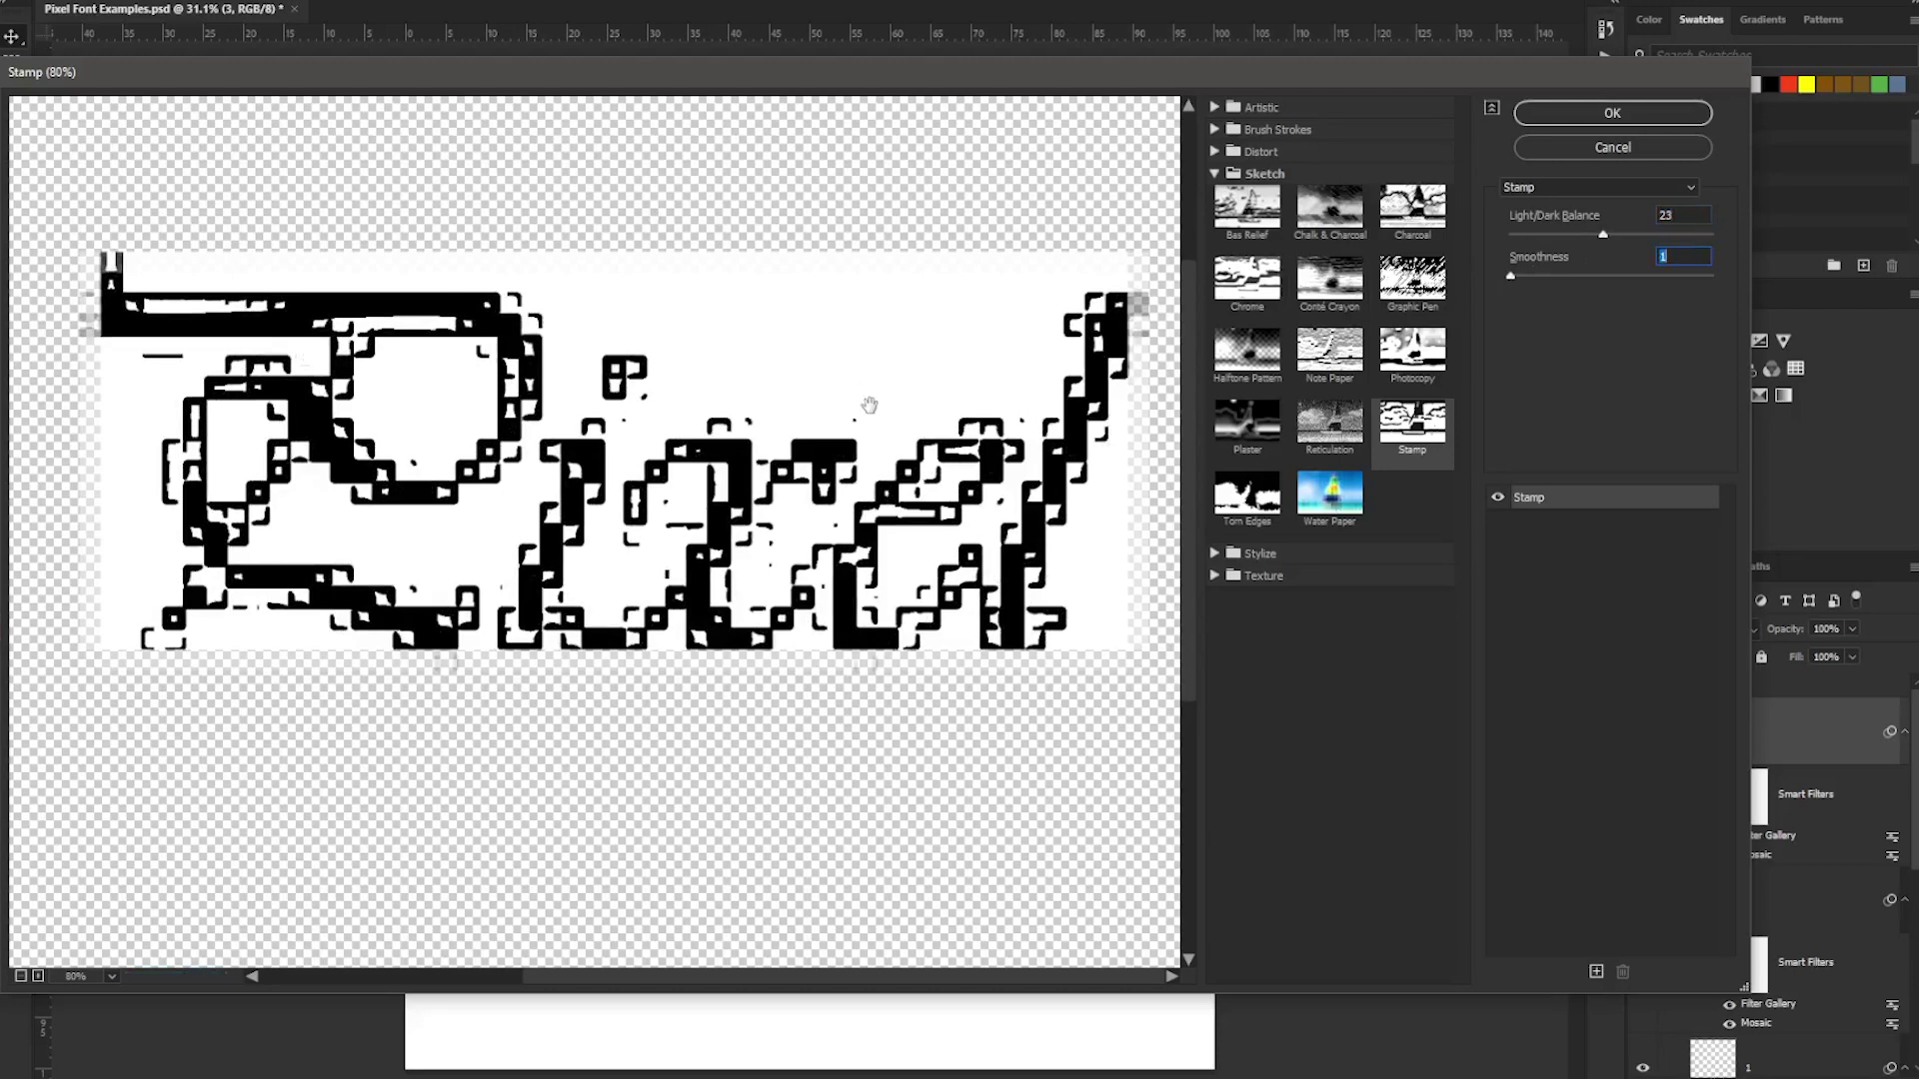
{"action": "left_click", "coordinate": [1273, 512]}
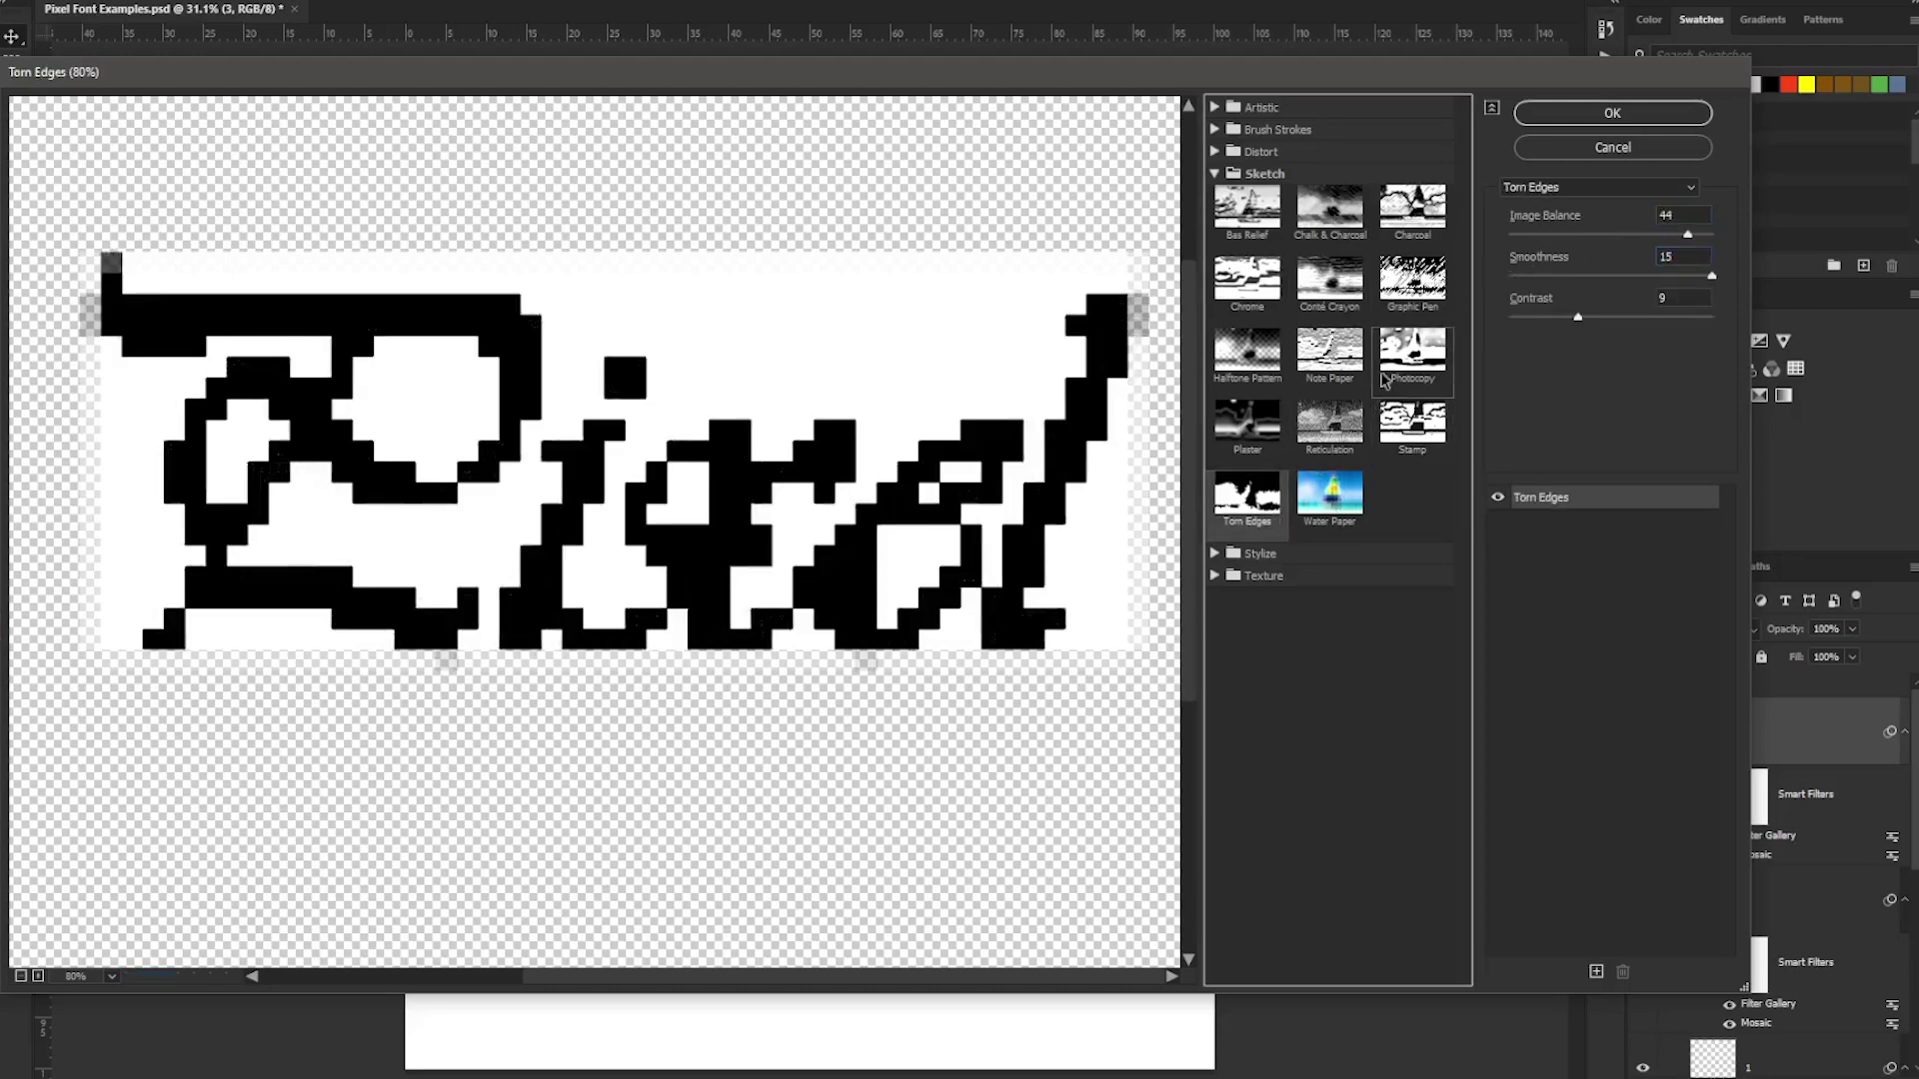
- Preview the Photocopy filter with Detail 1 and Darkness 50, followed by Note Paper and Graphic Pen, on the script lettering
{"action": "left_click", "coordinate": [1412, 357]}
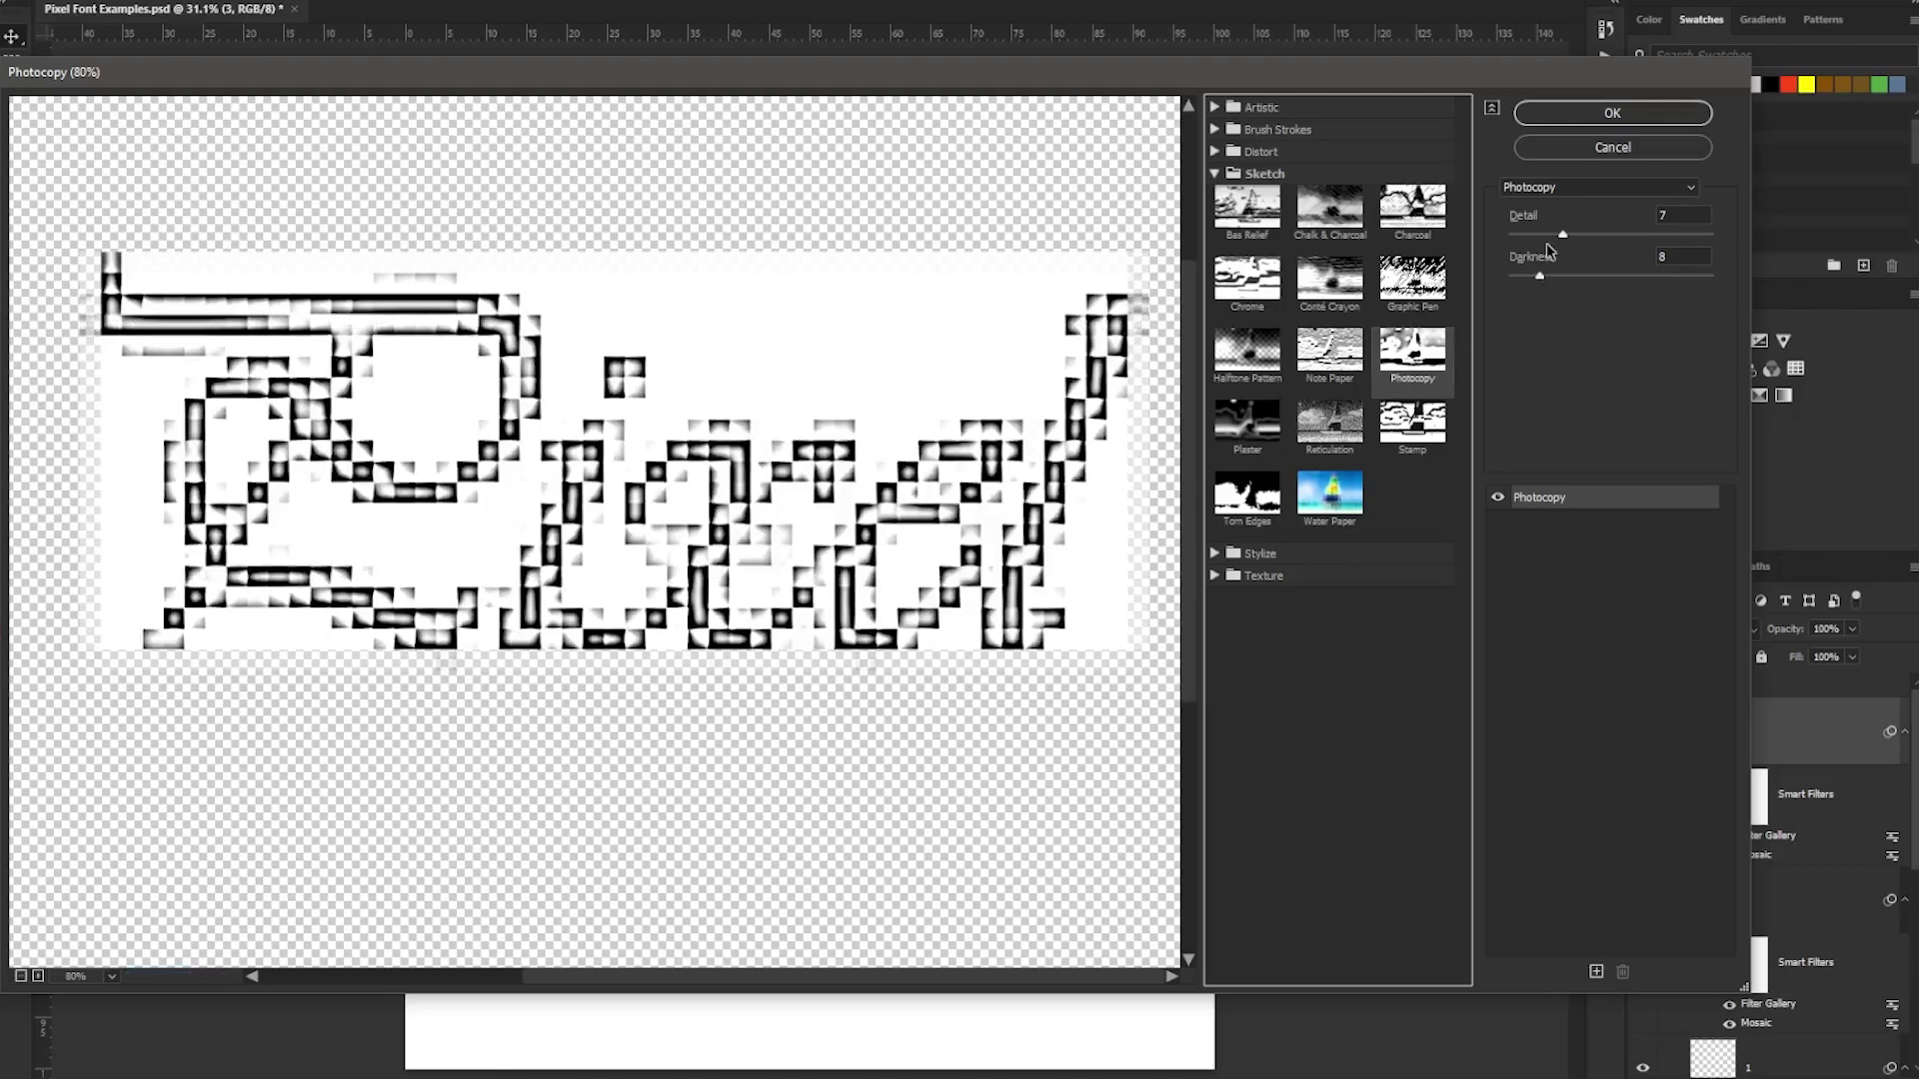
{"action": "left_click_drag", "start_coordinate": [1551, 257], "coordinate": [1293, 243]}
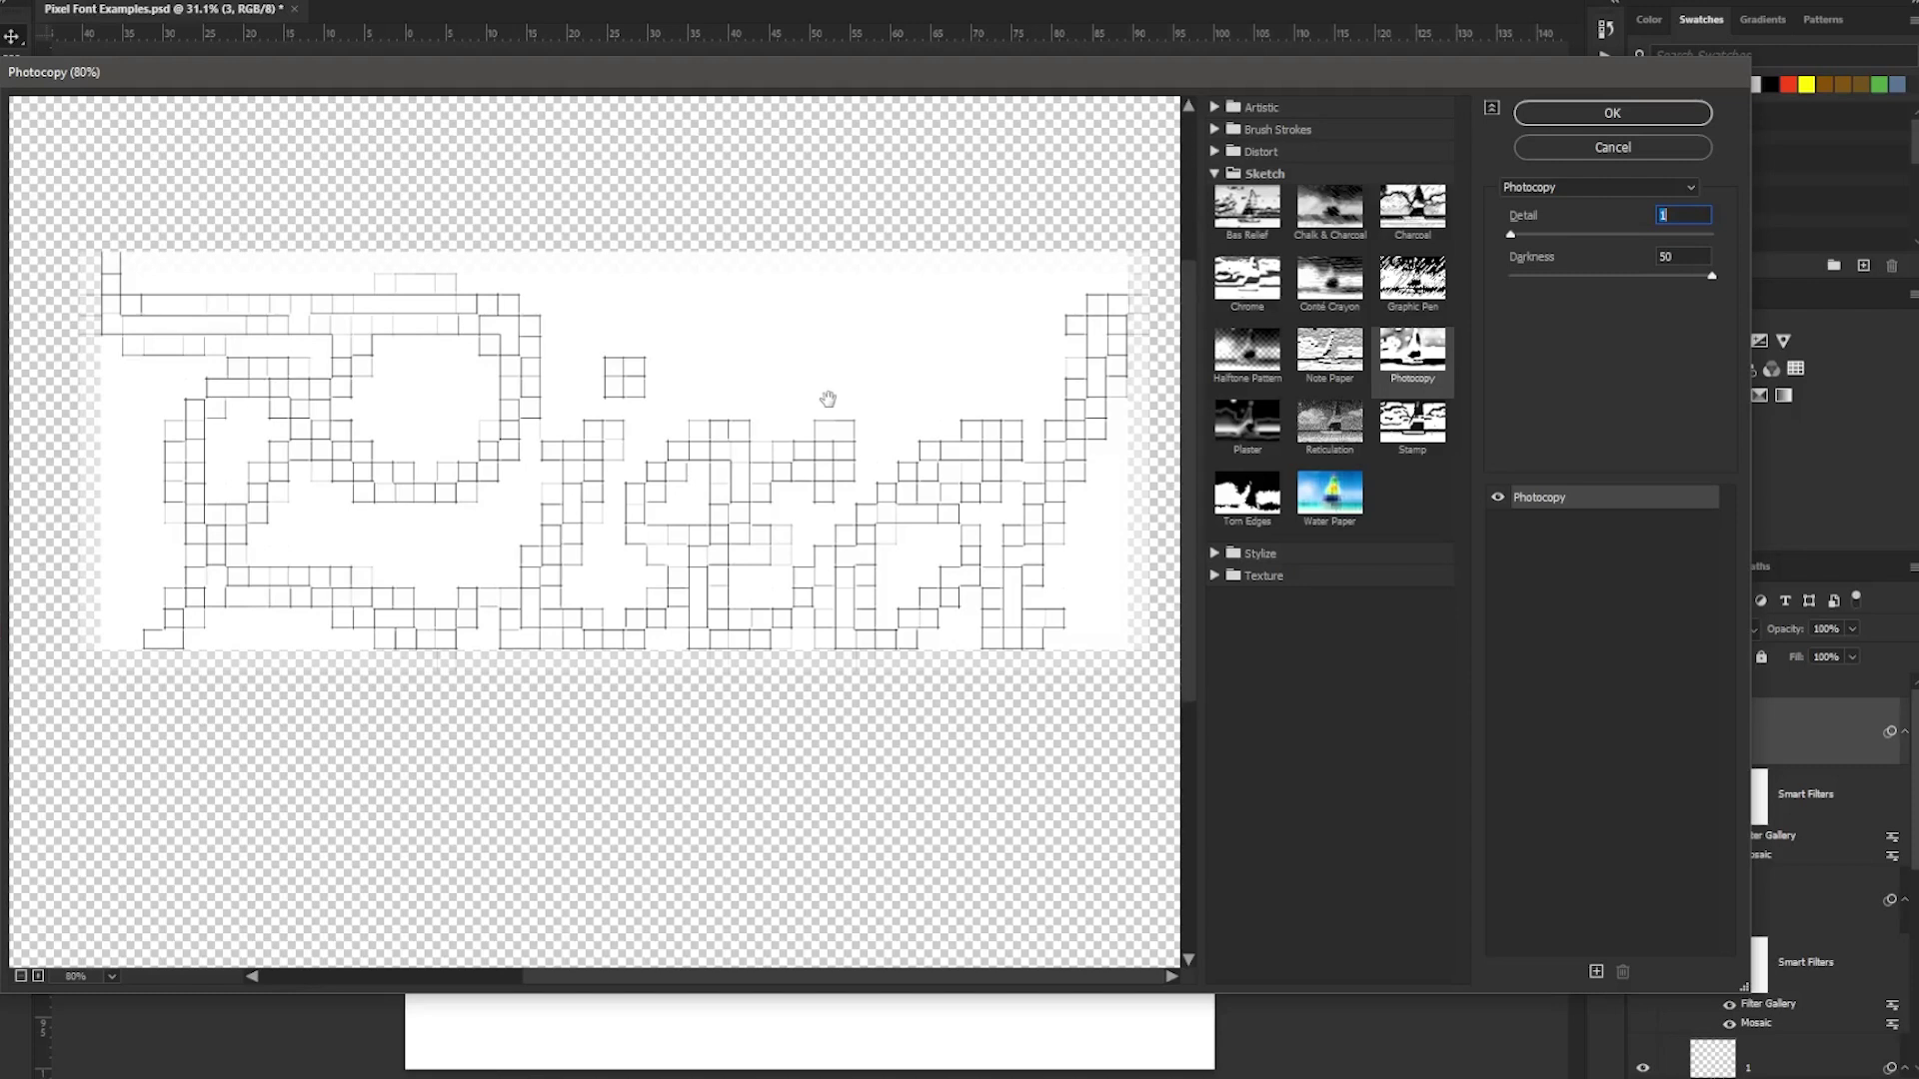
{"action": "left_click", "coordinate": [1321, 370]}
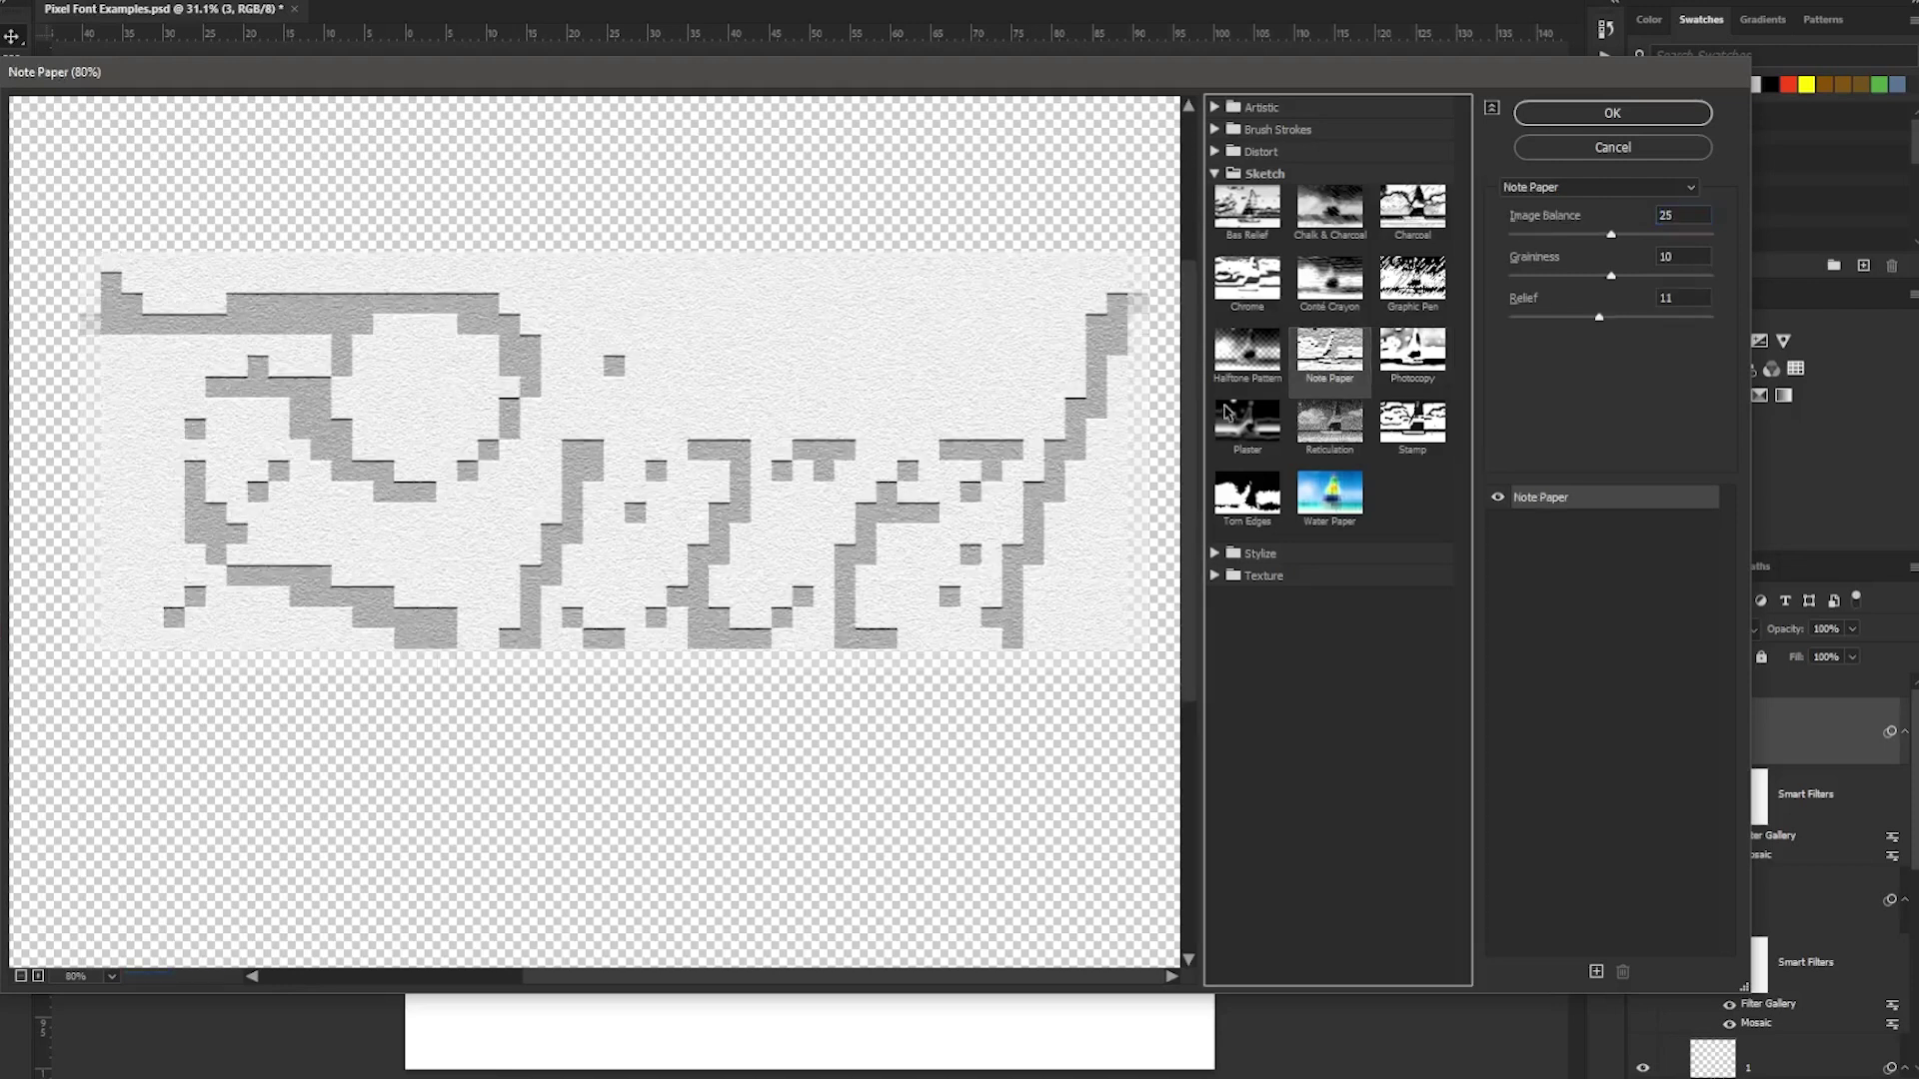
{"action": "left_click", "coordinate": [1430, 297]}
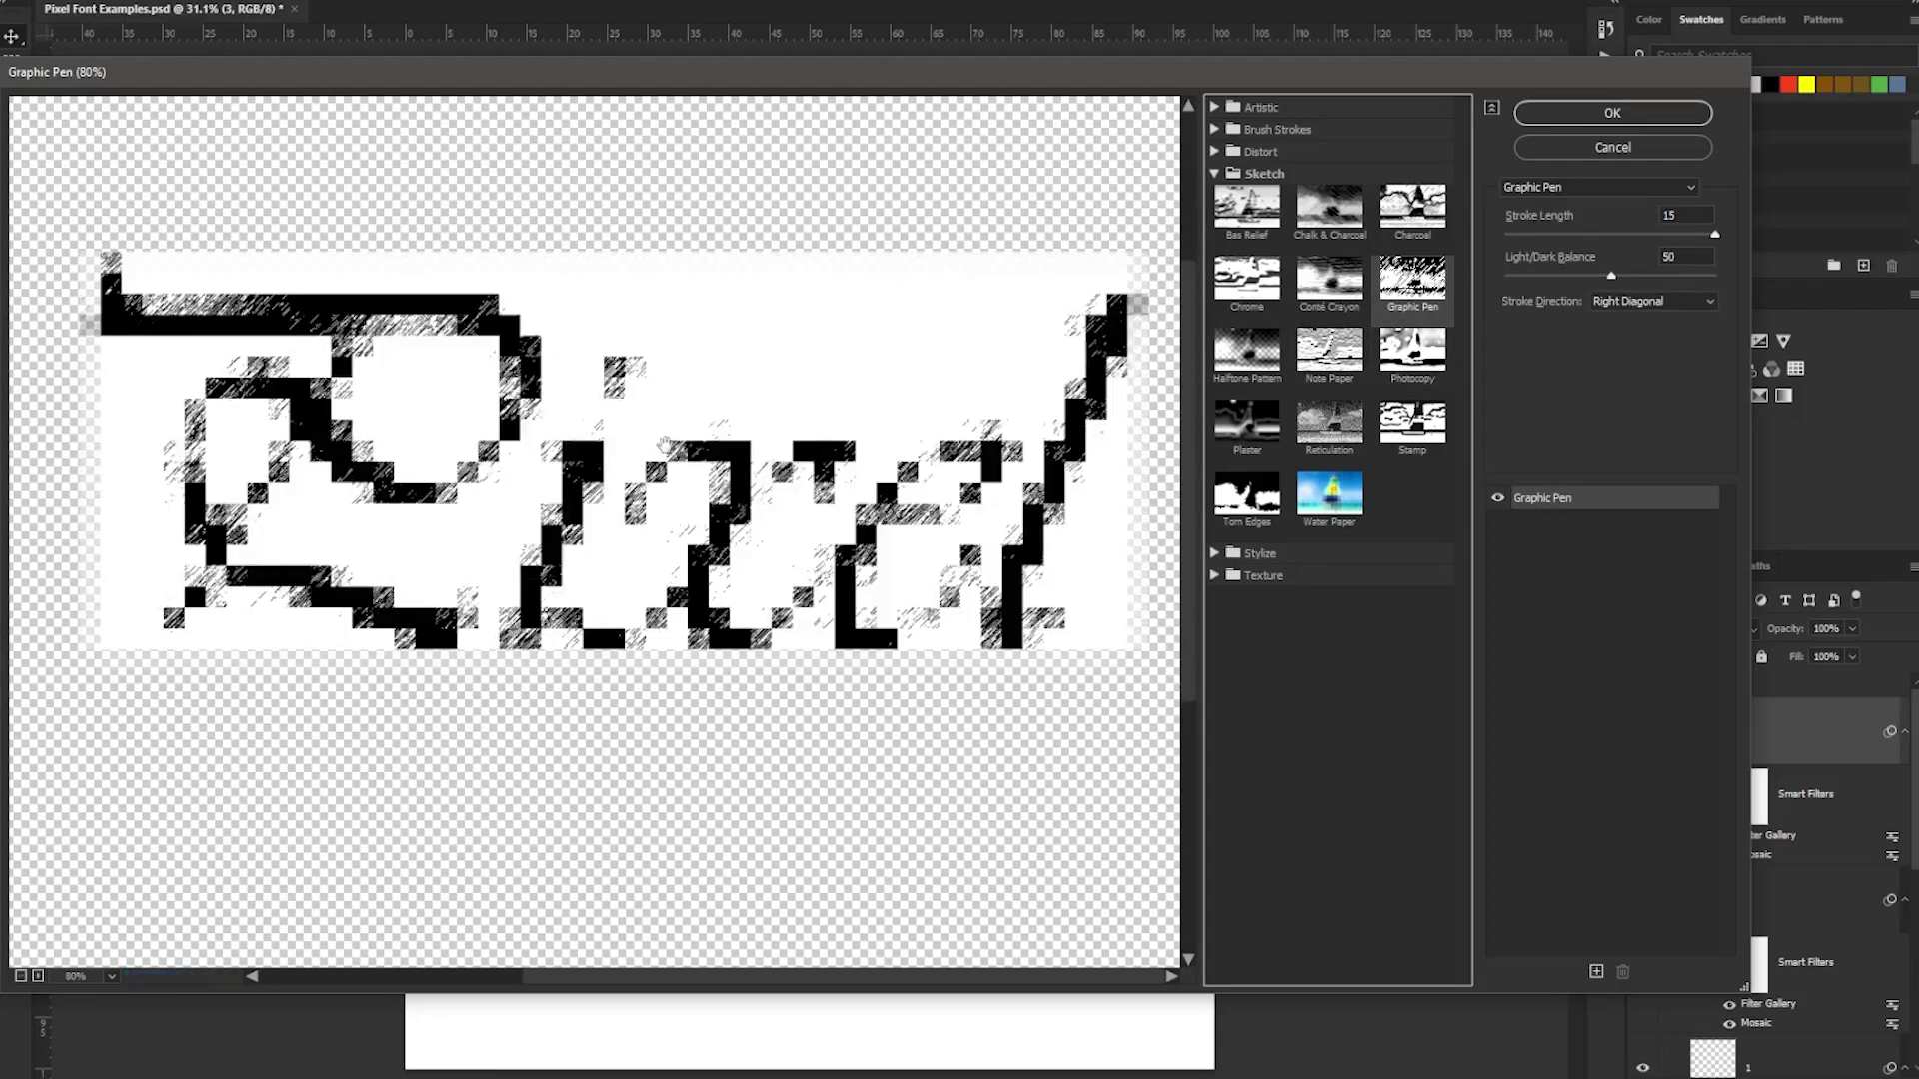